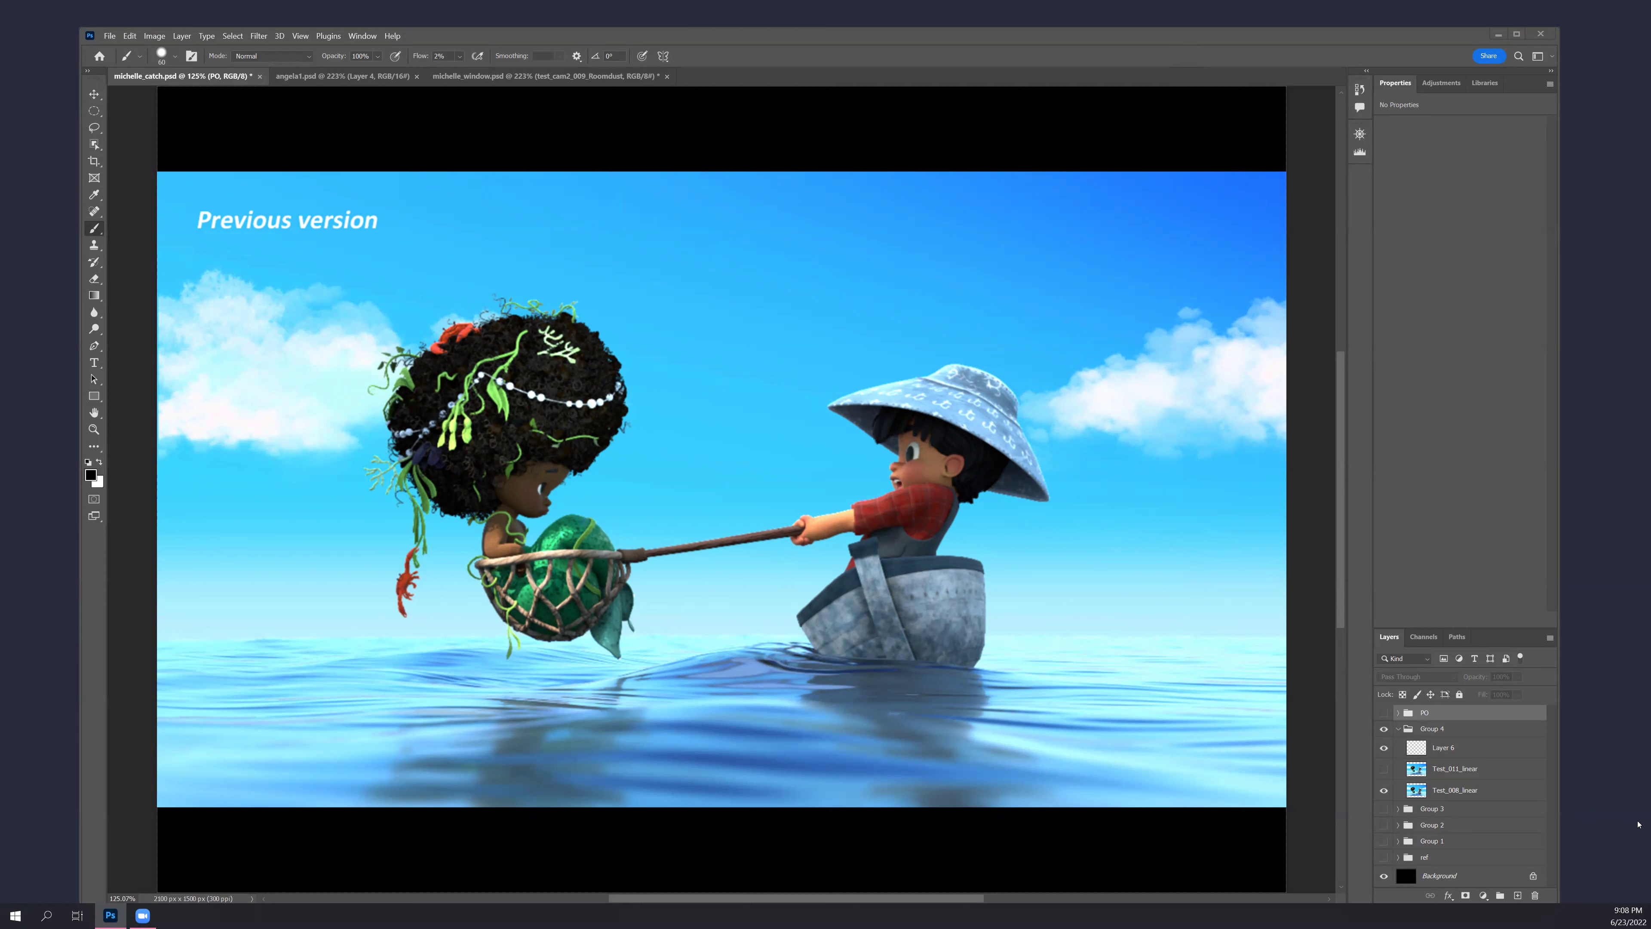
Flip Test_011_linear's visibility repeatedly against the captioned previous render, ending on the newer caption-free render
{"action": "left_click", "coordinate": [1384, 769]}
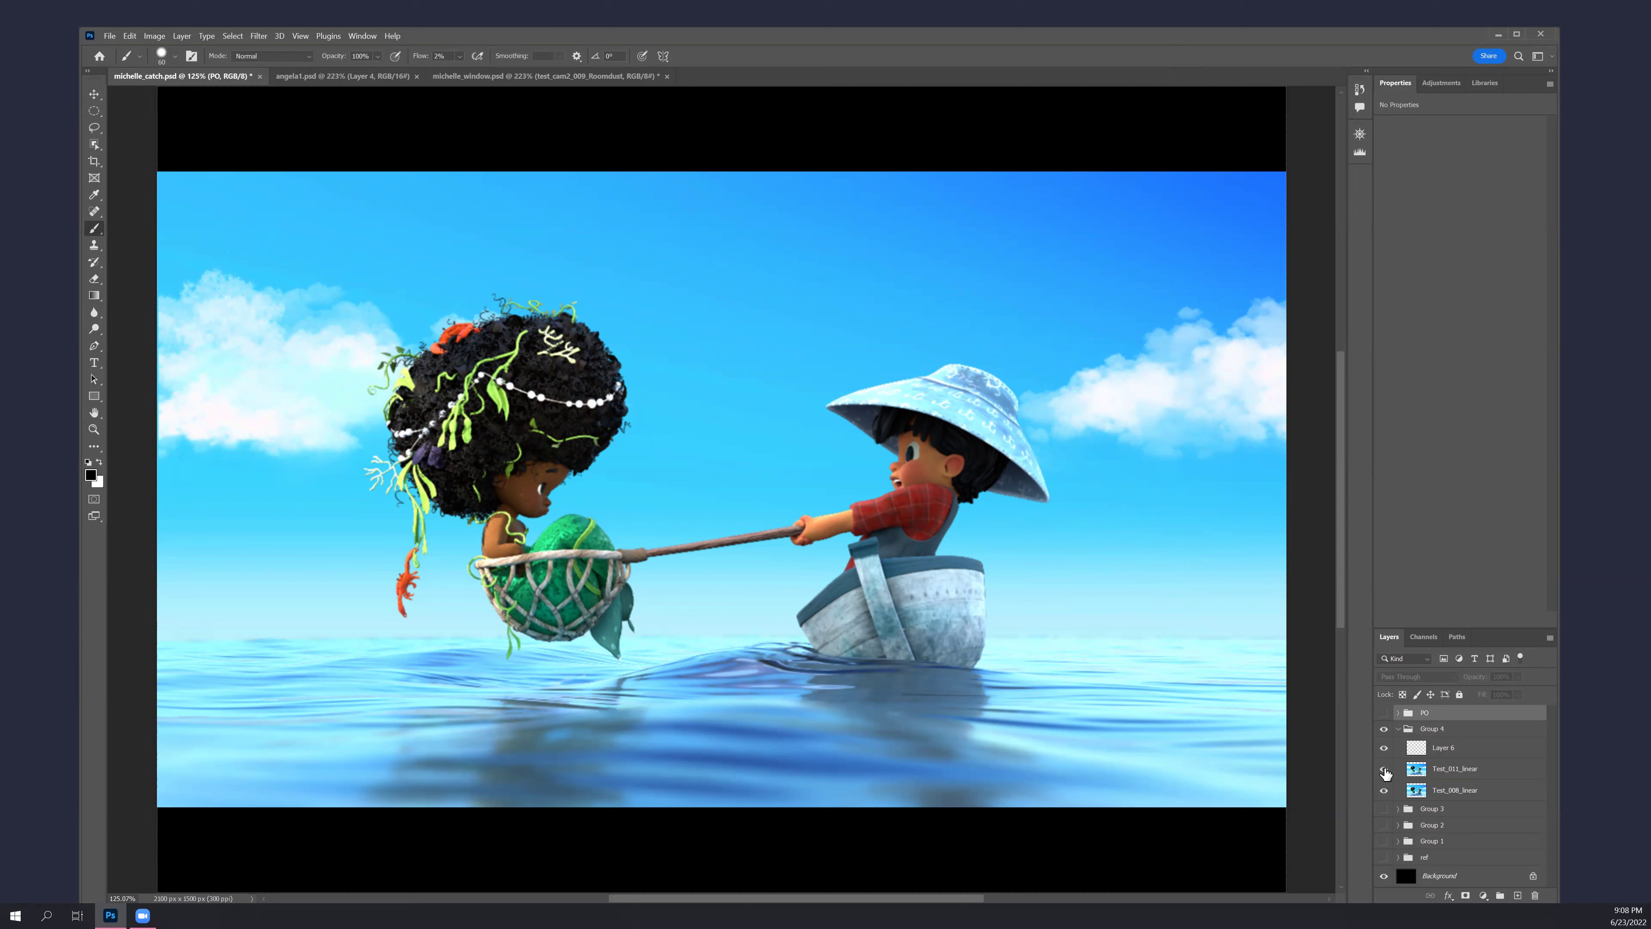
{"action": "left_click", "coordinate": [1385, 769]}
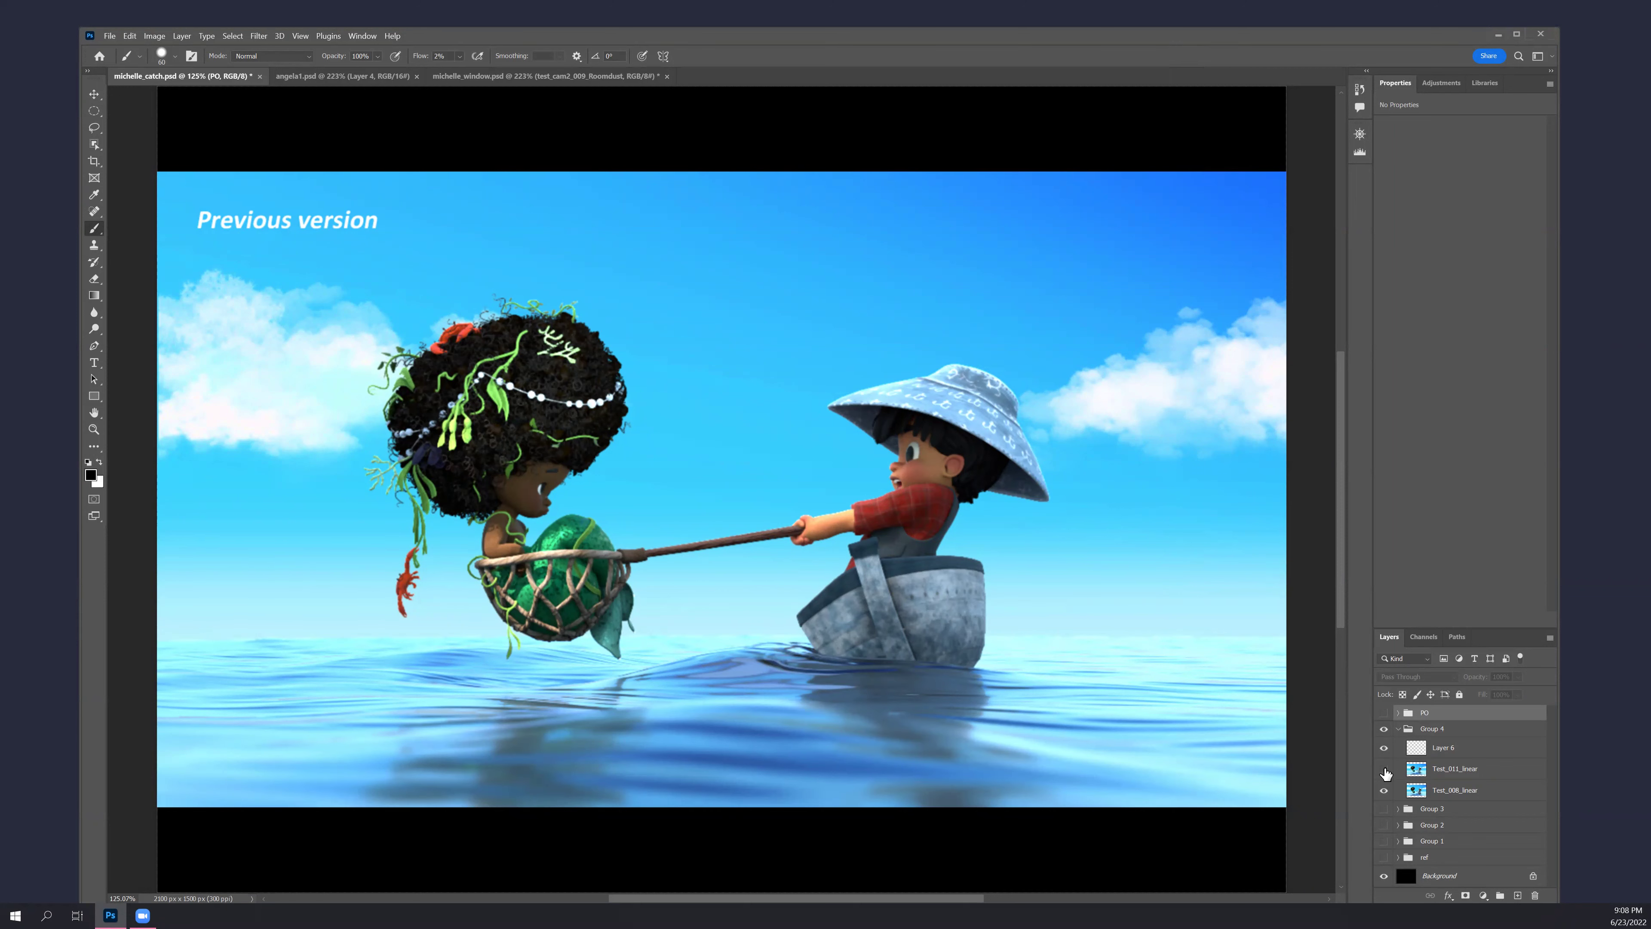
{"action": "left_click", "coordinate": [1384, 770]}
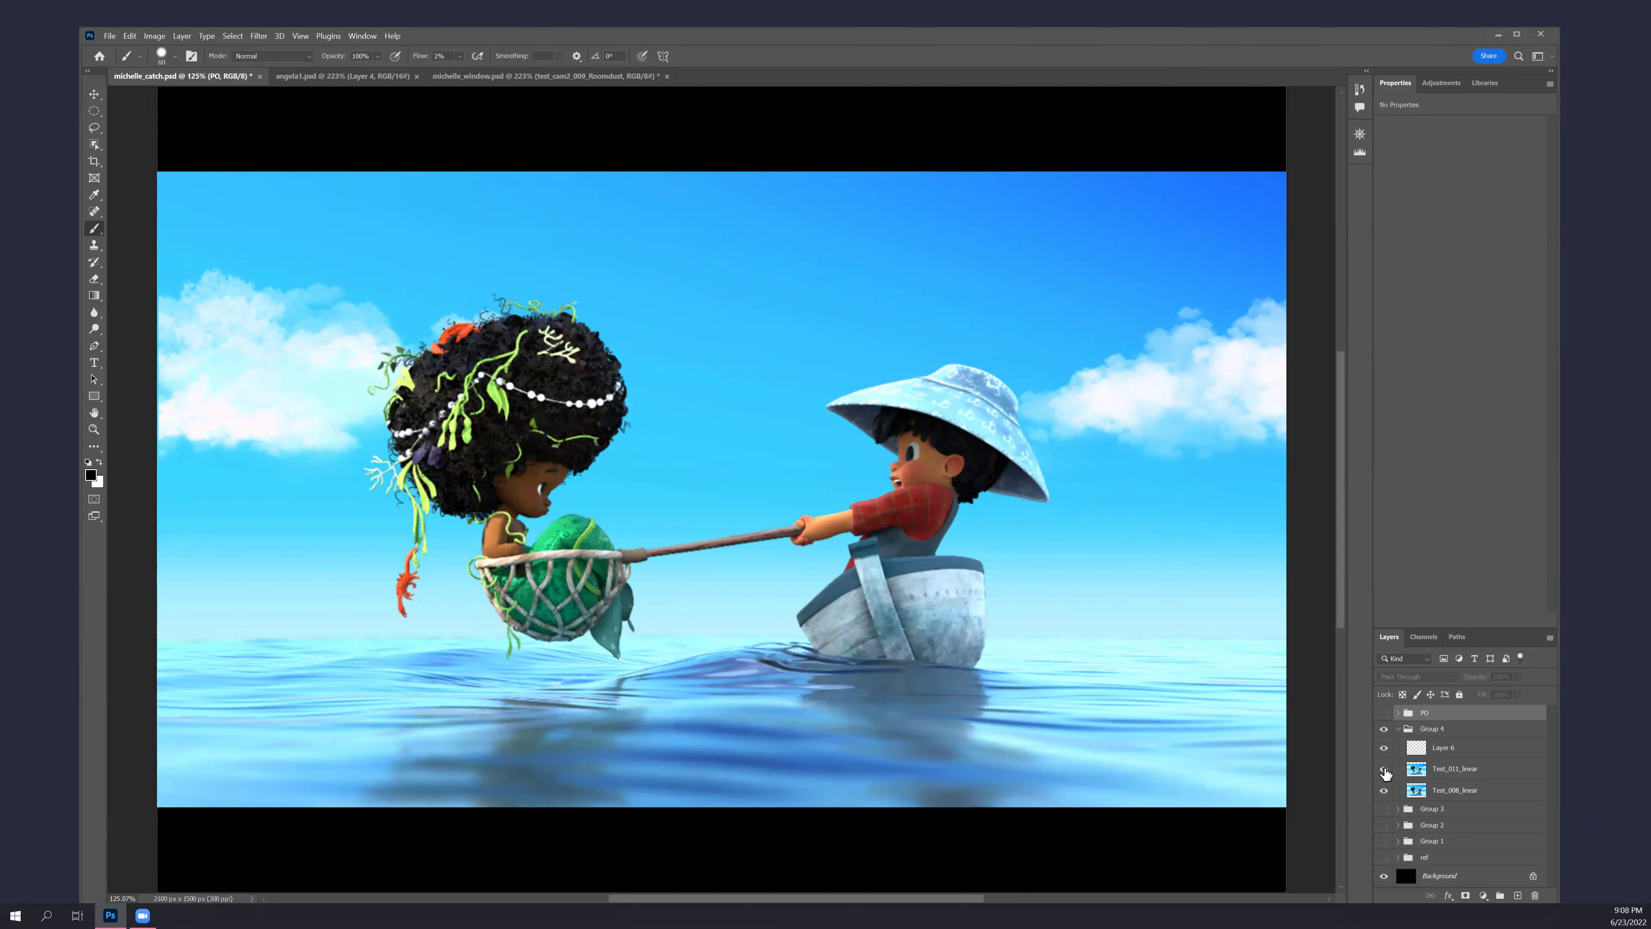
{"action": "left_click", "coordinate": [1385, 770]}
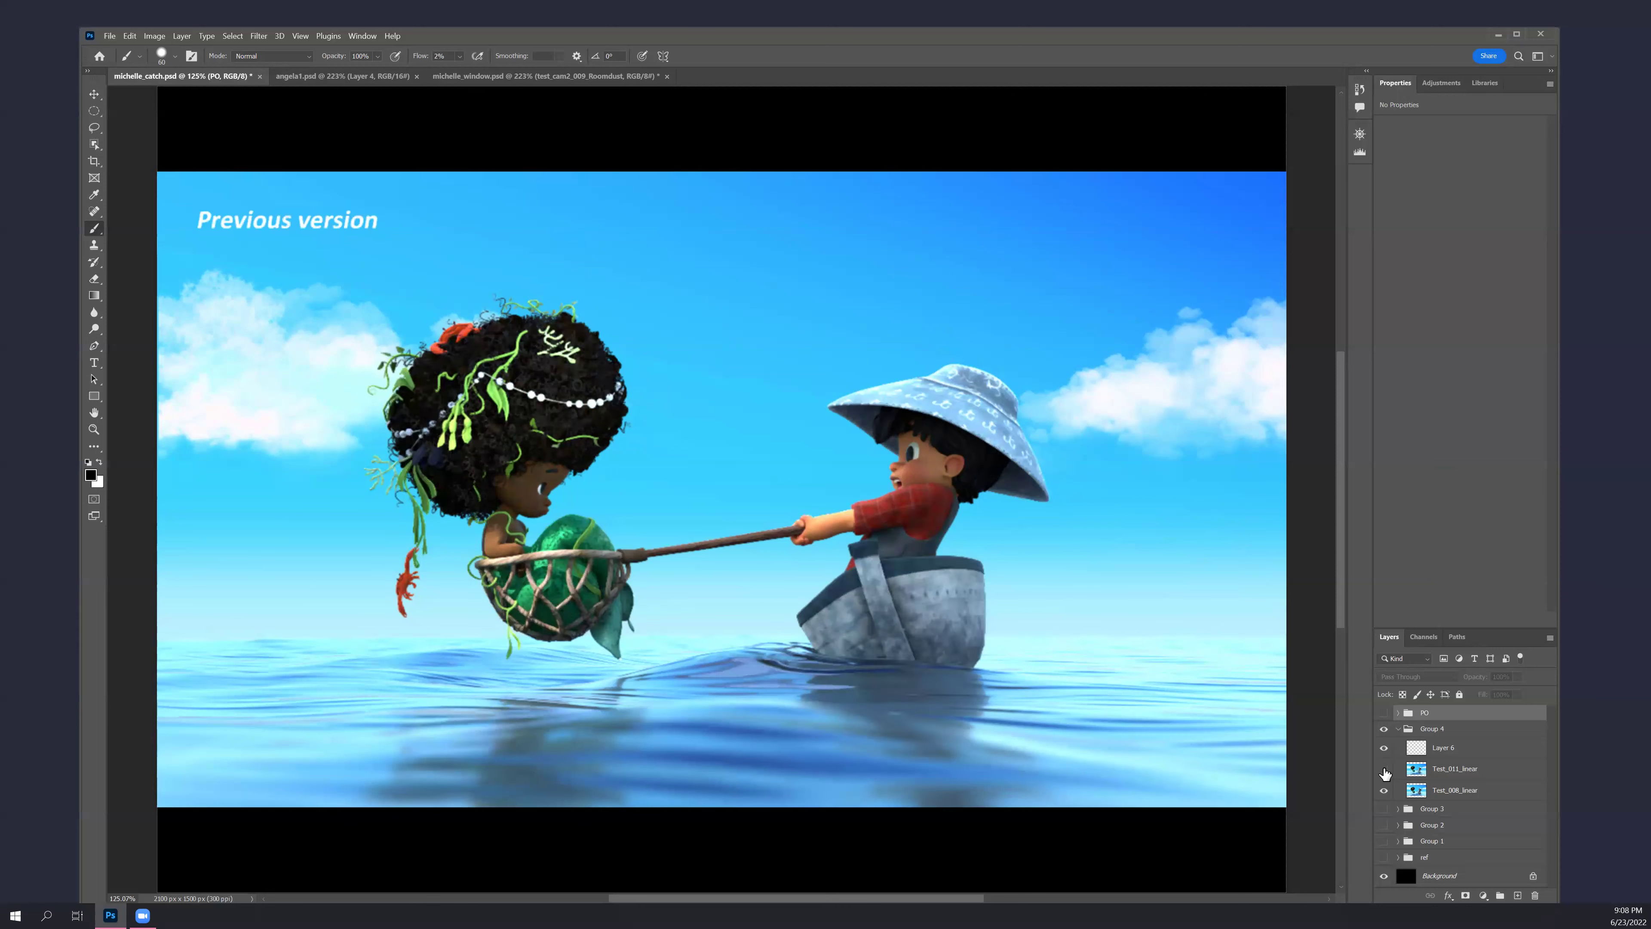
{"action": "left_click", "coordinate": [1384, 771]}
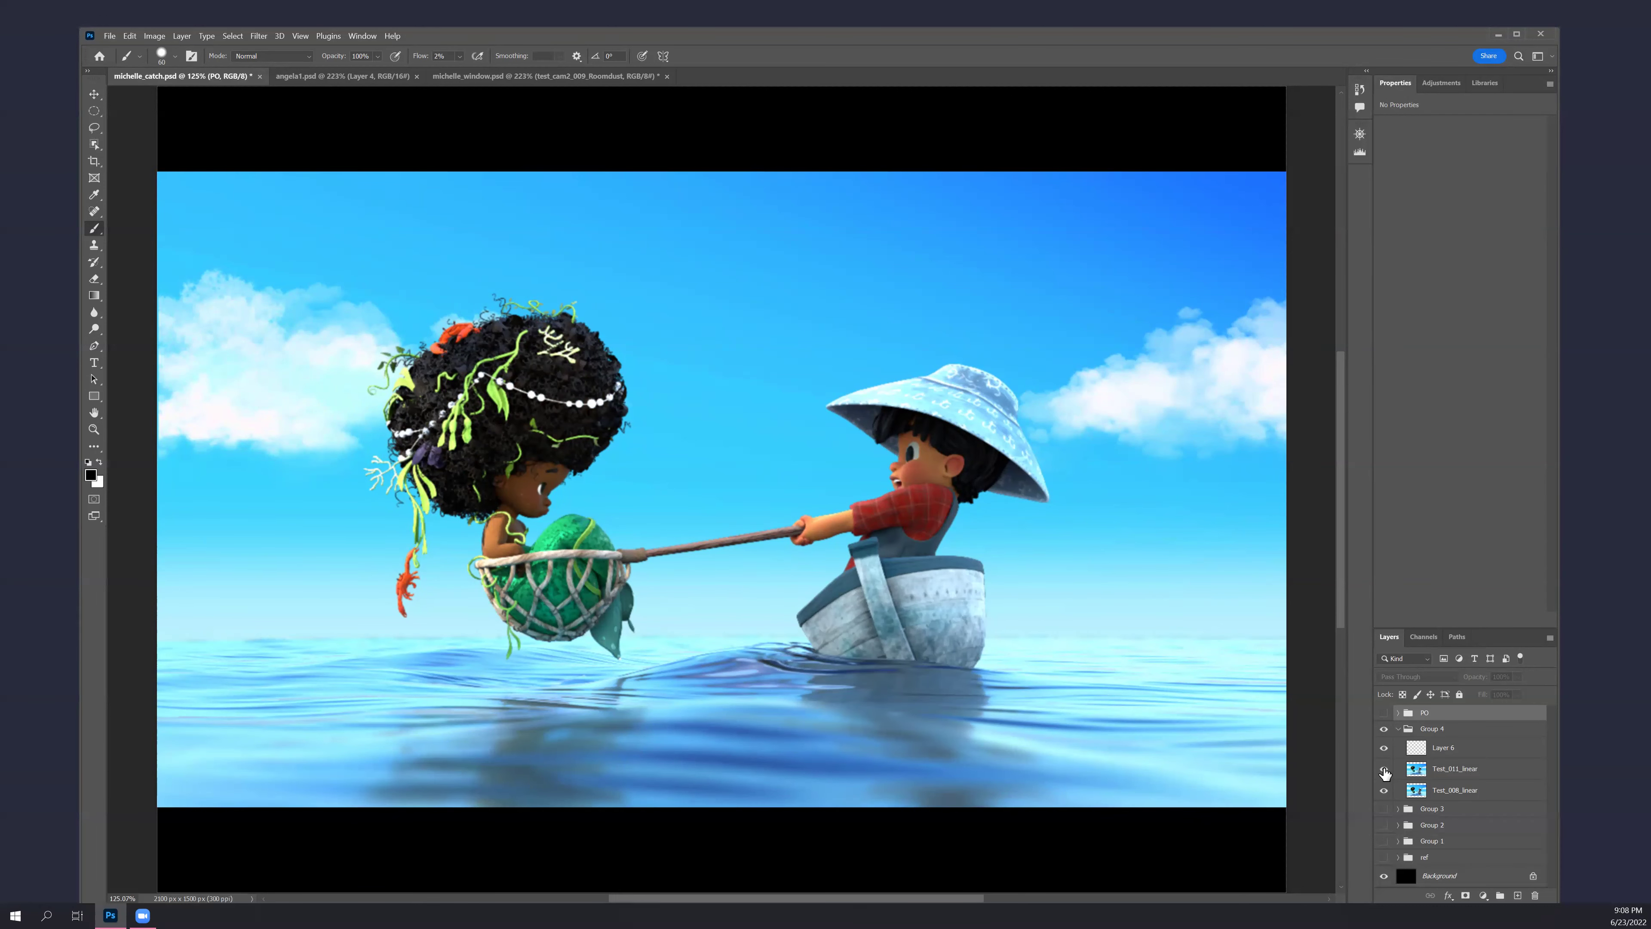
{"action": "left_click", "coordinate": [1384, 770]}
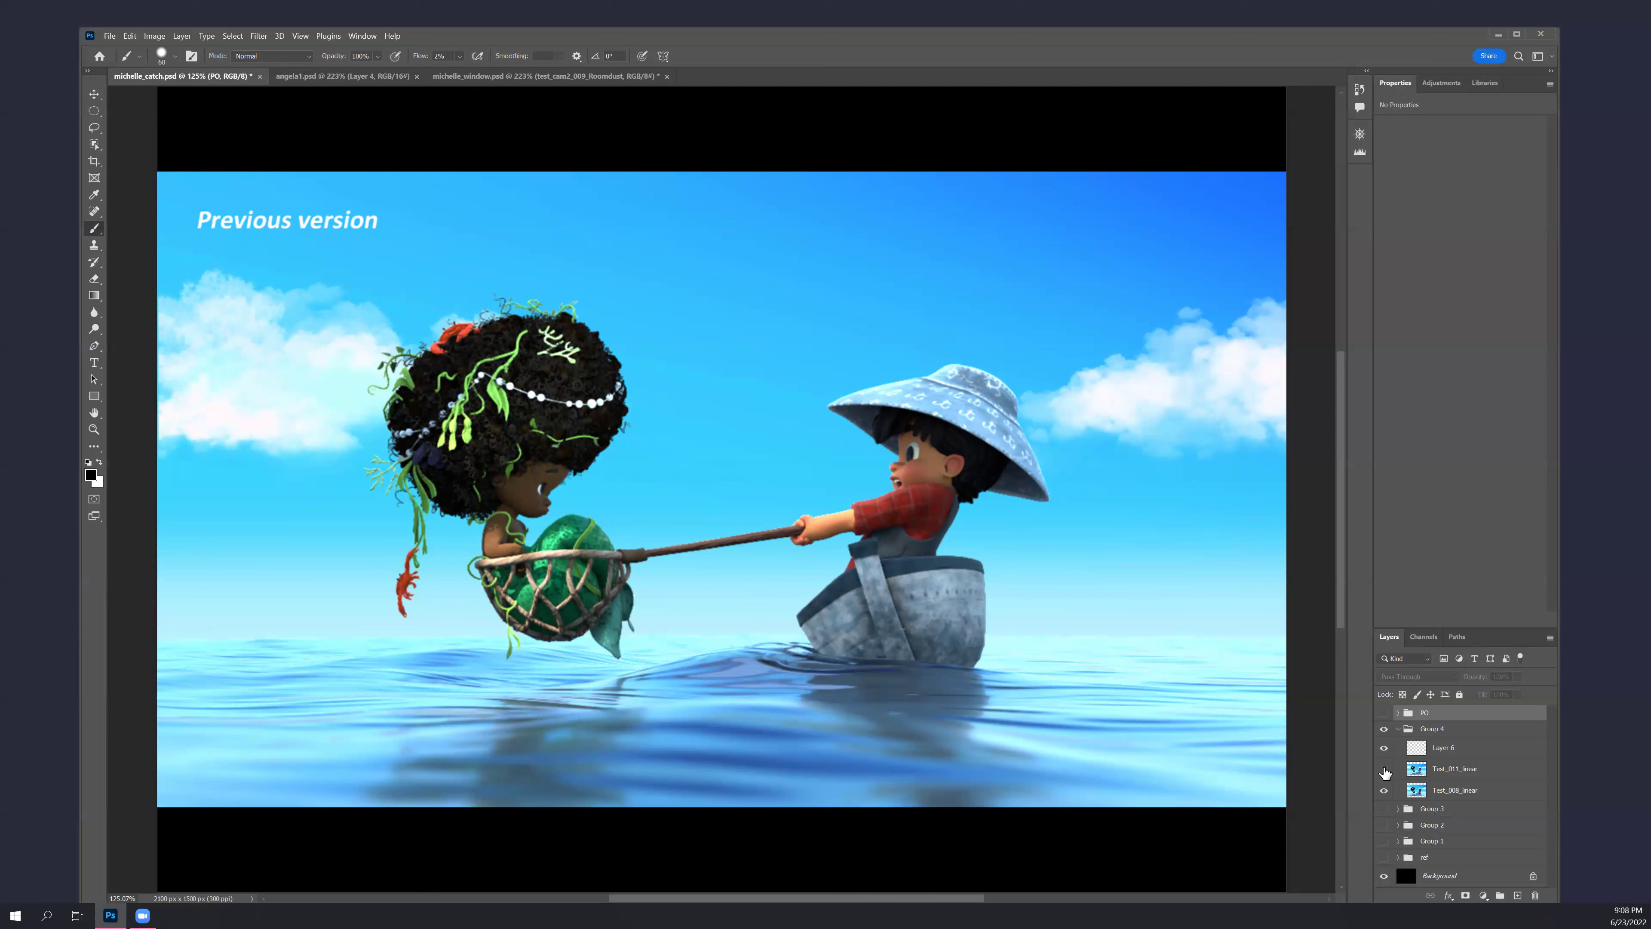
{"action": "left_click", "coordinate": [1385, 770]}
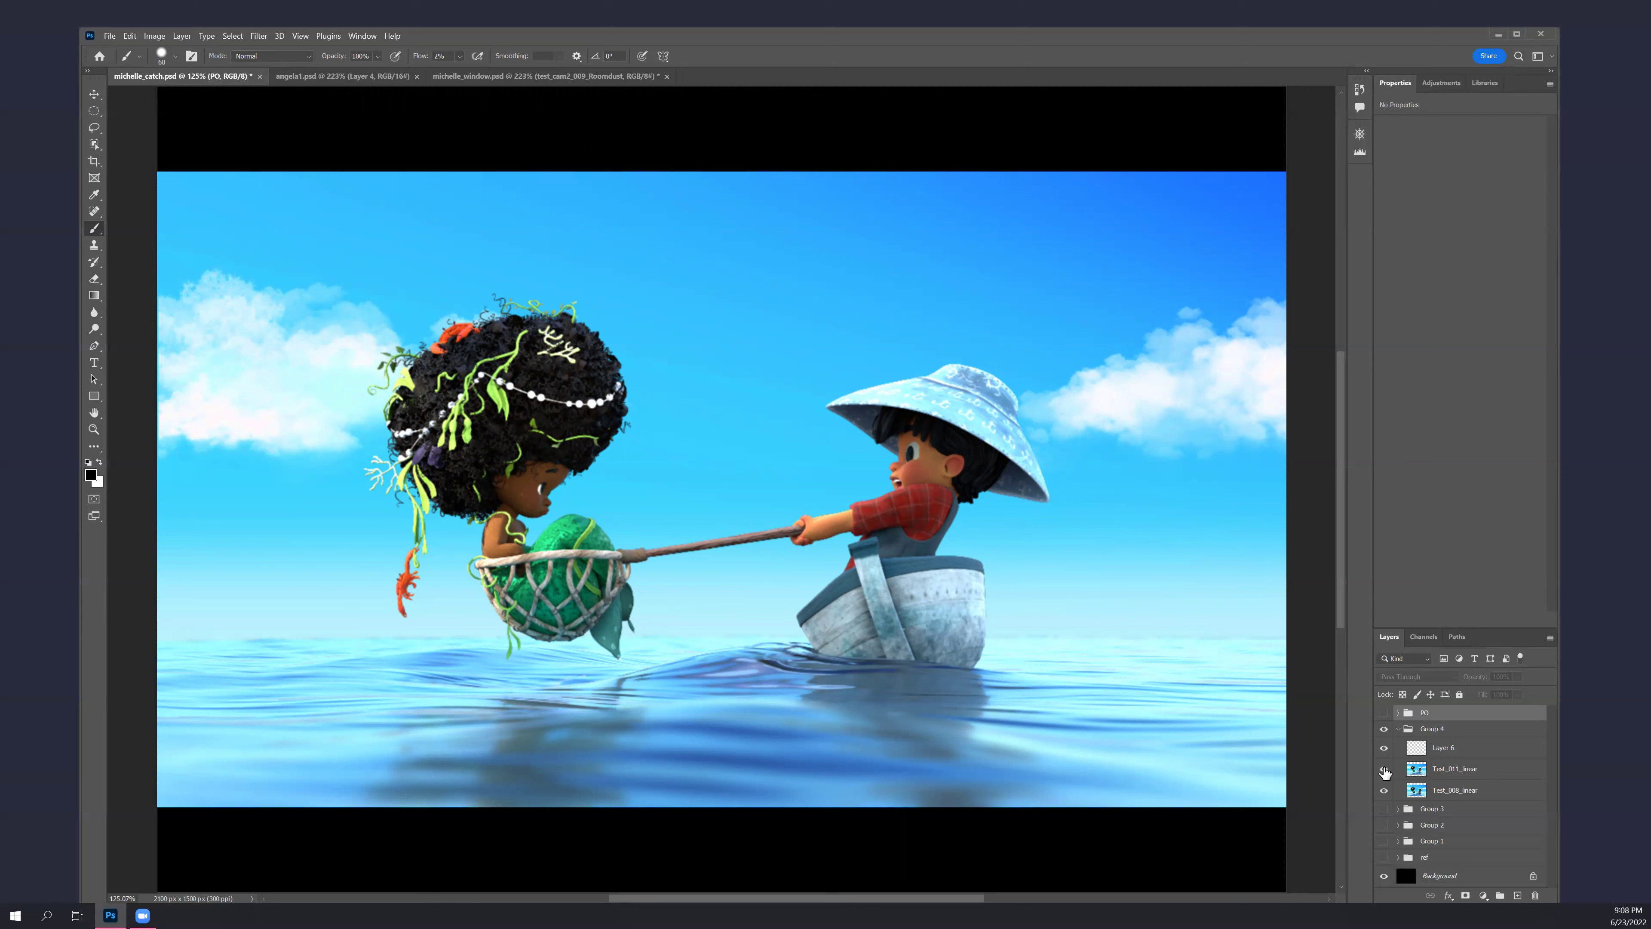
{"action": "left_click", "coordinate": [1384, 770]}
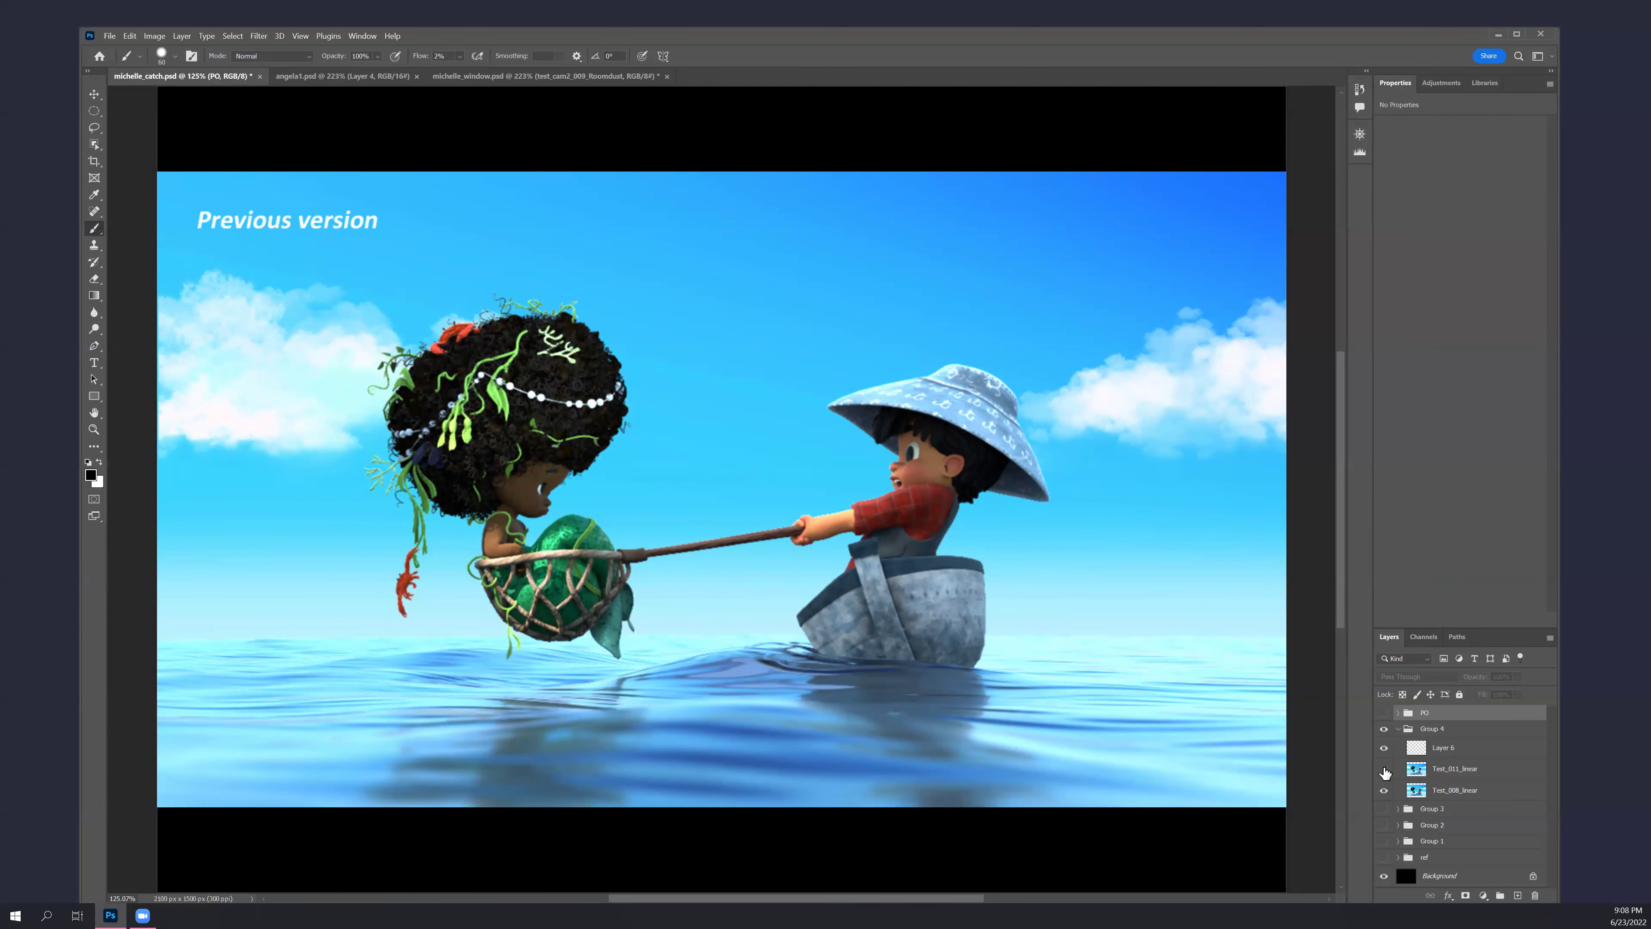
{"action": "left_click", "coordinate": [1384, 770]}
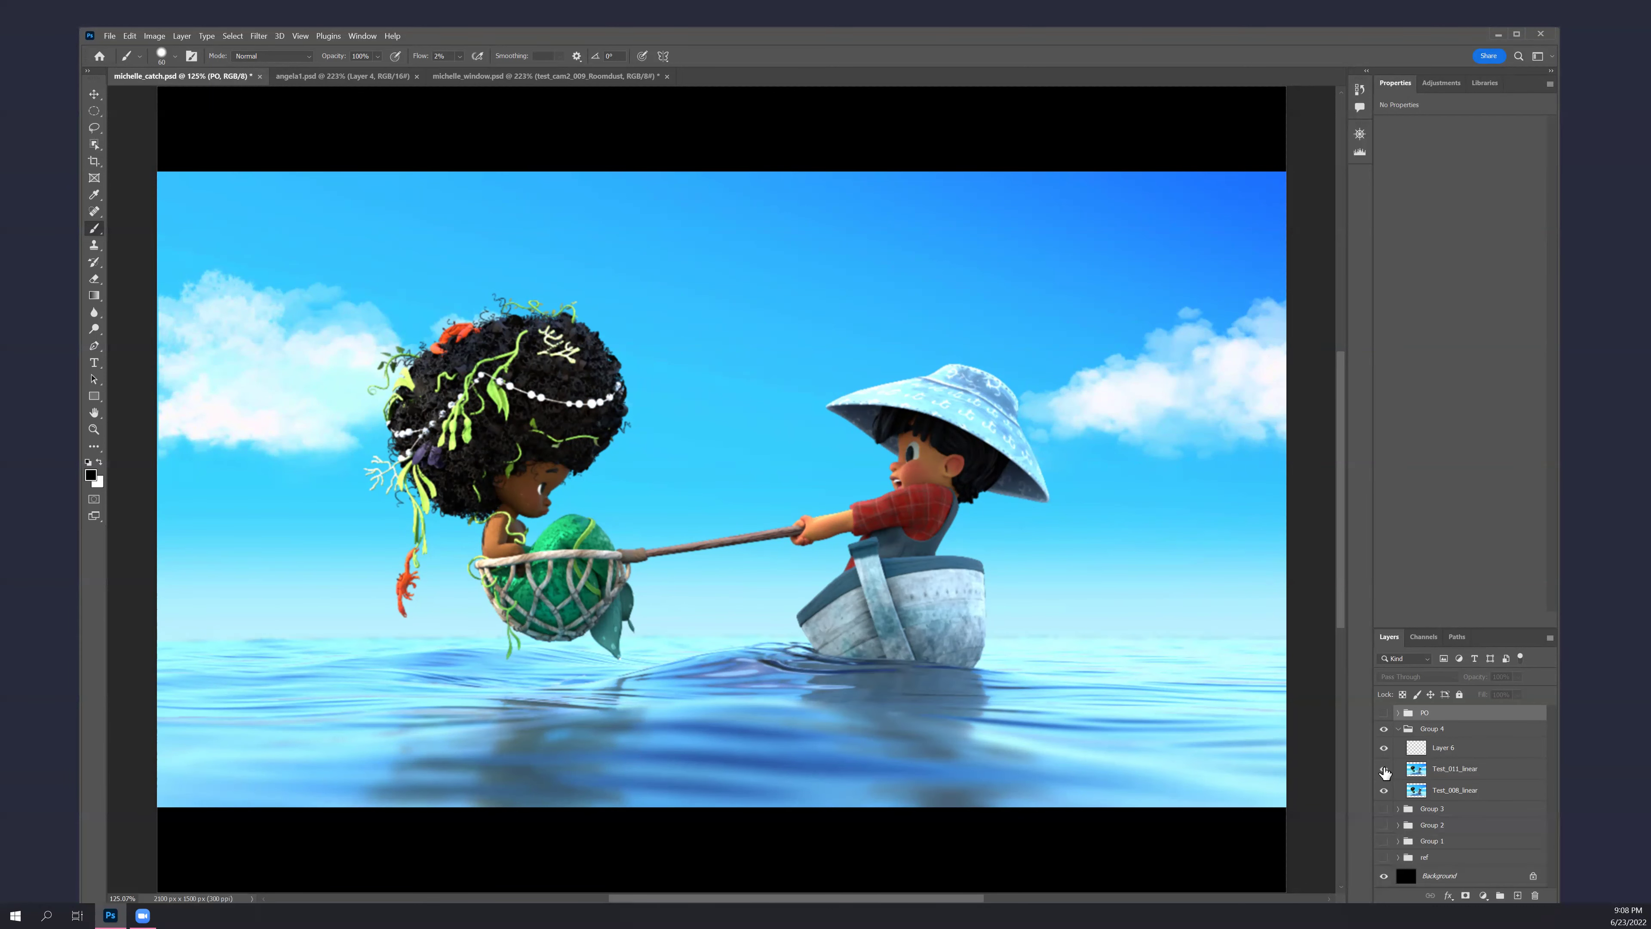
{"action": "left_click", "coordinate": [1384, 770]}
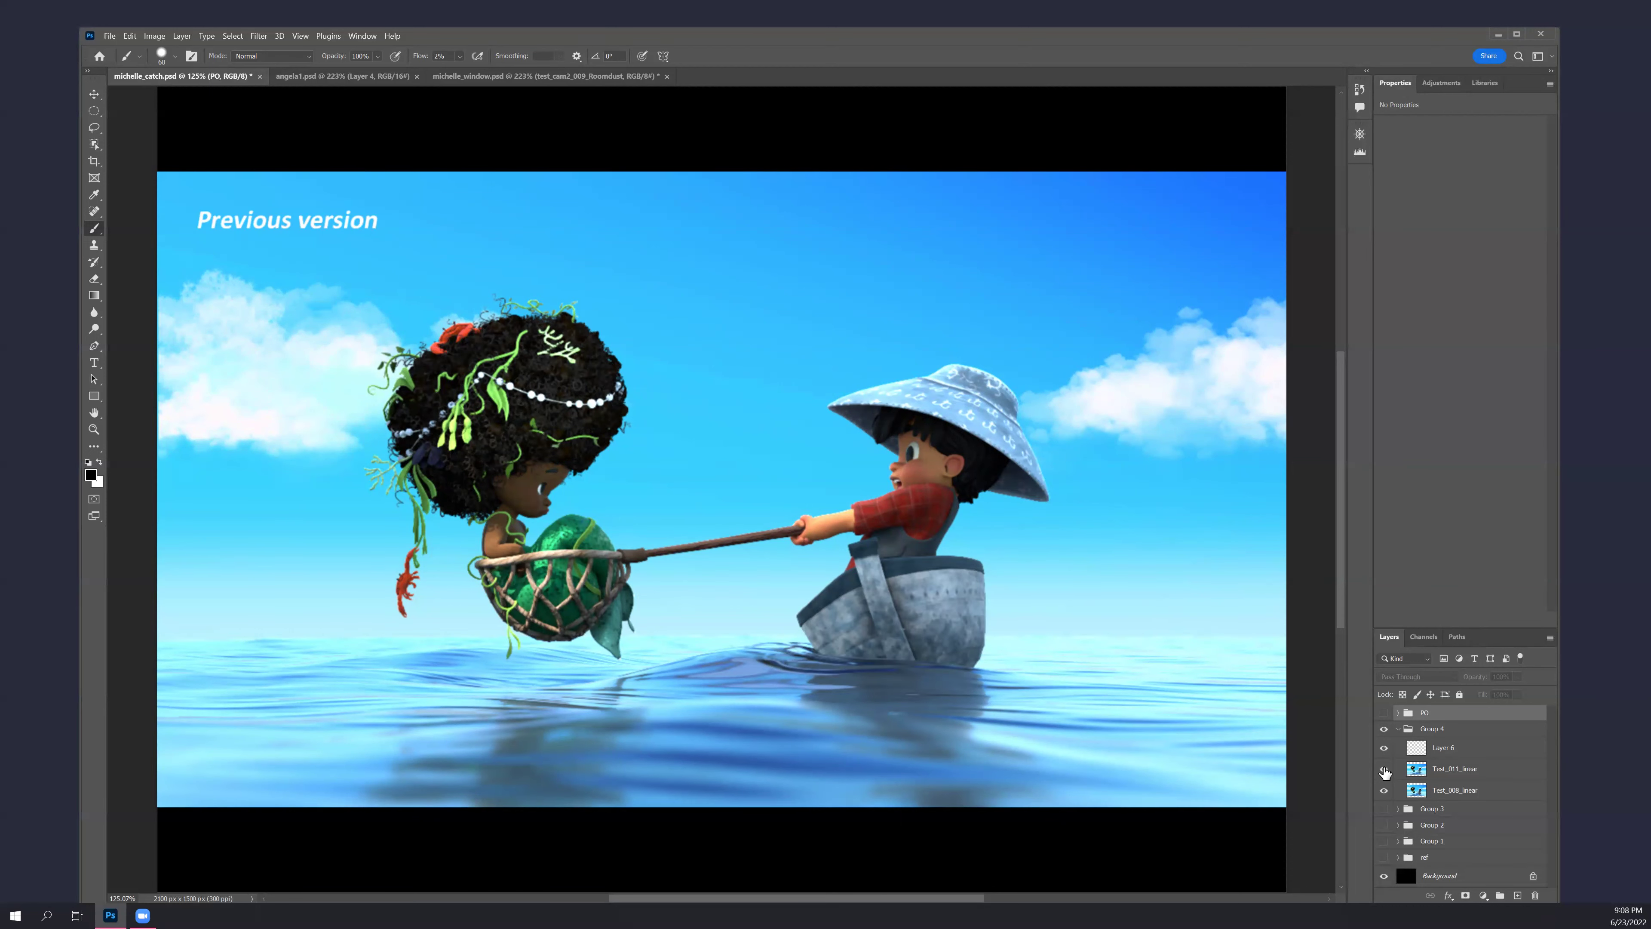
{"action": "left_click", "coordinate": [1384, 770]}
{"action": "left_click", "coordinate": [1384, 771]}
{"action": "left_click", "coordinate": [1384, 770]}
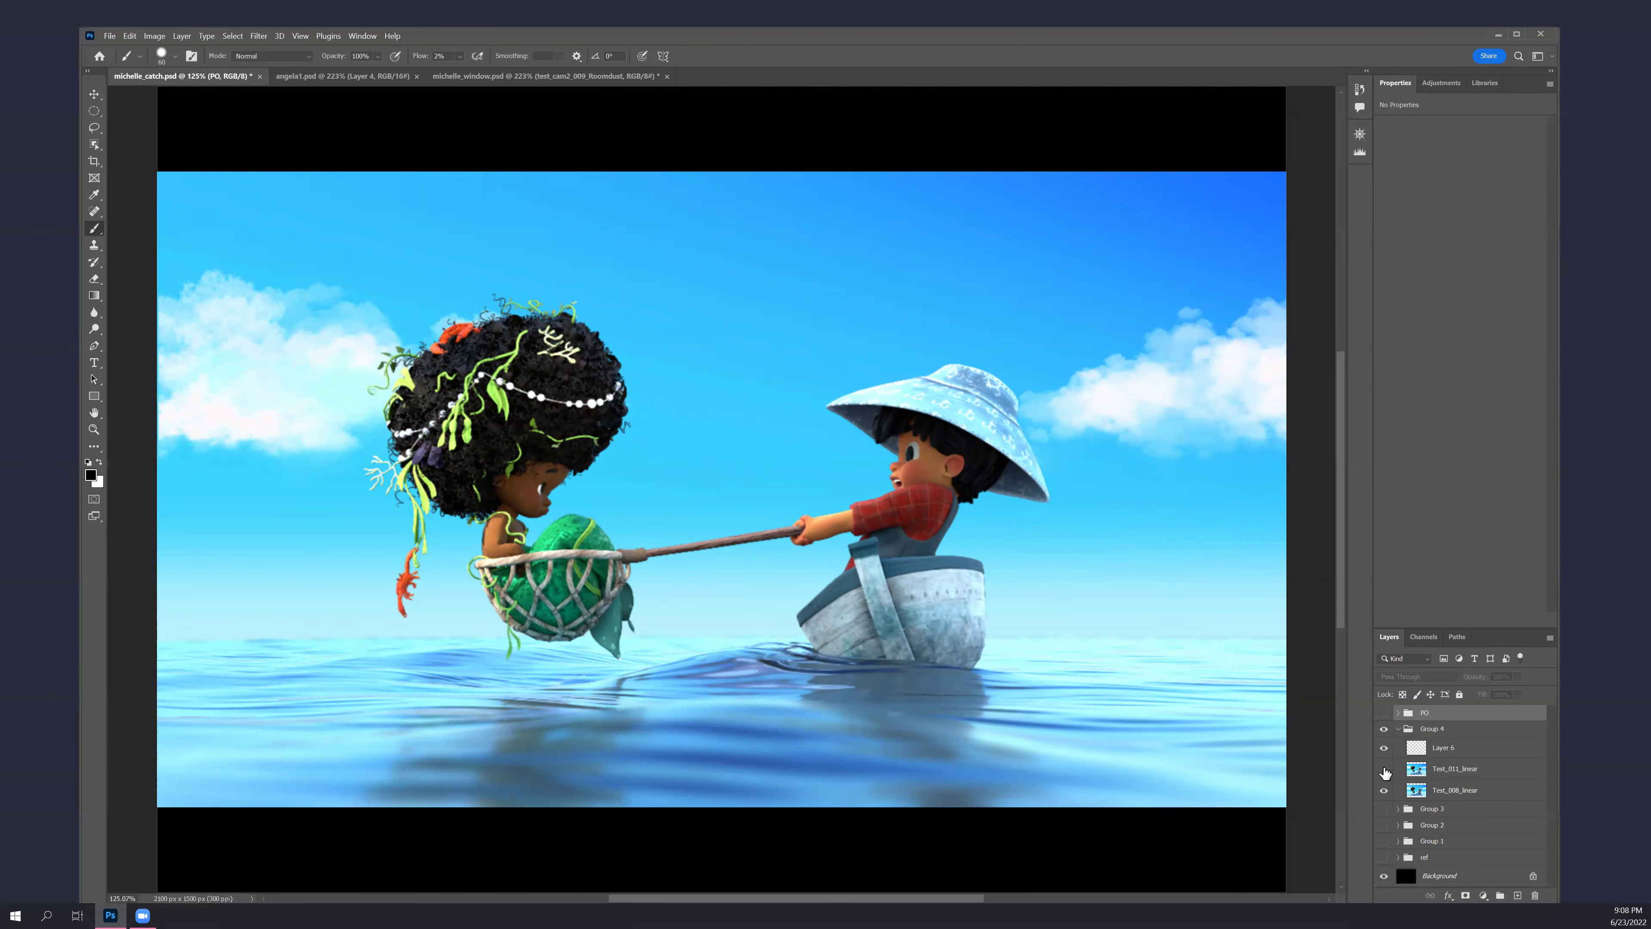
{"action": "left_click", "coordinate": [1384, 770]}
{"action": "left_click", "coordinate": [1385, 770]}
{"action": "left_click", "coordinate": [1384, 770]}
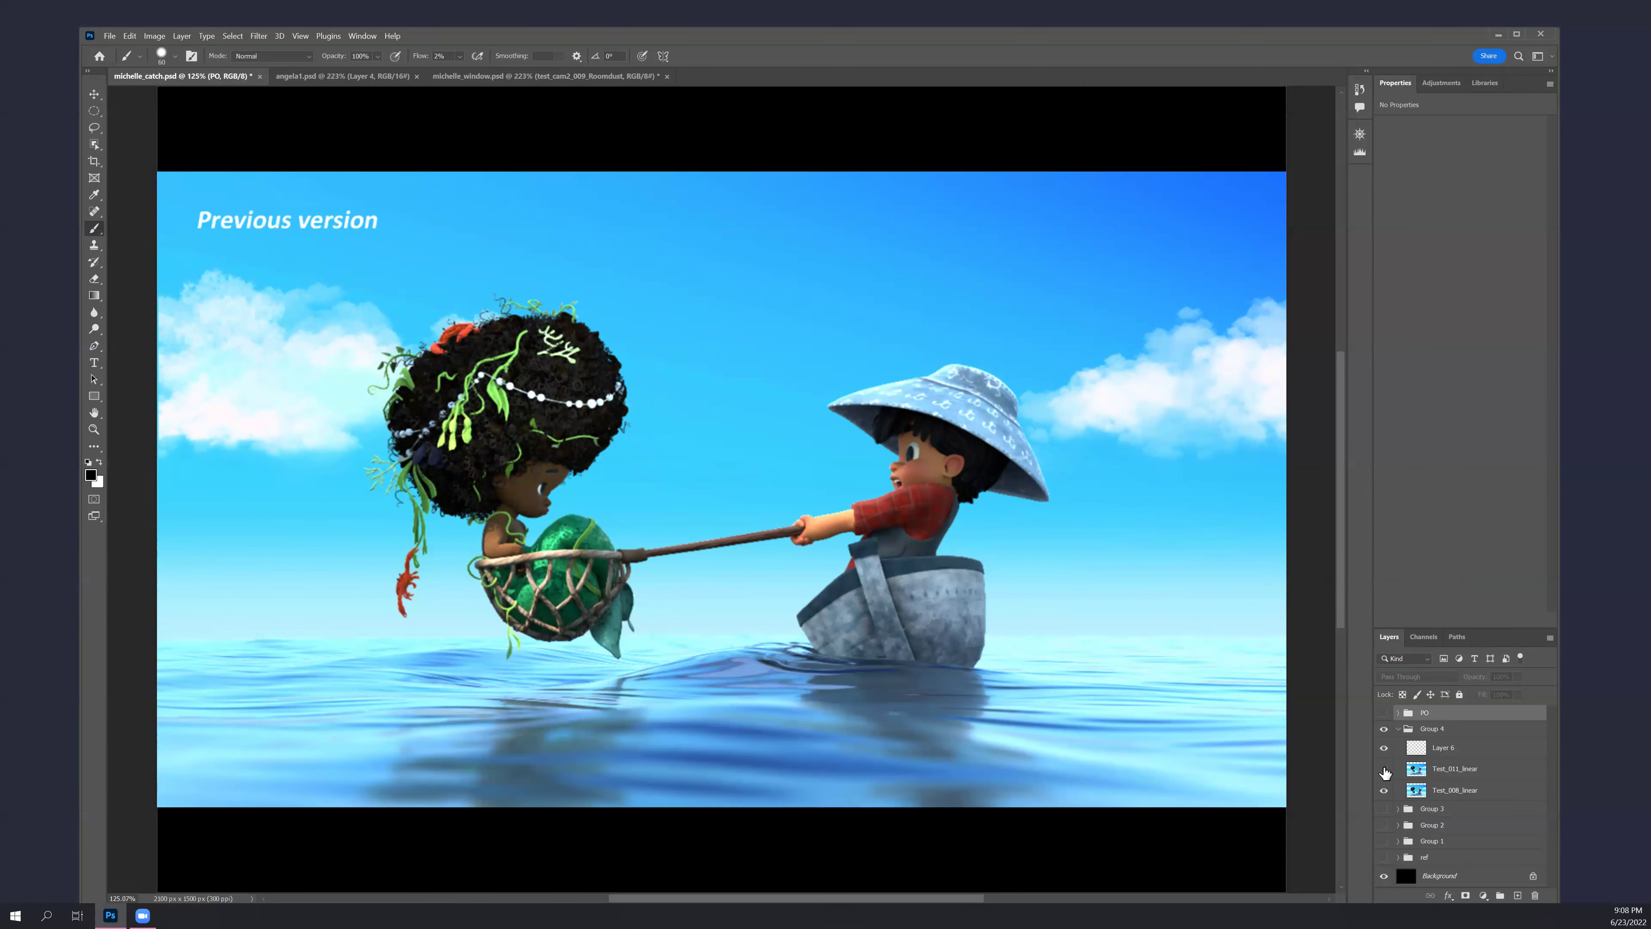
{"action": "left_click", "coordinate": [1384, 771]}
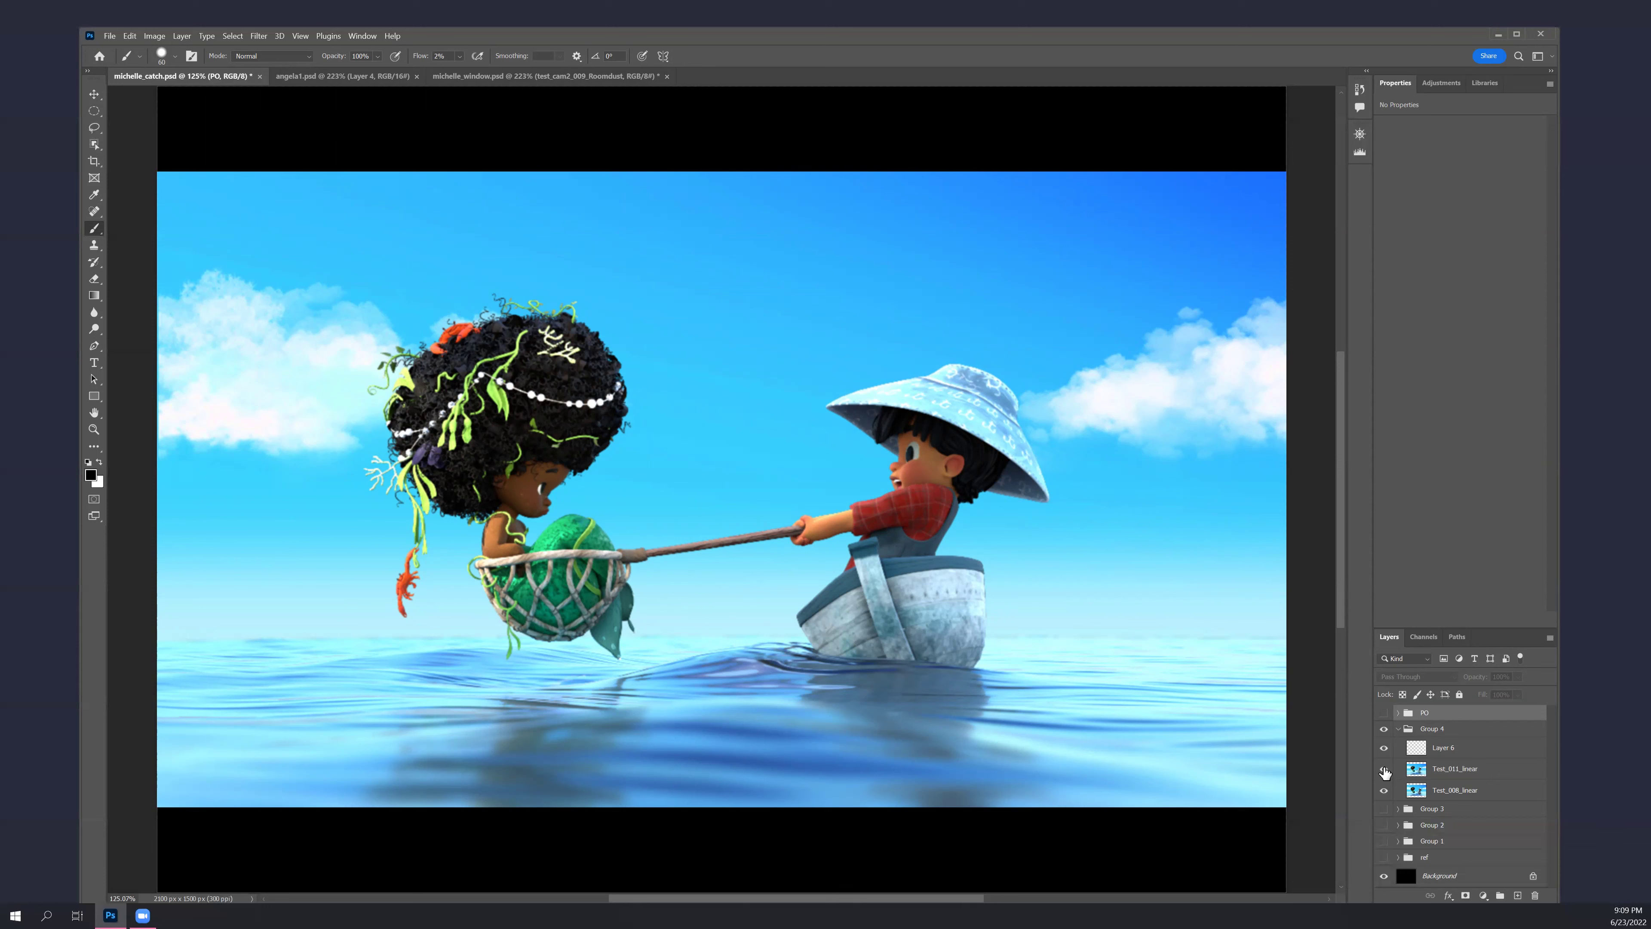
Keep toggling the Test_011_linear layer to compare the newer render with the captioned previous version
{"action": "left_click", "coordinate": [1385, 769]}
{"action": "left_click", "coordinate": [1384, 769]}
{"action": "left_click", "coordinate": [1384, 770]}
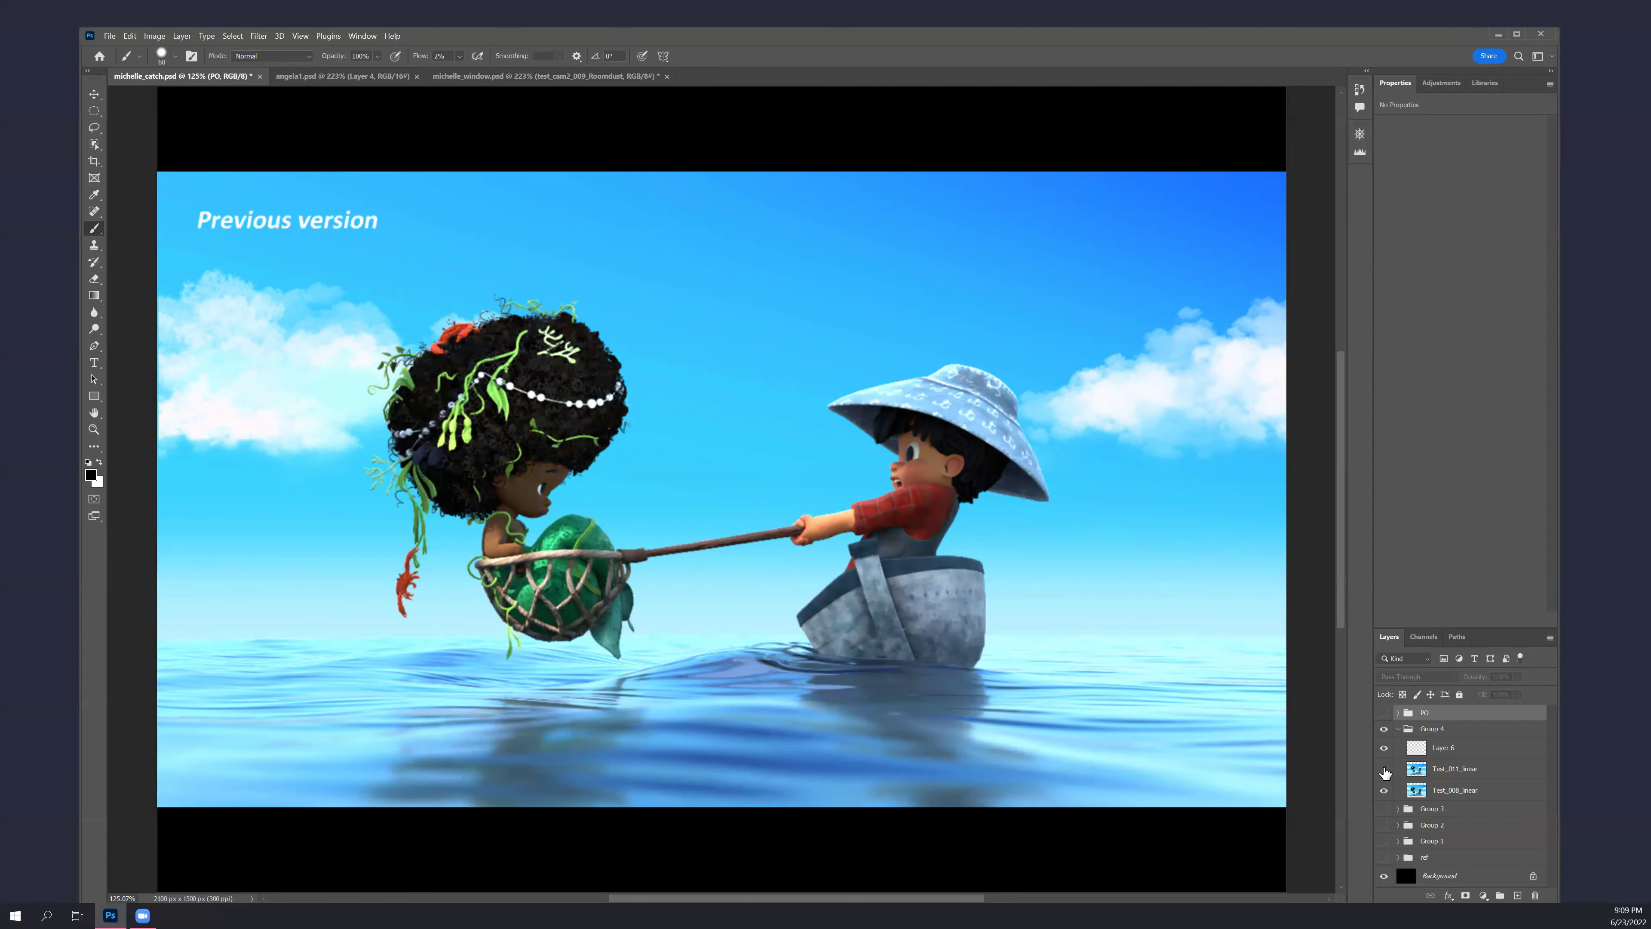
{"action": "left_click", "coordinate": [1384, 770]}
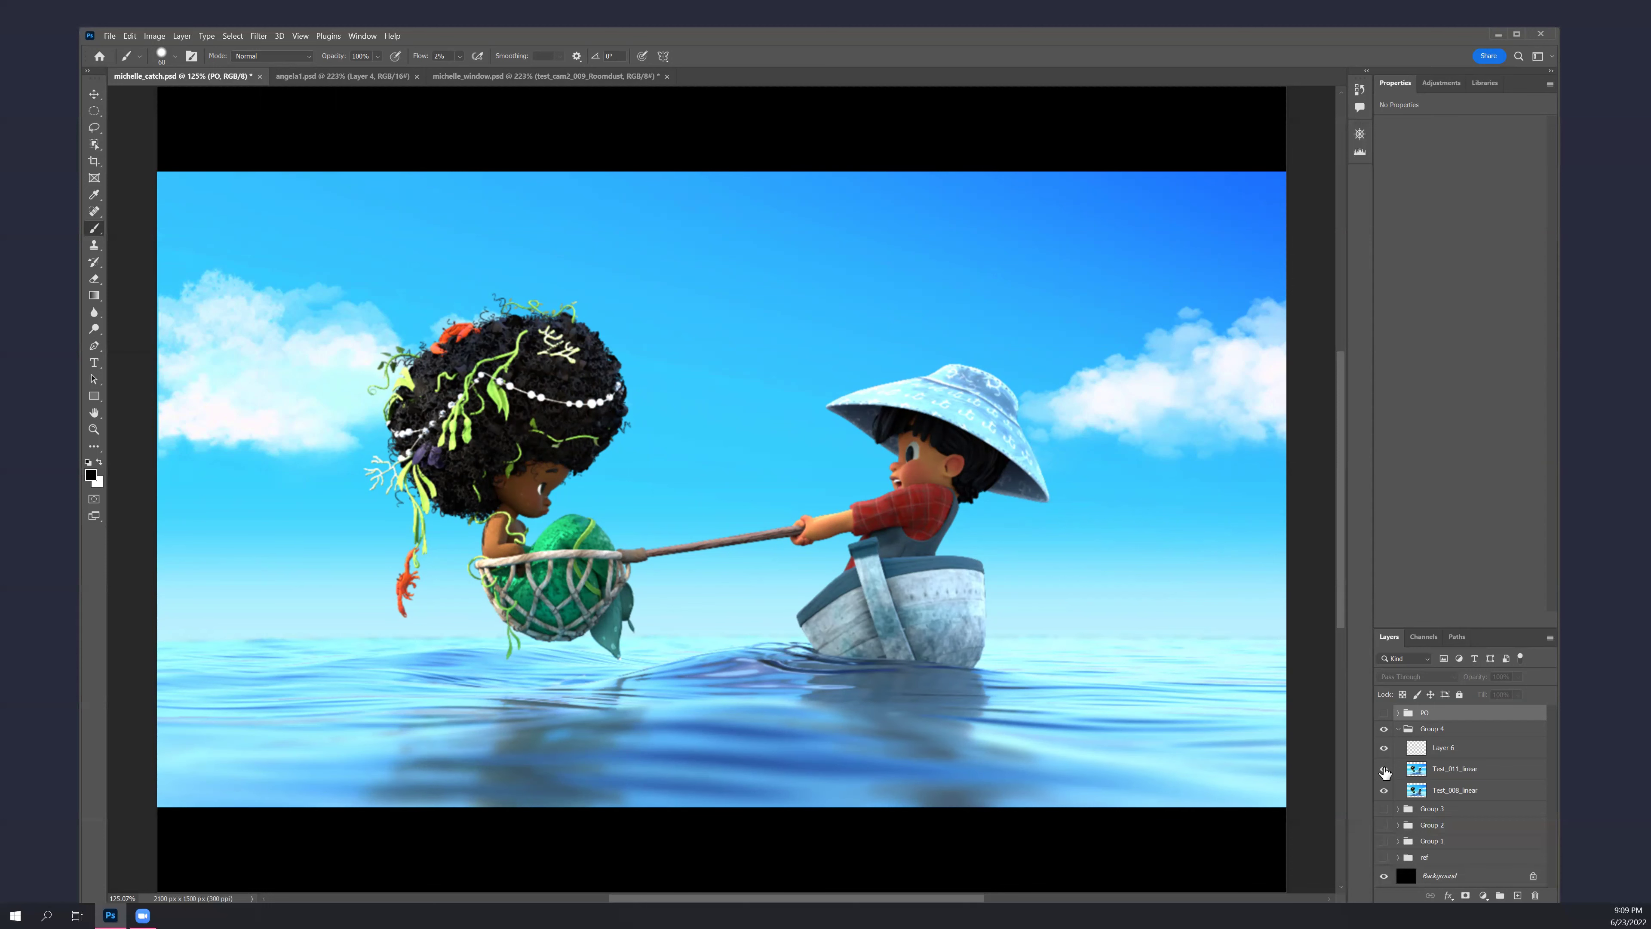
{"action": "left_click", "coordinate": [1384, 770]}
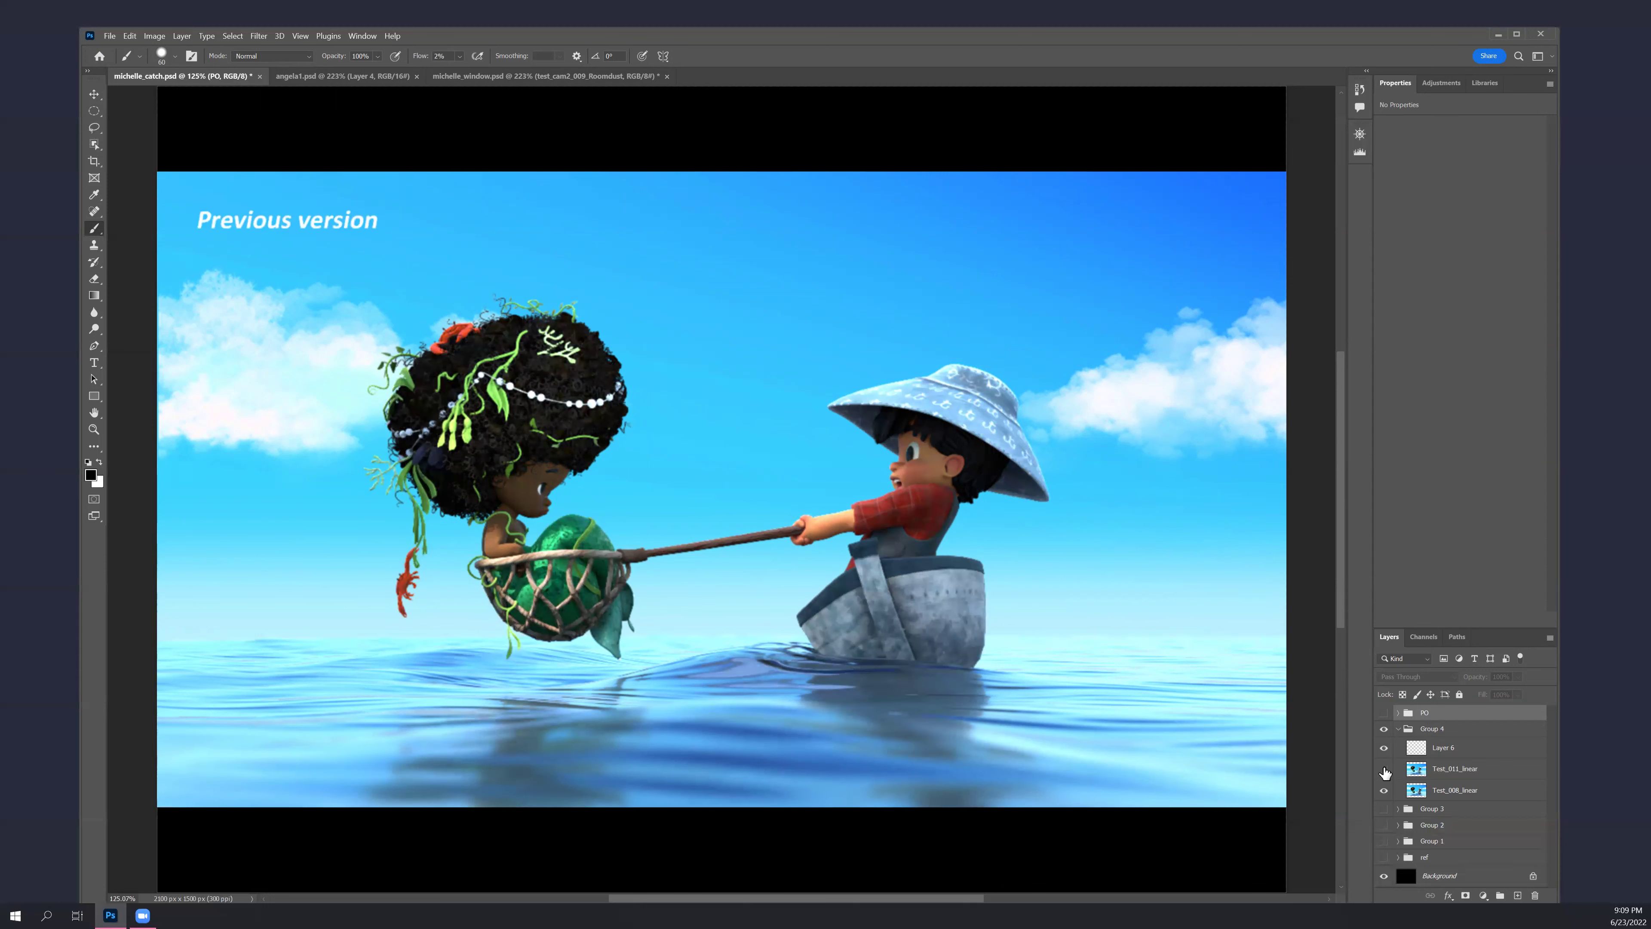
{"action": "left_click", "coordinate": [1384, 770]}
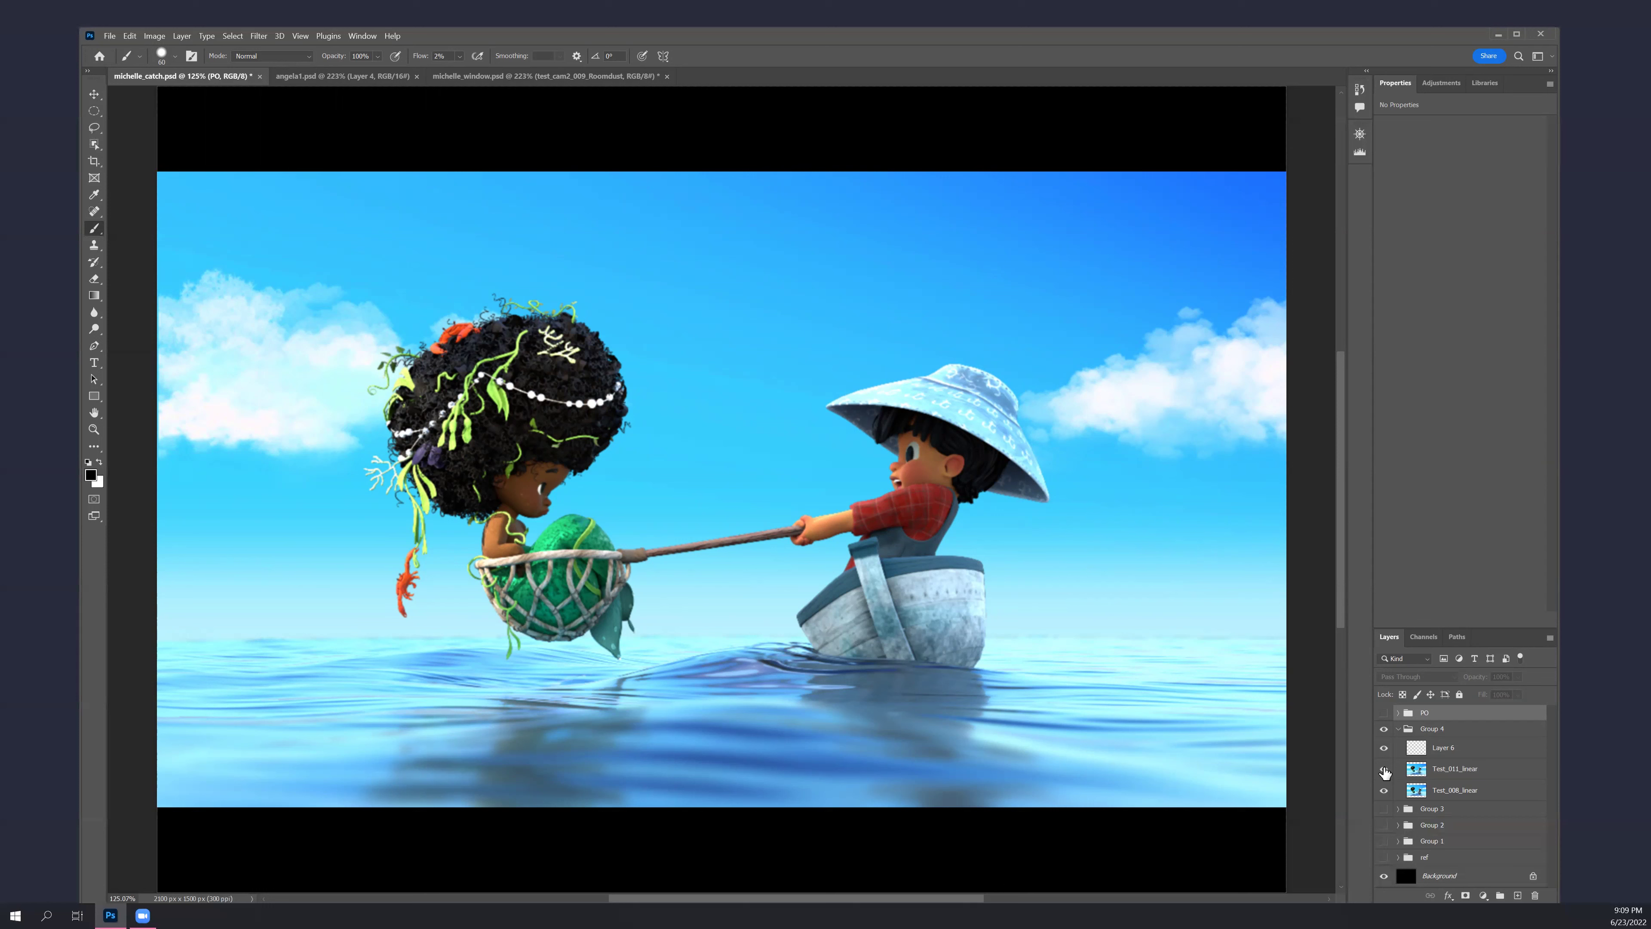
{"action": "left_click", "coordinate": [1384, 770]}
{"action": "left_click", "coordinate": [1384, 770]}
{"action": "left_click", "coordinate": [1384, 770]}
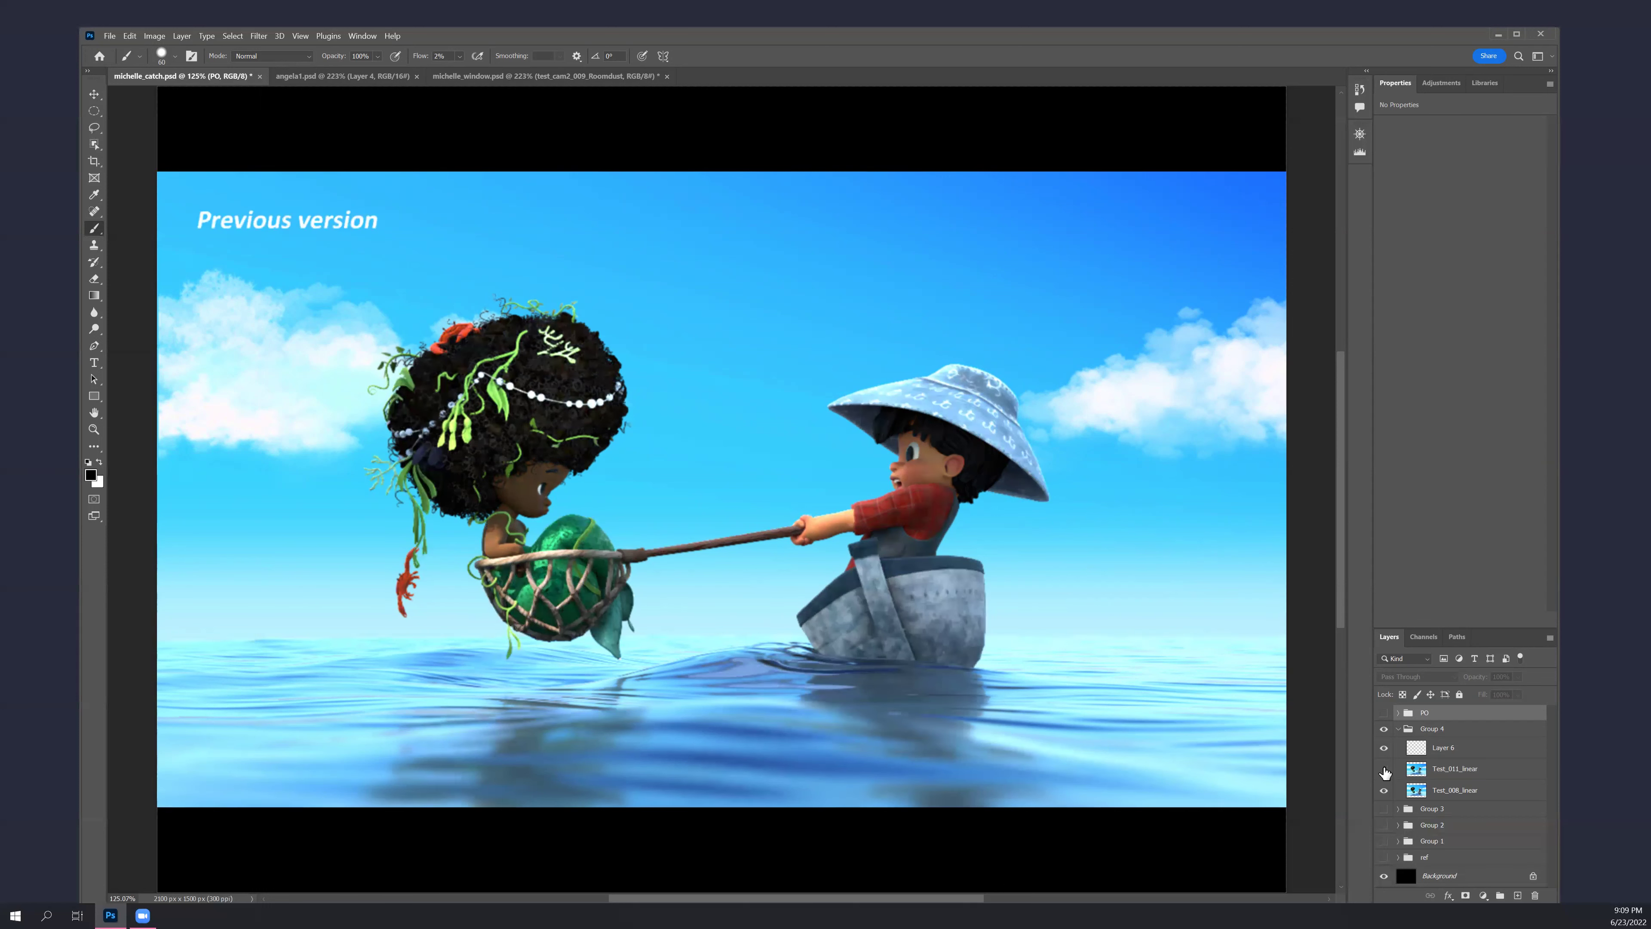
{"action": "left_click", "coordinate": [1384, 770]}
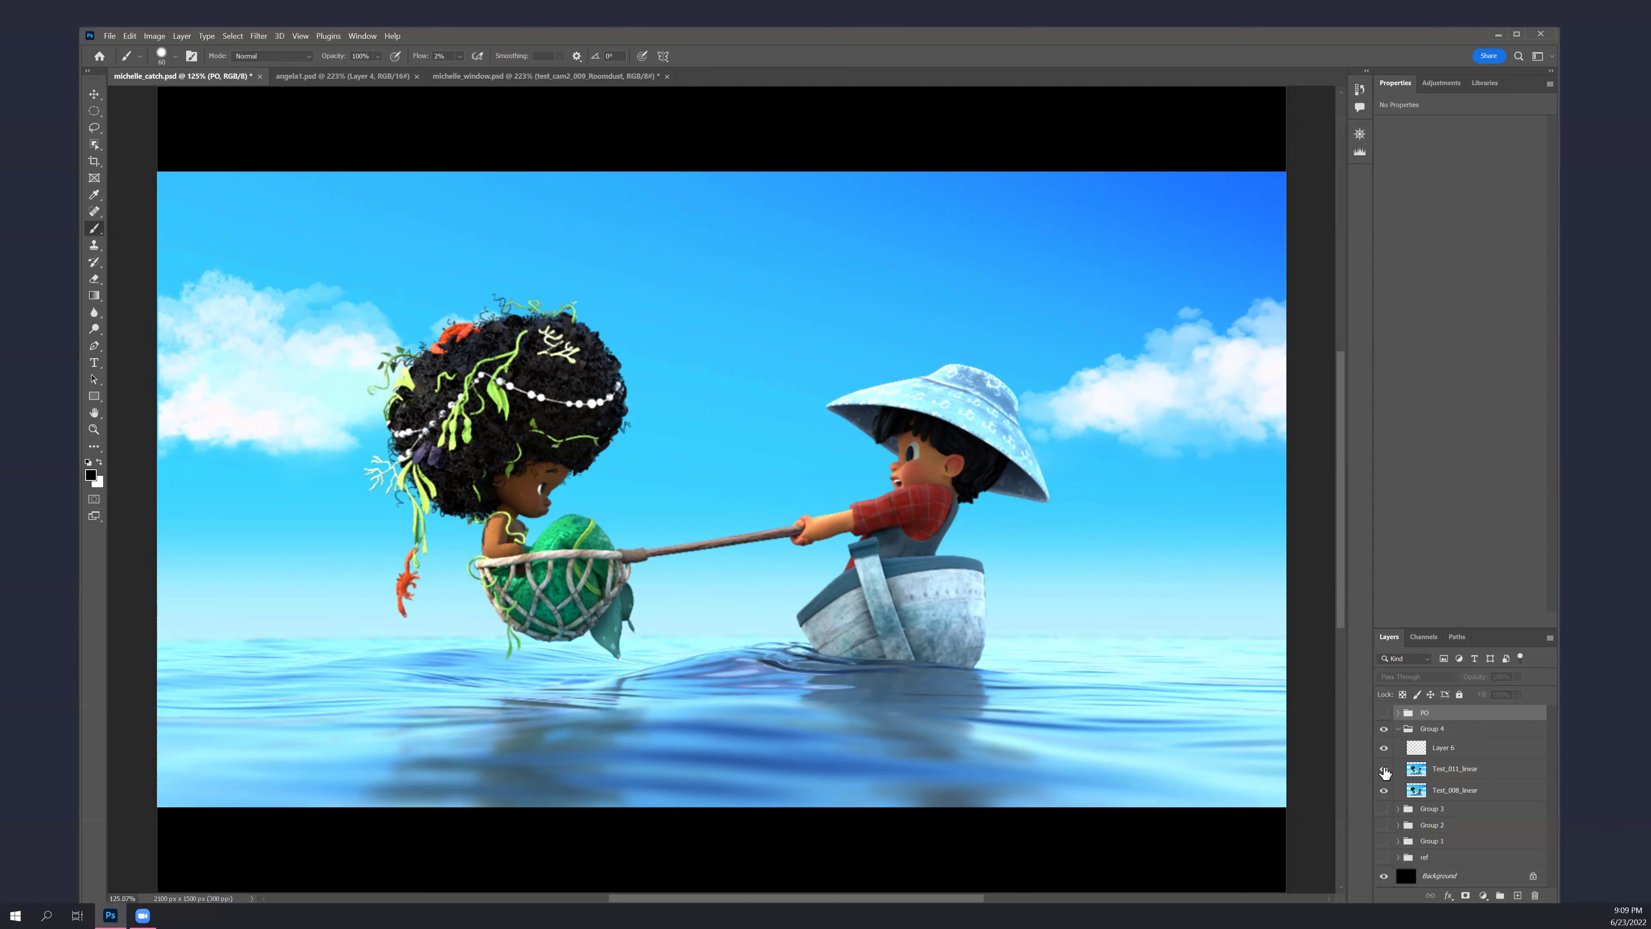
{"action": "left_click", "coordinate": [1385, 770]}
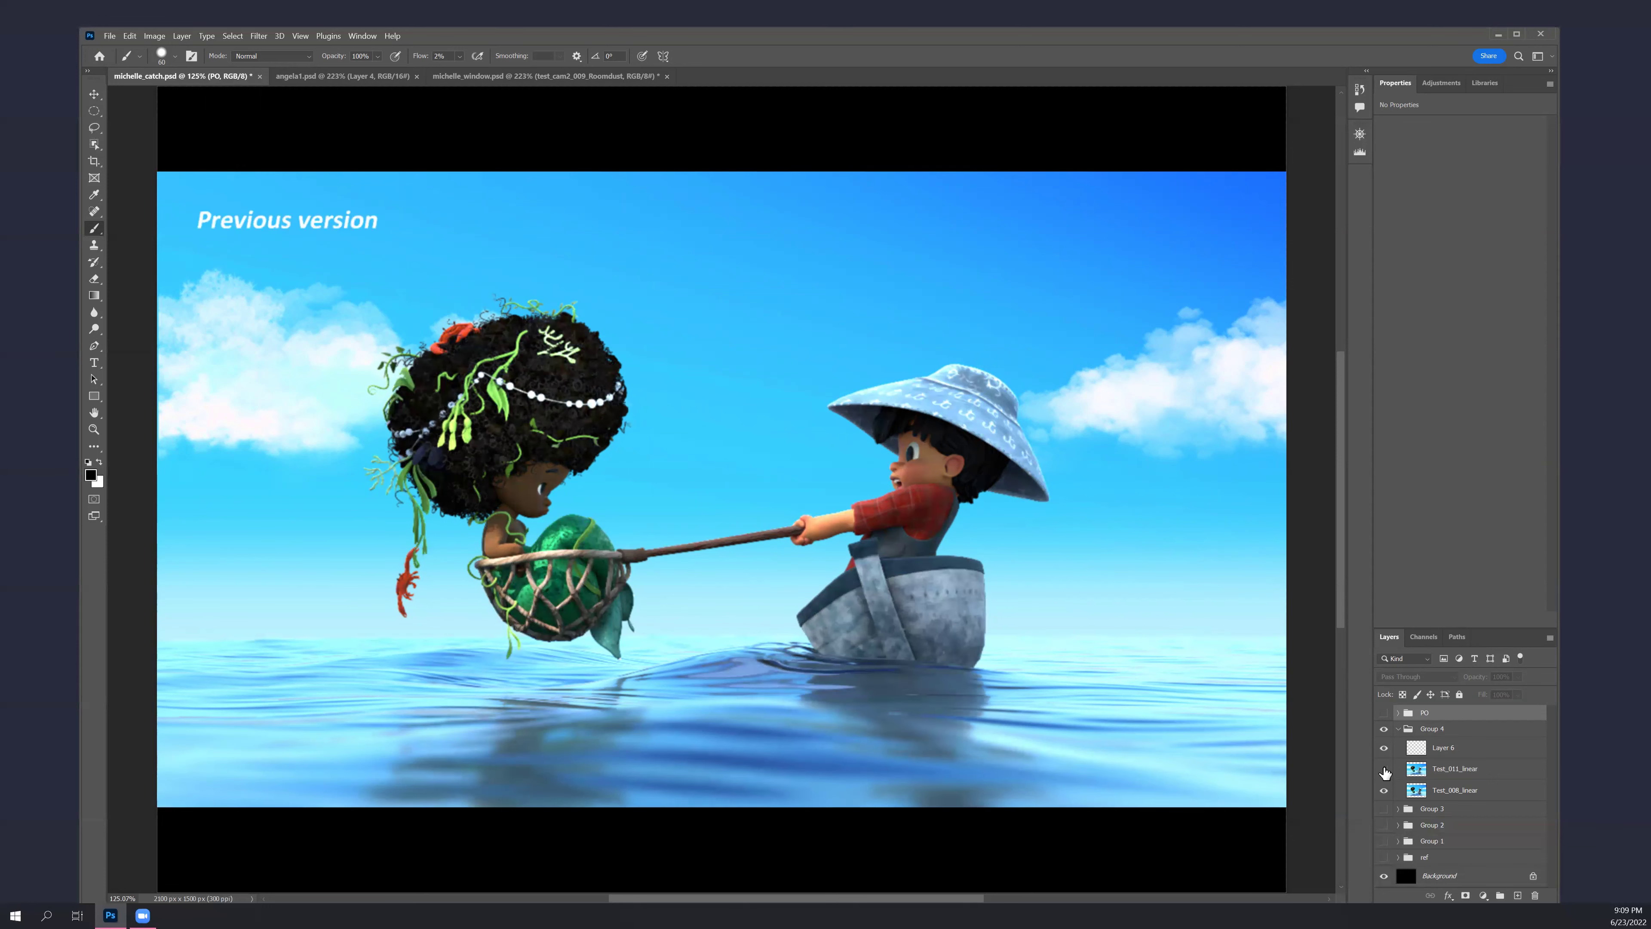
{"action": "left_click", "coordinate": [1385, 771]}
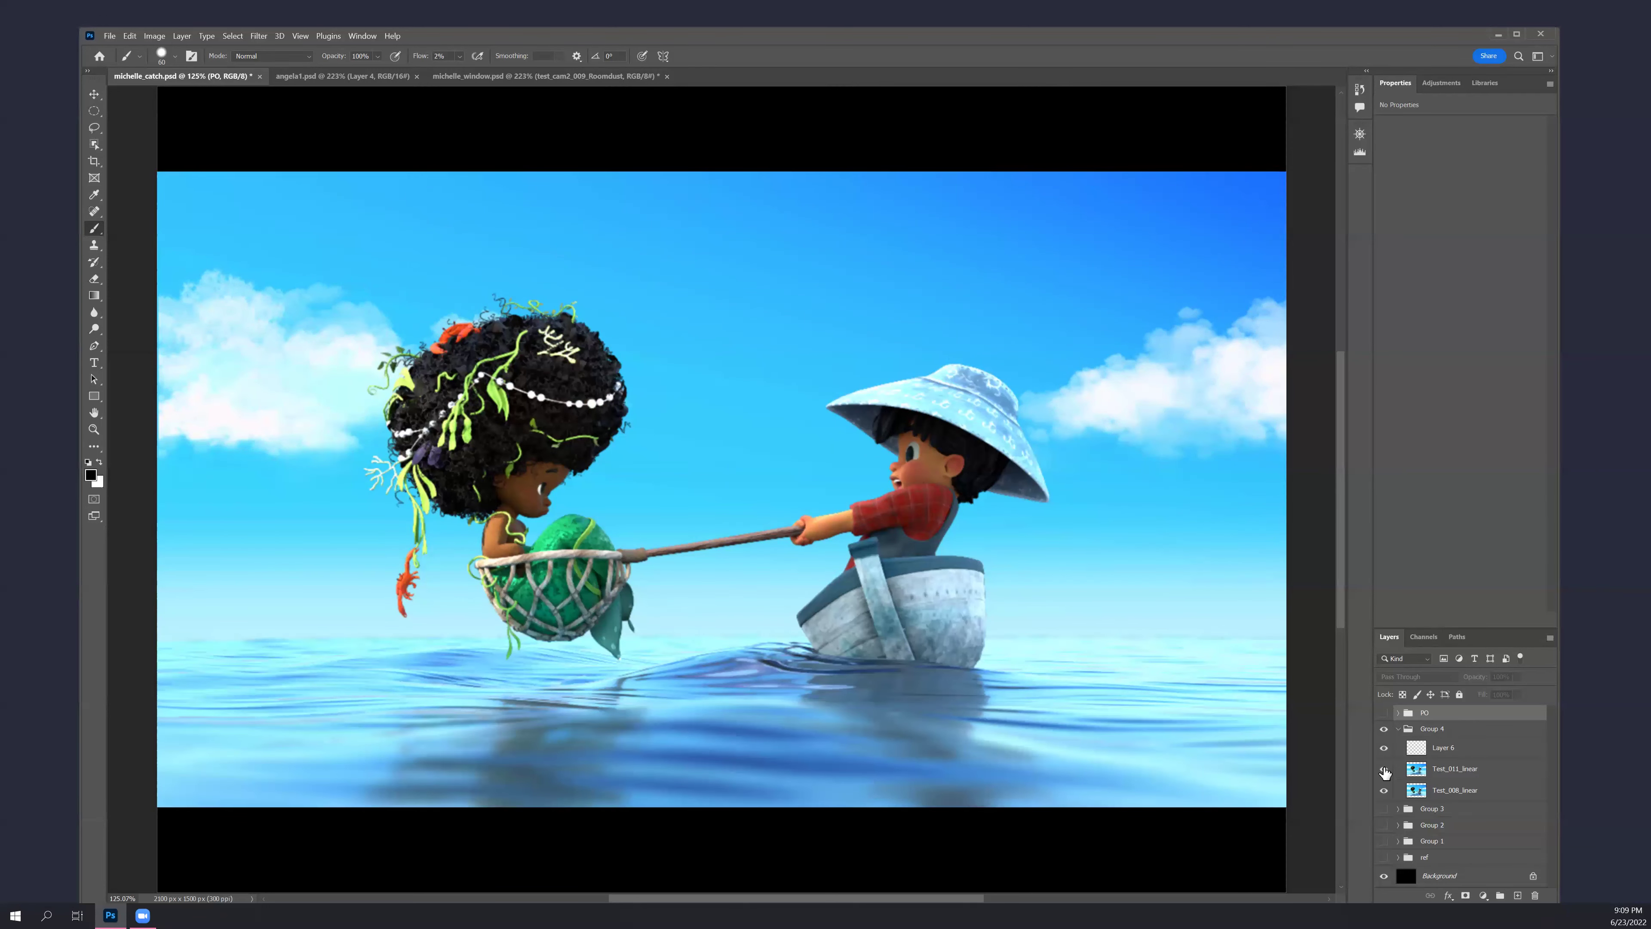
{"action": "left_click", "coordinate": [1385, 771]}
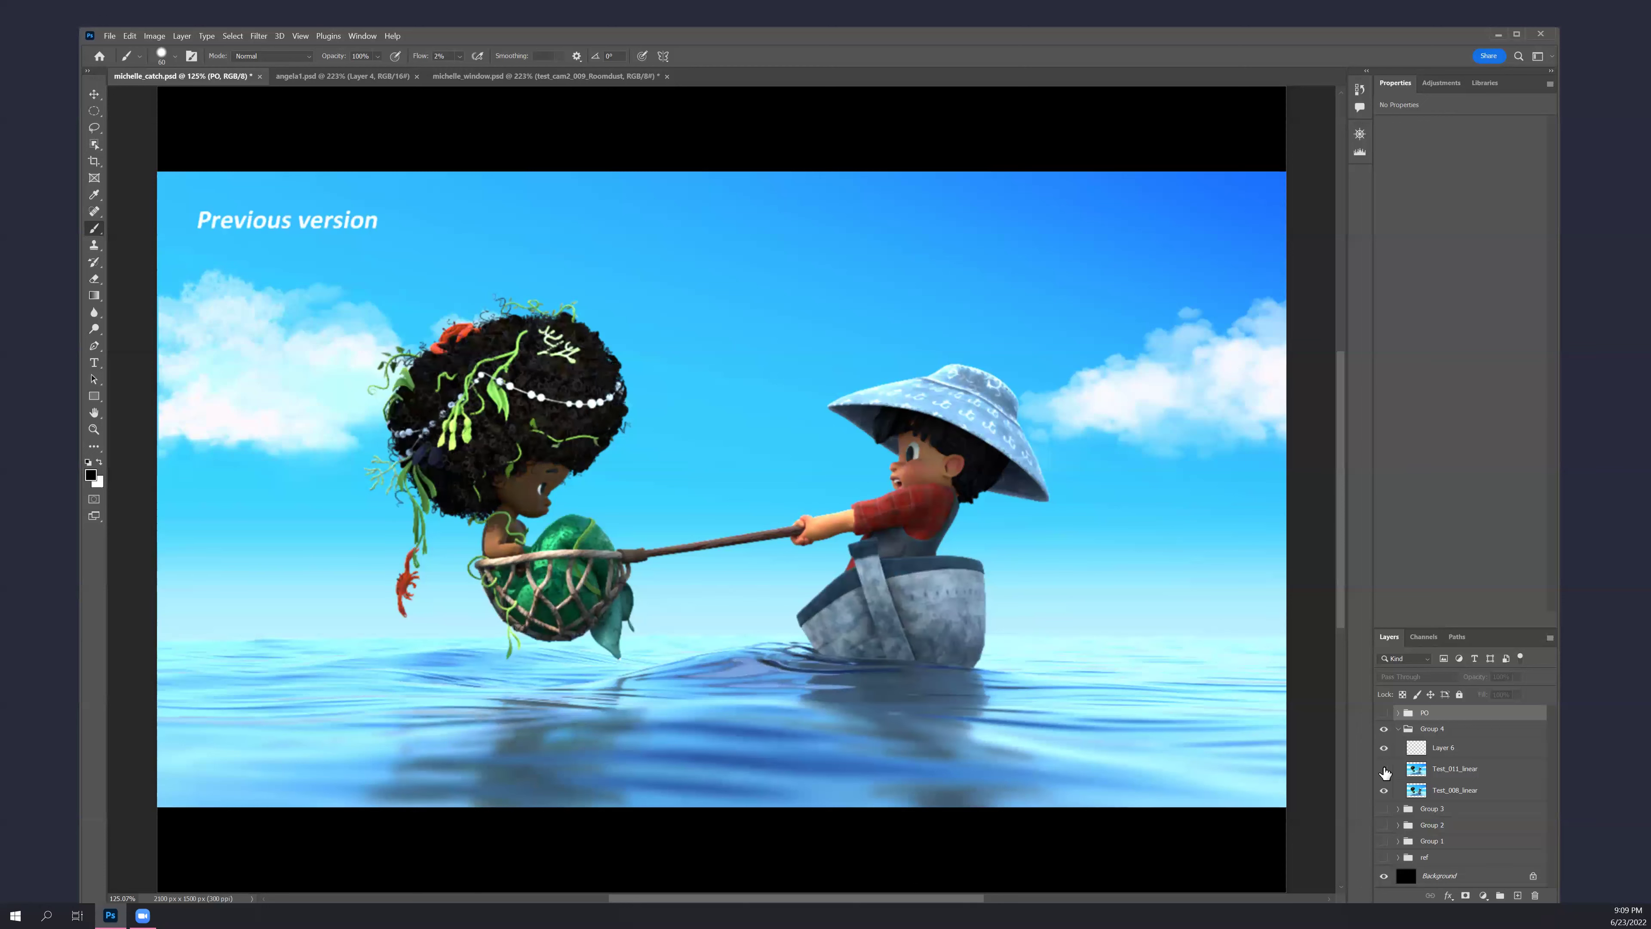
{"action": "left_click", "coordinate": [1385, 772]}
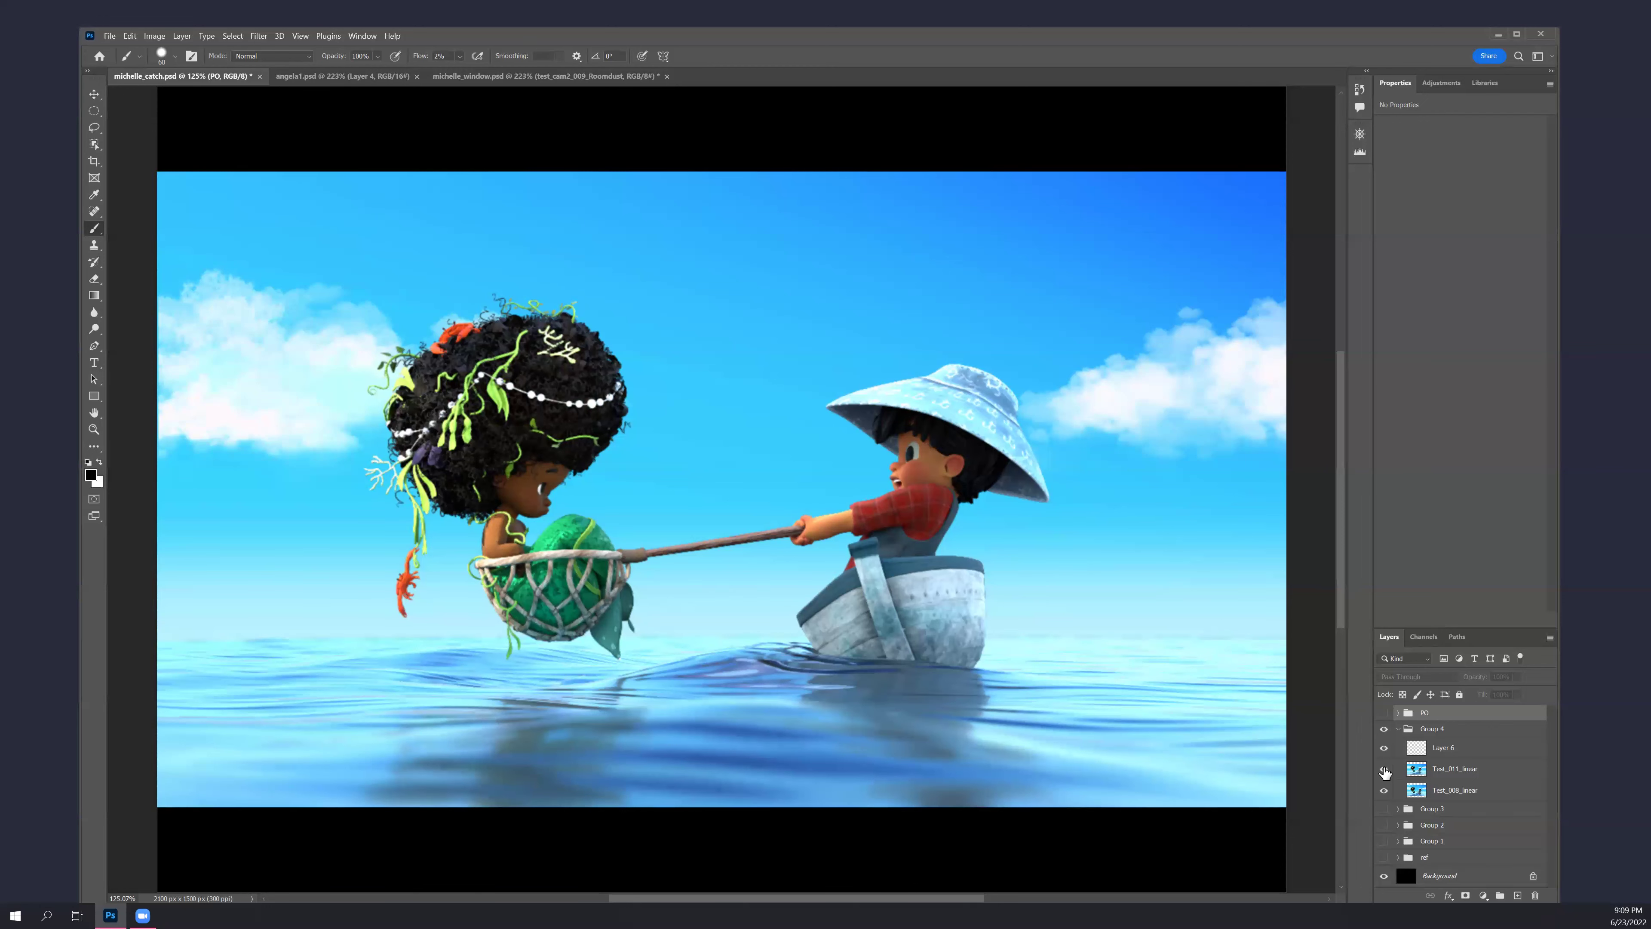
{"action": "left_click", "coordinate": [1385, 772]}
{"action": "left_click", "coordinate": [1384, 772]}
{"action": "left_click", "coordinate": [1385, 771]}
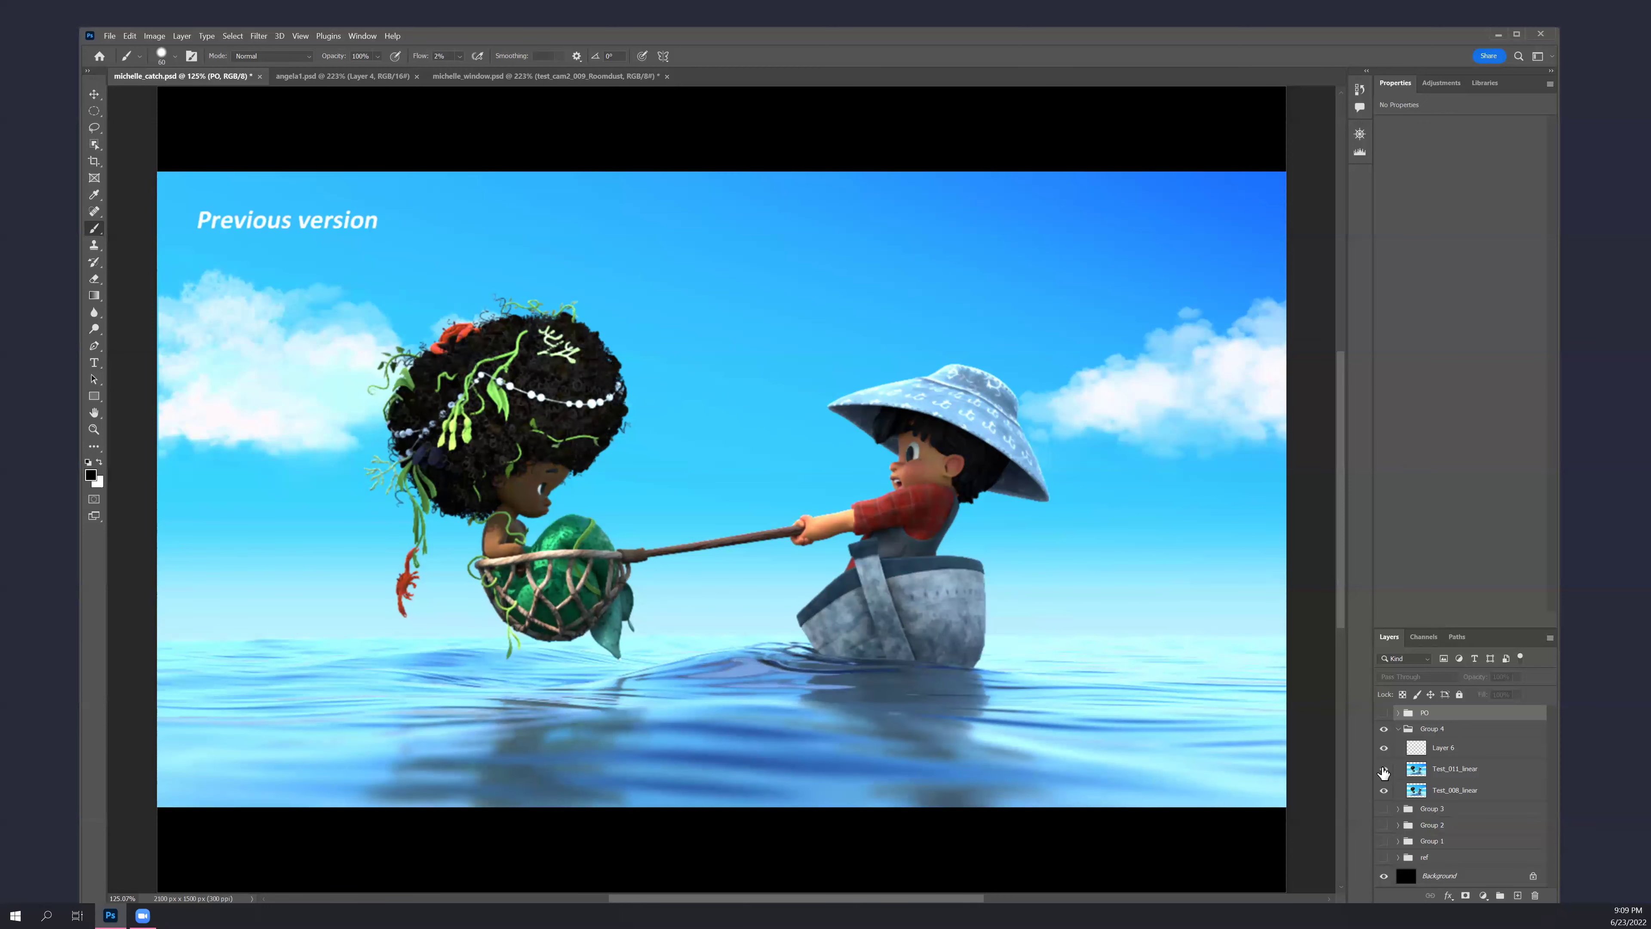
{"action": "left_click", "coordinate": [1385, 772]}
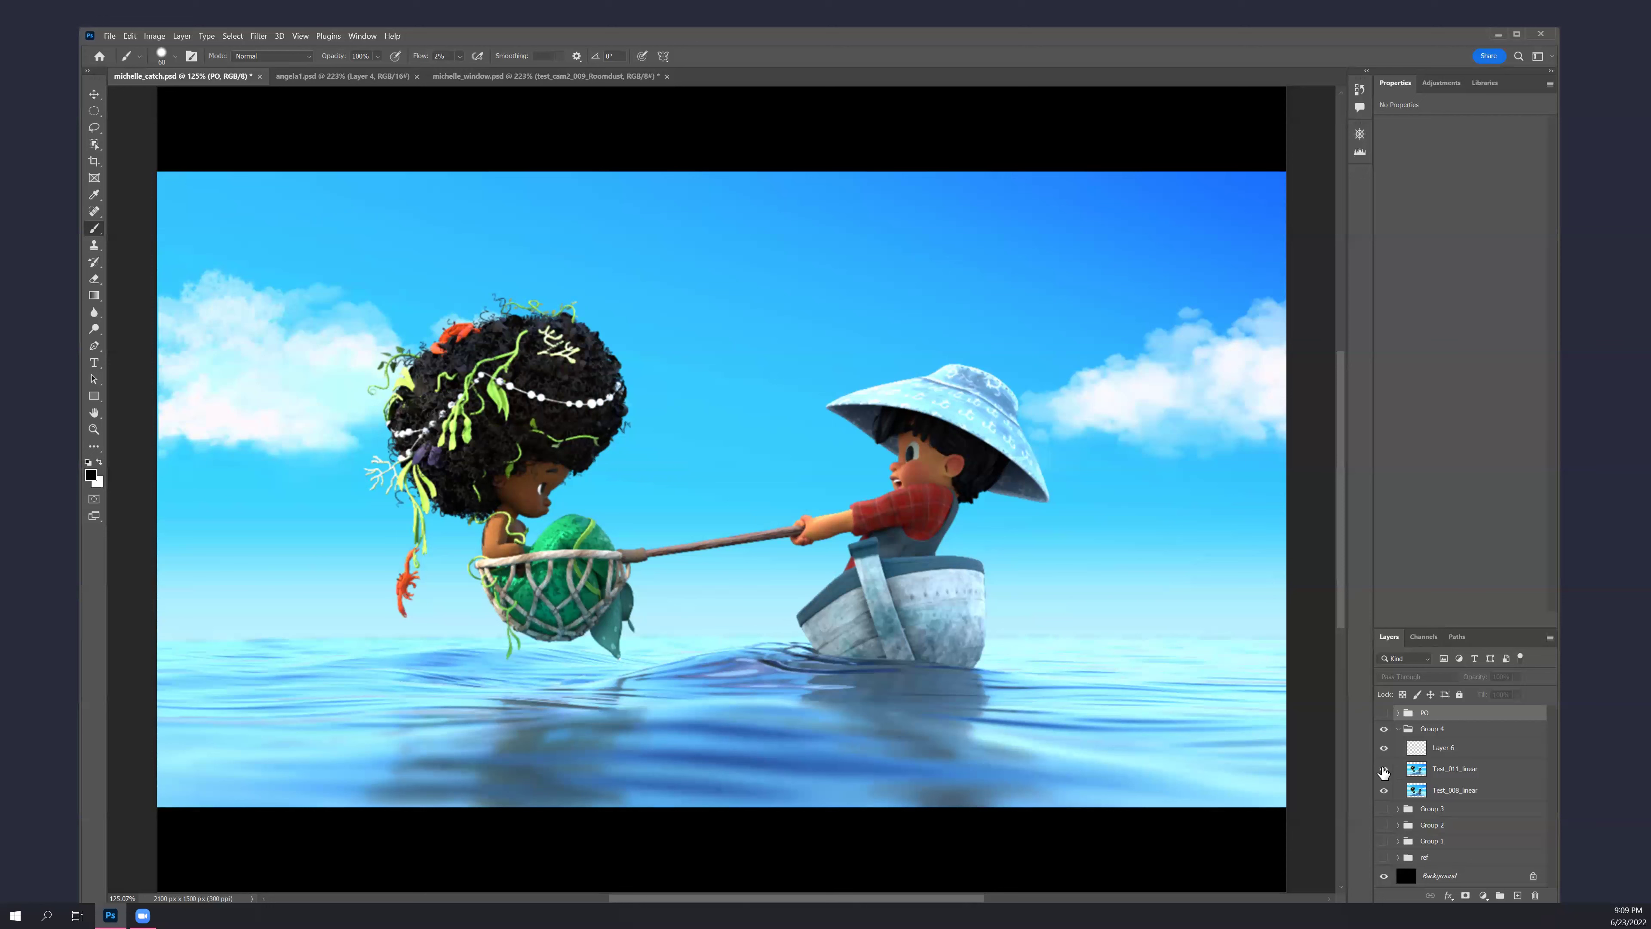
{"action": "left_click", "coordinate": [1383, 771]}
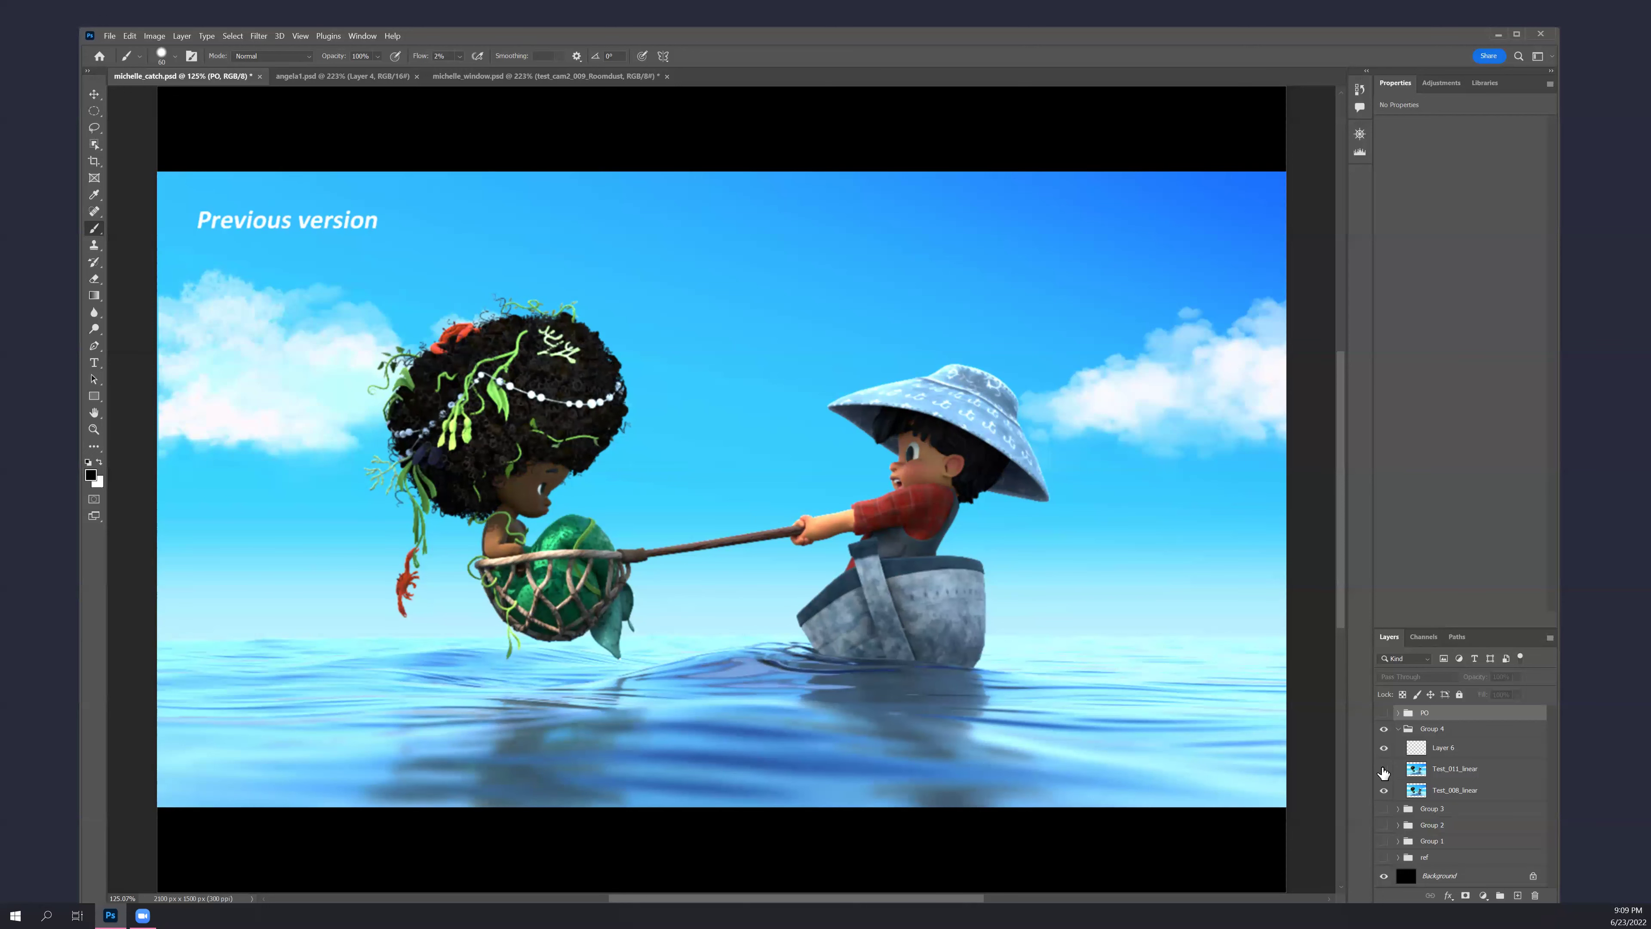
{"action": "left_click", "coordinate": [1383, 771]}
{"action": "left_click", "coordinate": [1383, 771]}
{"action": "left_click", "coordinate": [1383, 771]}
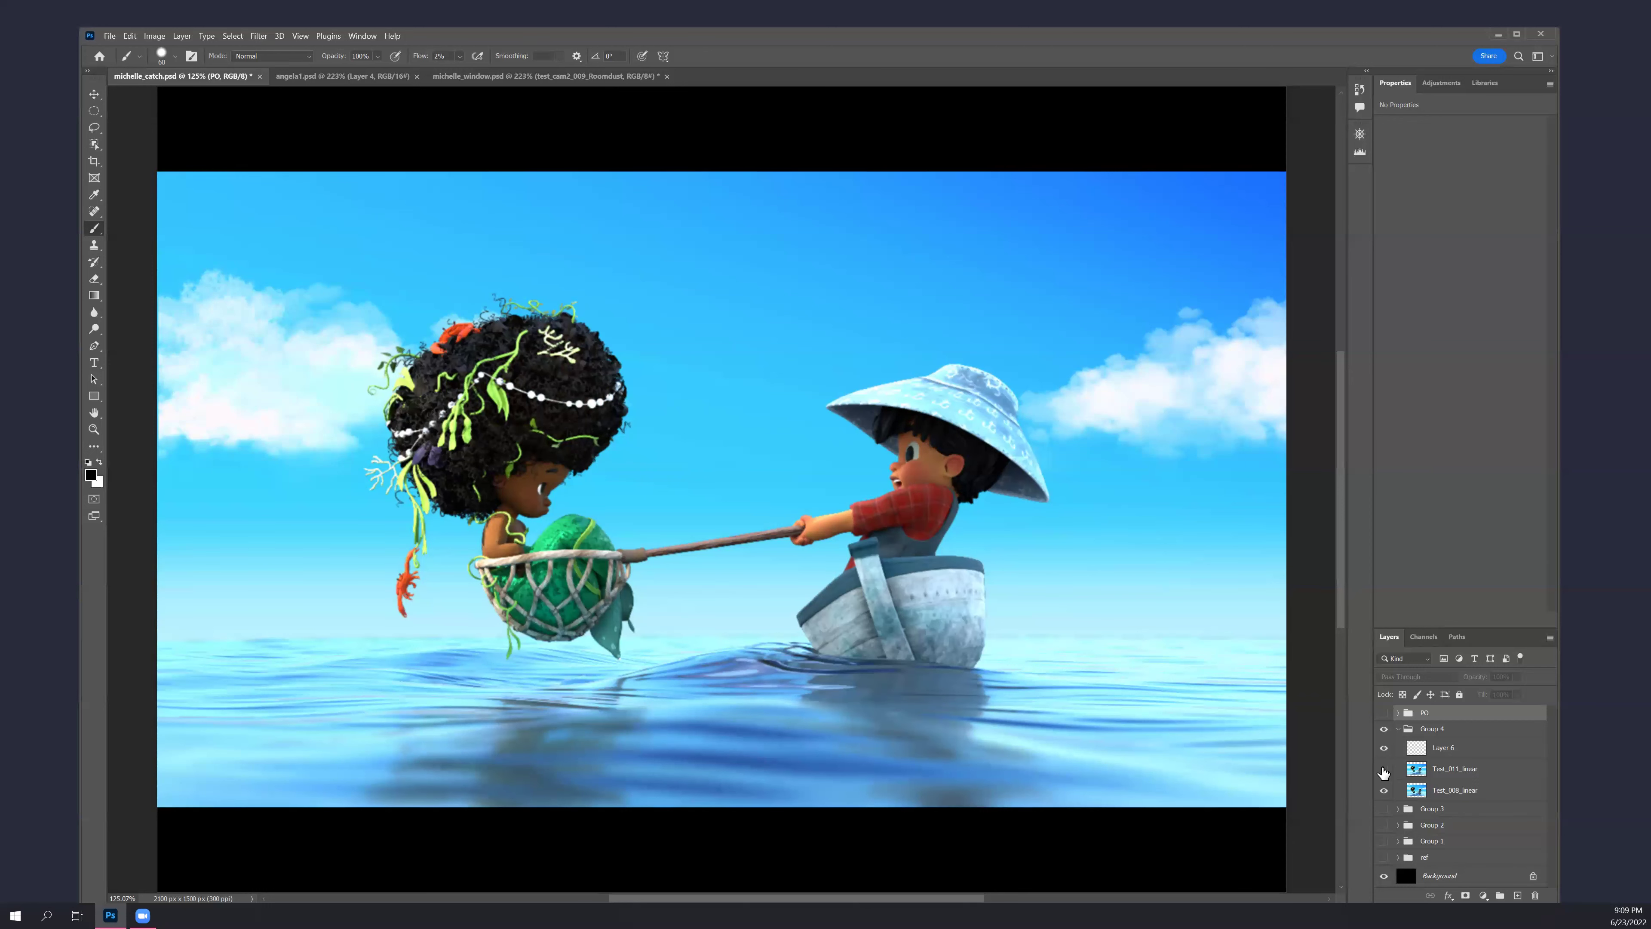
{"action": "left_click", "coordinate": [1384, 771]}
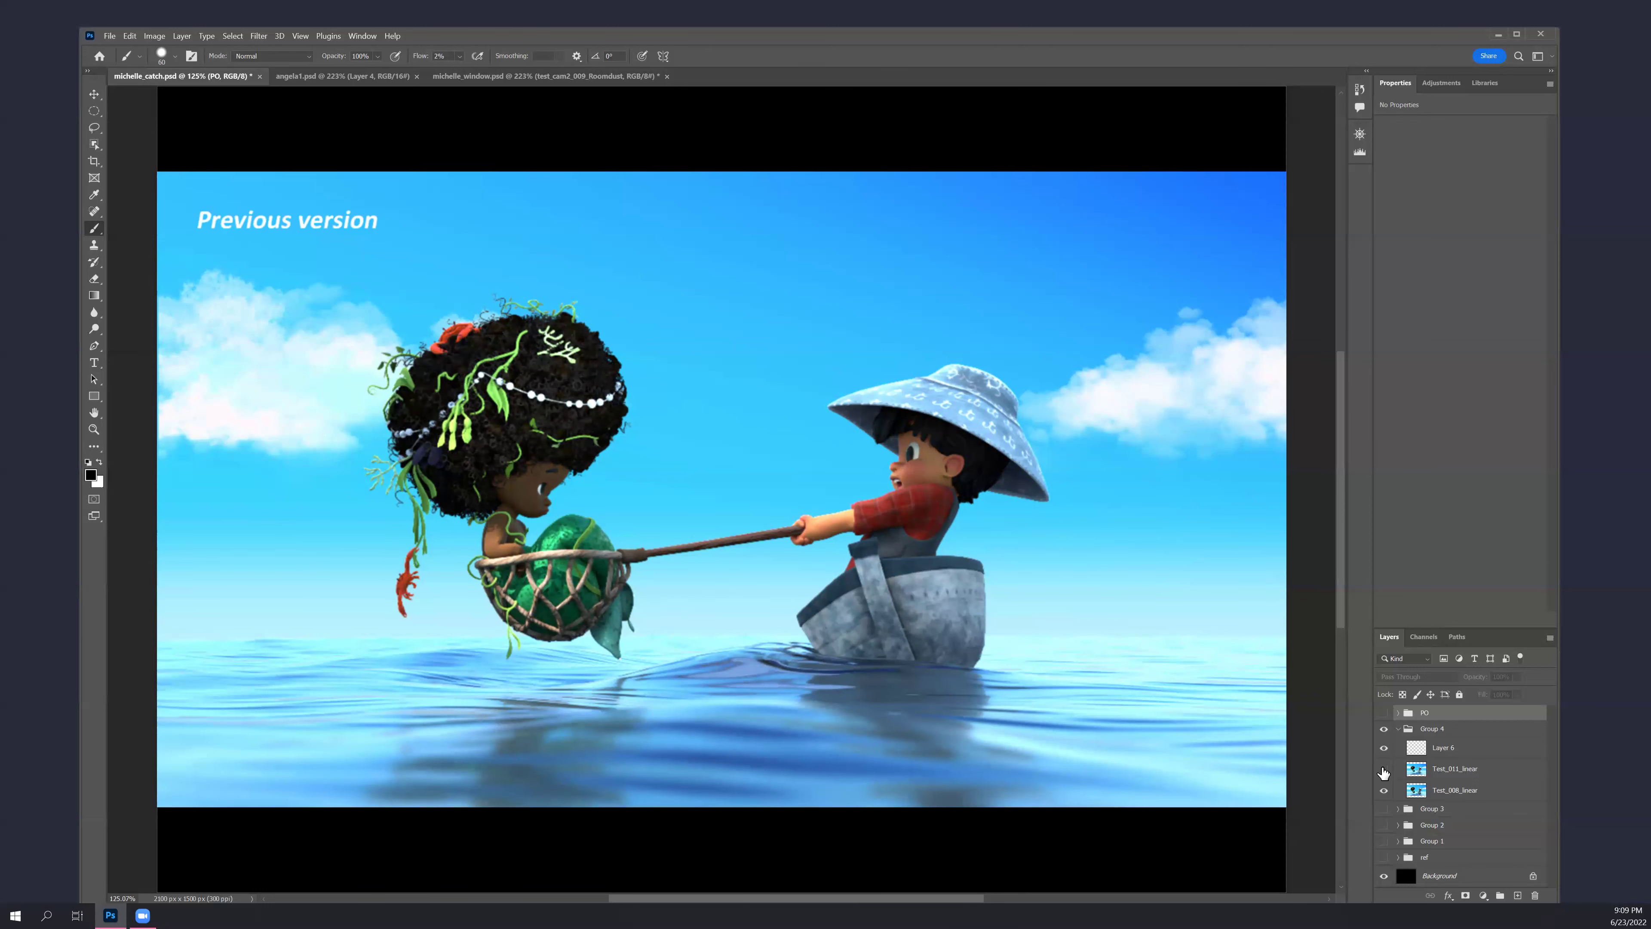
{"action": "left_click", "coordinate": [1383, 772]}
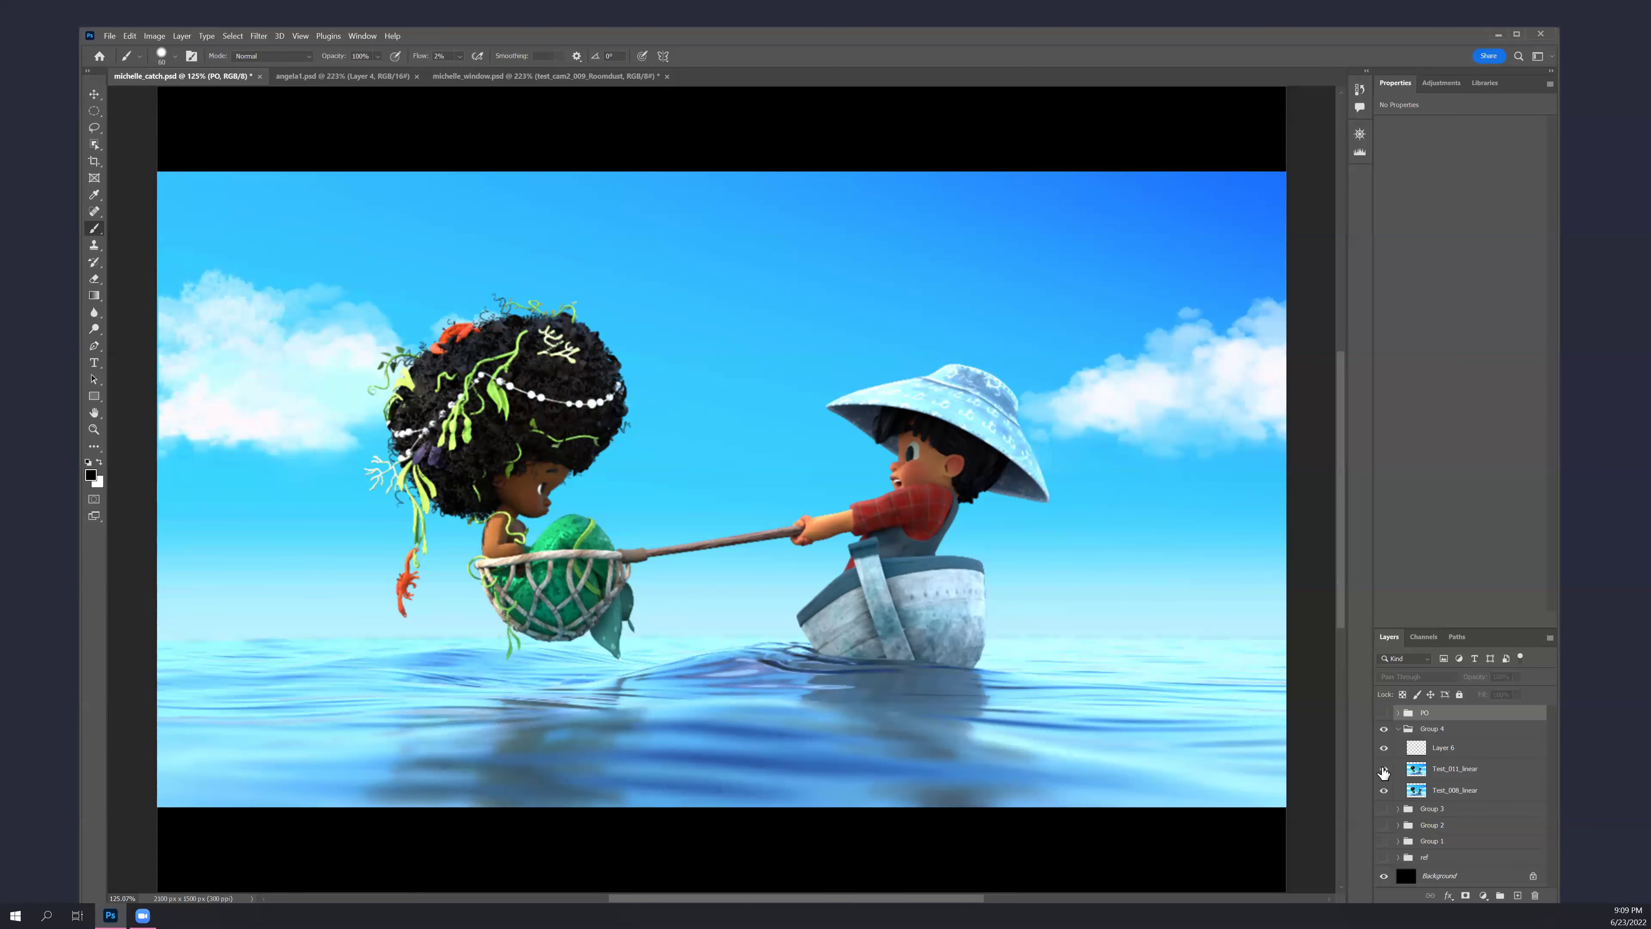
{"action": "left_click", "coordinate": [1383, 772]}
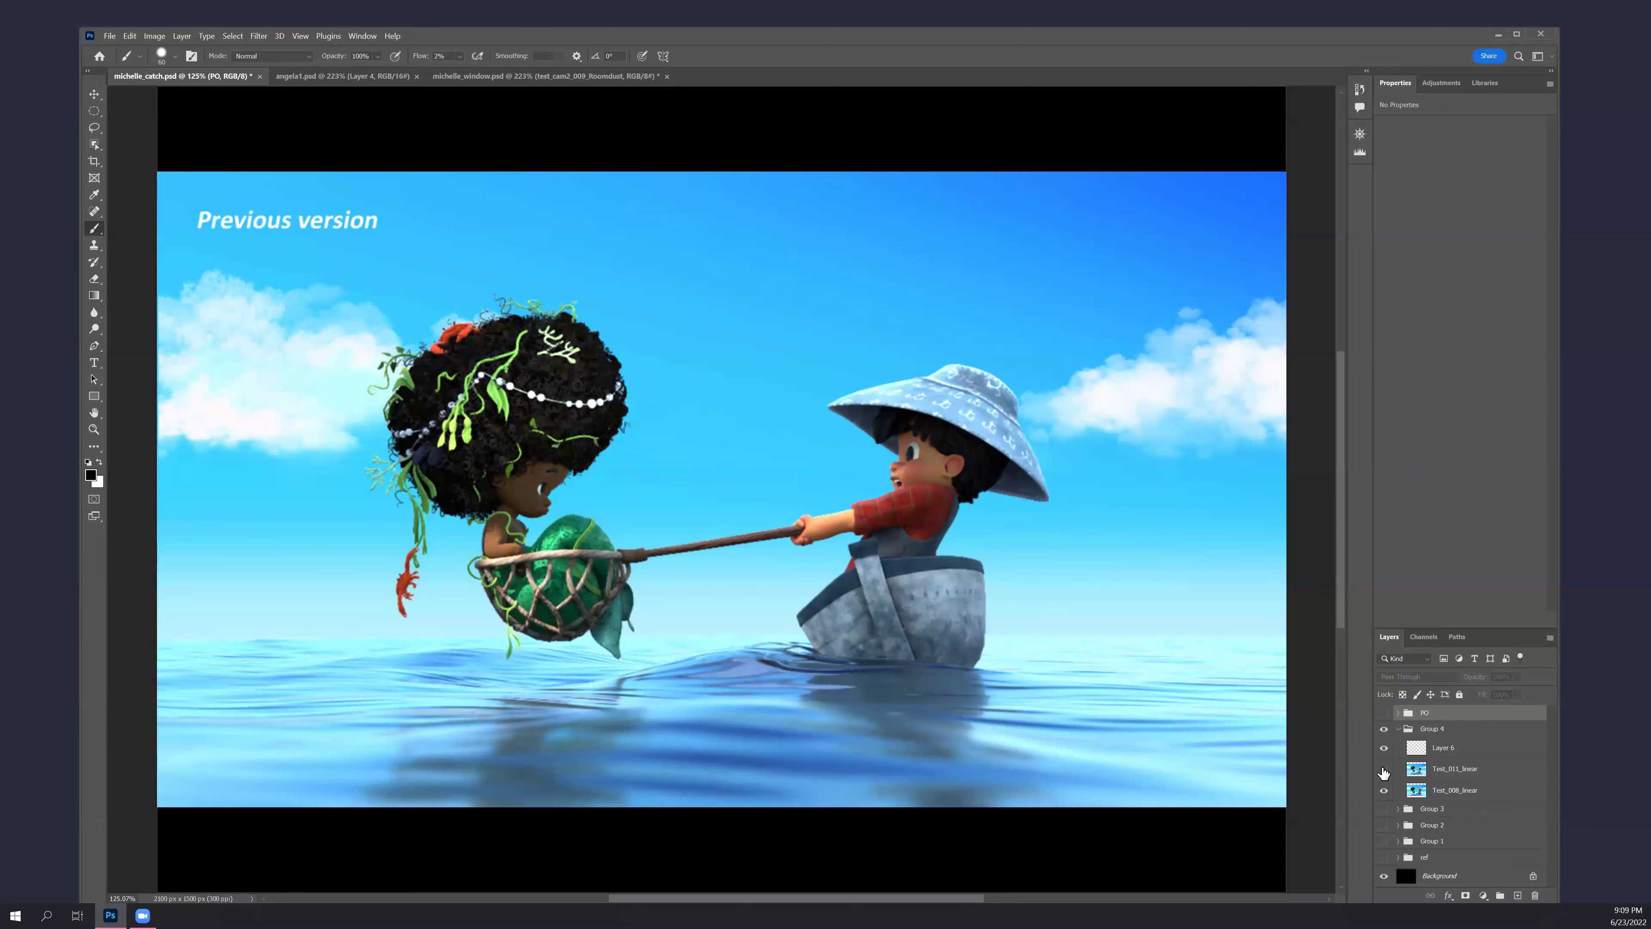
{"action": "left_click", "coordinate": [1384, 771]}
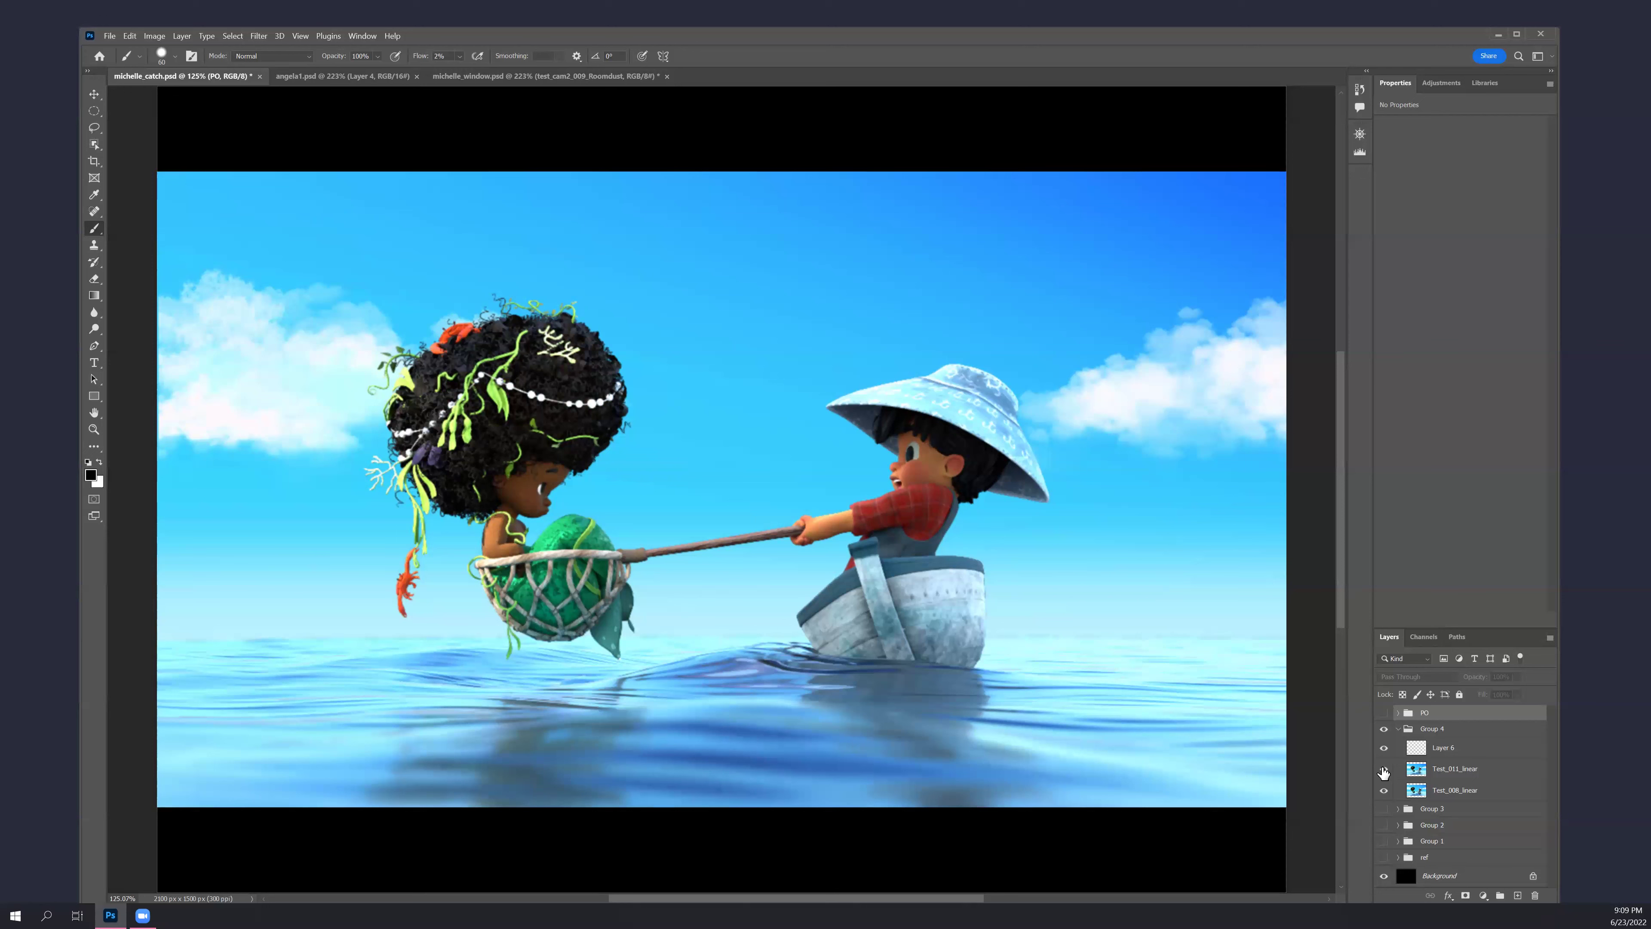
{"action": "left_click", "coordinate": [1383, 771]}
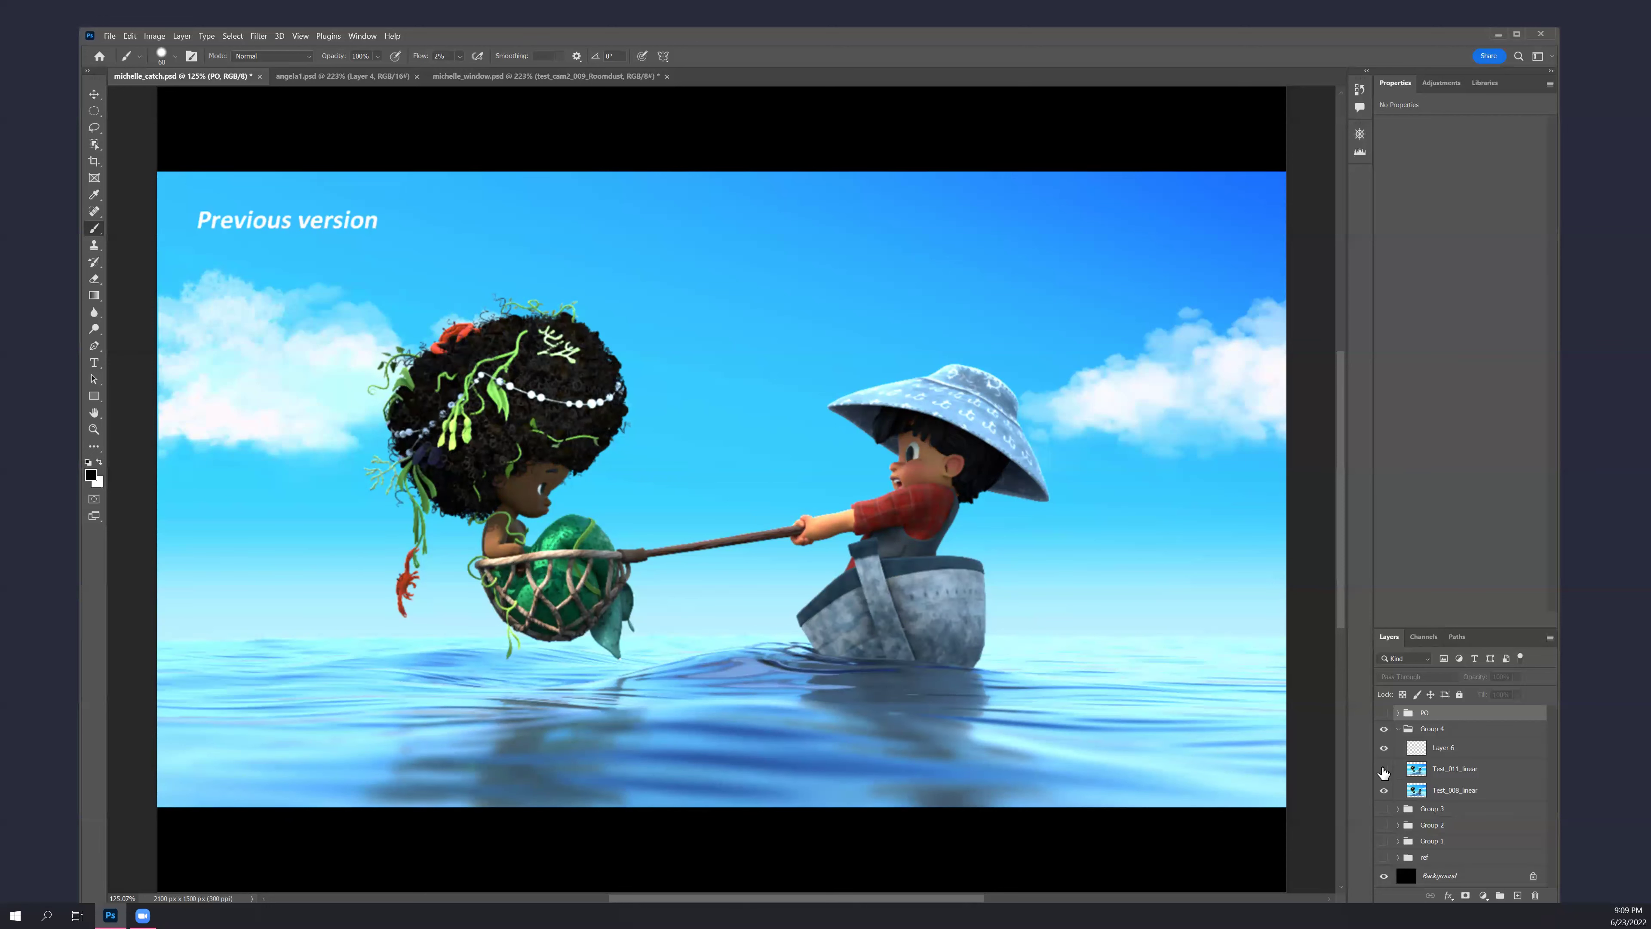
{"action": "left_click", "coordinate": [1383, 772]}
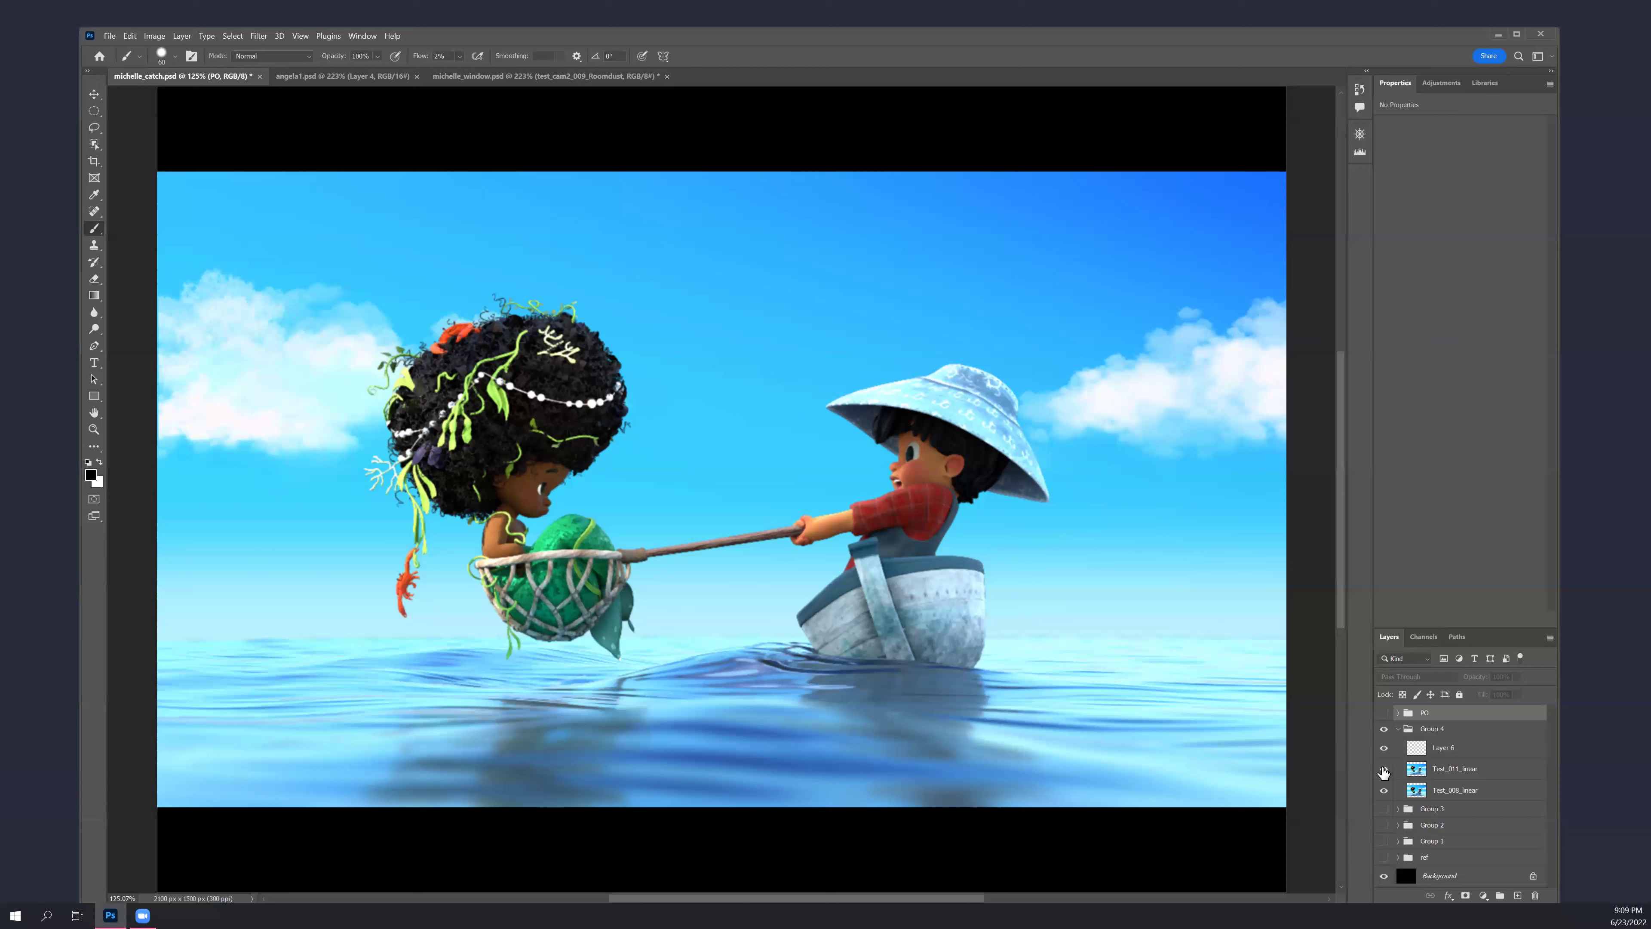
{"action": "left_click", "coordinate": [1384, 771]}
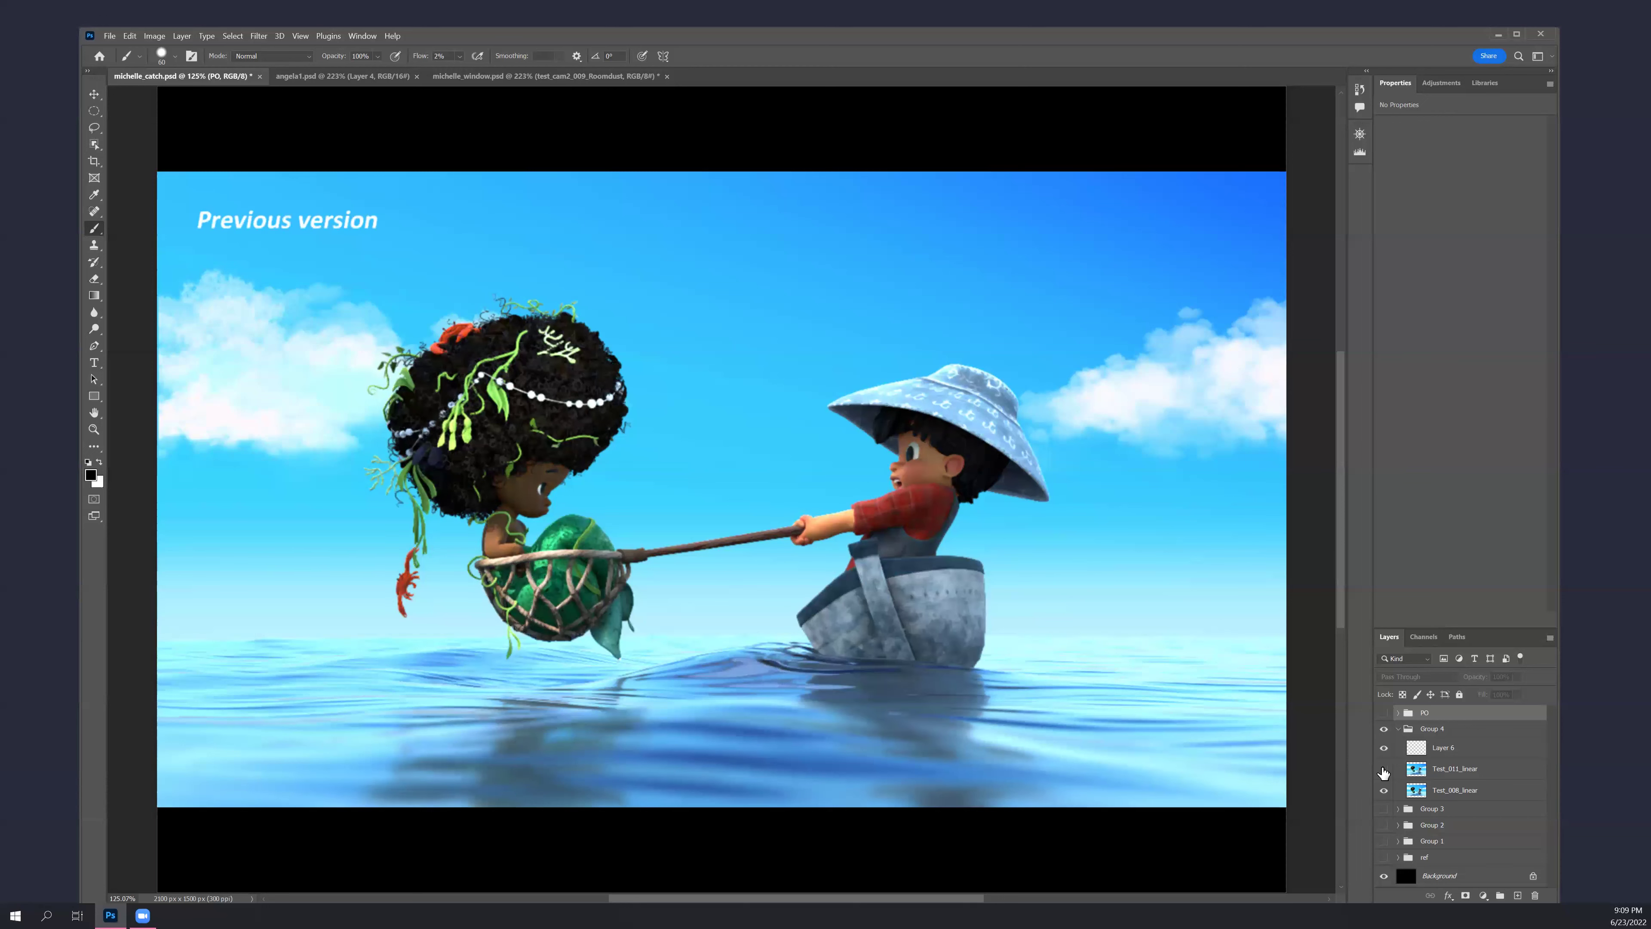
{"action": "left_click", "coordinate": [1384, 771]}
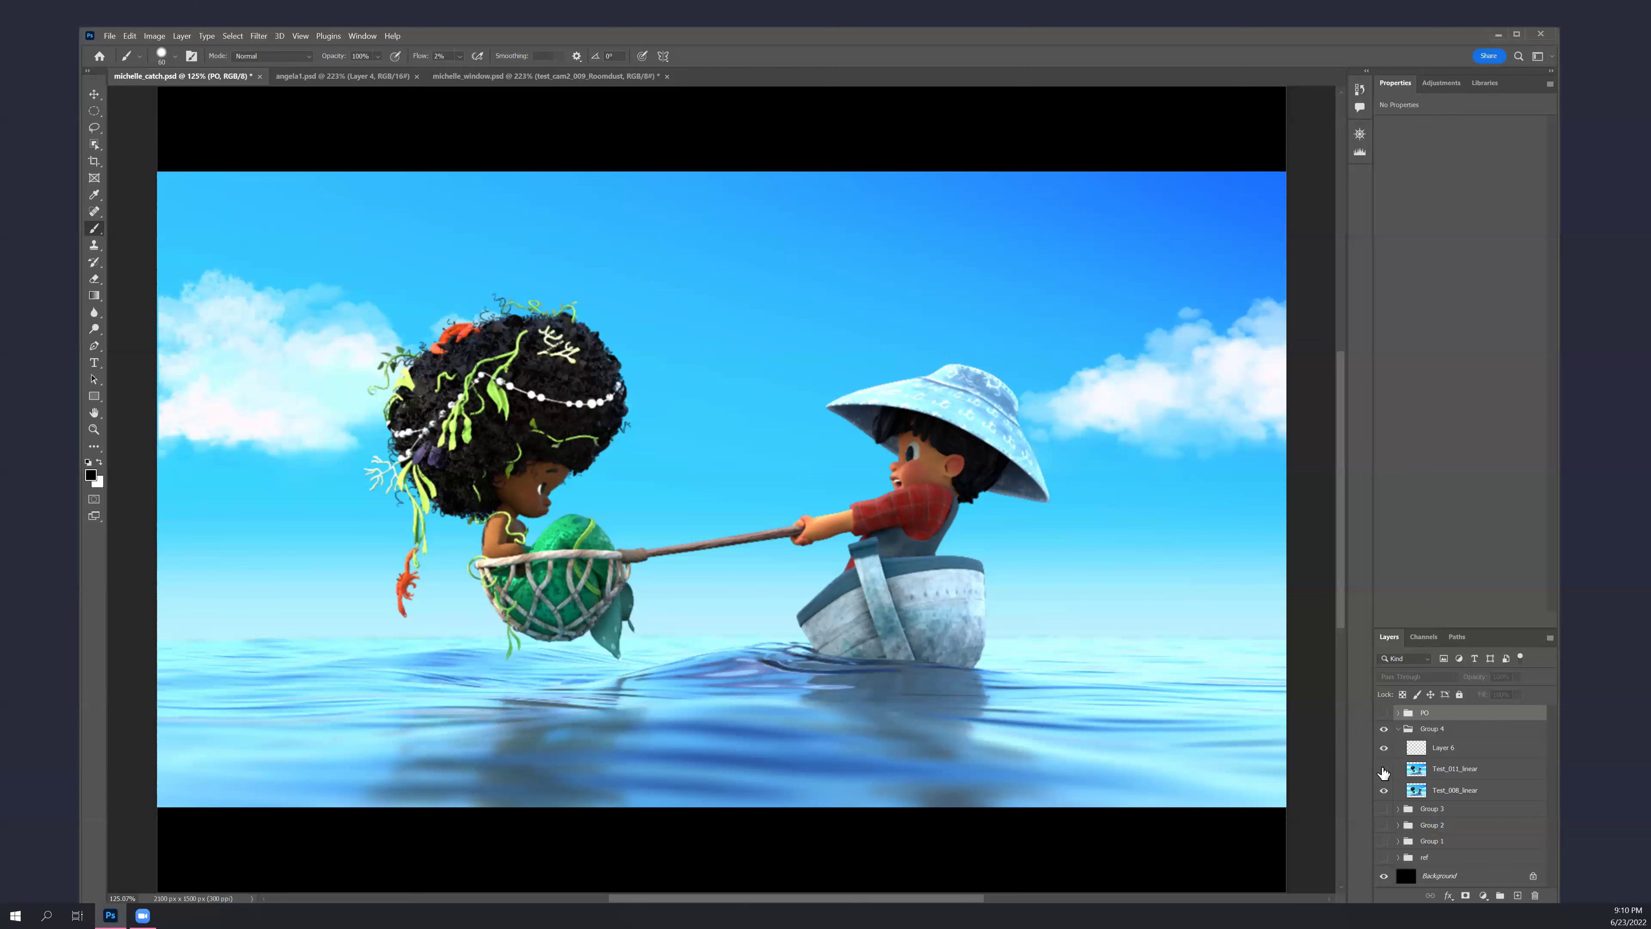
{"action": "left_click", "coordinate": [1383, 771]}
{"action": "left_click", "coordinate": [1383, 771]}
{"action": "left_click", "coordinate": [1383, 771]}
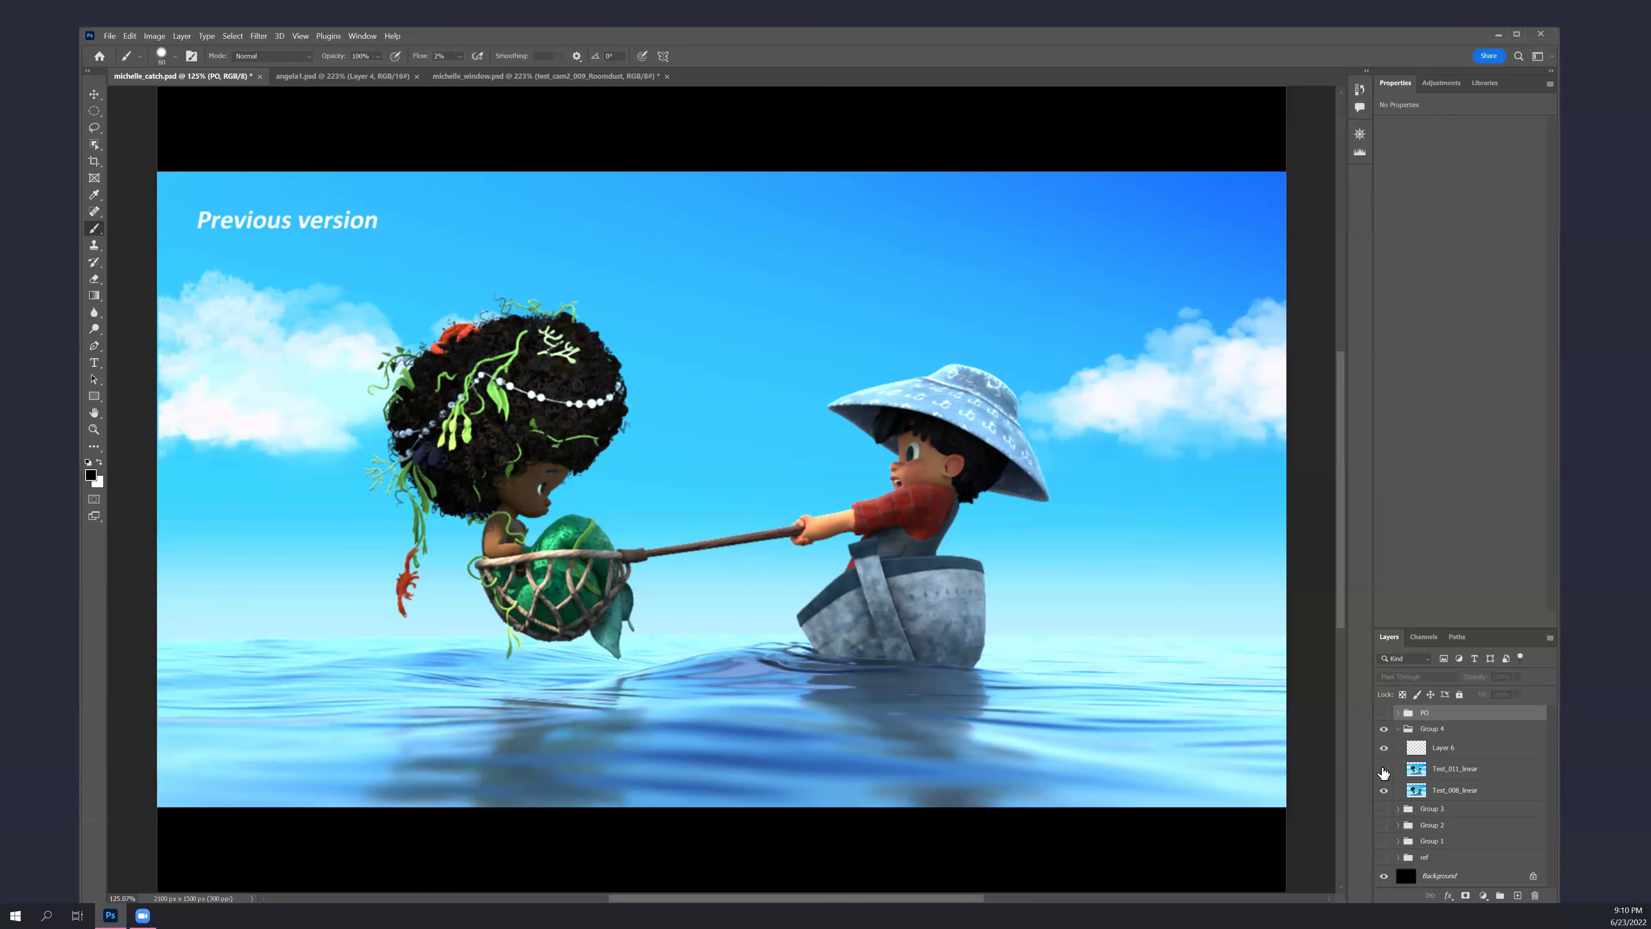
{"action": "left_click", "coordinate": [1383, 772]}
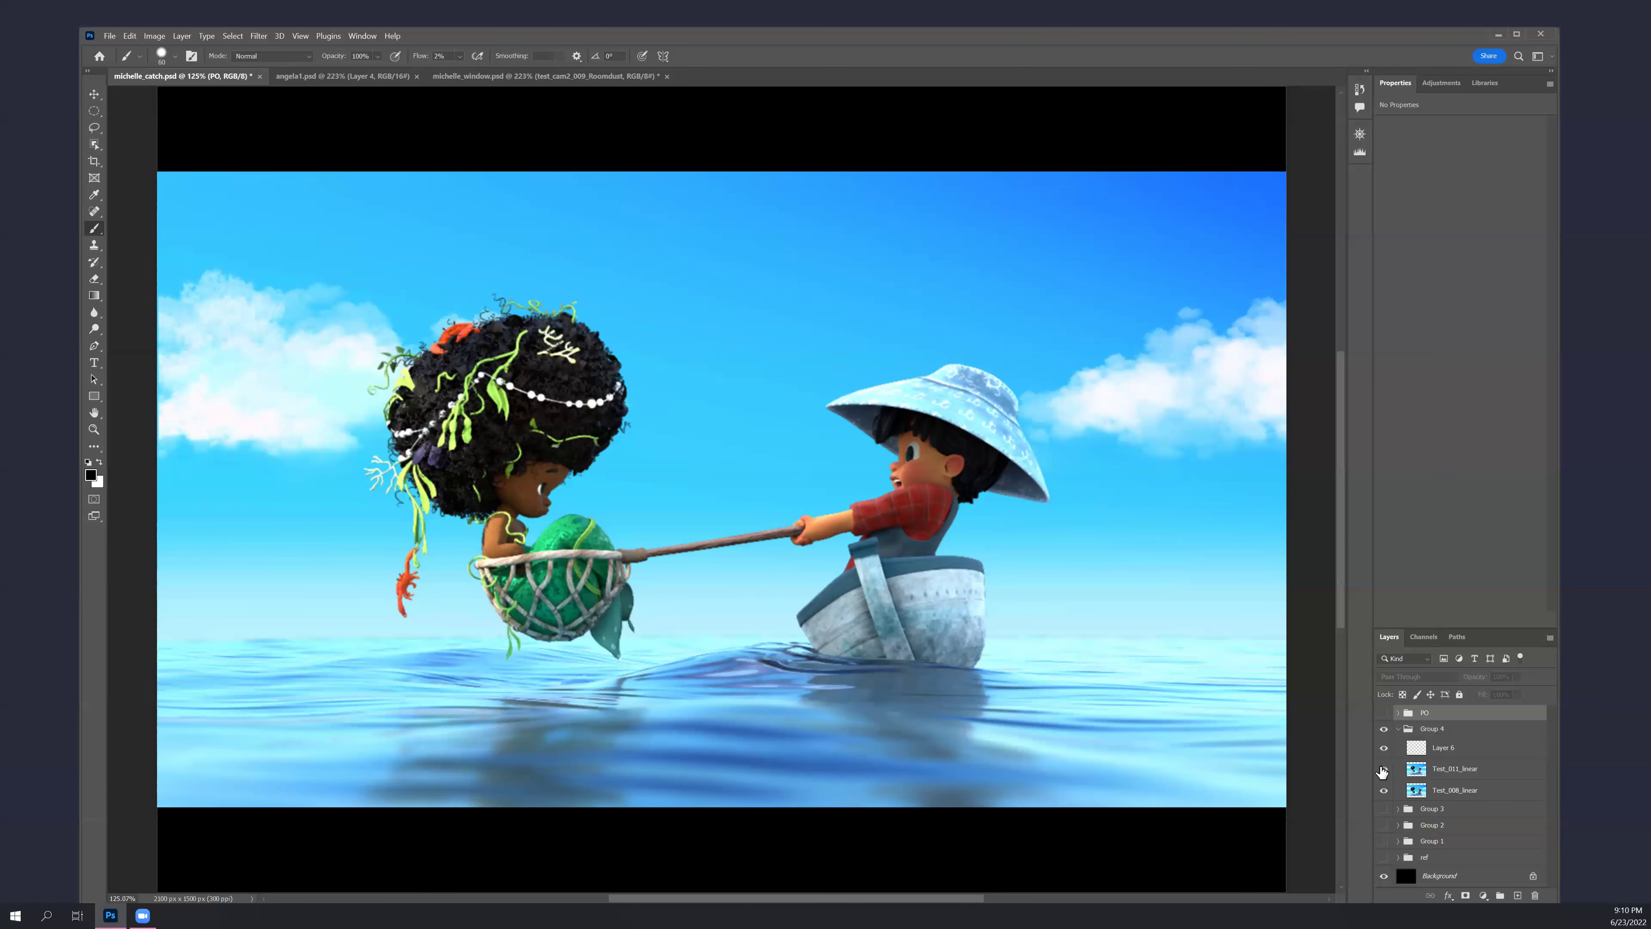
Finish comparing on the newer caption-free render and select Layer 6 for painting annotations
{"action": "left_click", "coordinate": [1384, 772]}
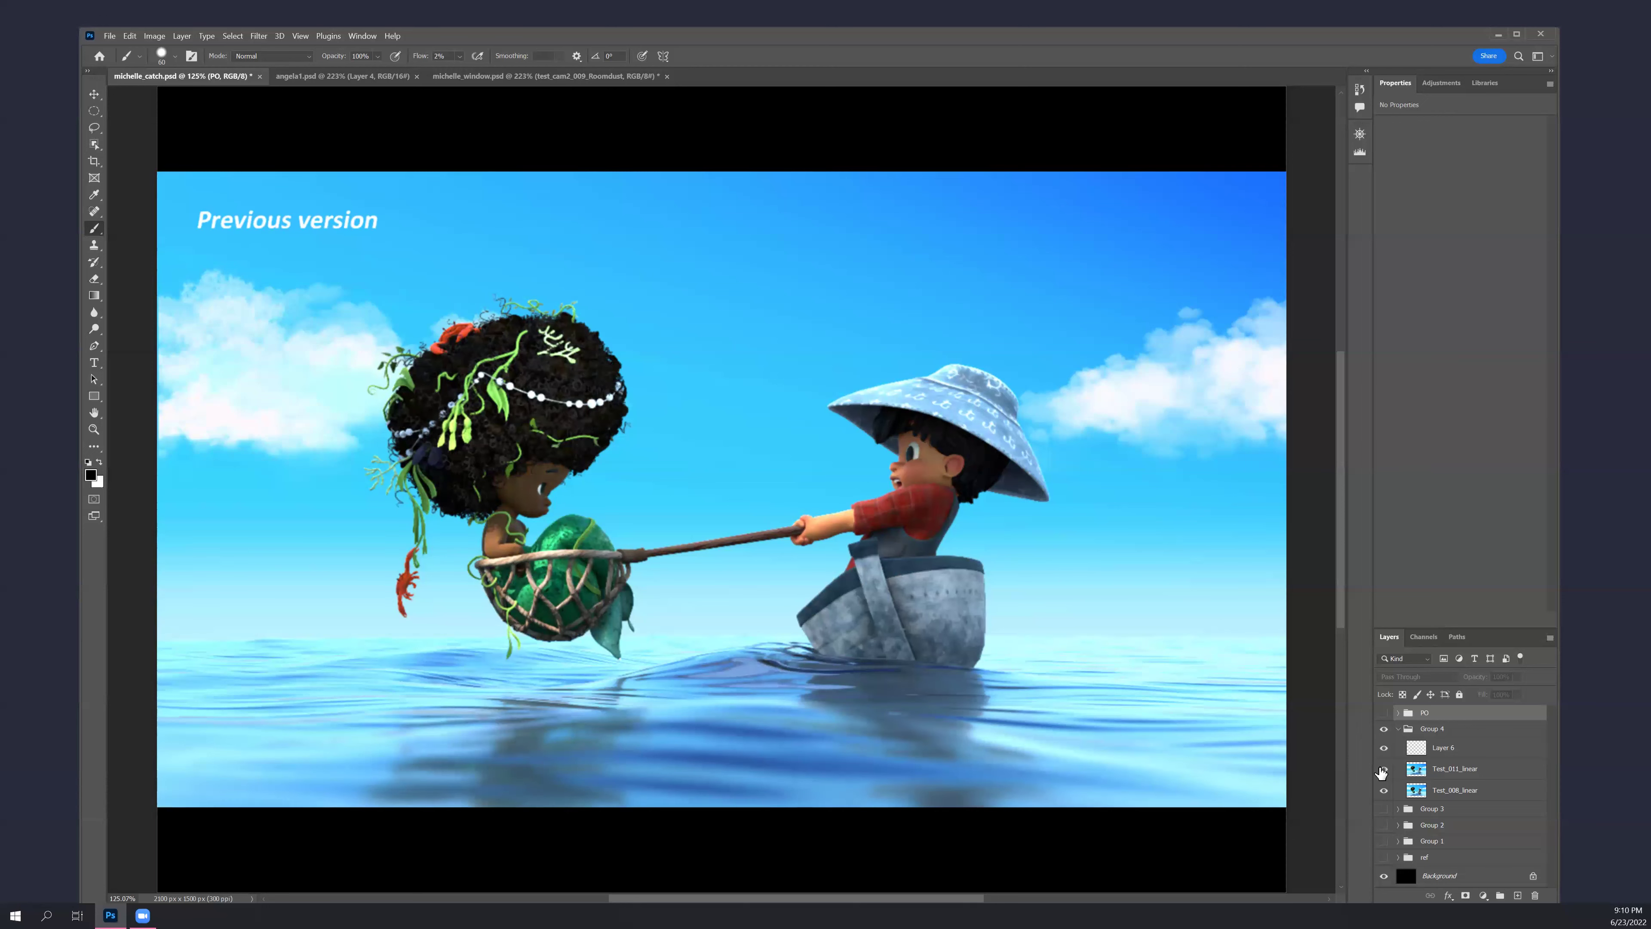
{"action": "left_click", "coordinate": [1383, 771]}
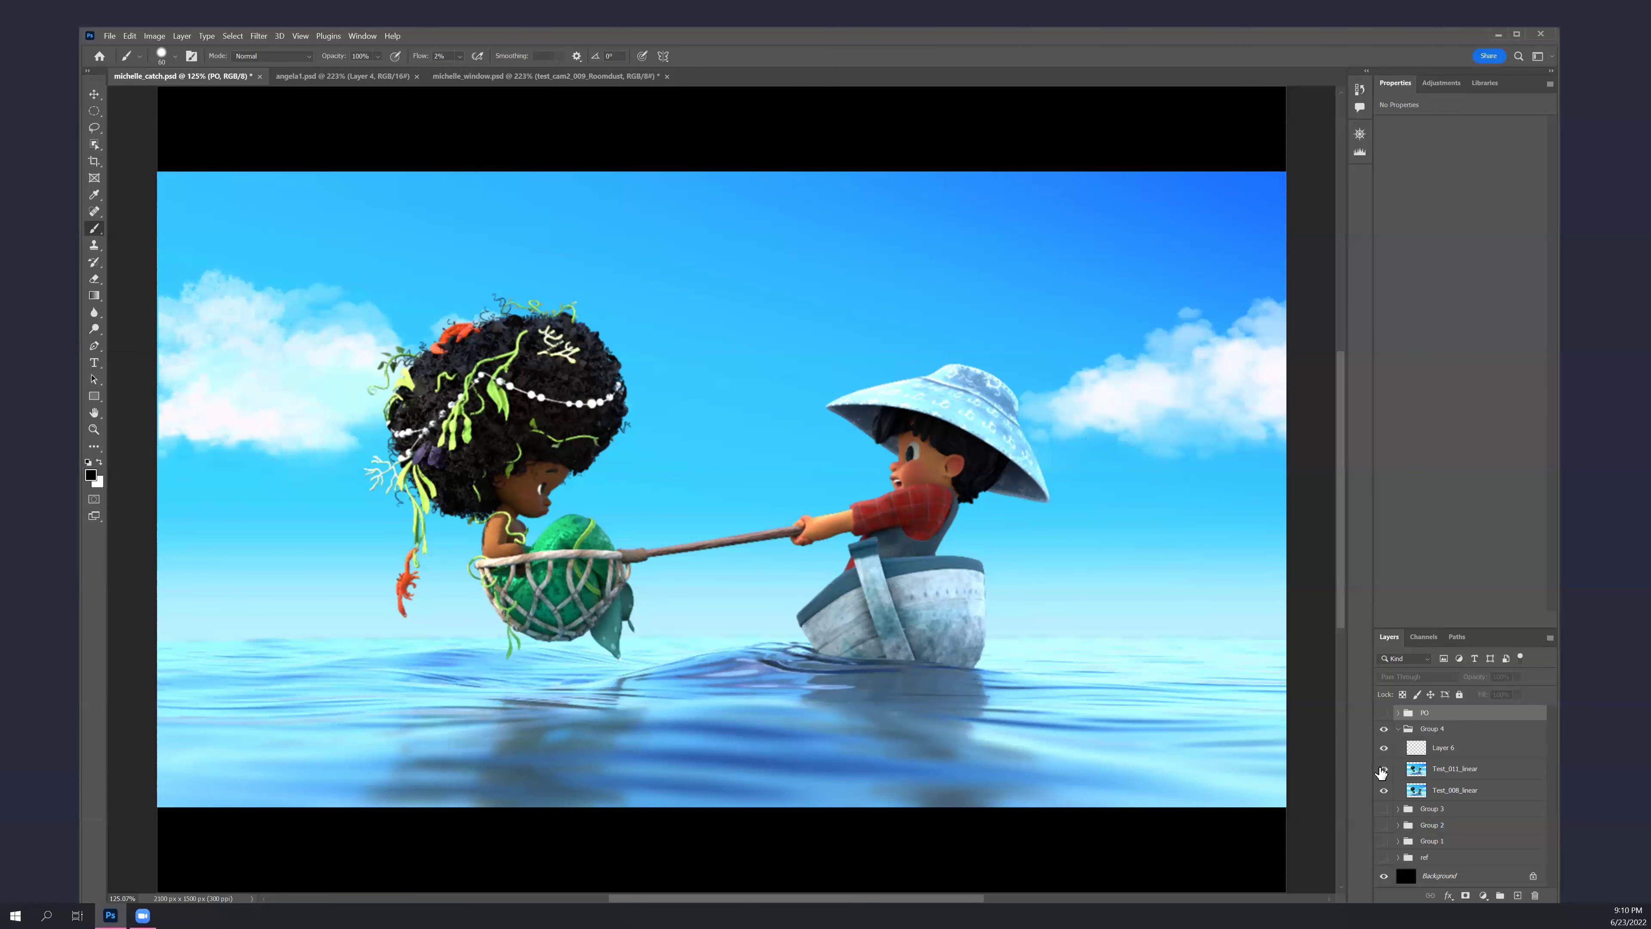
{"action": "left_click", "coordinate": [1383, 771]}
{"action": "left_click", "coordinate": [1383, 770]}
{"action": "left_click", "coordinate": [1383, 770]}
{"action": "left_click", "coordinate": [1383, 770]}
{"action": "left_click", "coordinate": [1485, 755]}
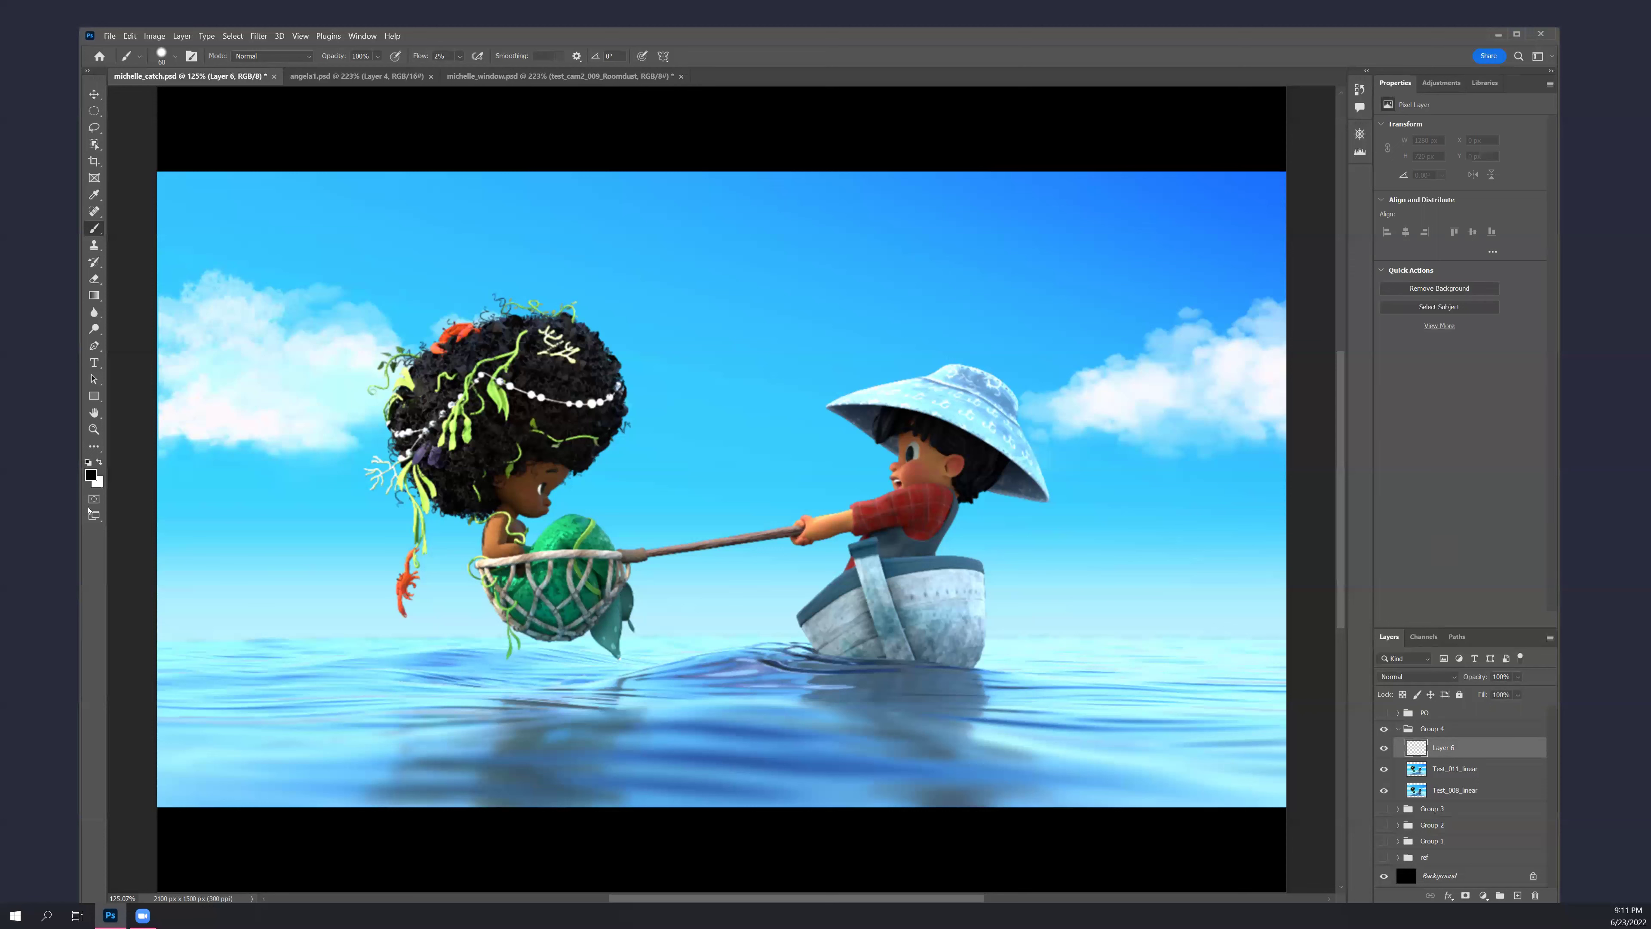
Shrink the Brush to 7 px and sample a green painting colour with the Eyedropper
{"action": "key", "text": "i"}
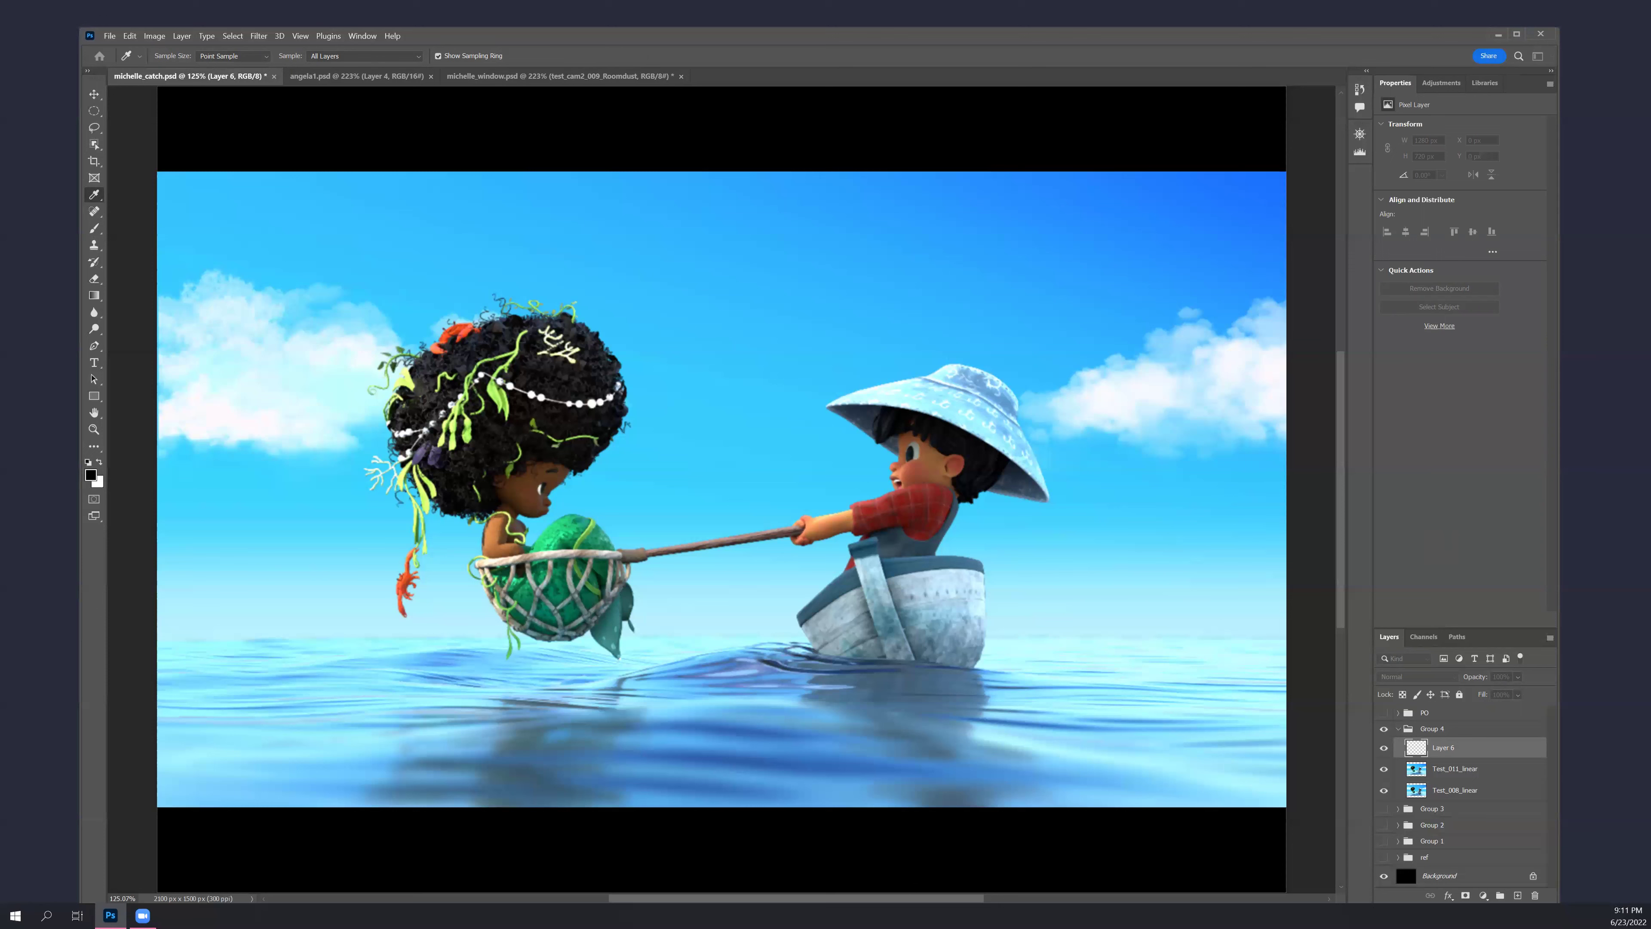
{"action": "key", "text": "b"}
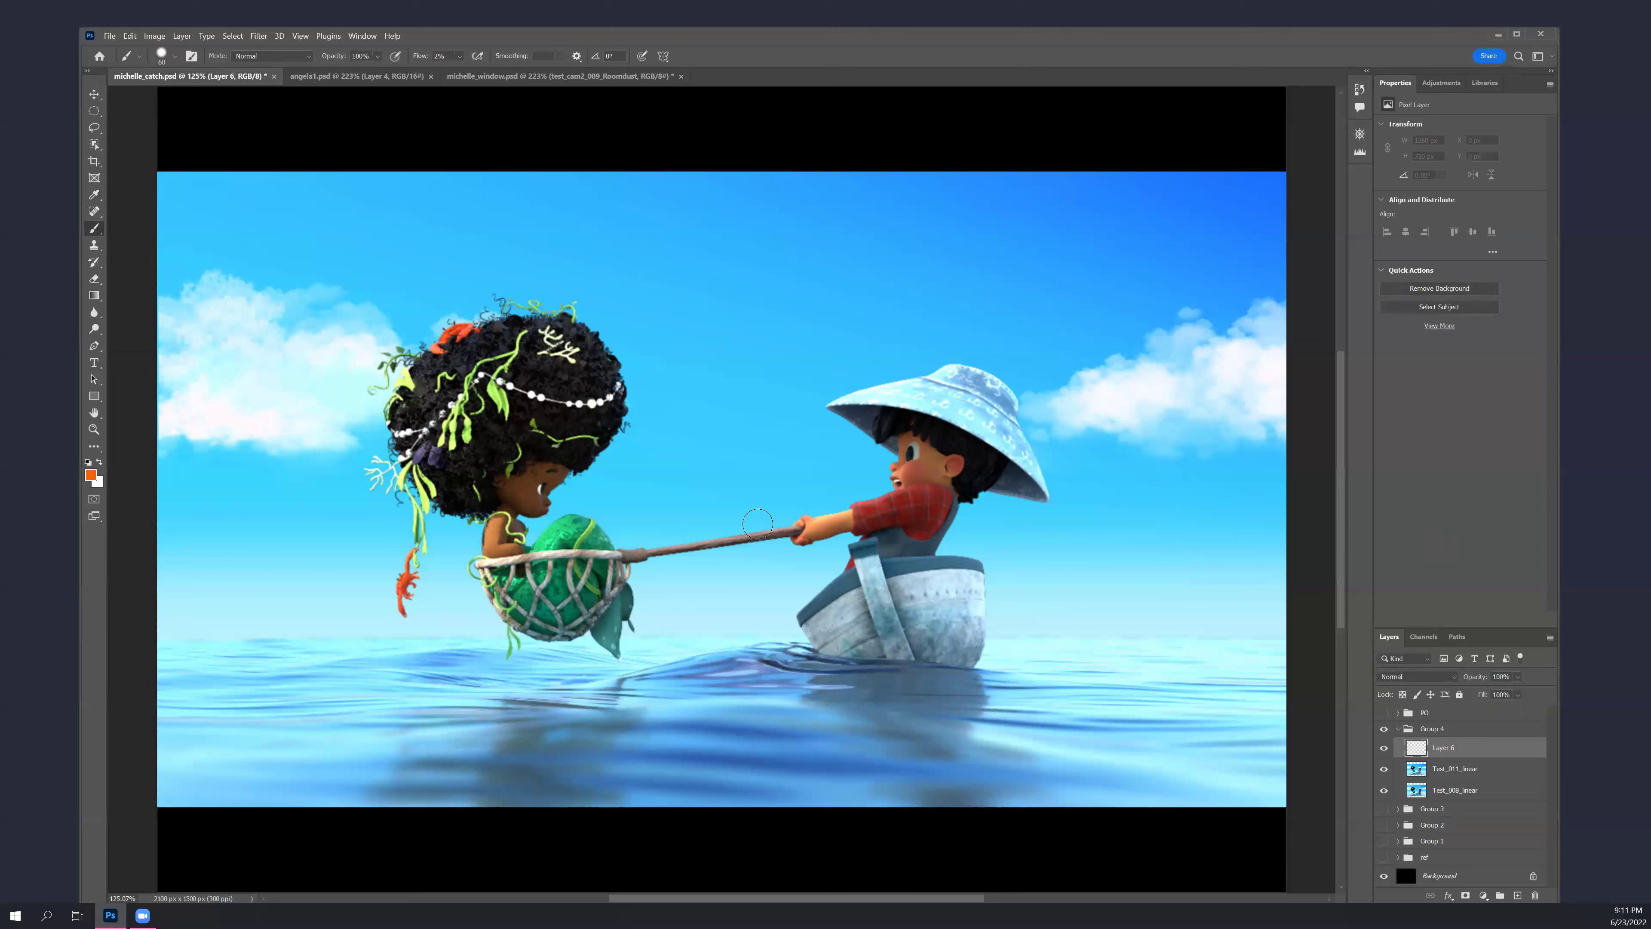
{"action": "key", "text": "bracketleft"}
{"action": "key", "text": "bracketleft"}
{"action": "key", "text": "bracketleft"}
{"action": "key", "text": "bracketleft"}
{"action": "key", "text": "bracketleft"}
{"action": "key", "text": "bracketleft"}
{"action": "key", "text": "bracketleft"}
{"action": "key", "text": "bracketleft"}
{"action": "key", "text": "bracketleft"}
{"action": "key", "text": "bracketleft"}
{"action": "key", "text": "bracketleft"}
{"action": "key", "text": "bracketleft"}
{"action": "key", "text": "i"}
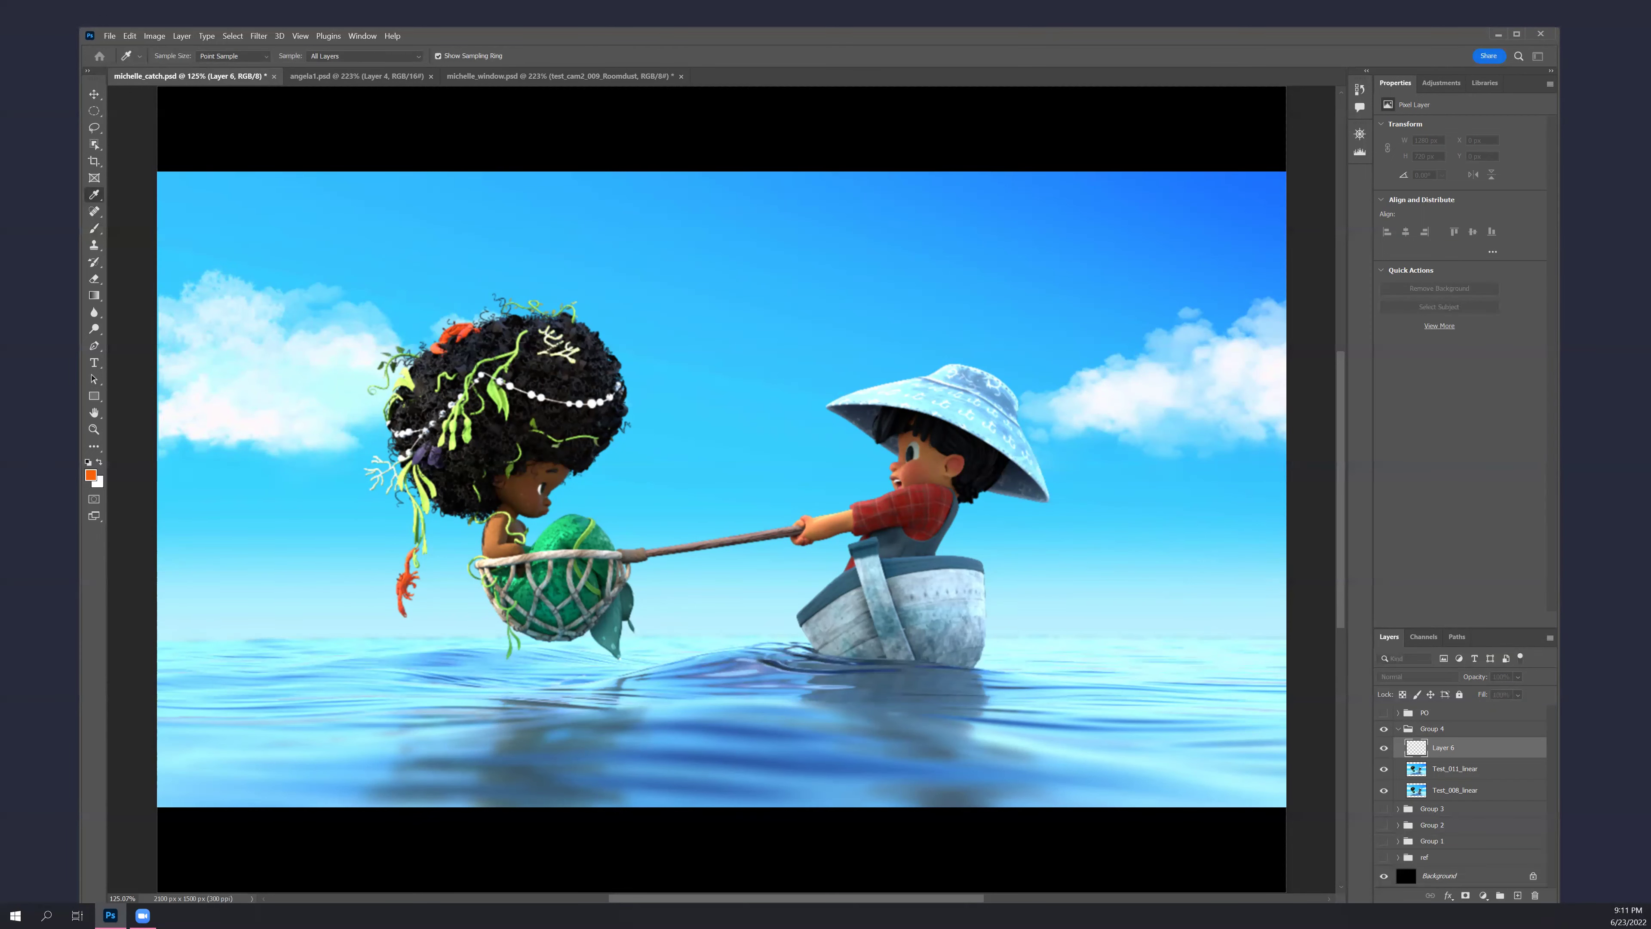
{"action": "key", "text": "b"}
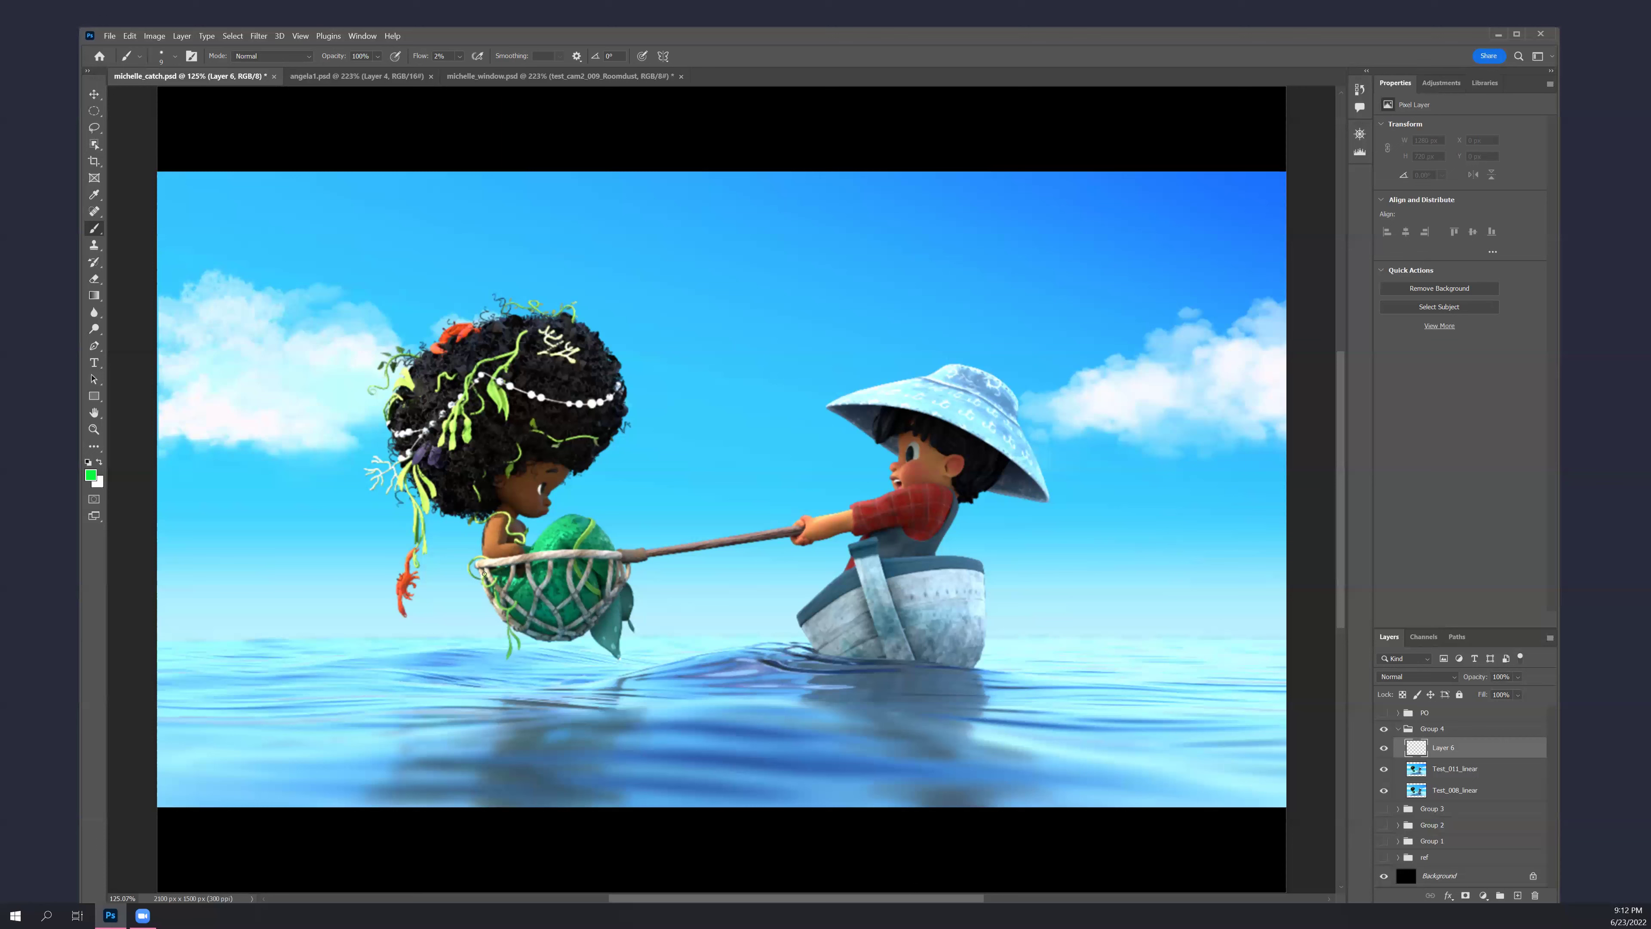
Raise brush flow to 100% and try green circles around both heads, then undo them
{"action": "left_click_drag", "start_coordinate": [554, 457], "coordinate": [515, 476]}
{"action": "key", "text": "shift+0"}
{"action": "left_click_drag", "start_coordinate": [533, 422], "coordinate": [514, 520]}
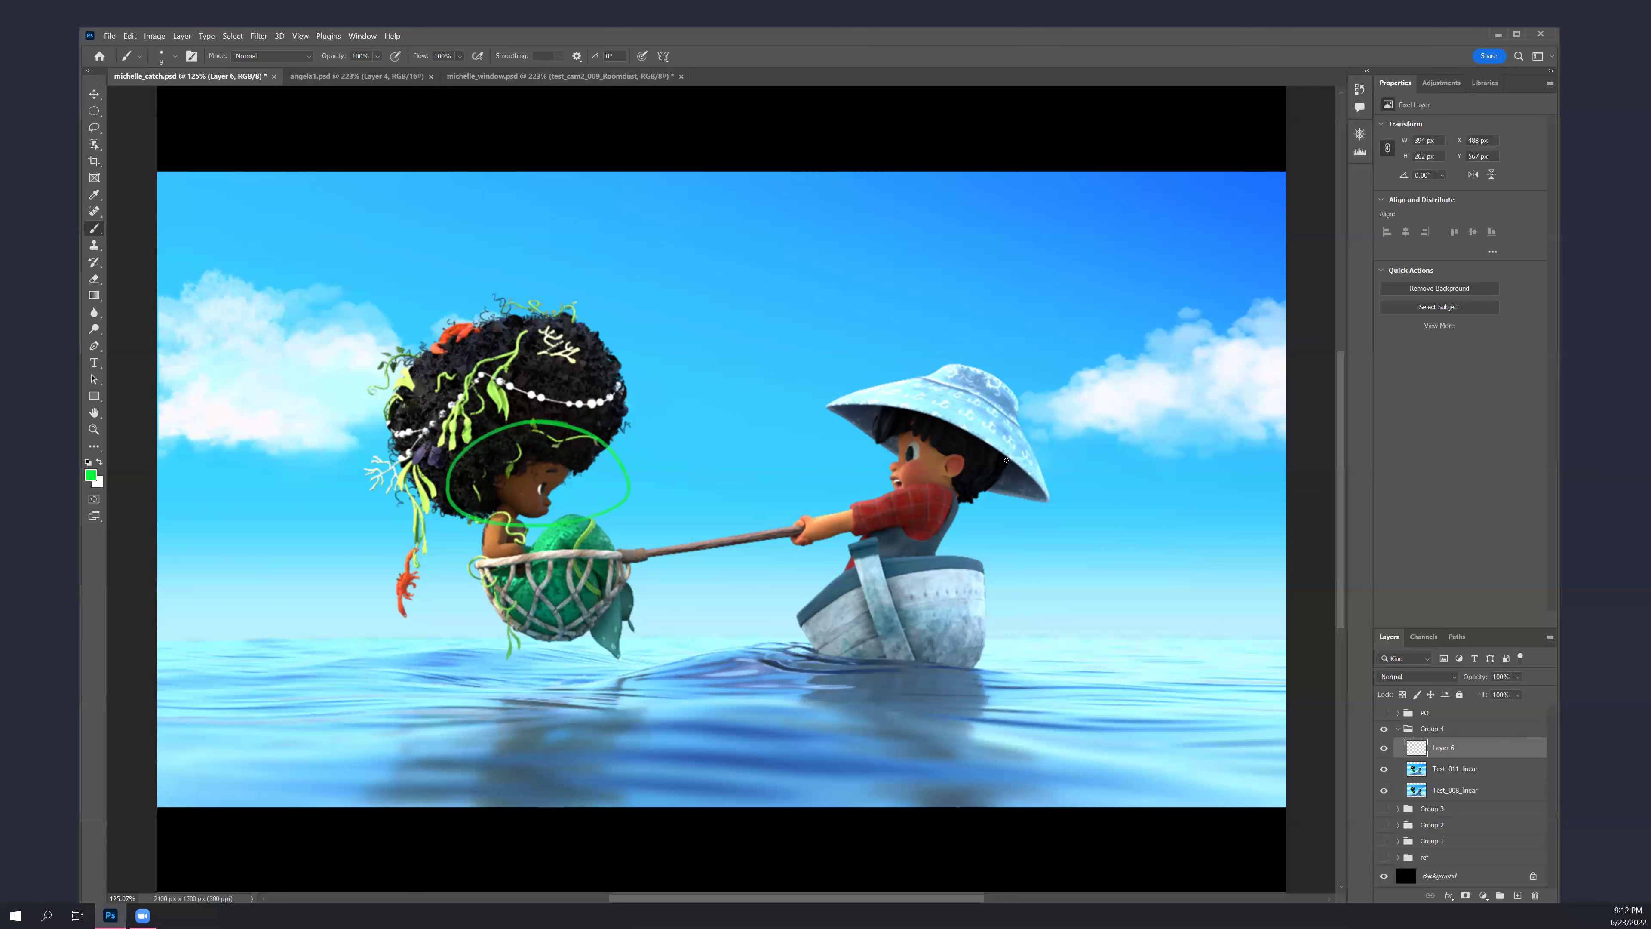
{"action": "left_click_drag", "start_coordinate": [913, 431], "coordinate": [907, 426]}
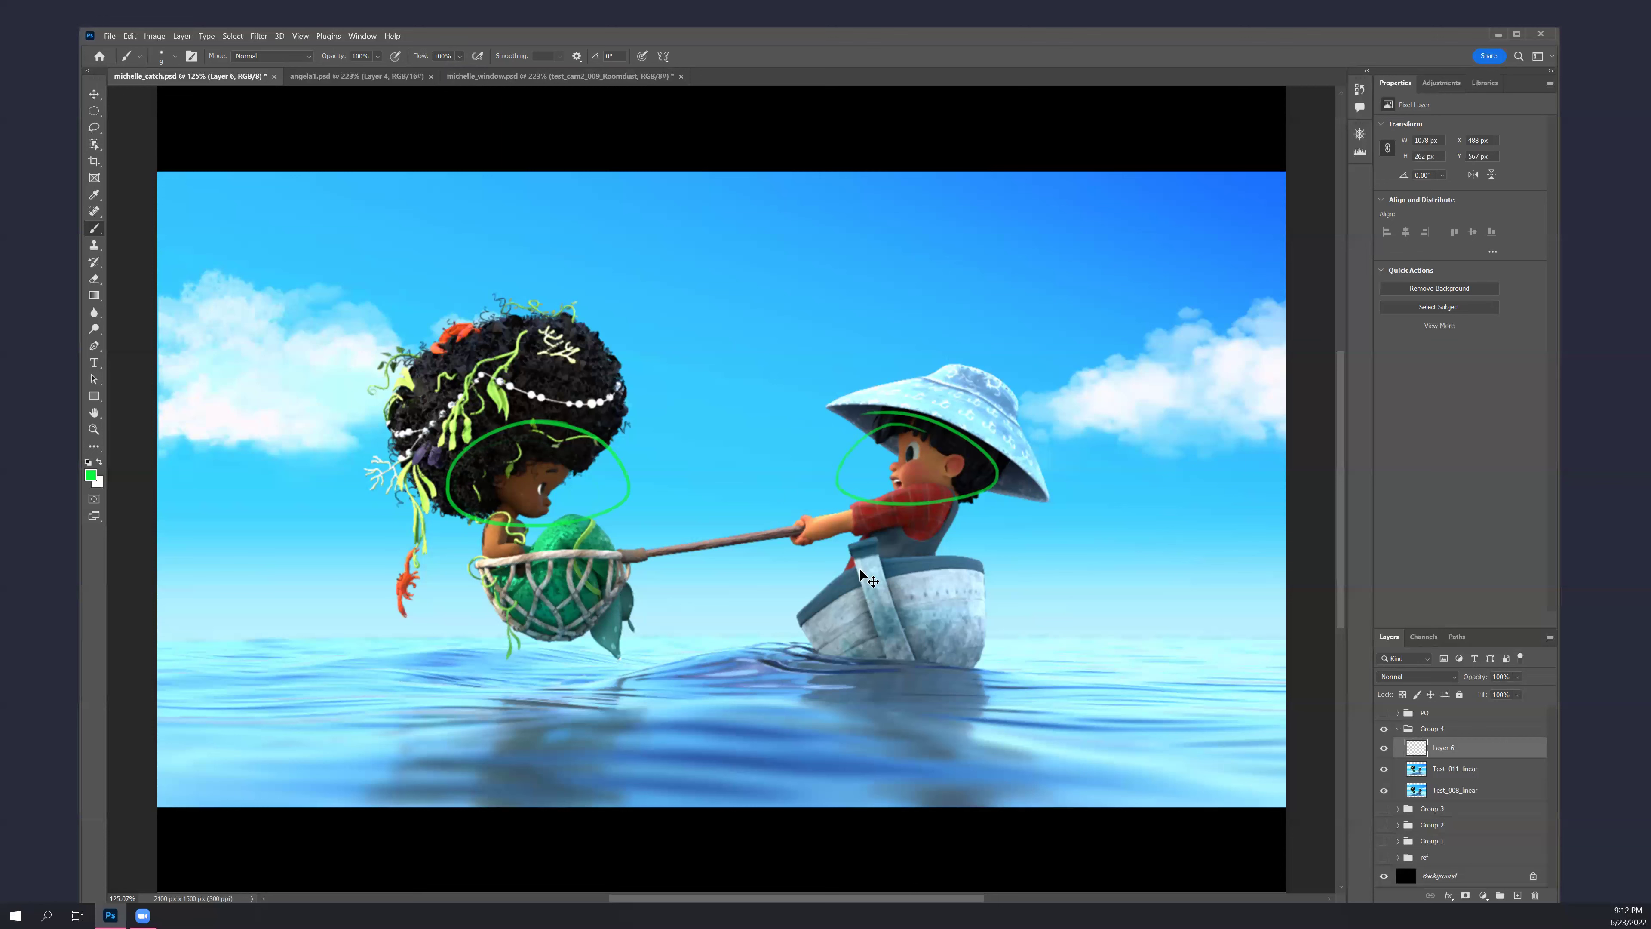
{"action": "key", "text": "ctrl+z"}
{"action": "key", "text": "ctrl+z"}
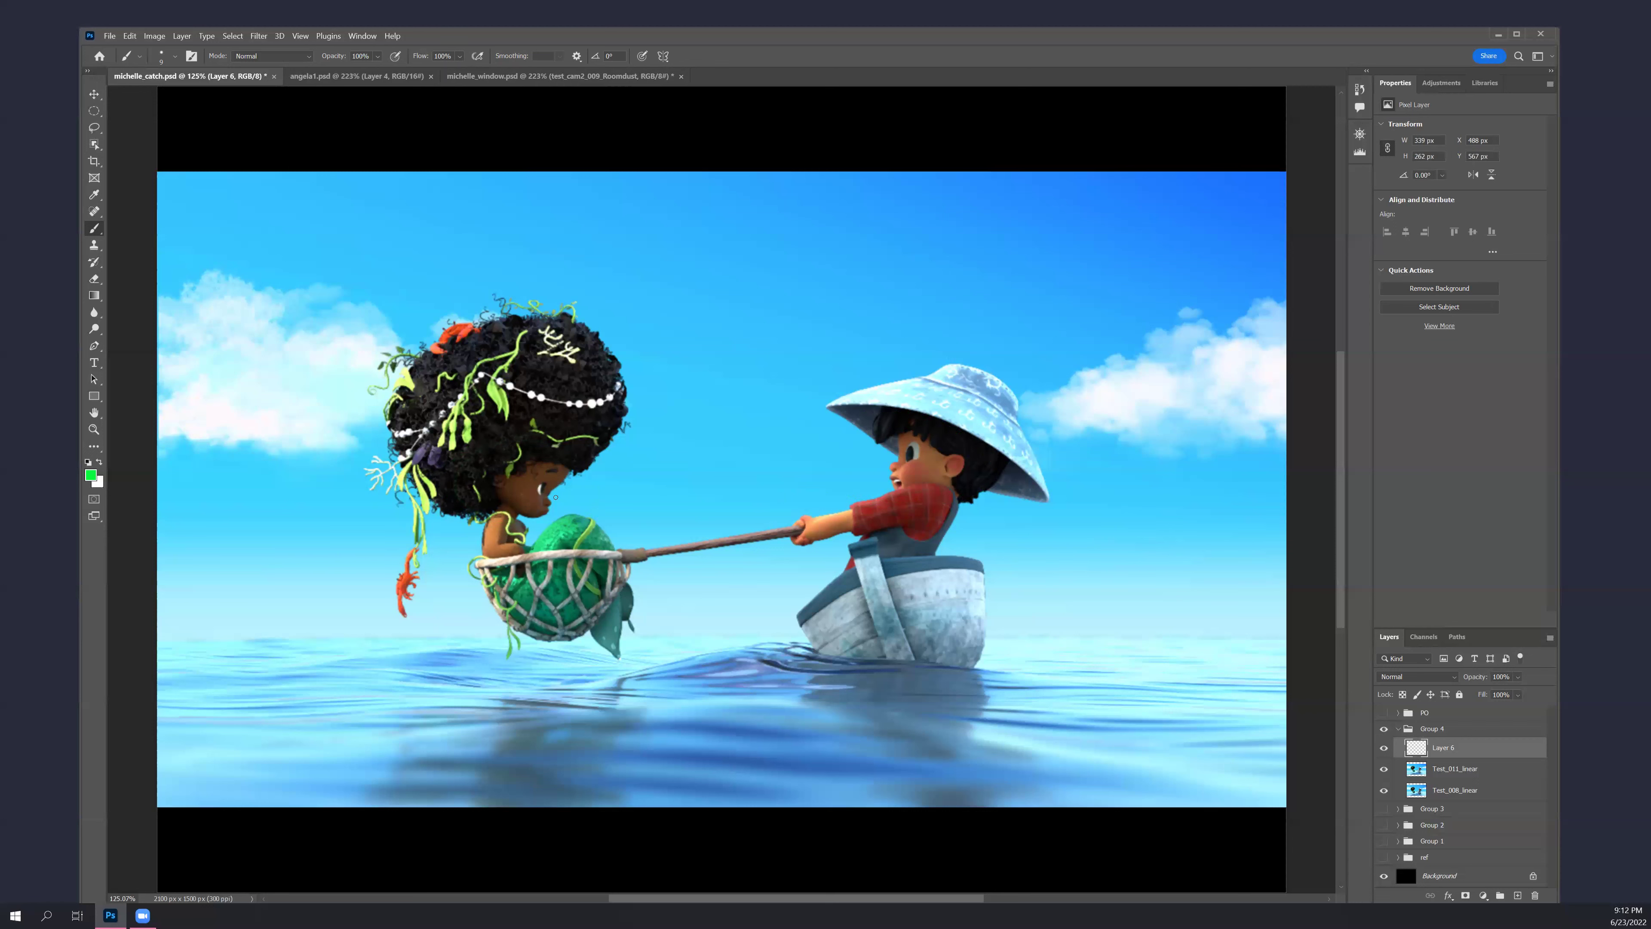
Trace green strokes under the girl's chin and along both children's hair edges
{"action": "mouse_move", "coordinate": [544, 514]}
{"action": "left_mouse_down"}
{"action": "mouse_move", "coordinate": [514, 515]}
{"action": "mouse_move", "coordinate": [549, 512]}
{"action": "mouse_move", "coordinate": [543, 477]}
{"action": "left_mouse_up"}
{"action": "mouse_move", "coordinate": [1001, 476]}
{"action": "left_mouse_down"}
{"action": "mouse_move", "coordinate": [960, 501]}
{"action": "mouse_move", "coordinate": [995, 478]}
{"action": "mouse_move", "coordinate": [940, 535]}
{"action": "left_mouse_up"}
{"action": "left_click_drag", "start_coordinate": [436, 505], "coordinate": [486, 517]}
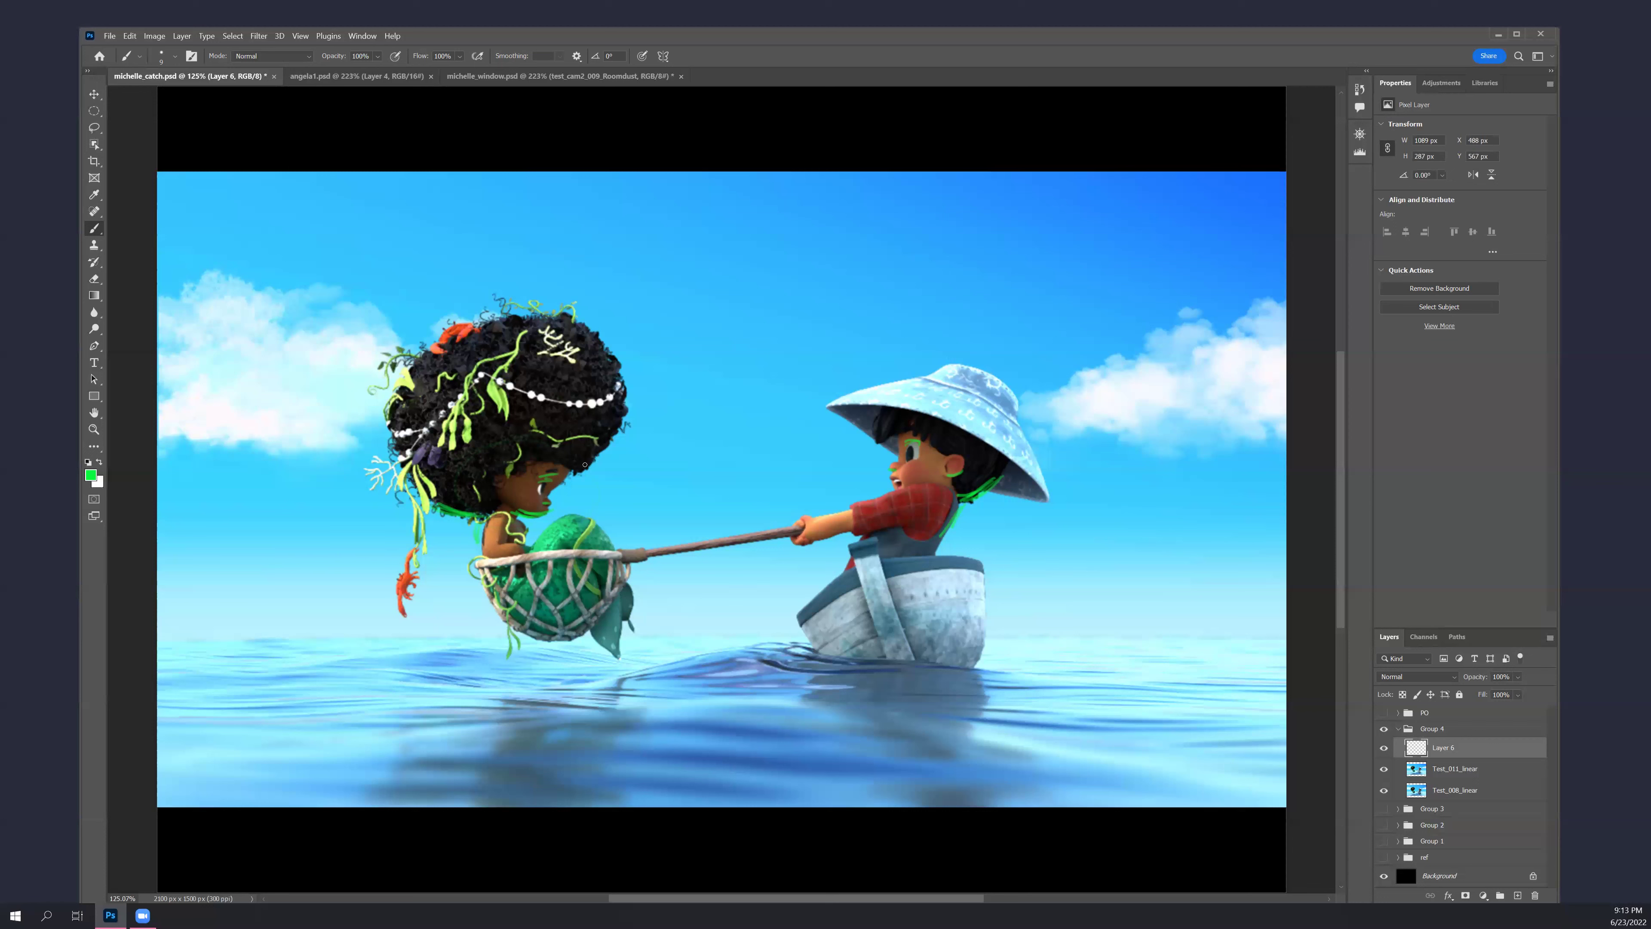
{"action": "mouse_move", "coordinate": [602, 456]}
{"action": "left_mouse_down"}
{"action": "mouse_move", "coordinate": [575, 472]}
{"action": "mouse_move", "coordinate": [585, 463]}
{"action": "left_mouse_up"}
With a 30 px brush, mark the net bottom, boat waterline, hat brim underside and girl's hair
{"action": "left_click_drag", "start_coordinate": [528, 617], "coordinate": [527, 618]}
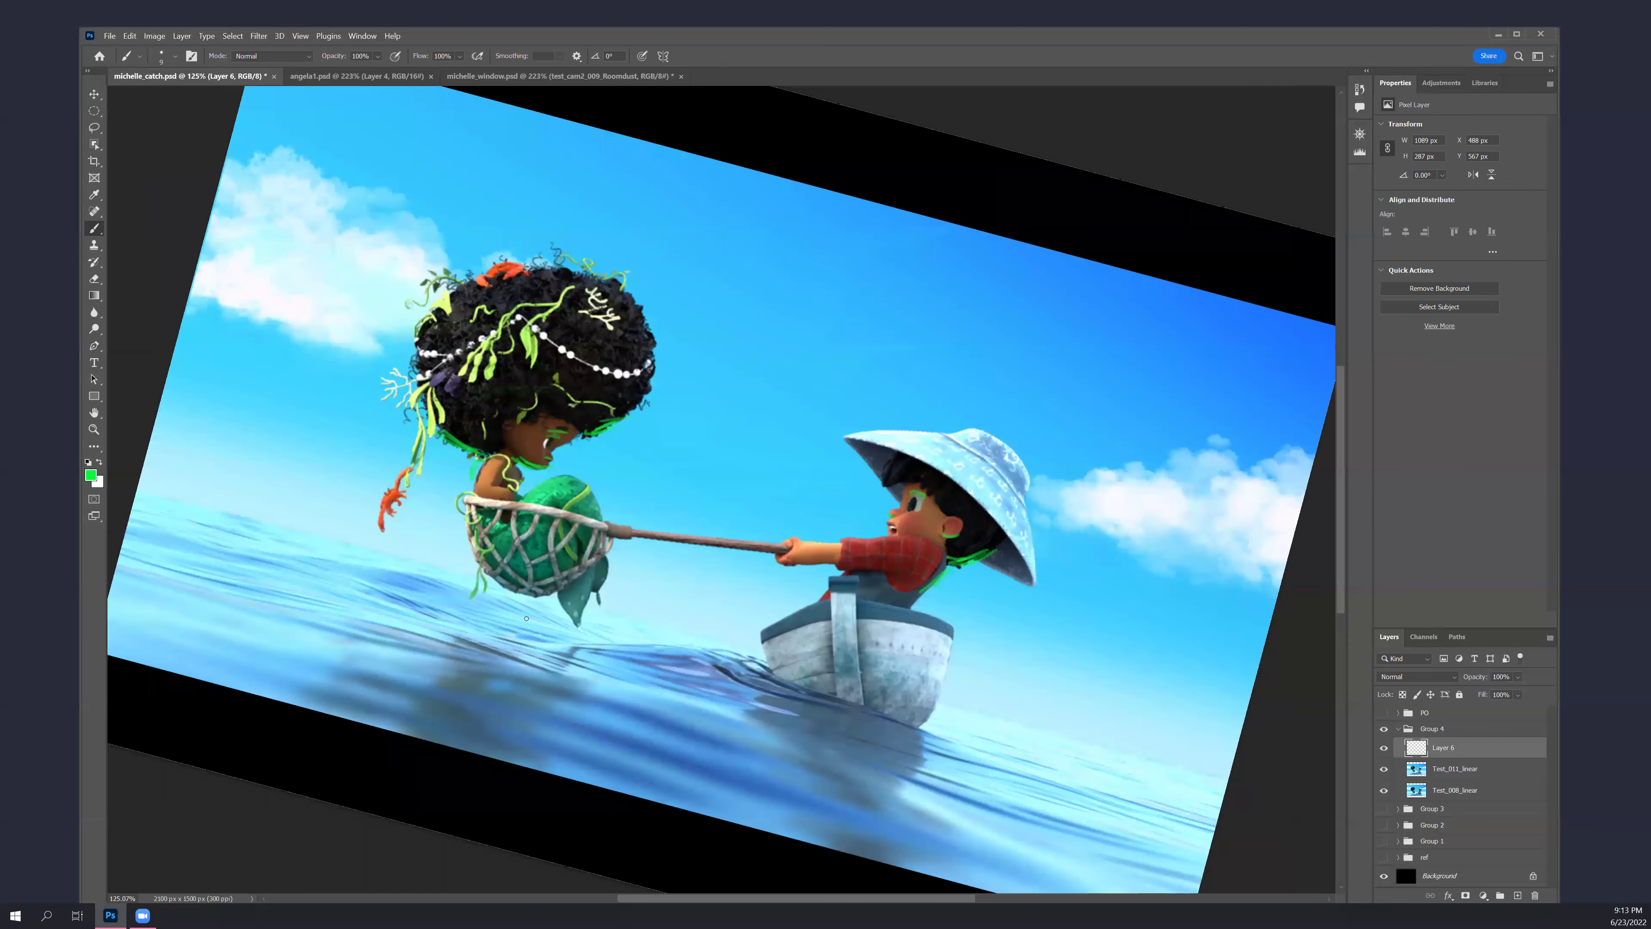
{"action": "key", "text": "Escape"}
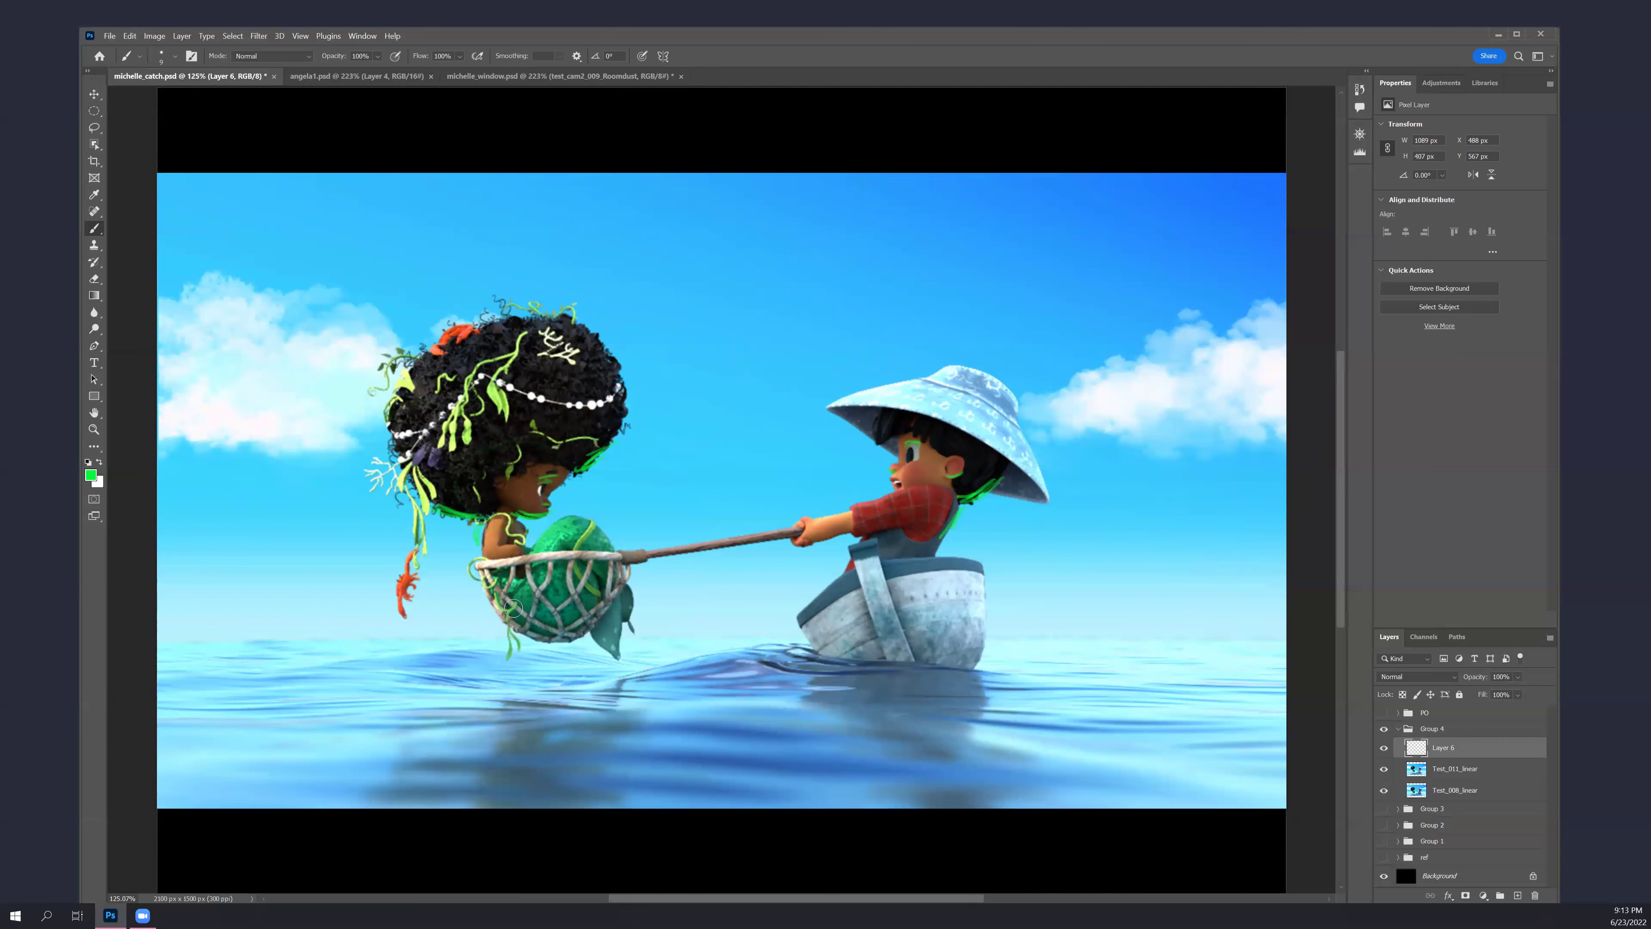
{"action": "key", "text": "bracketright"}
{"action": "key", "text": "bracketright"}
{"action": "key", "text": "bracketright"}
{"action": "mouse_move", "coordinate": [499, 603]}
{"action": "left_mouse_down"}
{"action": "mouse_move", "coordinate": [560, 628]}
{"action": "mouse_move", "coordinate": [602, 600]}
{"action": "left_mouse_up"}
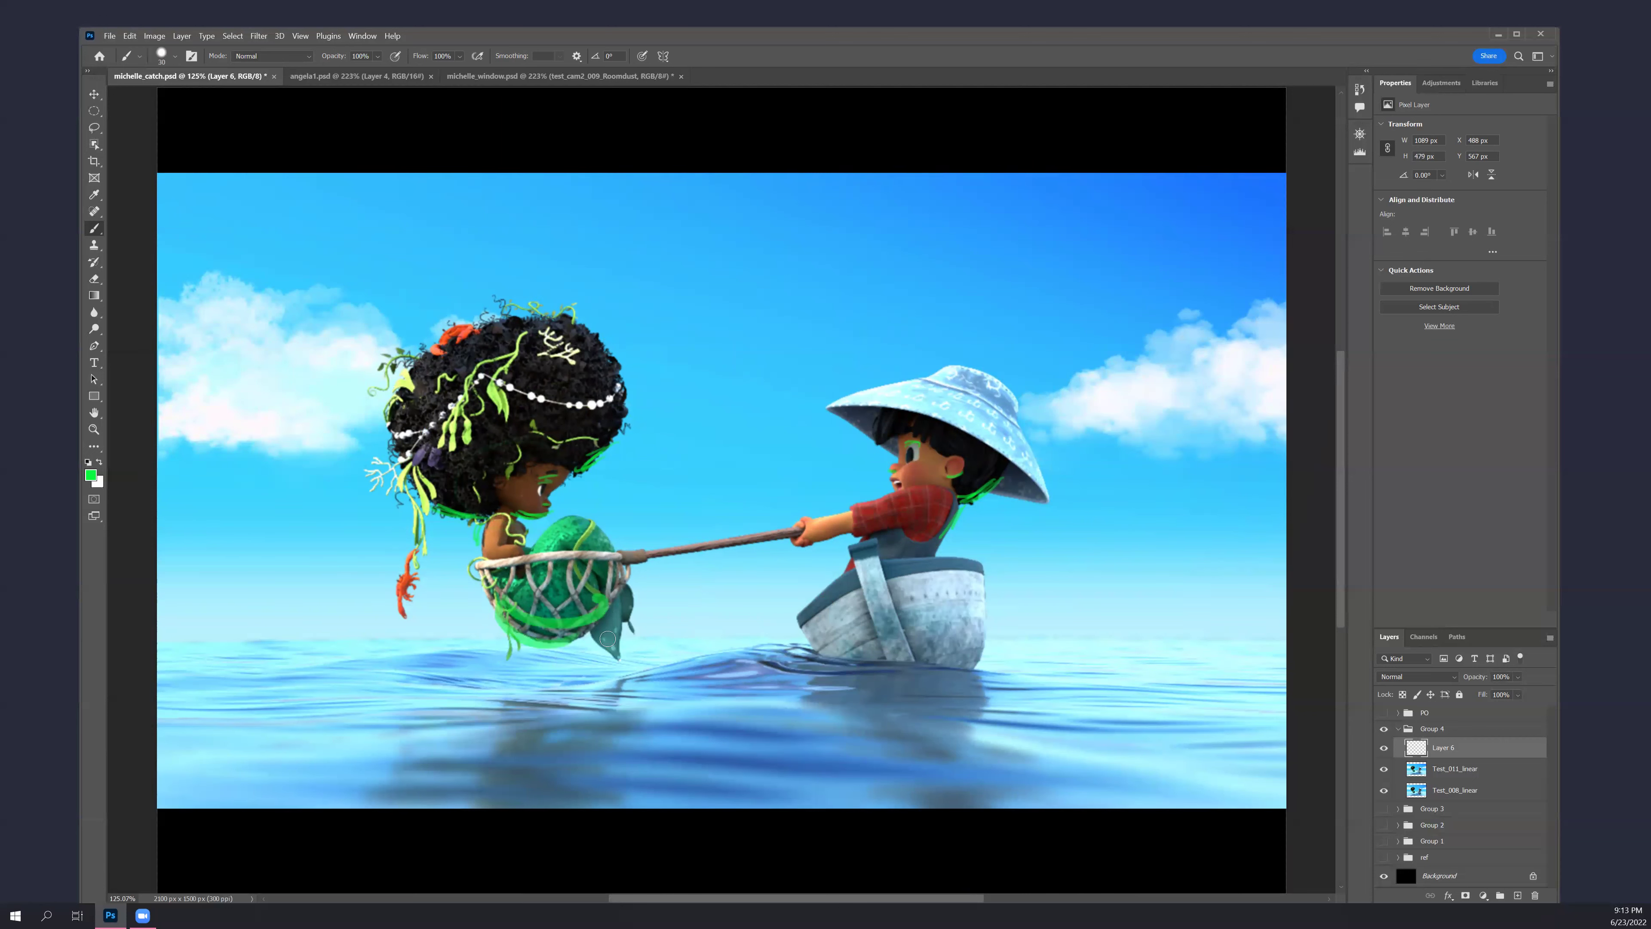
{"action": "left_click_drag", "start_coordinate": [989, 625], "coordinate": [964, 666]}
{"action": "left_click_drag", "start_coordinate": [812, 632], "coordinate": [846, 654]}
{"action": "left_click_drag", "start_coordinate": [998, 494], "coordinate": [1048, 497]}
{"action": "left_click_drag", "start_coordinate": [852, 419], "coordinate": [901, 448]}
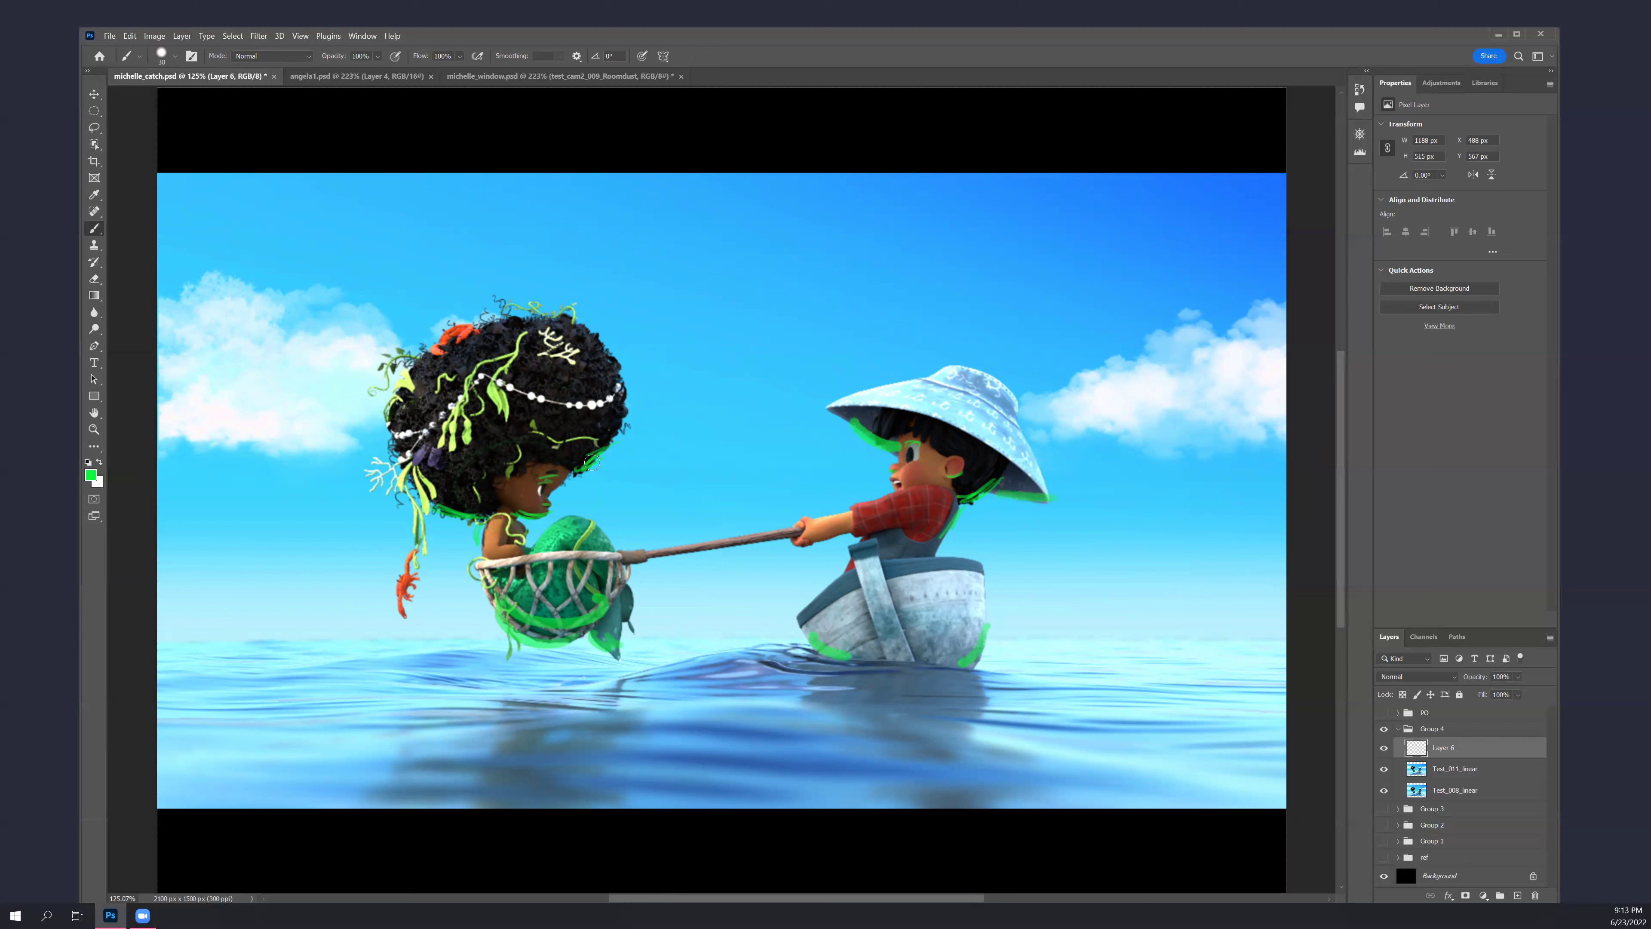
{"action": "mouse_move", "coordinate": [591, 462]}
{"action": "left_mouse_down"}
{"action": "mouse_move", "coordinate": [611, 435]}
{"action": "mouse_move", "coordinate": [573, 469]}
{"action": "left_mouse_up"}
{"action": "mouse_move", "coordinate": [497, 518]}
{"action": "left_mouse_down"}
{"action": "mouse_move", "coordinate": [502, 552]}
{"action": "mouse_move", "coordinate": [474, 571]}
{"action": "left_mouse_up"}
With a smaller brush, draw green arrows and lines rising from the water toward both children
{"action": "key", "text": "bracketleft"}
{"action": "key", "text": "bracketleft"}
{"action": "key", "text": "bracketleft"}
{"action": "key", "text": "bracketleft"}
{"action": "key", "text": "bracketleft"}
{"action": "mouse_move", "coordinate": [406, 681]}
{"action": "left_mouse_down"}
{"action": "mouse_move", "coordinate": [465, 610]}
{"action": "mouse_move", "coordinate": [459, 637]}
{"action": "left_mouse_up"}
{"action": "mouse_move", "coordinate": [337, 628]}
{"action": "left_mouse_down"}
{"action": "mouse_move", "coordinate": [421, 545]}
{"action": "mouse_move", "coordinate": [423, 572]}
{"action": "left_mouse_up"}
{"action": "left_click_drag", "start_coordinate": [689, 646], "coordinate": [825, 517]}
{"action": "mouse_move", "coordinate": [1096, 663]}
{"action": "left_mouse_down"}
{"action": "mouse_move", "coordinate": [982, 534]}
{"action": "mouse_move", "coordinate": [1032, 544]}
{"action": "left_mouse_up"}
{"action": "mouse_move", "coordinate": [929, 713]}
{"action": "left_mouse_down"}
{"action": "mouse_move", "coordinate": [926, 590]}
{"action": "mouse_move", "coordinate": [909, 597]}
{"action": "mouse_move", "coordinate": [945, 611]}
{"action": "left_mouse_up"}
{"action": "left_click_drag", "start_coordinate": [448, 690], "coordinate": [427, 545]}
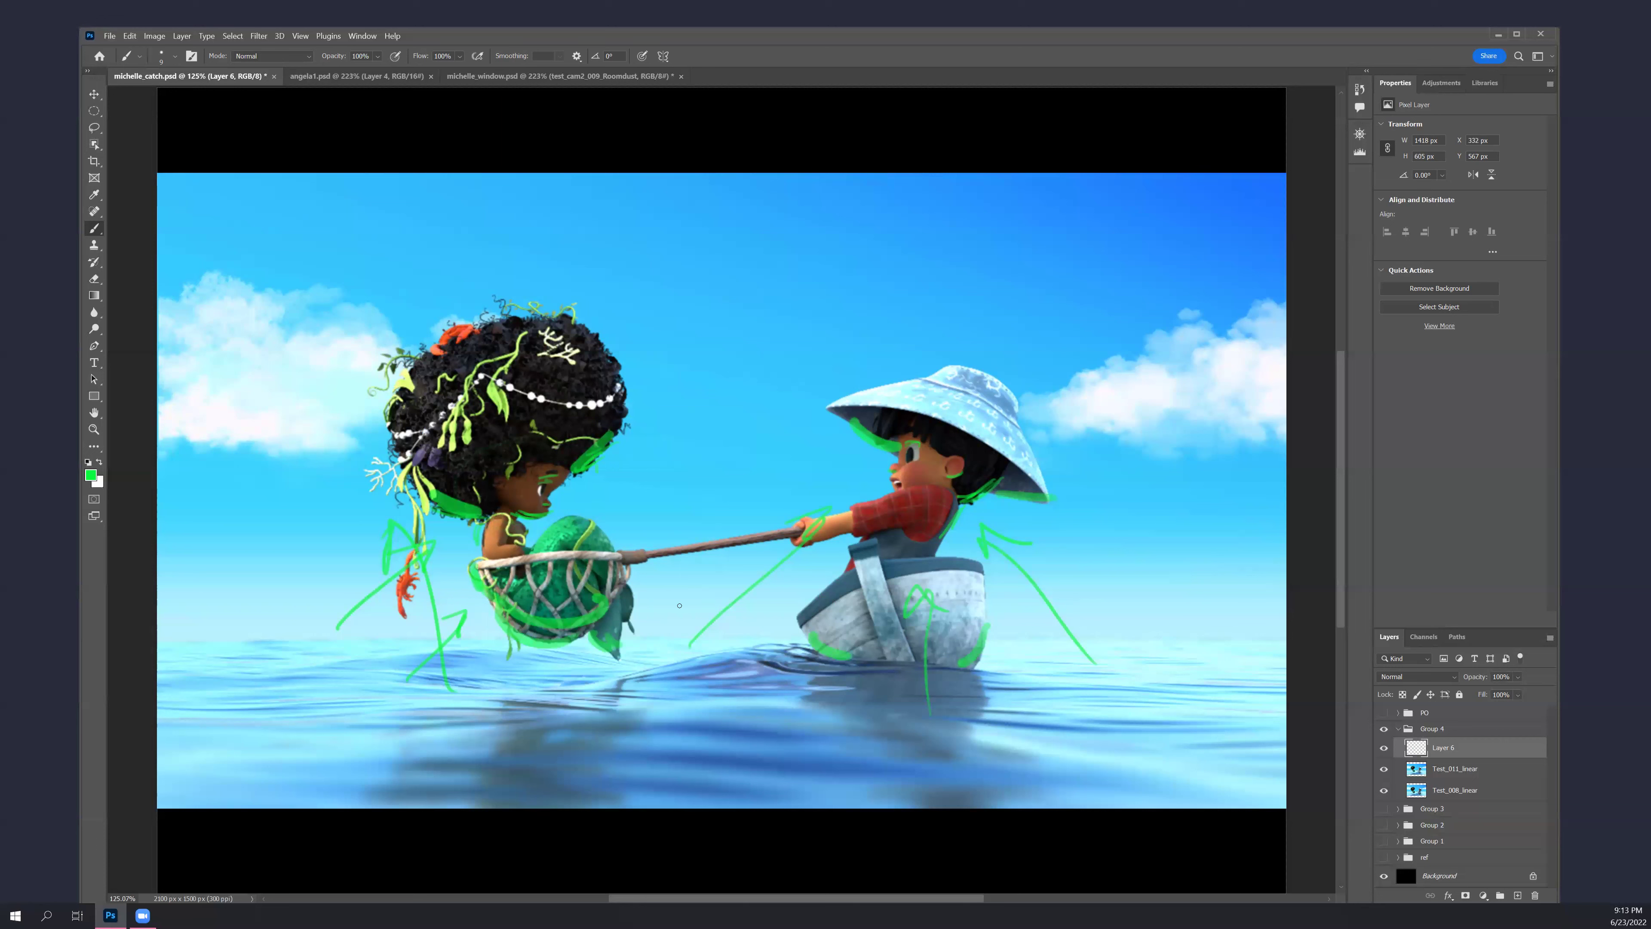
{"action": "left_click_drag", "start_coordinate": [699, 654], "coordinate": [595, 482]}
Outline both faces in green, undo the outlines, and mark the girl's ear area instead
{"action": "mouse_move", "coordinate": [533, 462]}
{"action": "left_mouse_down"}
{"action": "mouse_move", "coordinate": [494, 474]}
{"action": "mouse_move", "coordinate": [501, 507]}
{"action": "mouse_move", "coordinate": [546, 513]}
{"action": "mouse_move", "coordinate": [546, 463]}
{"action": "left_mouse_up"}
{"action": "left_click_drag", "start_coordinate": [957, 475], "coordinate": [962, 485]}
{"action": "key", "text": "ctrl+z"}
{"action": "key", "text": "ctrl+z"}
{"action": "key", "text": "ctrl+z"}
{"action": "left_click_drag", "start_coordinate": [513, 480], "coordinate": [508, 500]}
Hide Layer 6, show the PO group, and circle the girl's face in green on a new layer
{"action": "left_click", "coordinate": [1384, 747]}
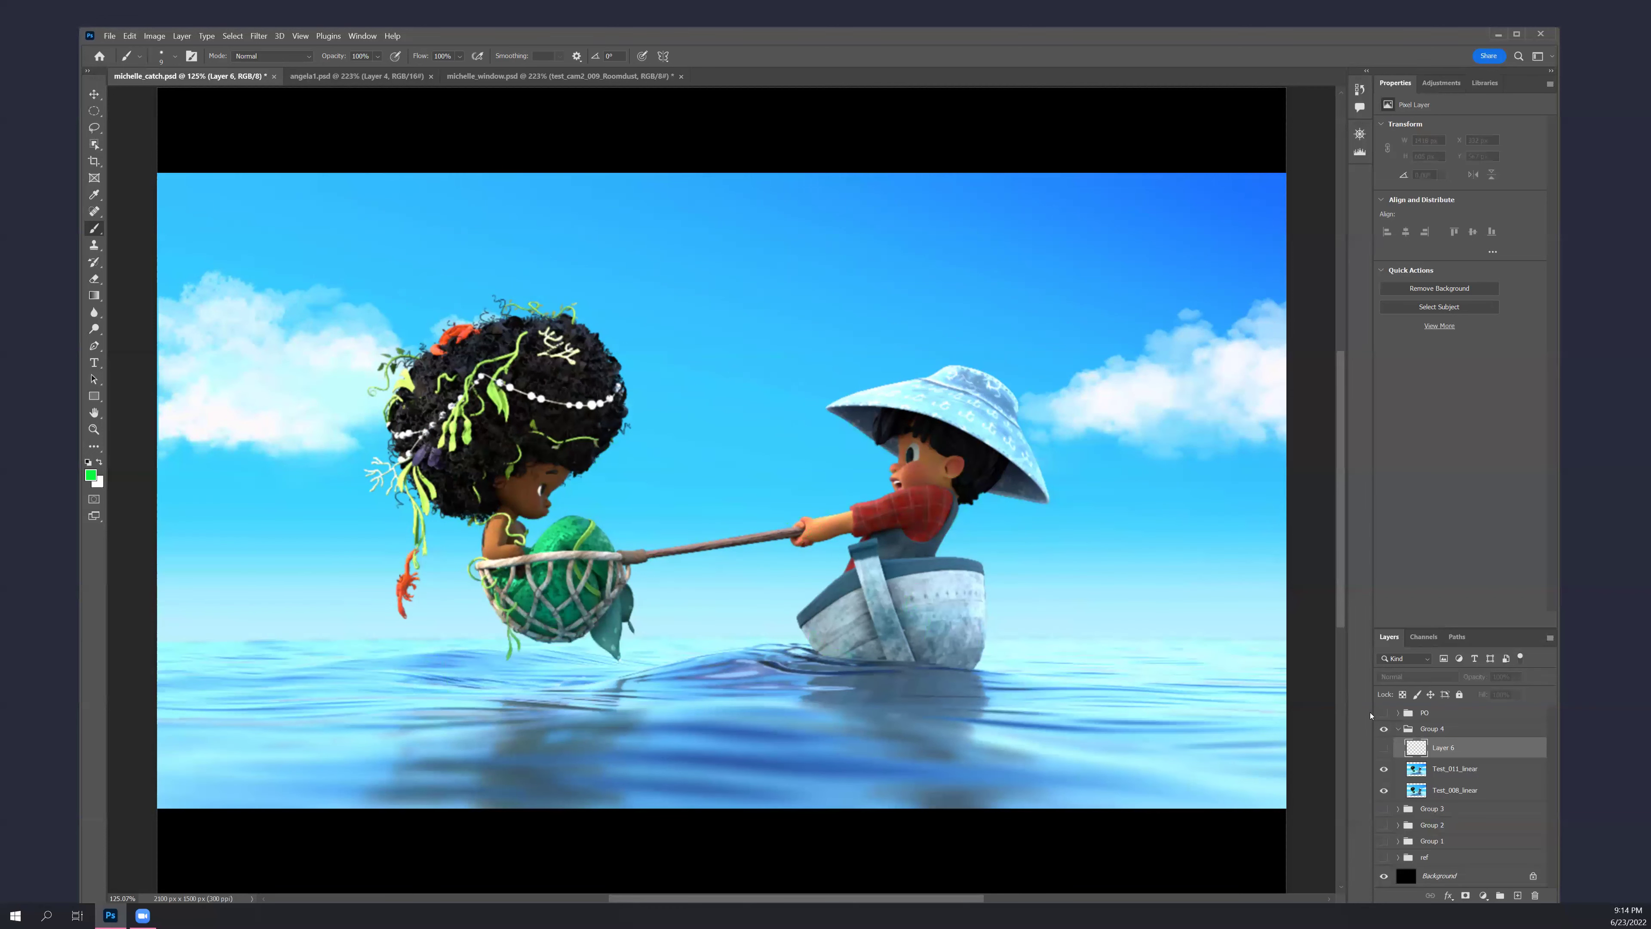
{"action": "left_click", "coordinate": [1385, 713]}
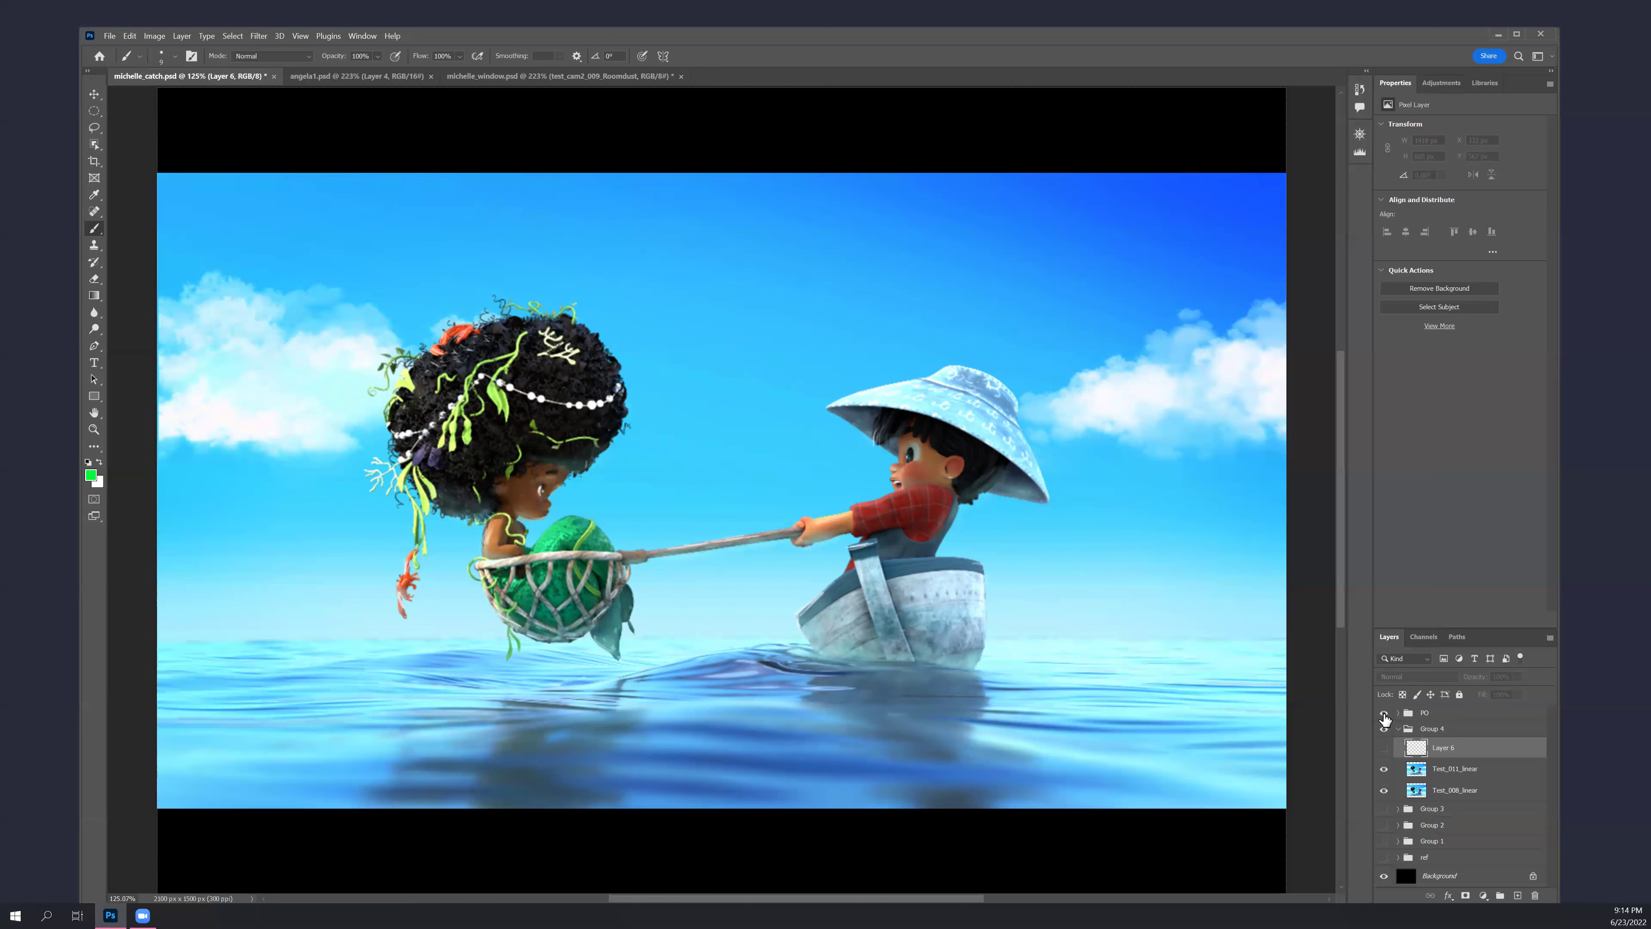
{"action": "left_click", "coordinate": [1385, 715]}
{"action": "left_click", "coordinate": [1384, 713]}
{"action": "left_click", "coordinate": [1518, 895]}
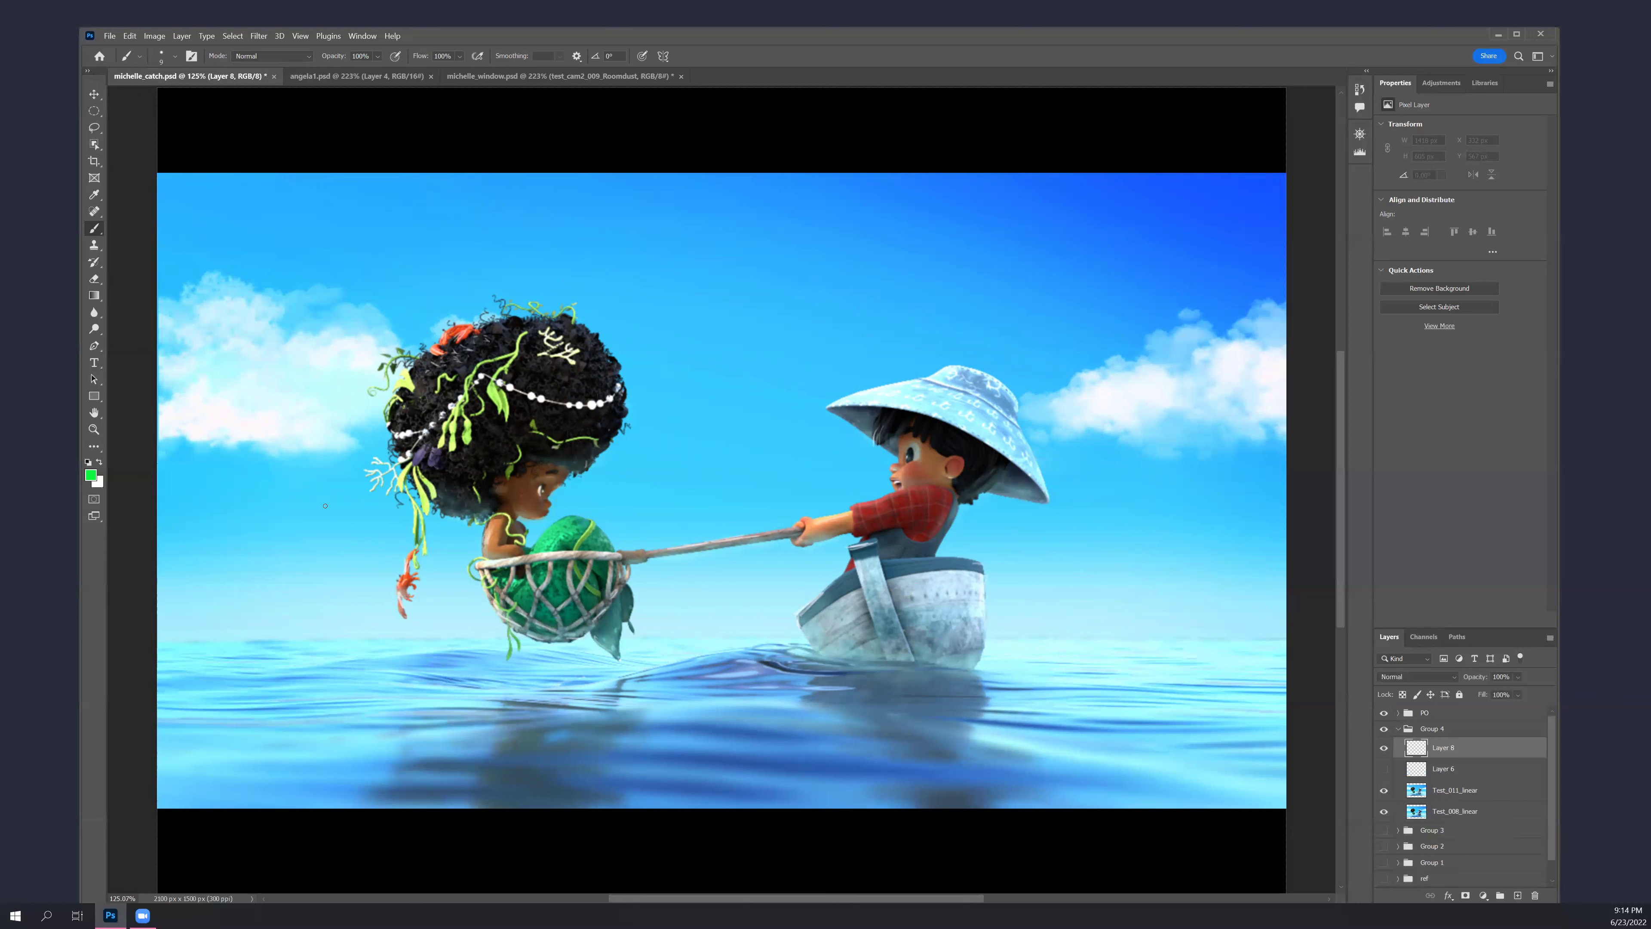
{"action": "mouse_move", "coordinate": [567, 454]}
{"action": "left_mouse_down"}
{"action": "mouse_move", "coordinate": [564, 529]}
{"action": "mouse_move", "coordinate": [572, 446]}
{"action": "left_mouse_up"}
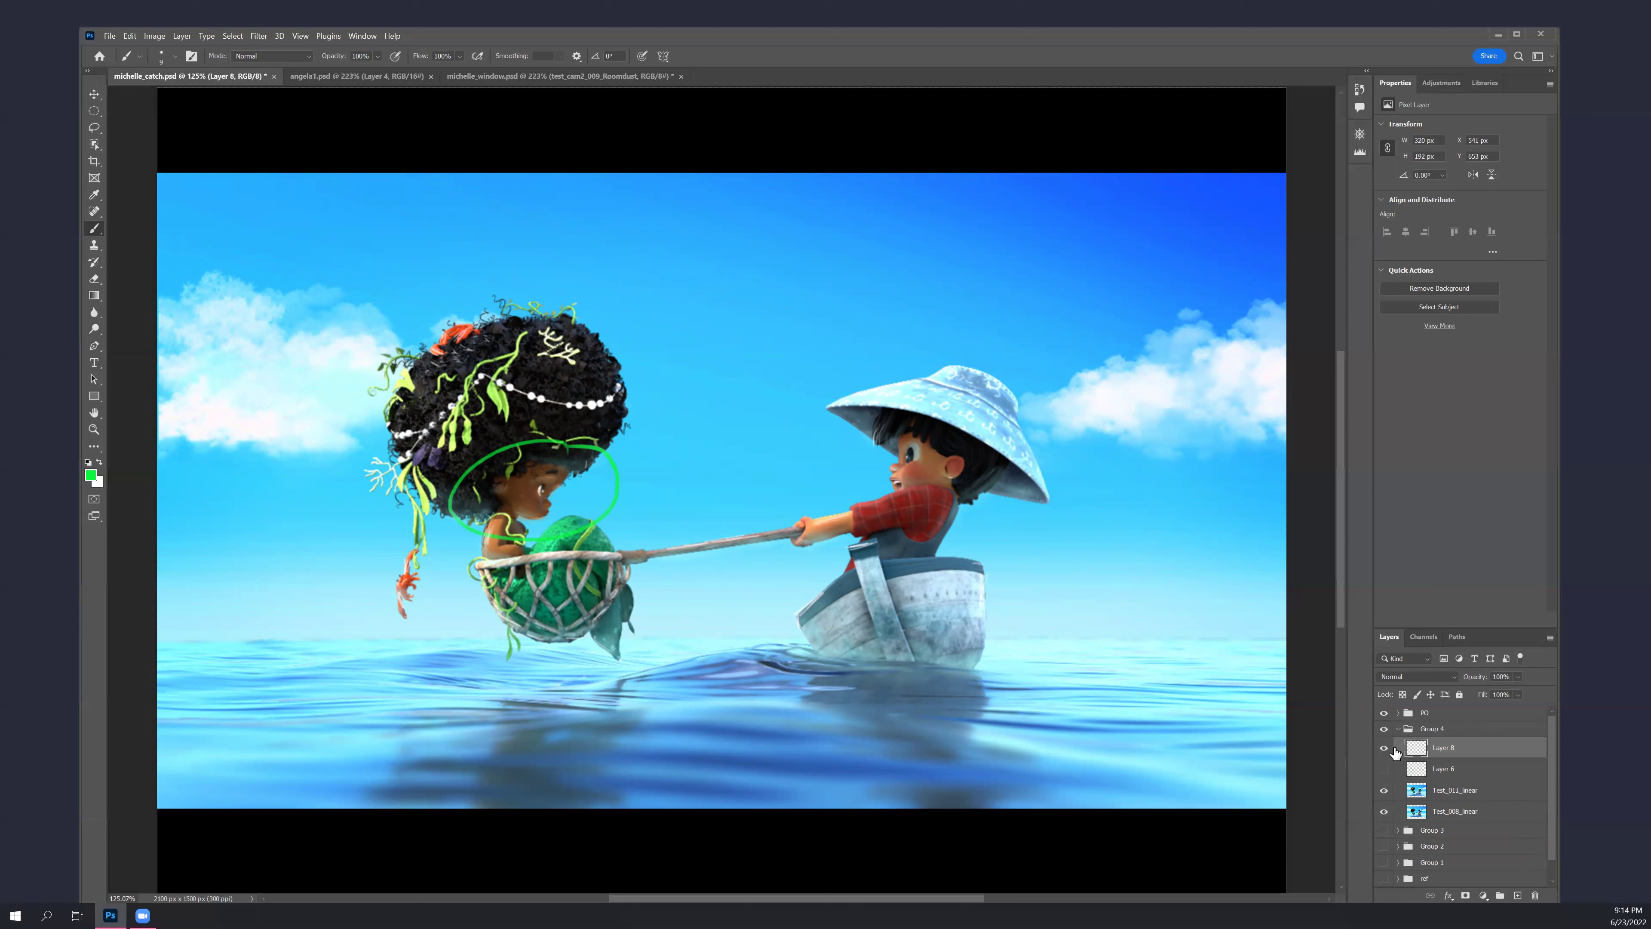
{"action": "left_click", "coordinate": [1384, 749]}
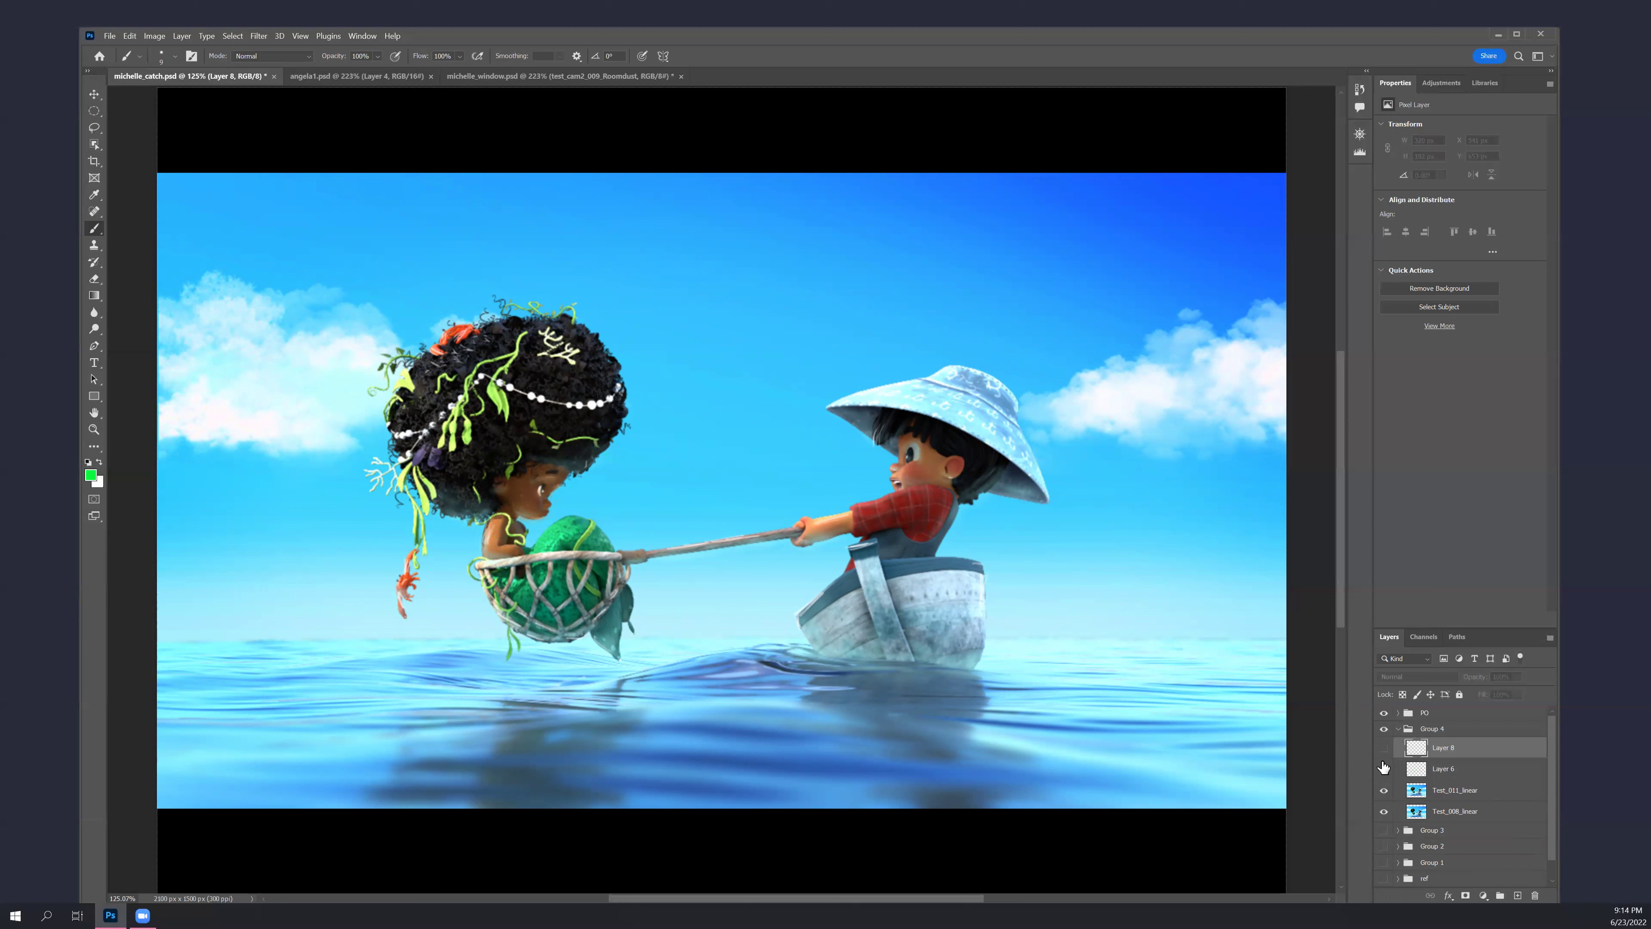
{"action": "left_click", "coordinate": [1385, 747]}
{"action": "left_click", "coordinate": [1385, 748]}
{"action": "left_click", "coordinate": [1384, 770]}
{"action": "left_click", "coordinate": [1385, 770]}
{"action": "left_click", "coordinate": [1384, 713]}
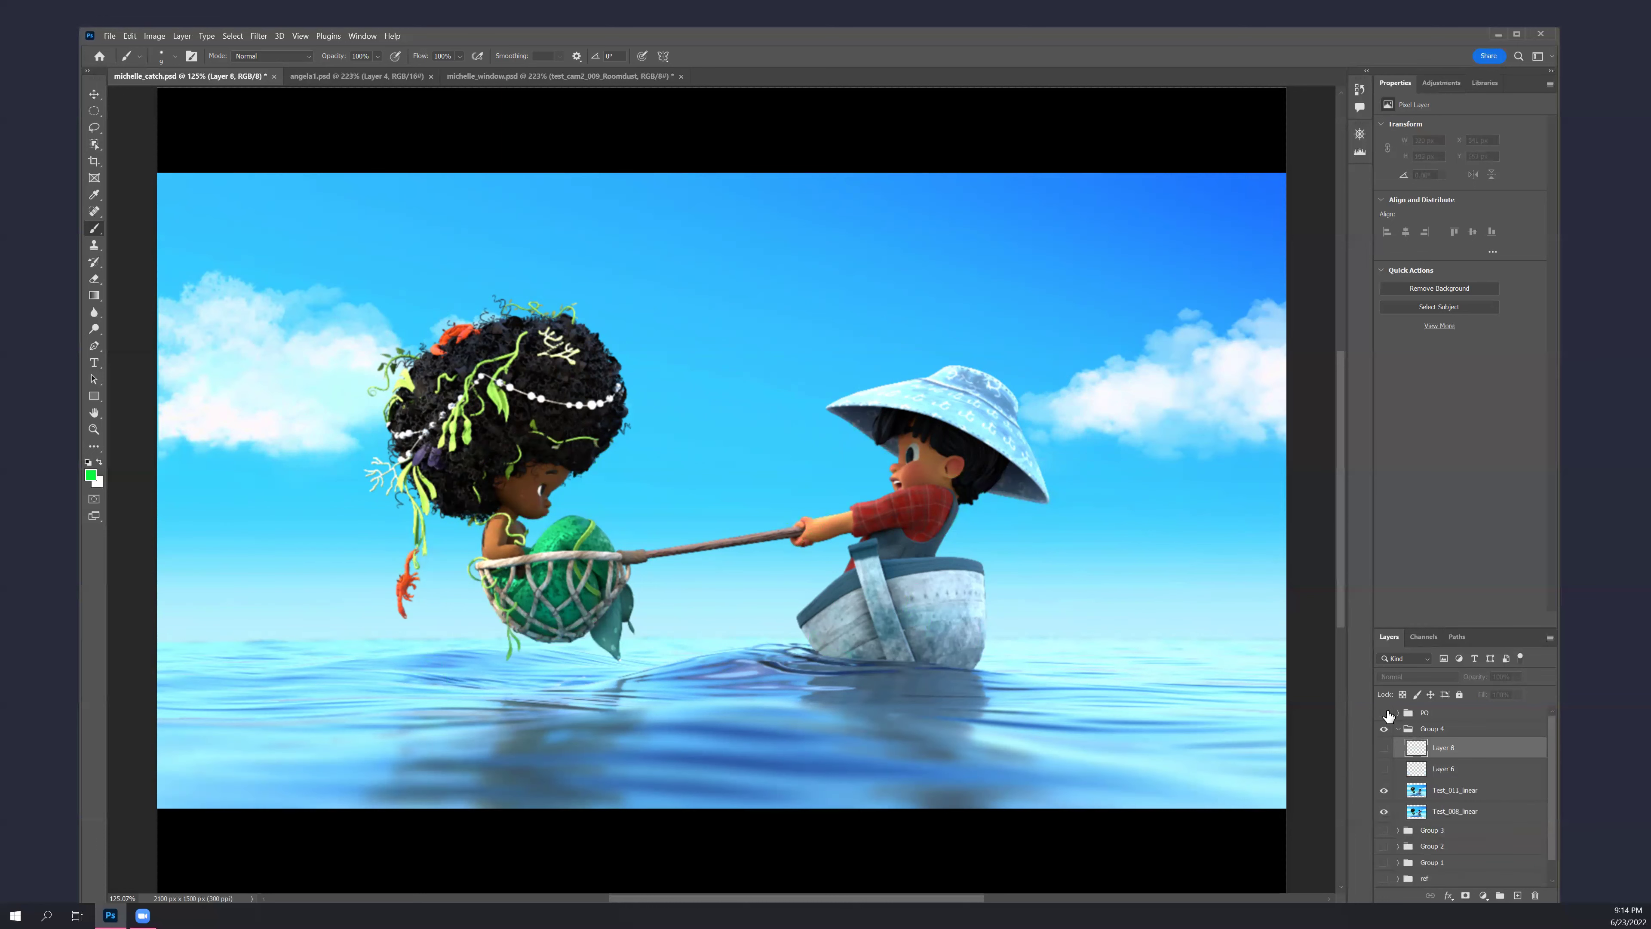
{"action": "left_click", "coordinate": [1384, 712]}
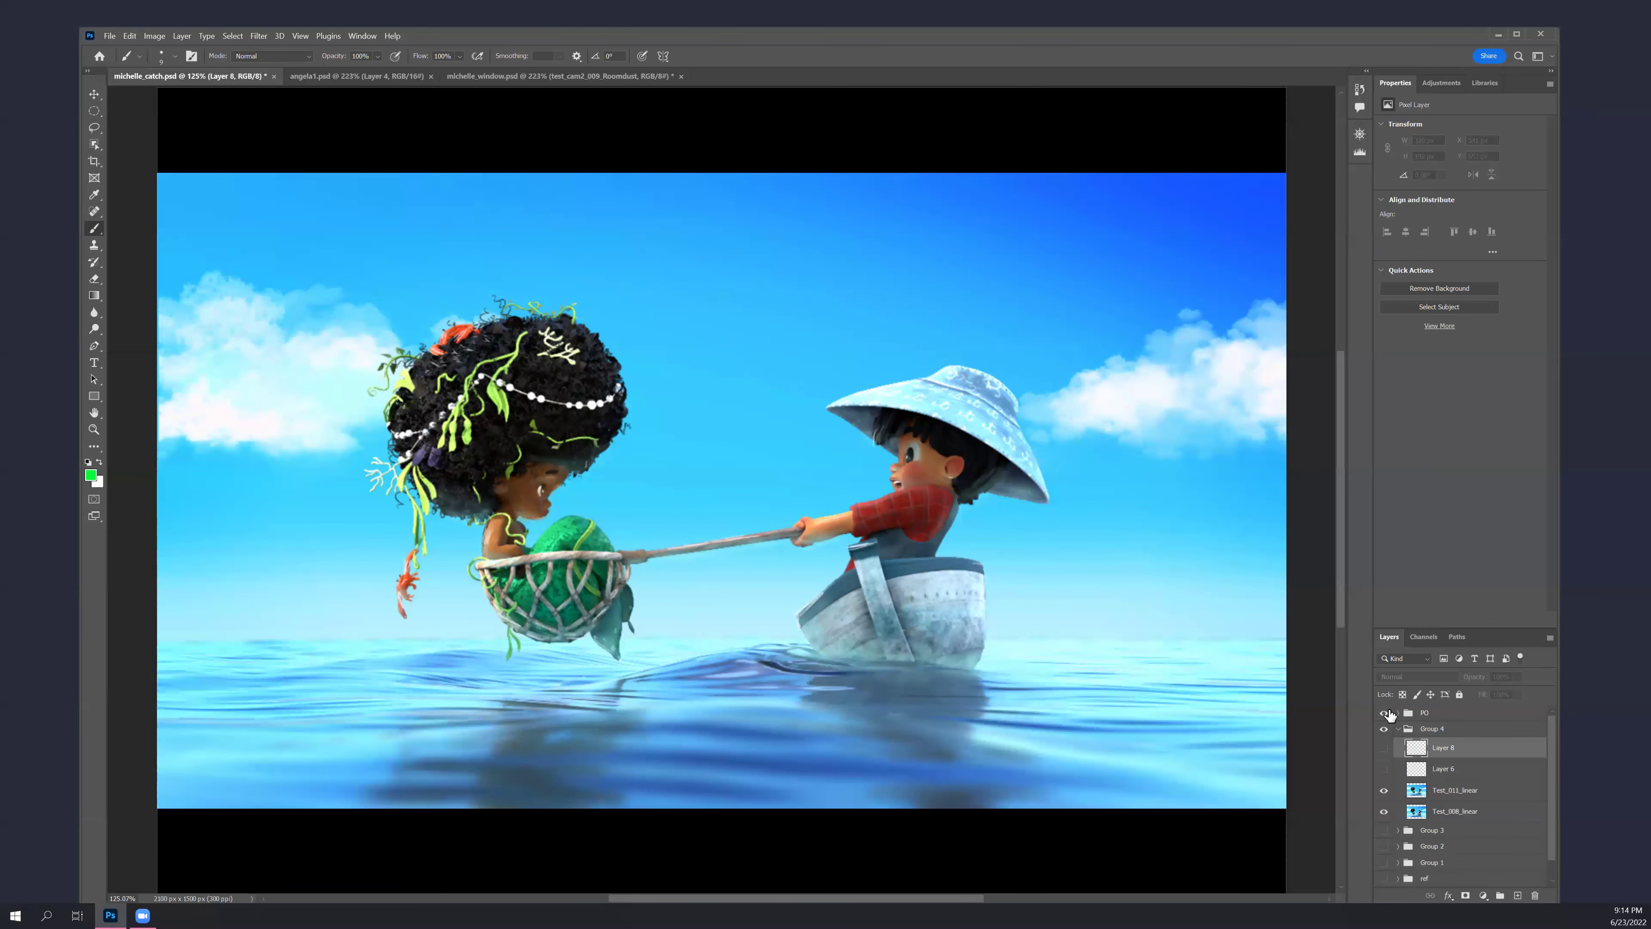
{"action": "left_click", "coordinate": [1384, 713]}
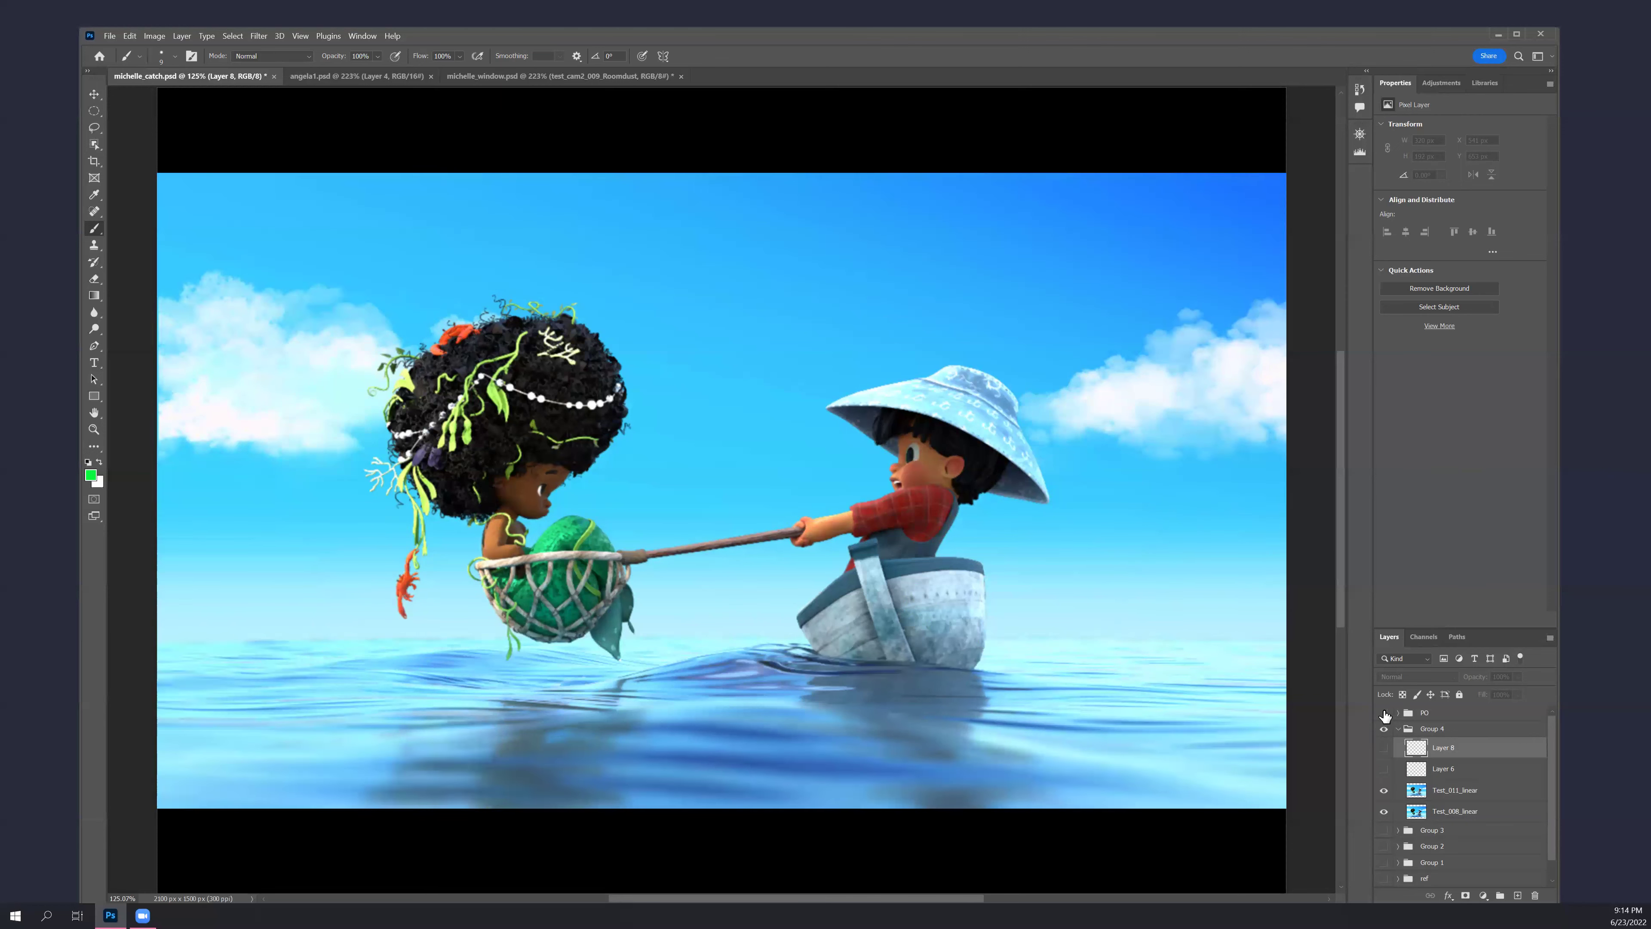
{"action": "left_click", "coordinate": [1384, 713]}
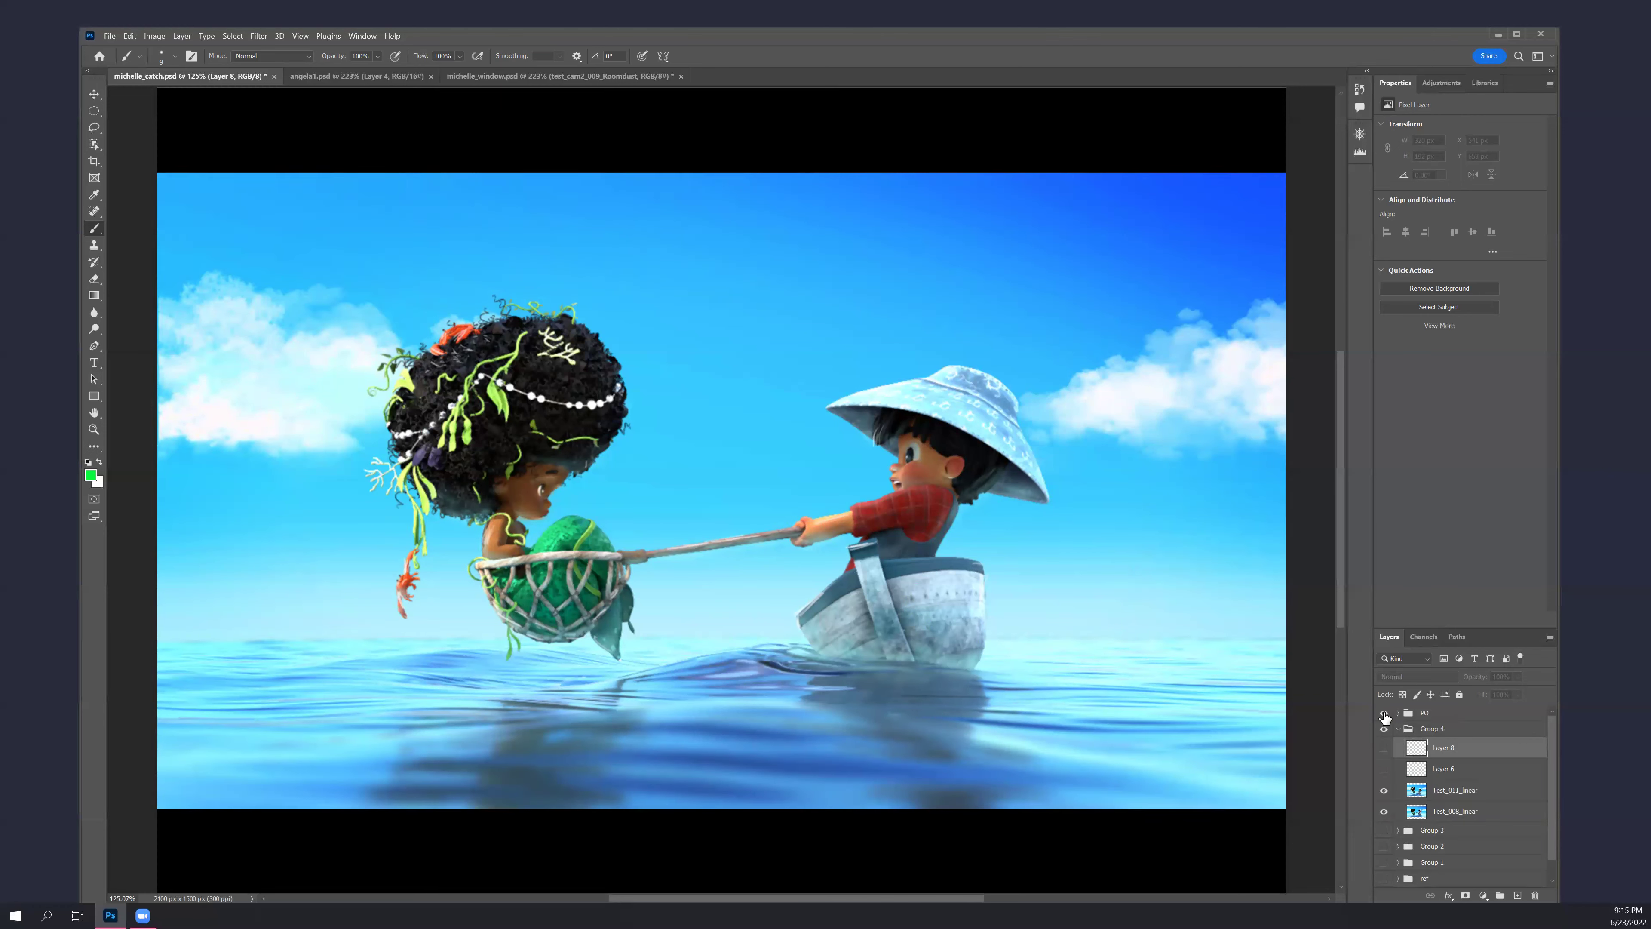
{"action": "left_click", "coordinate": [1384, 714]}
{"action": "left_click", "coordinate": [1384, 714]}
{"action": "left_click", "coordinate": [1385, 714]}
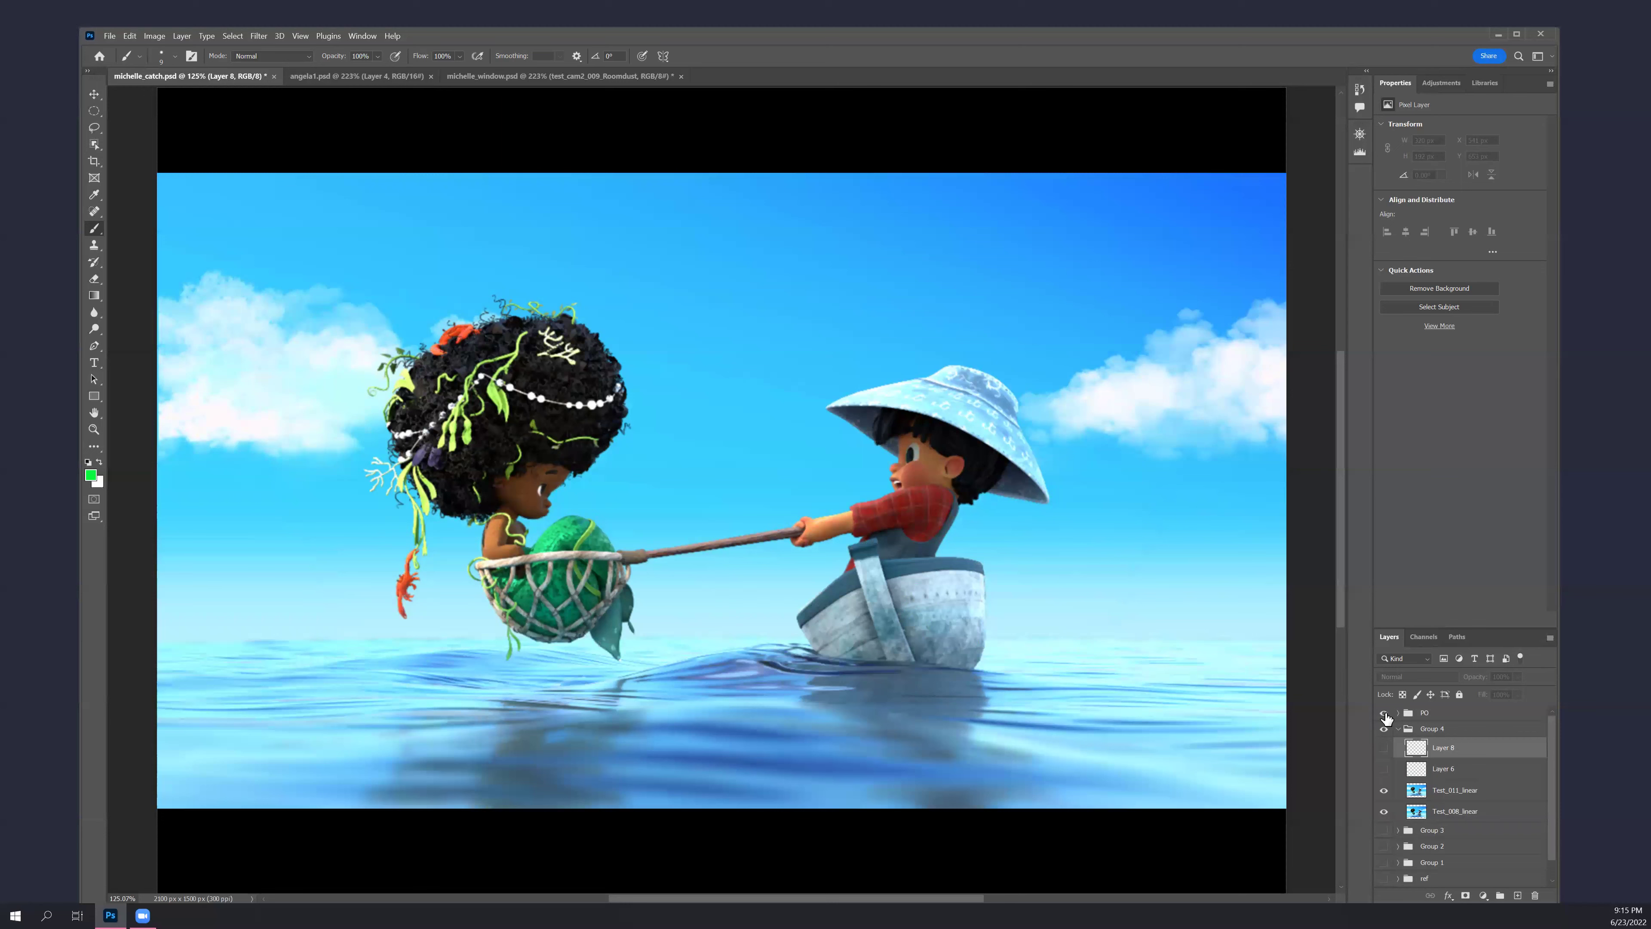
{"action": "left_click", "coordinate": [1385, 714]}
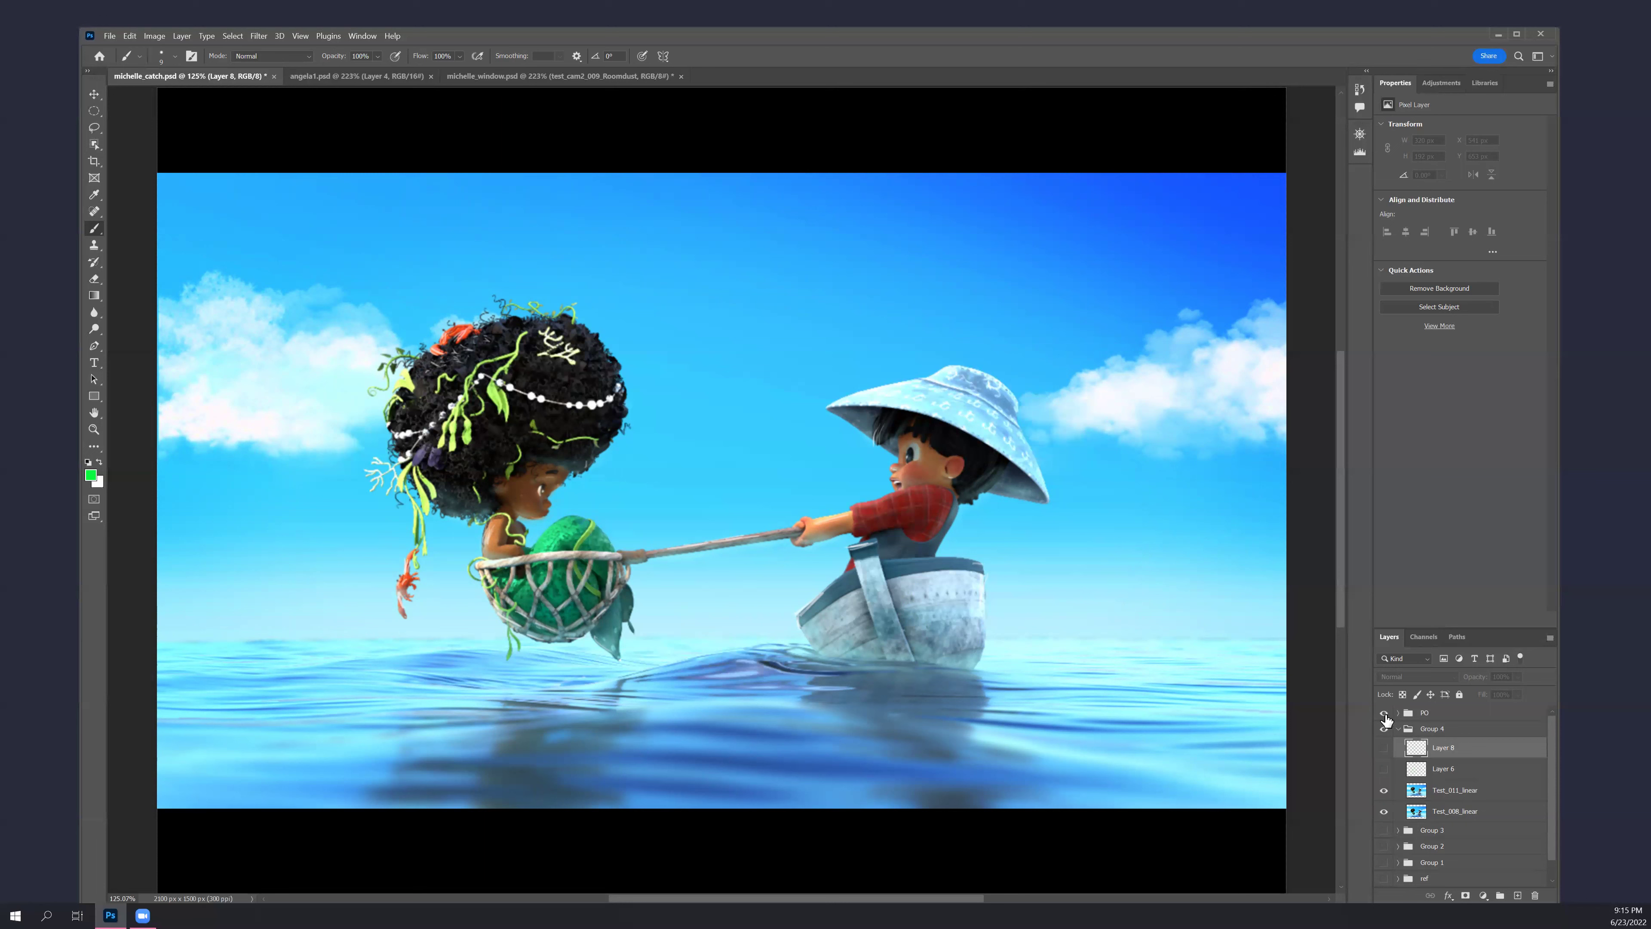
{"action": "left_click", "coordinate": [1385, 715]}
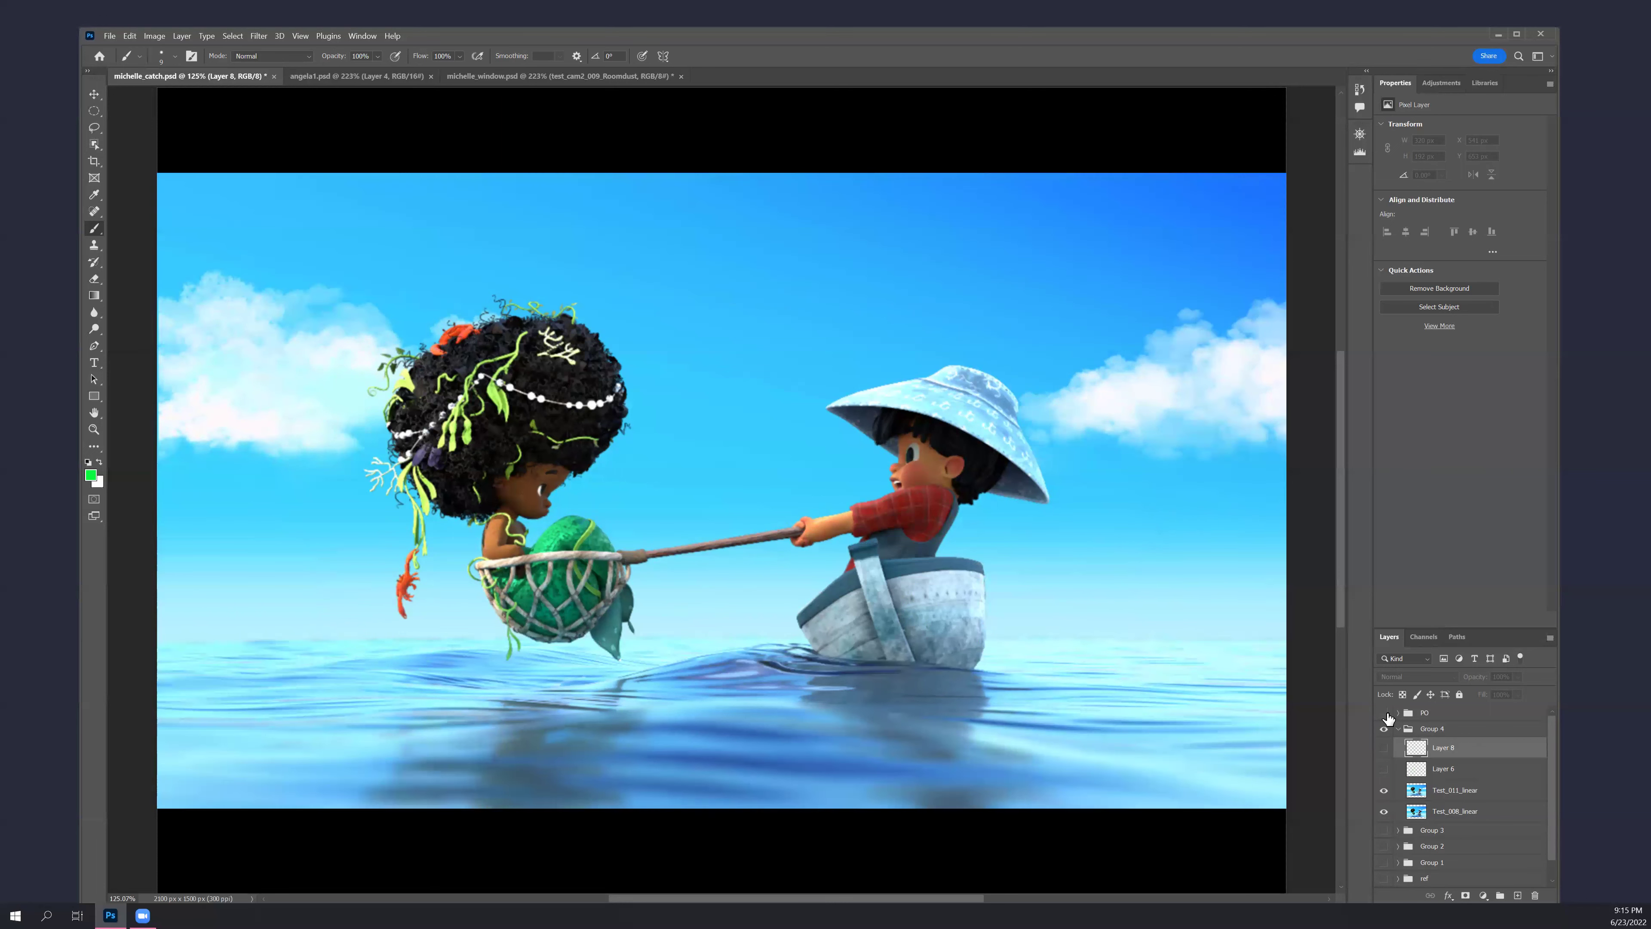
{"action": "left_click", "coordinate": [1385, 715]}
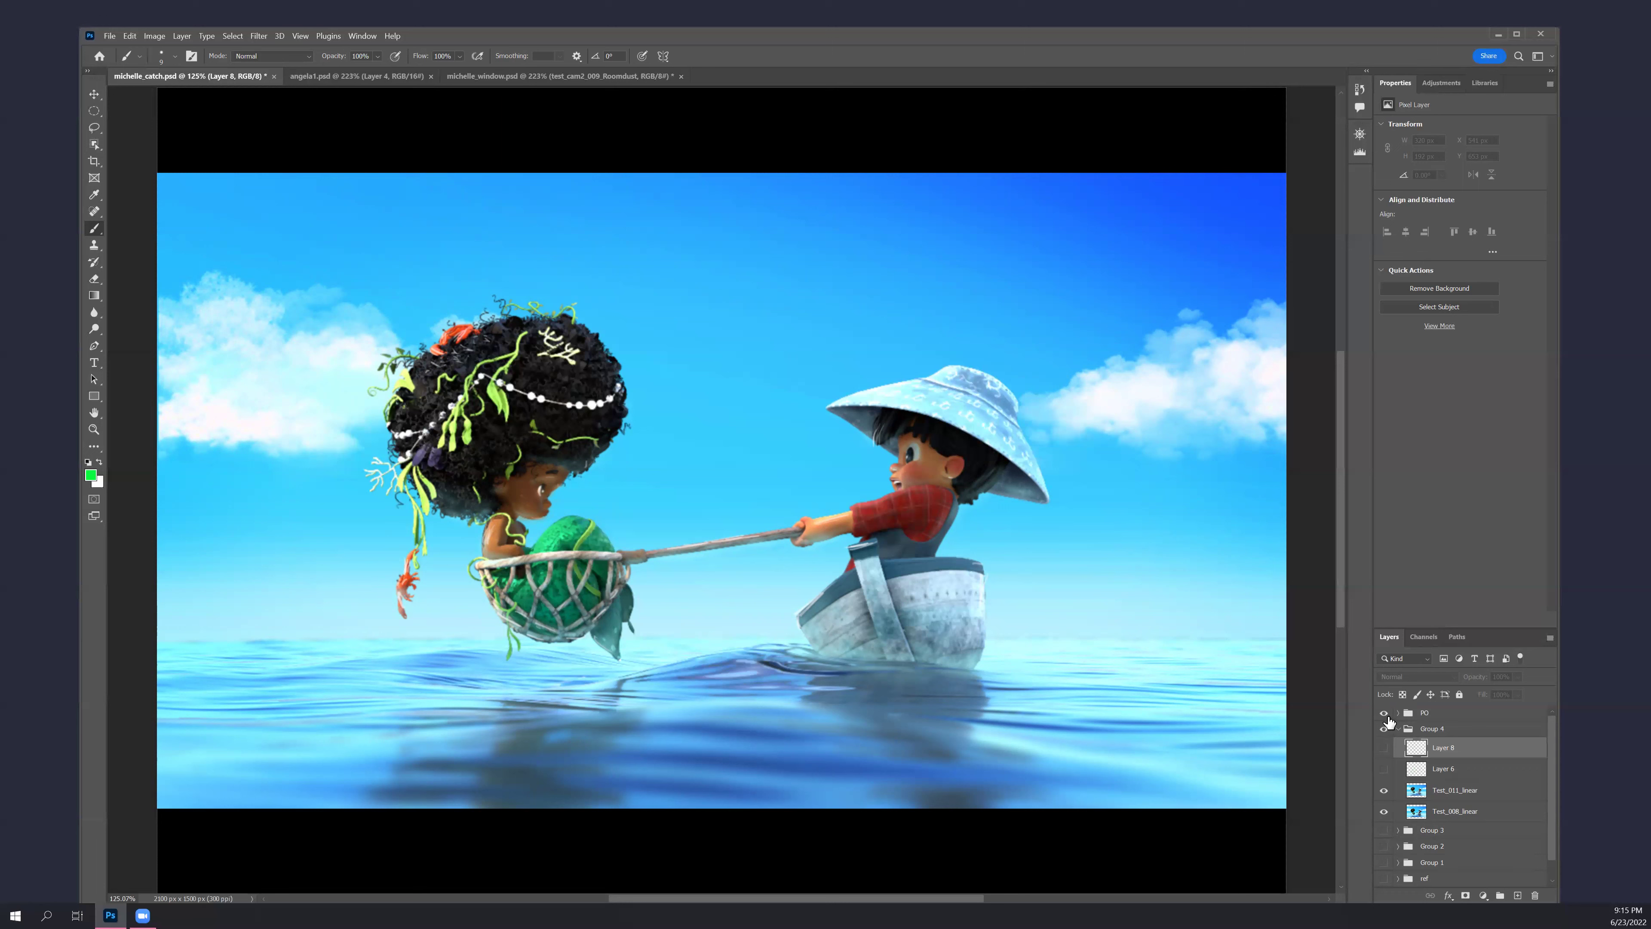
{"action": "left_click", "coordinate": [1385, 715]}
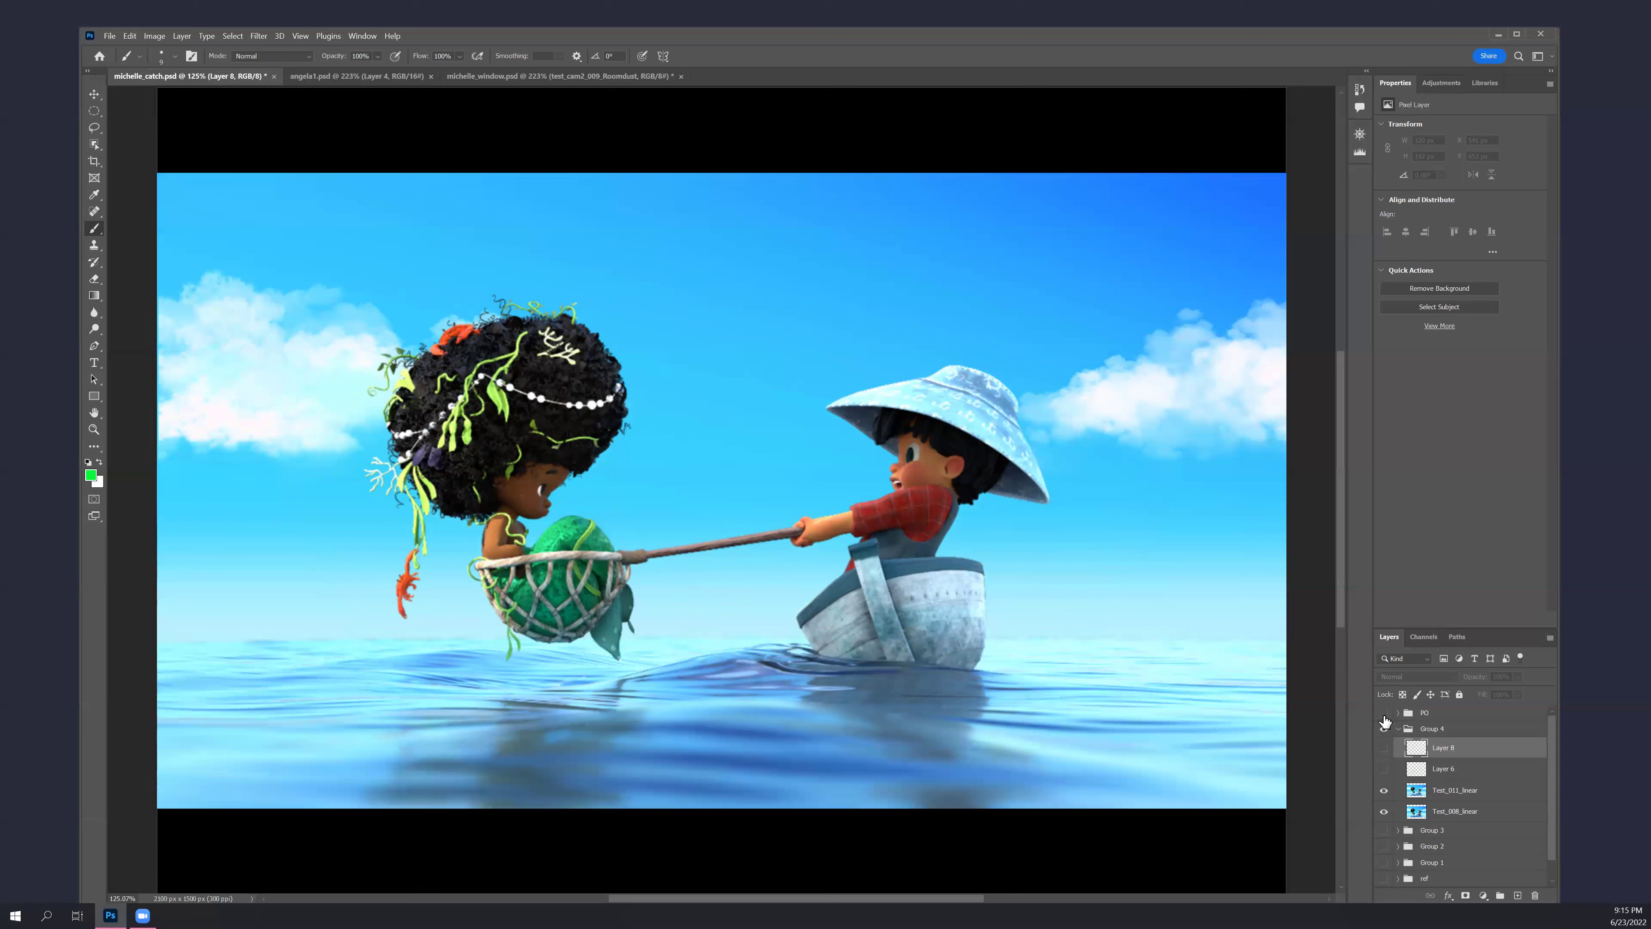
{"action": "left_click", "coordinate": [1386, 716]}
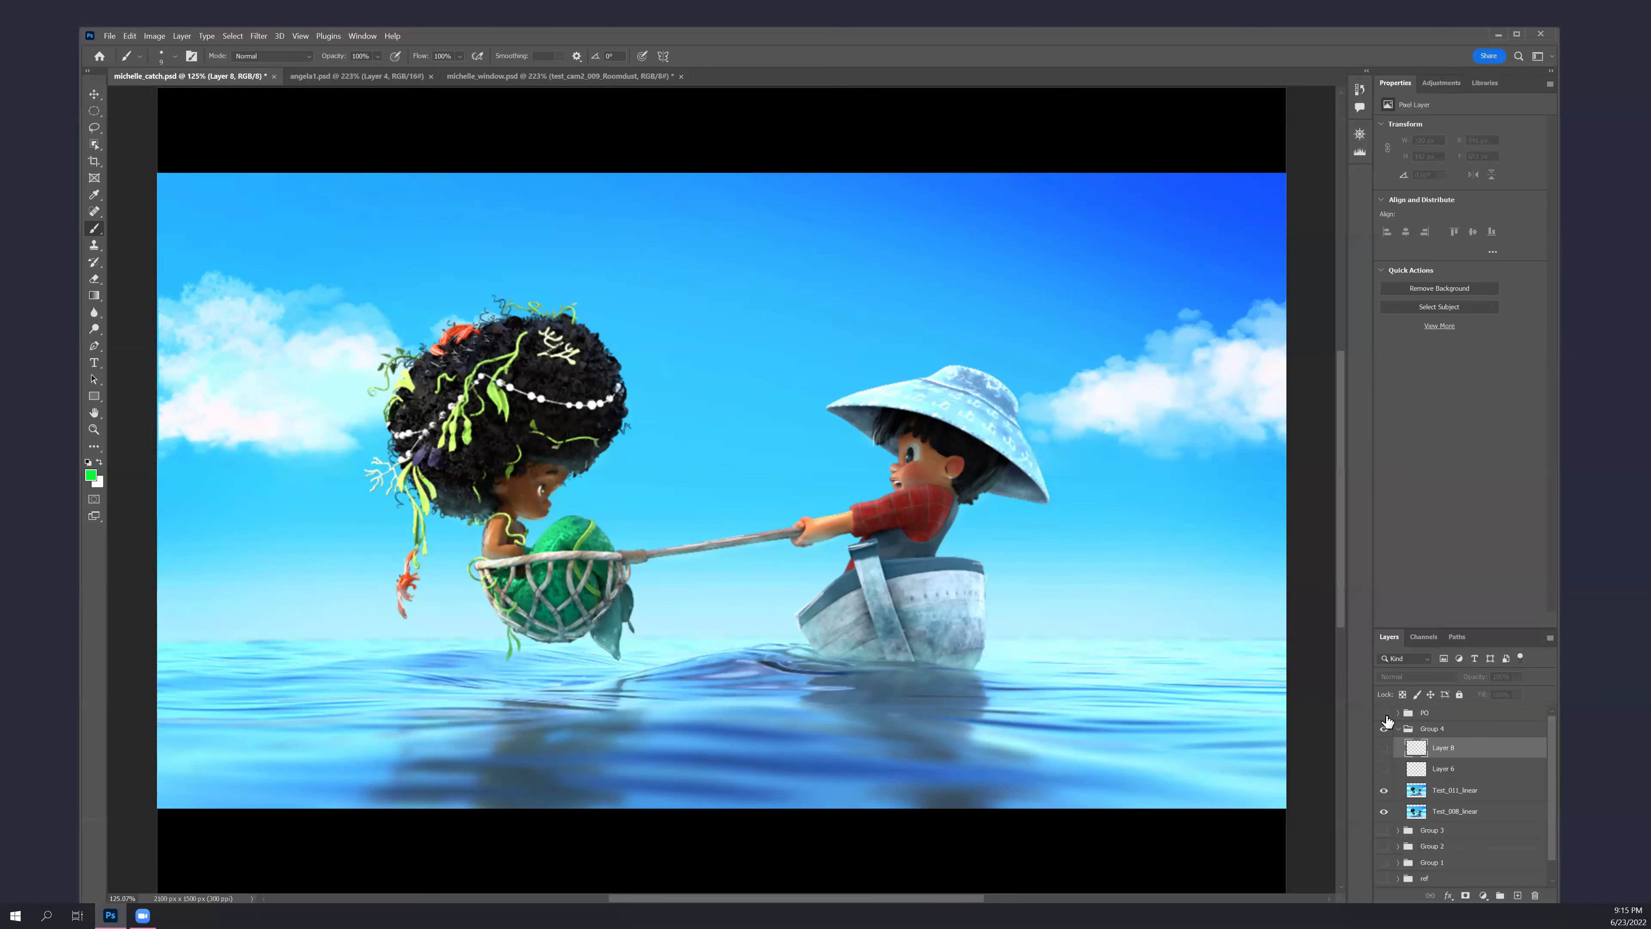
{"action": "left_click", "coordinate": [1385, 715]}
{"action": "left_click", "coordinate": [1385, 716]}
{"action": "left_click", "coordinate": [1385, 716]}
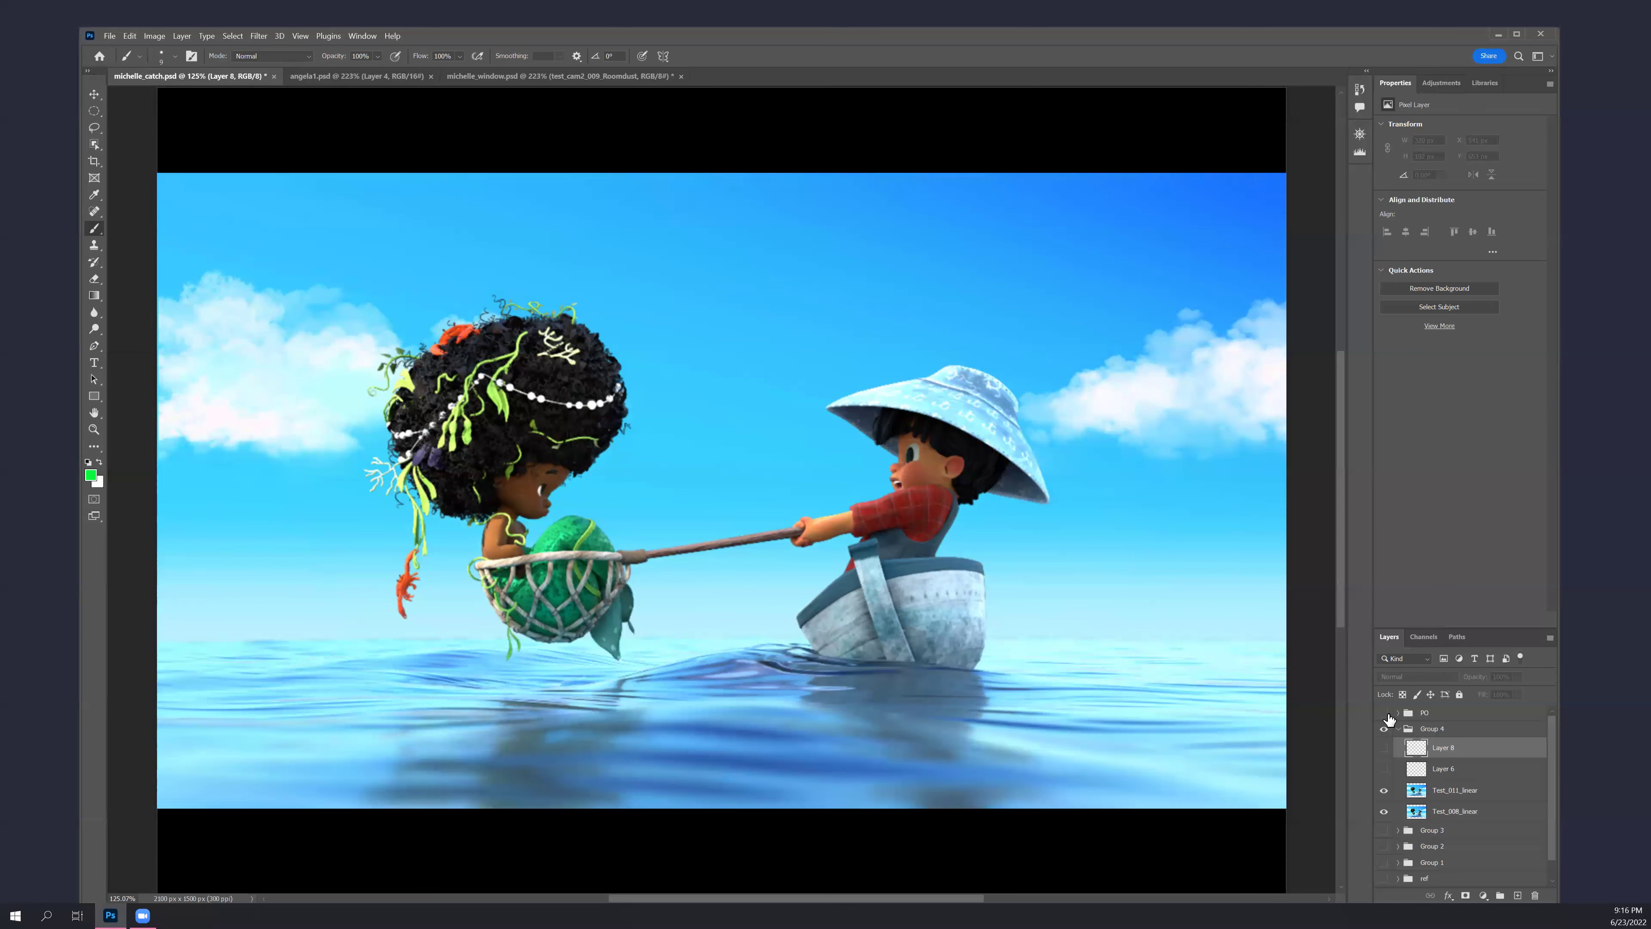
{"action": "left_click", "coordinate": [1384, 716]}
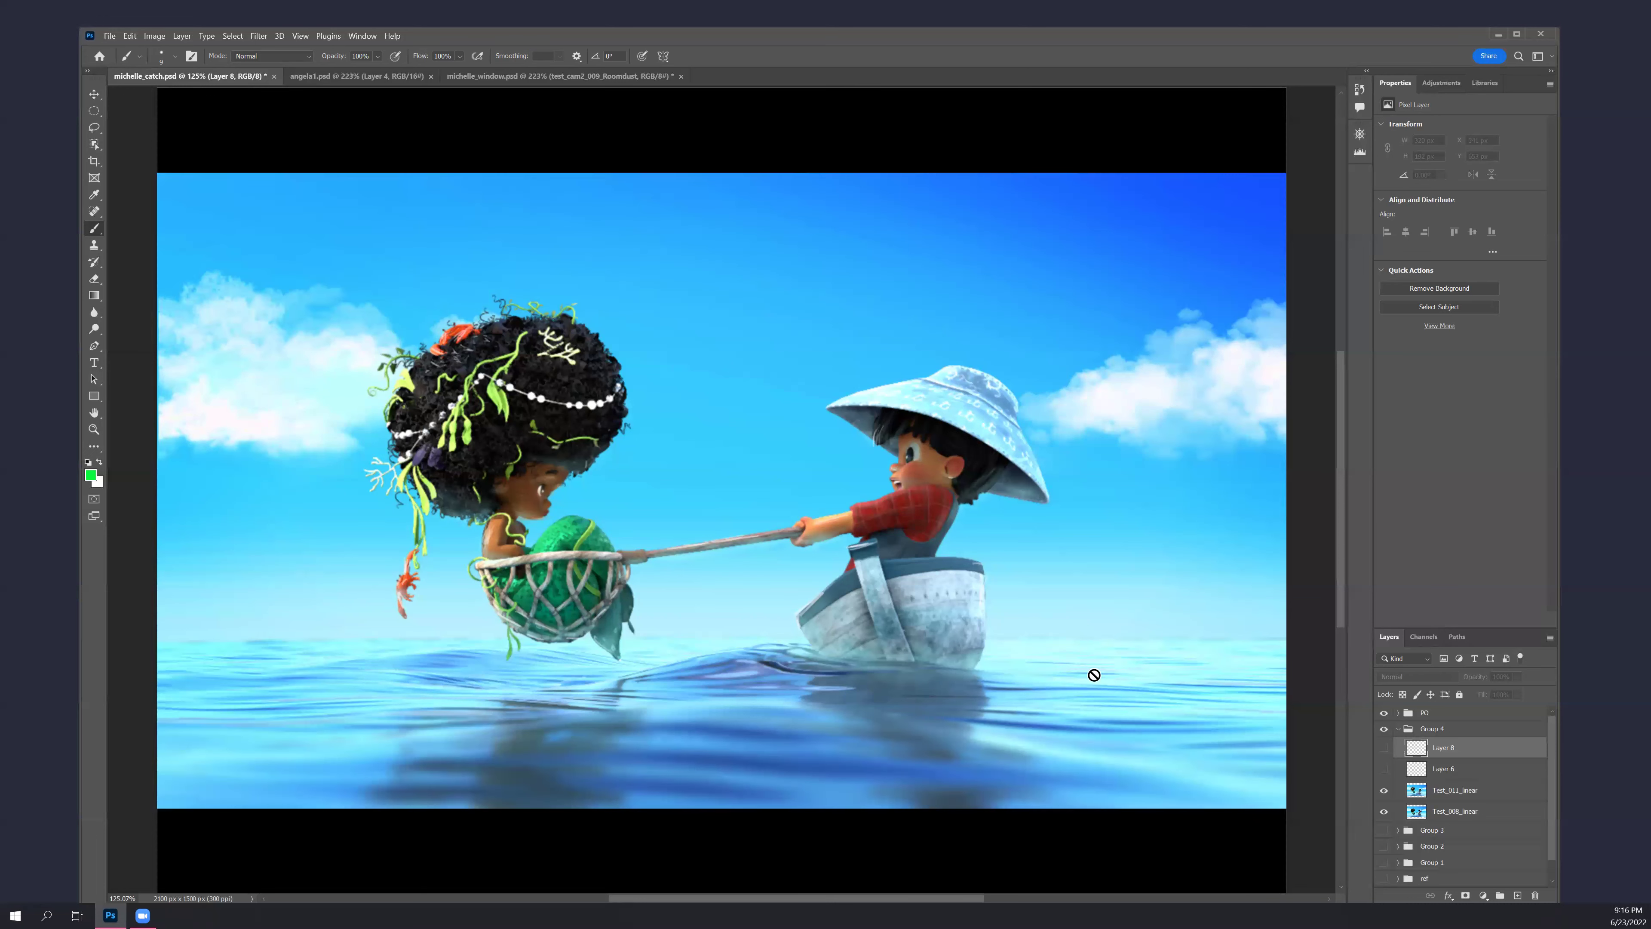
Show Layer 8, add green boat strokes and an arrow under the boy's hat, then hide it
{"action": "left_click", "coordinate": [1384, 748]}
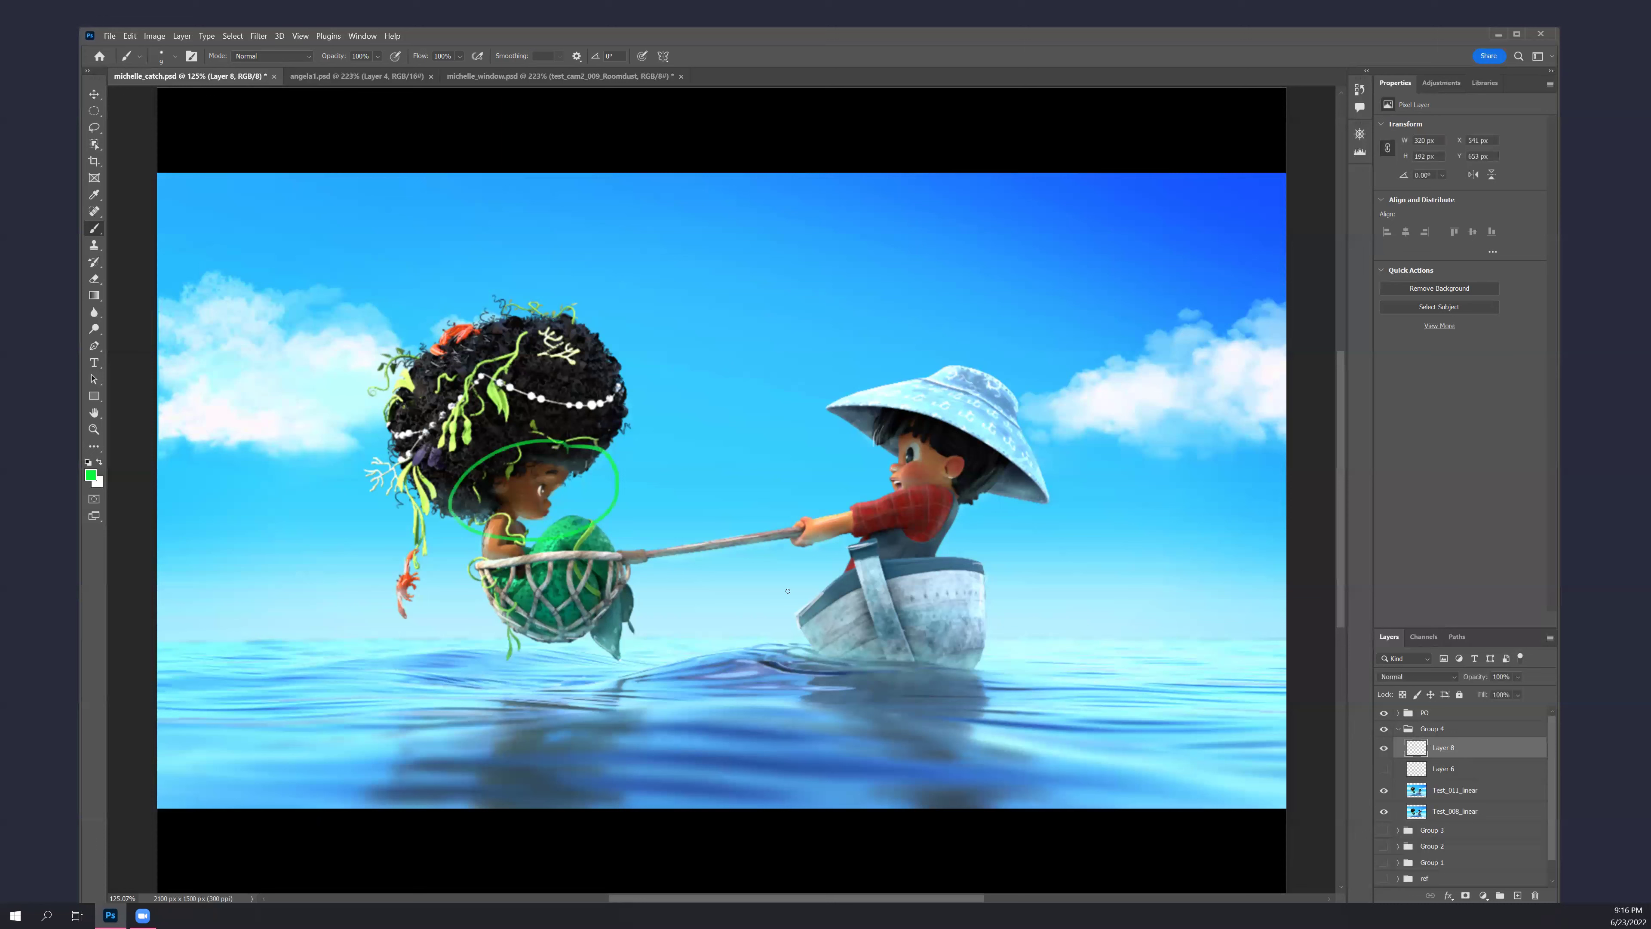
{"action": "left_click_drag", "start_coordinate": [787, 591], "coordinate": [877, 672]}
{"action": "left_click_drag", "start_coordinate": [952, 632], "coordinate": [965, 649]}
{"action": "left_click_drag", "start_coordinate": [1015, 518], "coordinate": [1012, 482]}
{"action": "left_click_drag", "start_coordinate": [862, 438], "coordinate": [856, 430]}
{"action": "left_click", "coordinate": [1383, 748]}
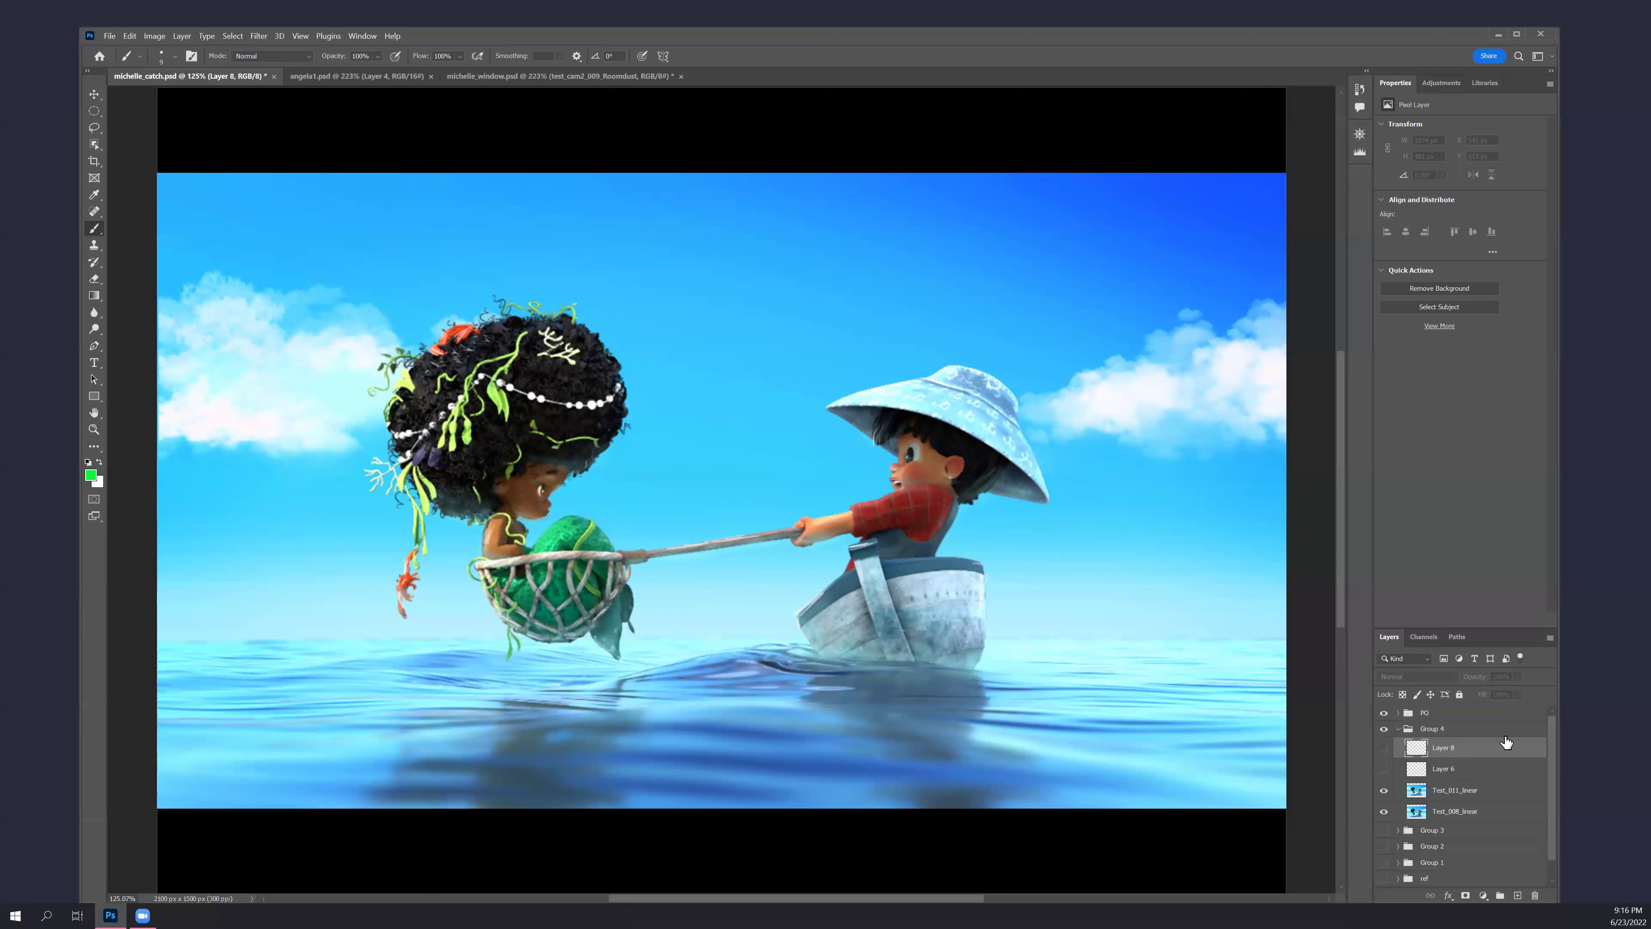
On a new Layer 9, paint white strokes on the girl's shoulder and into her hair
{"action": "left_click", "coordinate": [1517, 895]}
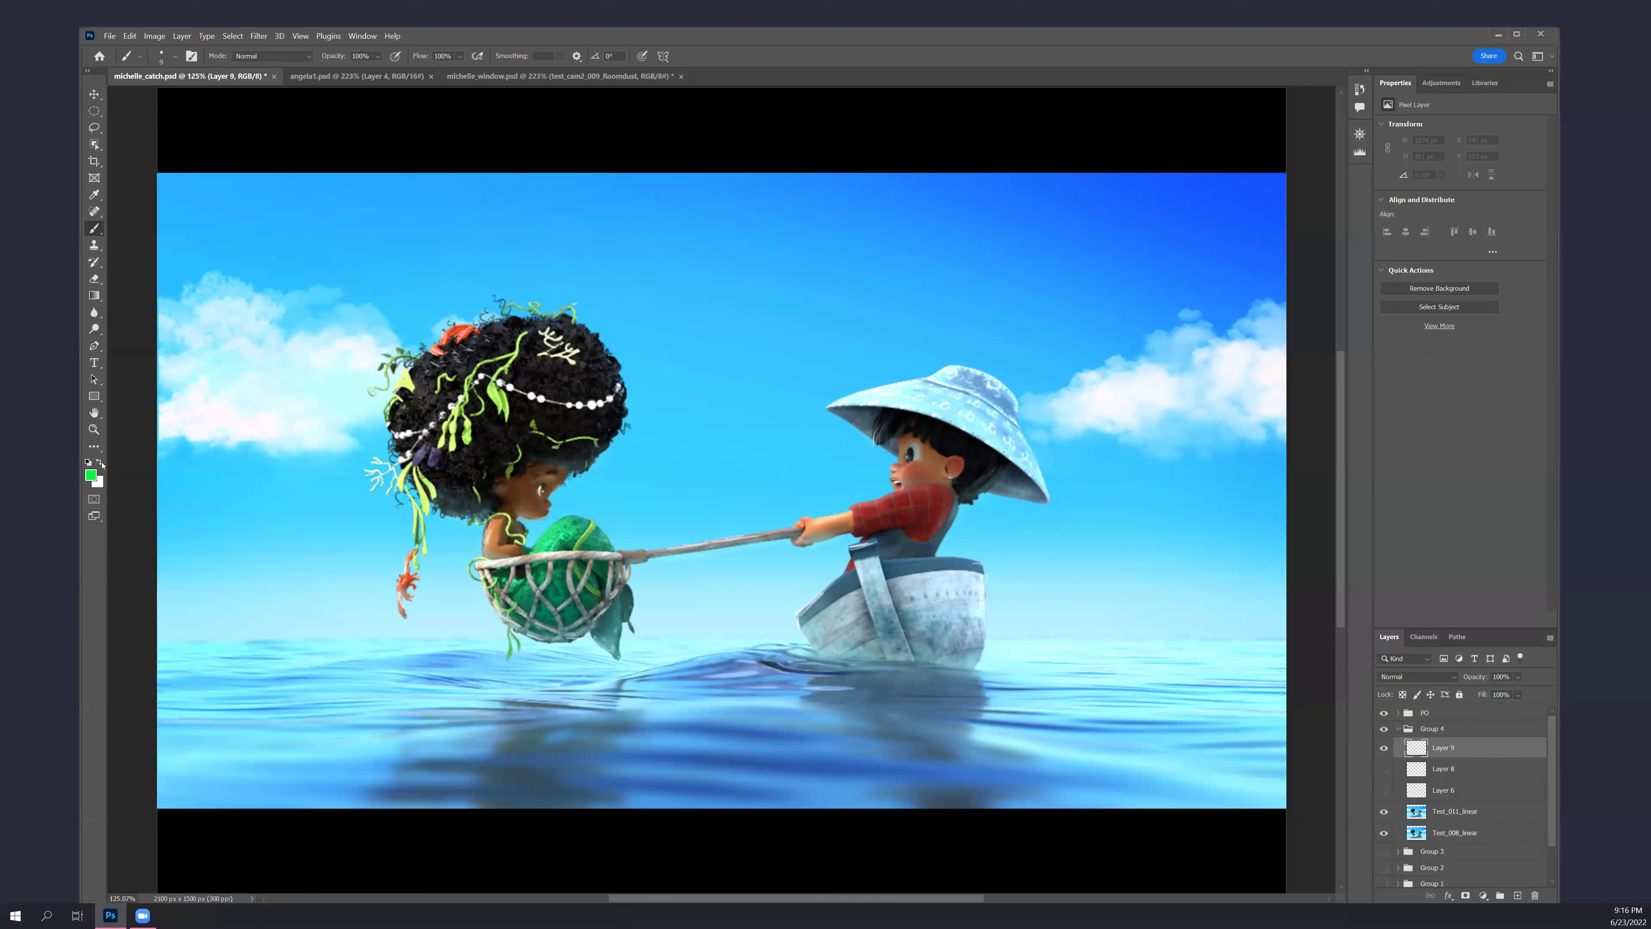
{"action": "left_click", "coordinate": [97, 463]}
{"action": "left_click_drag", "start_coordinate": [491, 528], "coordinate": [492, 547]}
{"action": "mouse_move", "coordinate": [431, 358]}
{"action": "left_mouse_down"}
{"action": "mouse_move", "coordinate": [406, 401]}
{"action": "mouse_move", "coordinate": [417, 385]}
{"action": "left_mouse_up"}
{"action": "left_click_drag", "start_coordinate": [494, 328], "coordinate": [458, 353]}
{"action": "left_click_drag", "start_coordinate": [430, 380], "coordinate": [422, 391]}
{"action": "left_click_drag", "start_coordinate": [403, 409], "coordinate": [391, 432]}
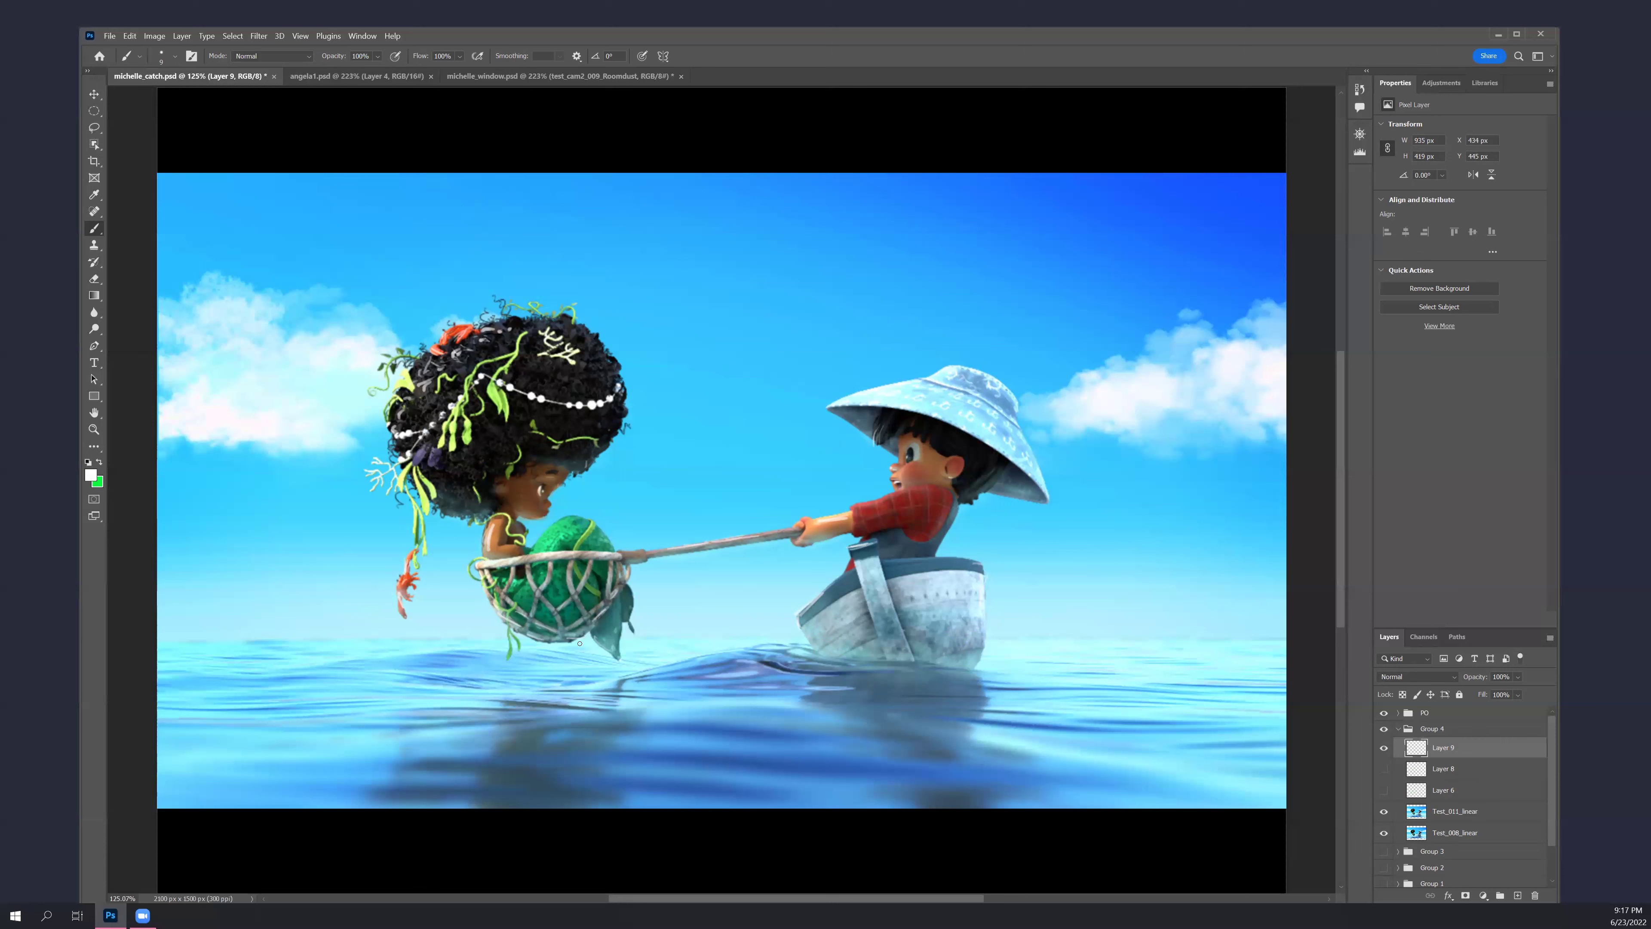
Trace the net pole, draw white arrows above the girl's hair and boy's hat, then hide Layer 9
{"action": "left_click_drag", "start_coordinate": [672, 549], "coordinate": [784, 533]}
{"action": "left_click_drag", "start_coordinate": [509, 241], "coordinate": [640, 361]}
{"action": "left_click_drag", "start_coordinate": [605, 301], "coordinate": [642, 362]}
{"action": "left_click_drag", "start_coordinate": [202, 344], "coordinate": [273, 382]}
{"action": "left_click_drag", "start_coordinate": [853, 242], "coordinate": [946, 339]}
{"action": "left_click_drag", "start_coordinate": [909, 259], "coordinate": [921, 308]}
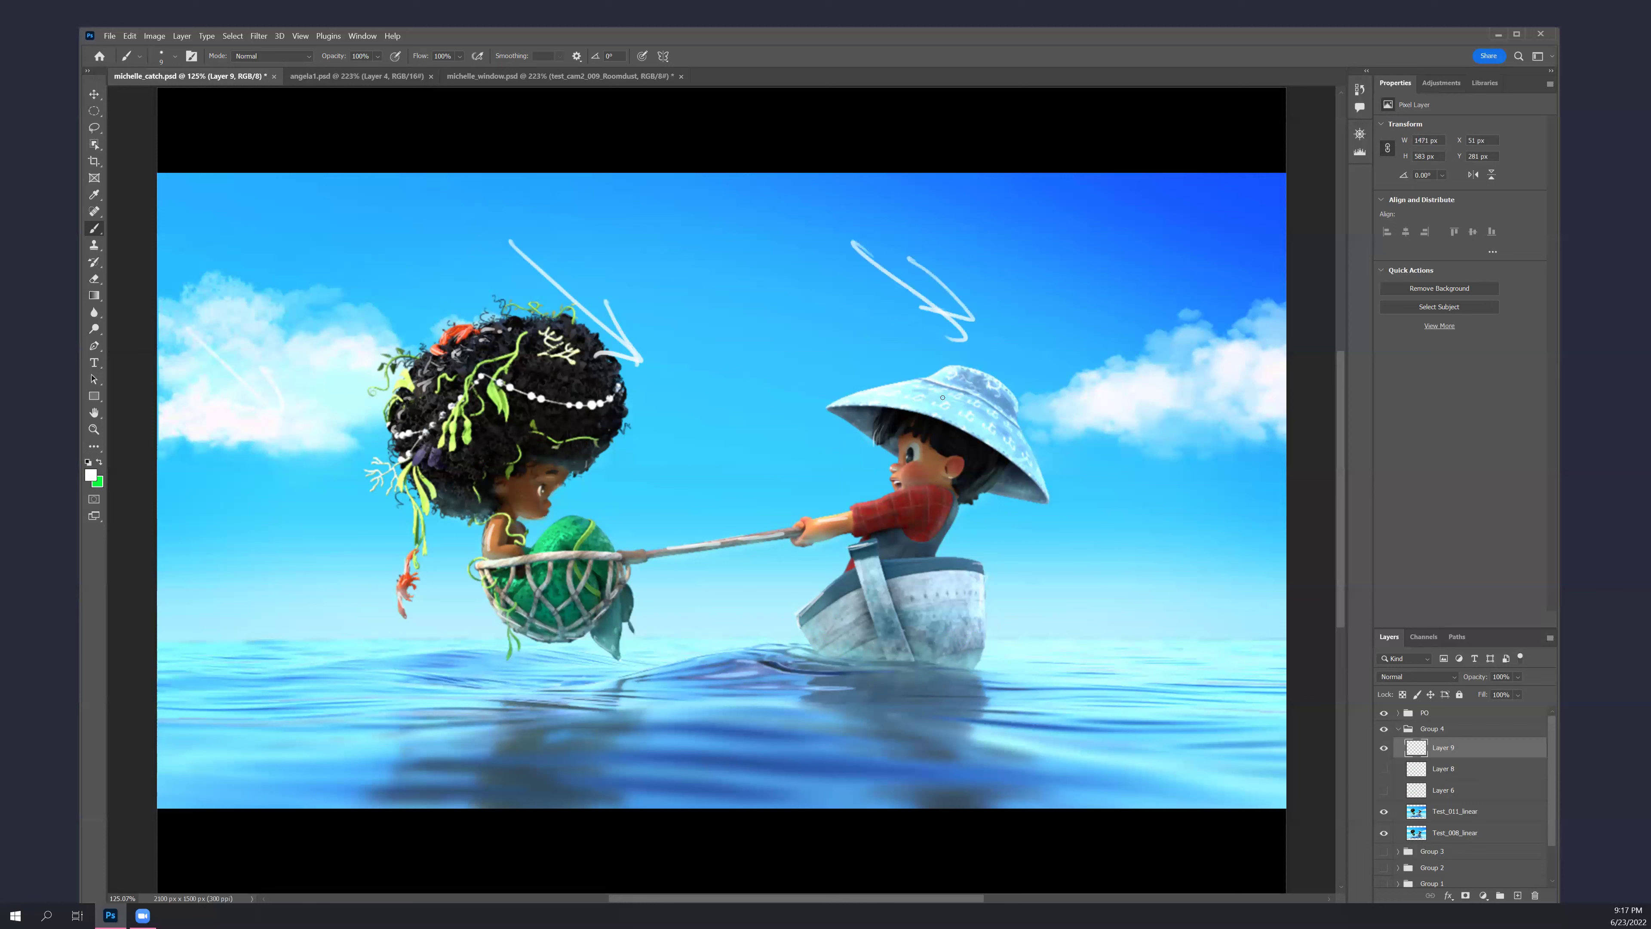
{"action": "left_click", "coordinate": [1384, 748]}
Toggle the PO group on and off several times, leaving it visible with darker sky and water
{"action": "left_click", "coordinate": [1384, 713]}
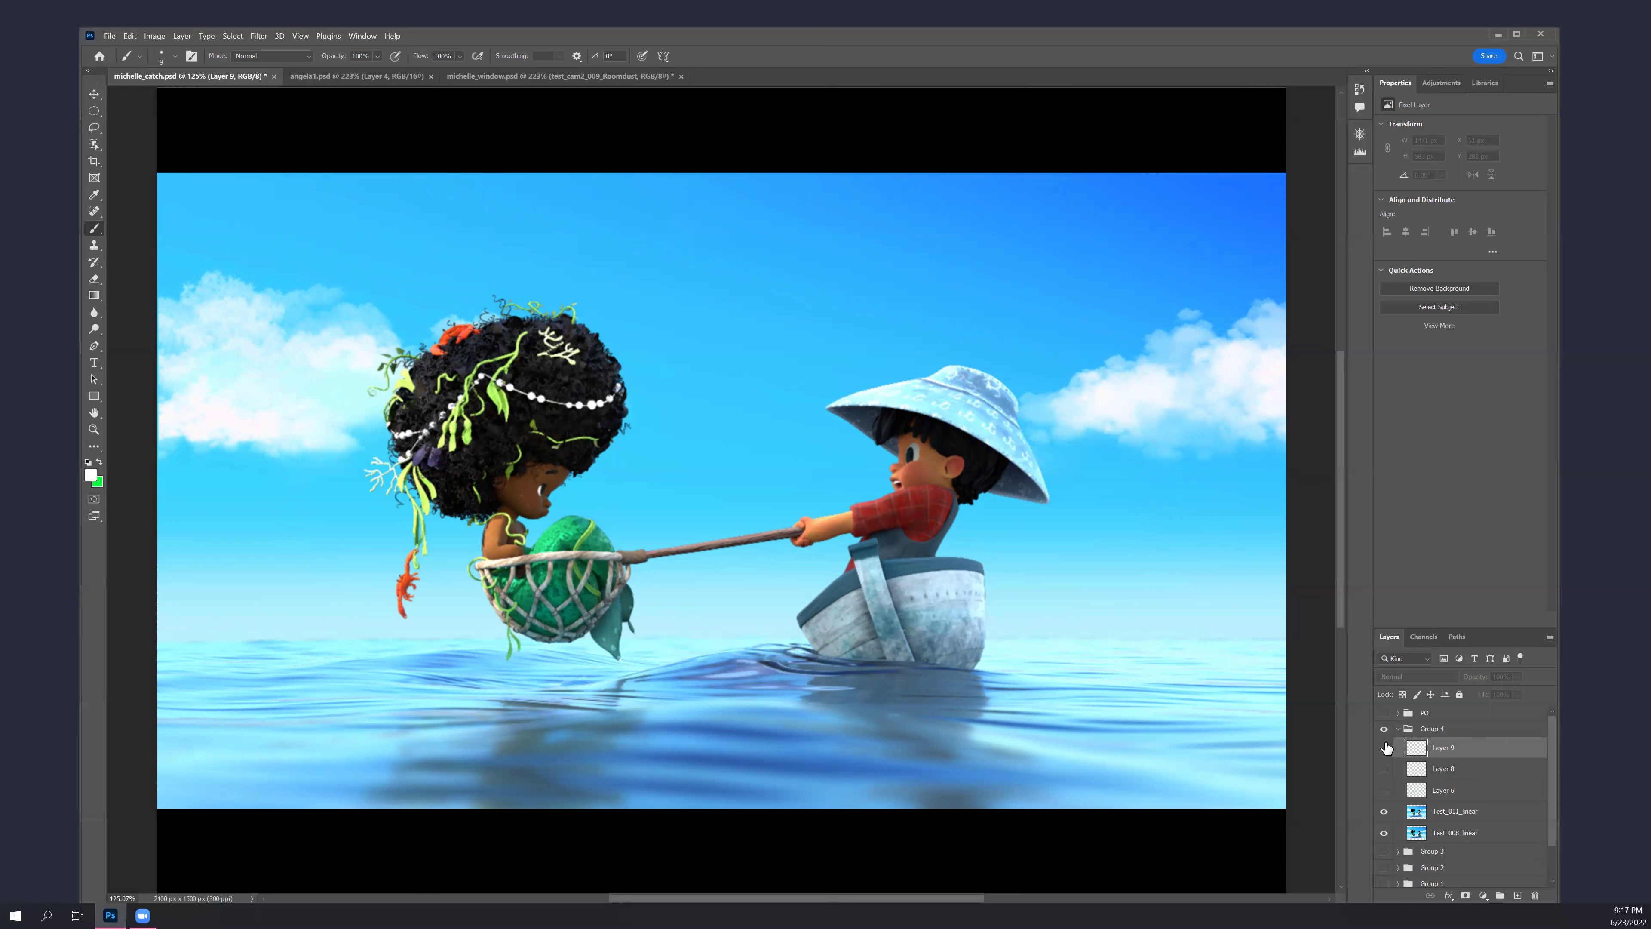
{"action": "left_click", "coordinate": [1383, 716]}
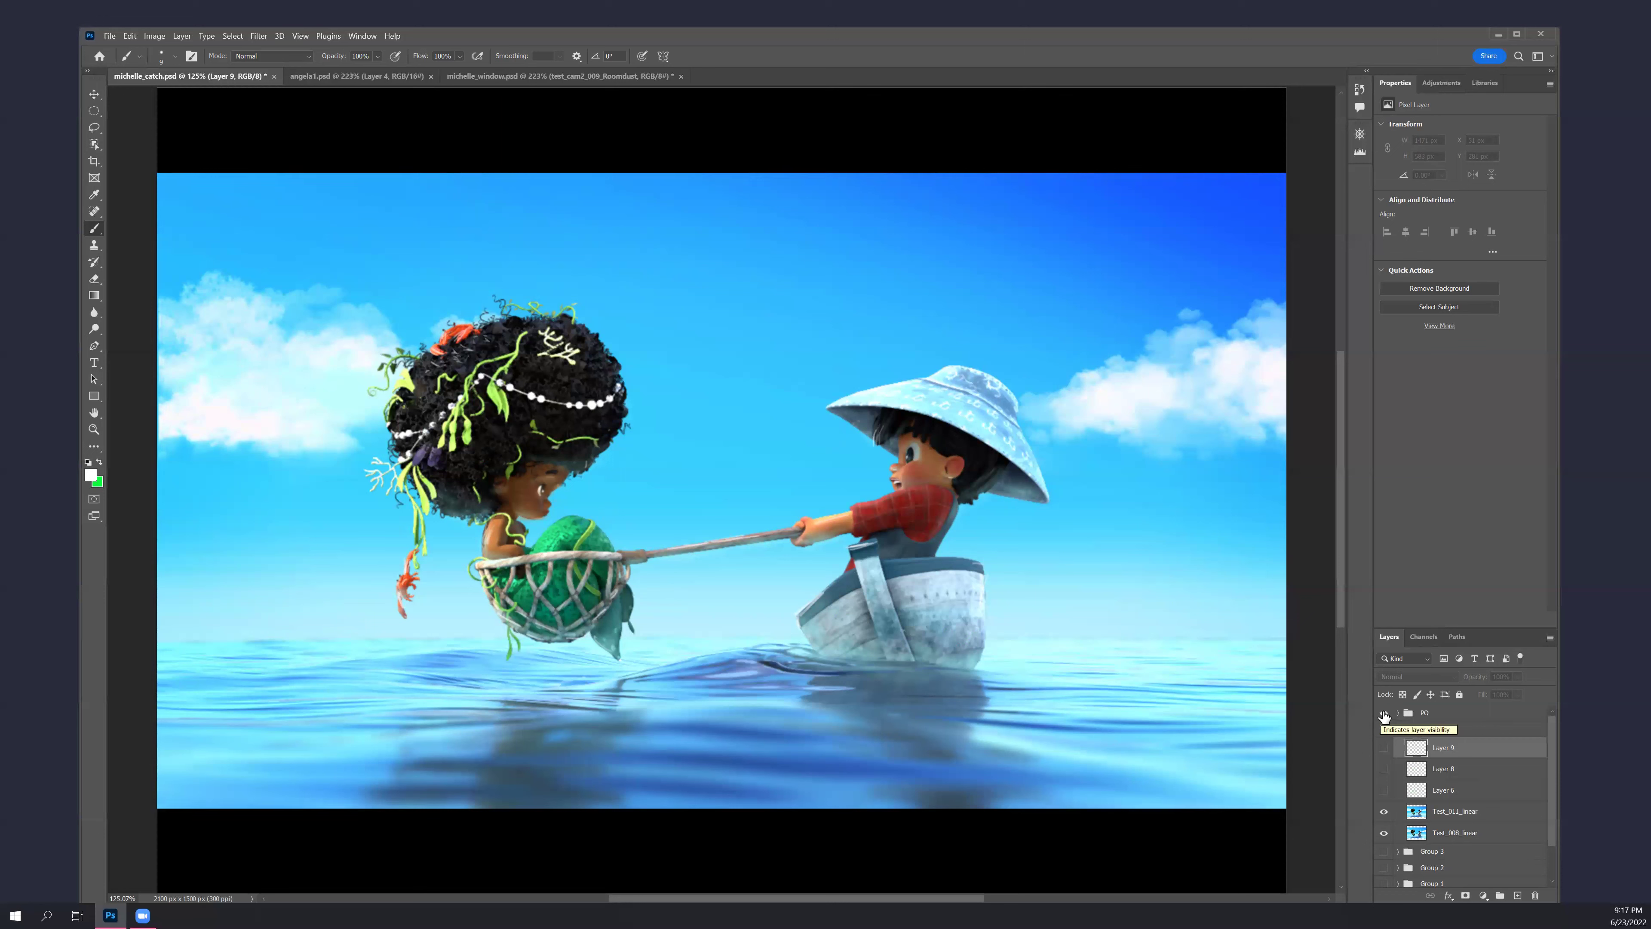
{"action": "left_click", "coordinate": [1384, 713]}
{"action": "left_click", "coordinate": [1383, 713]}
{"action": "left_click", "coordinate": [1384, 713]}
{"action": "left_click", "coordinate": [1385, 713]}
{"action": "left_click", "coordinate": [1384, 718]}
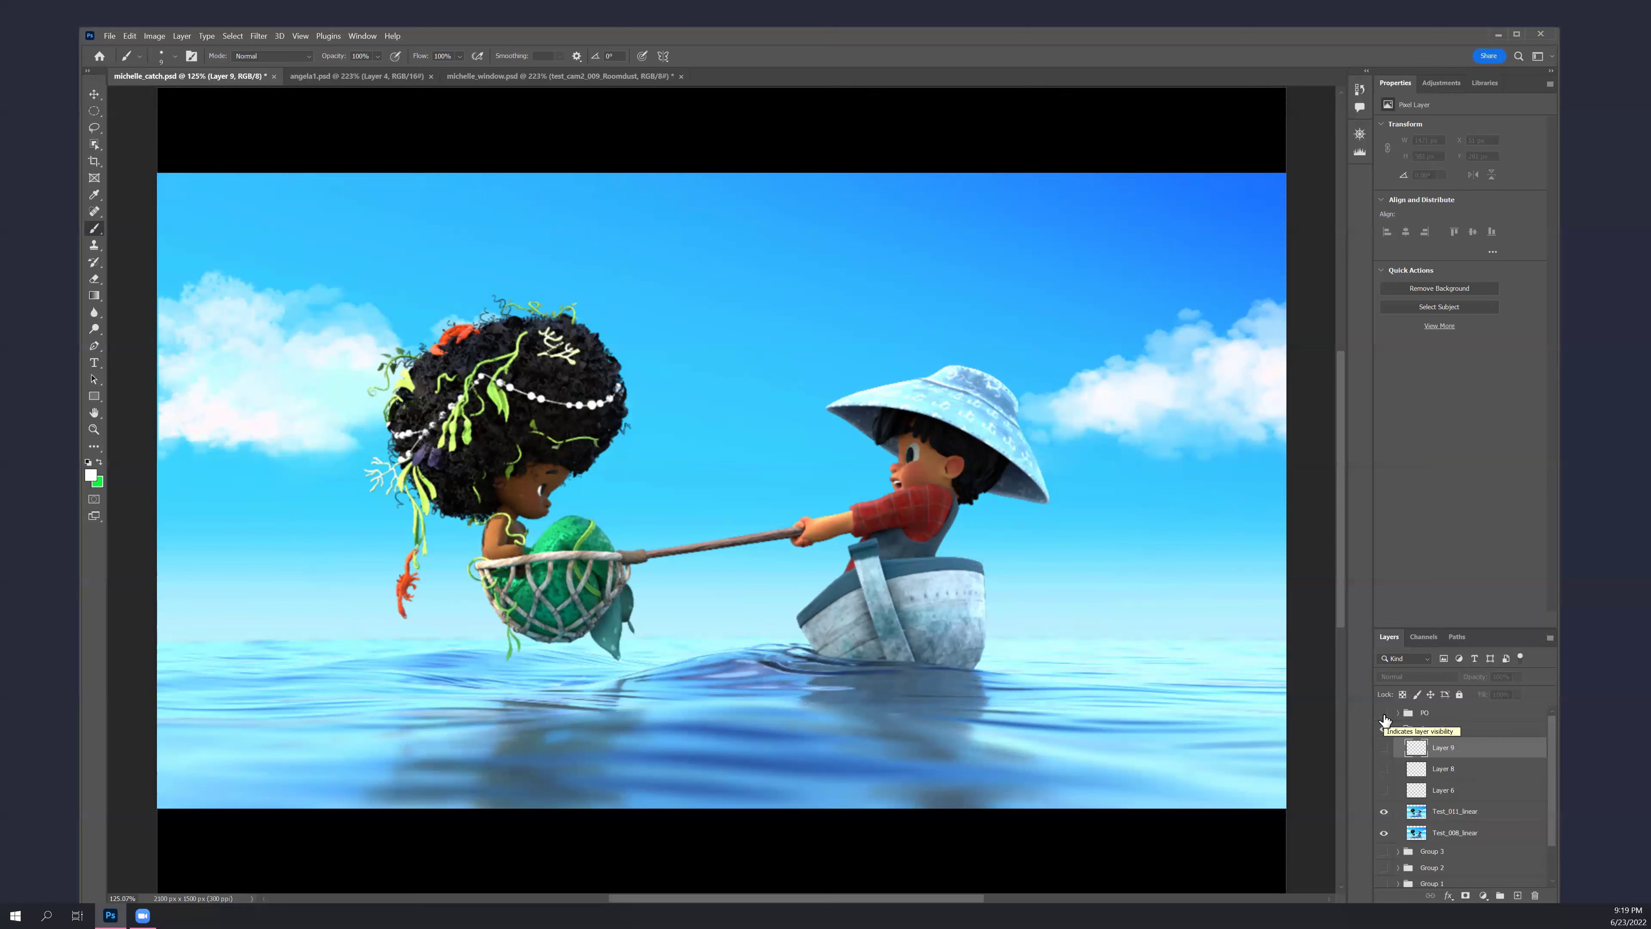
{"action": "left_click", "coordinate": [1385, 718]}
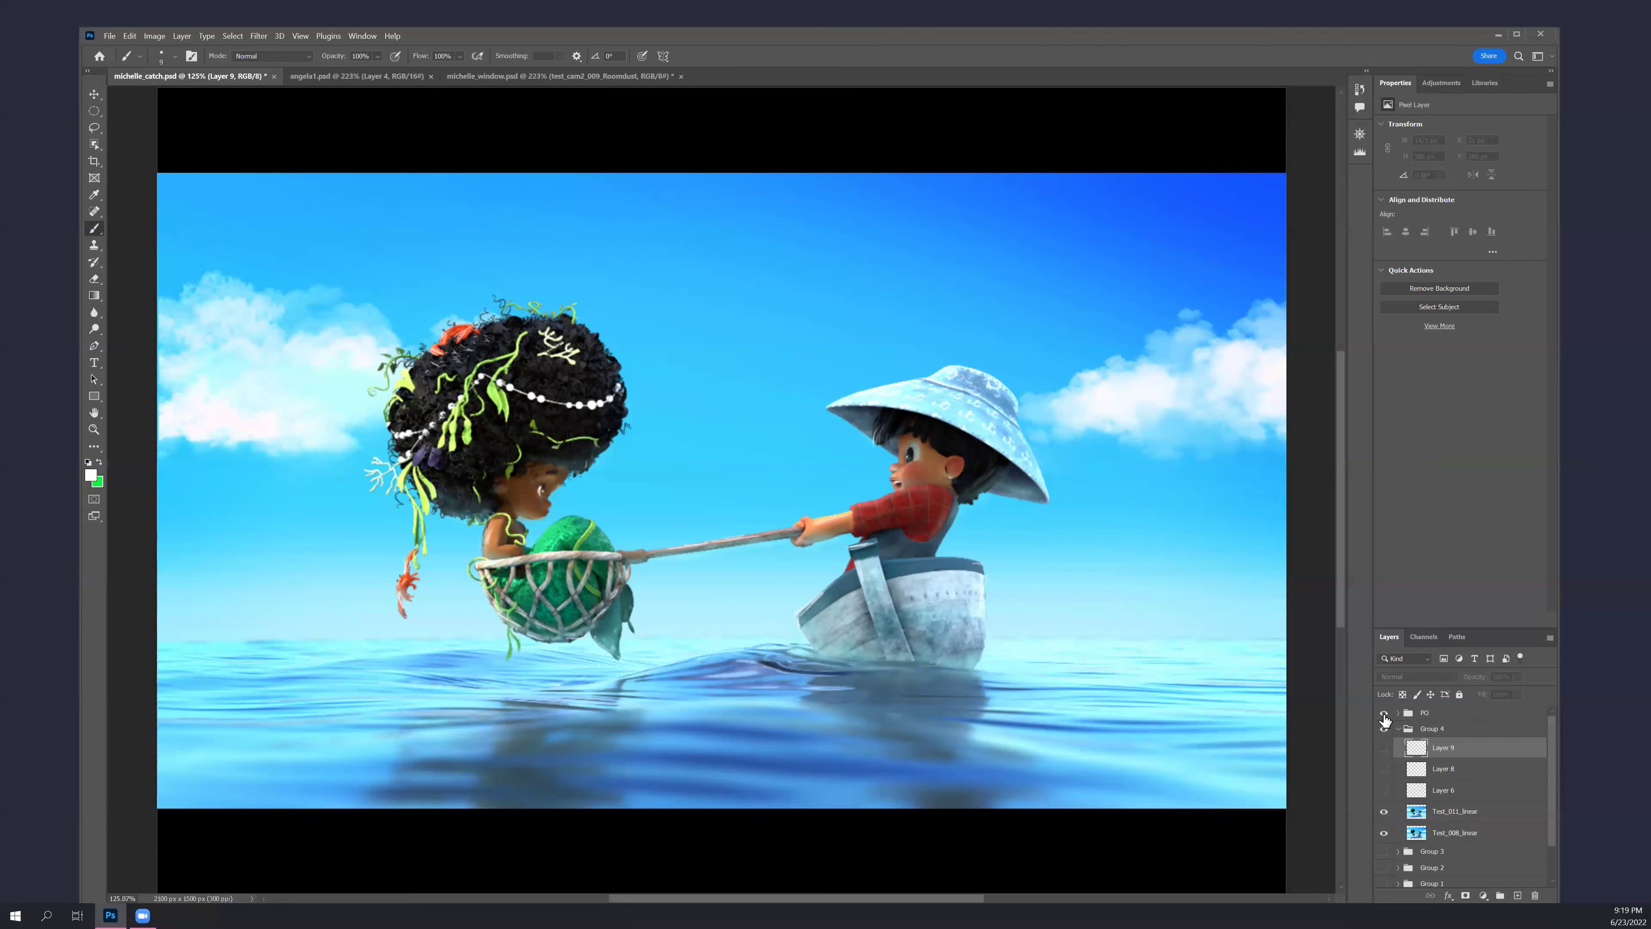
Turn the PO group off and back on, then save michelle_catch.psd
{"action": "left_click", "coordinate": [1384, 719]}
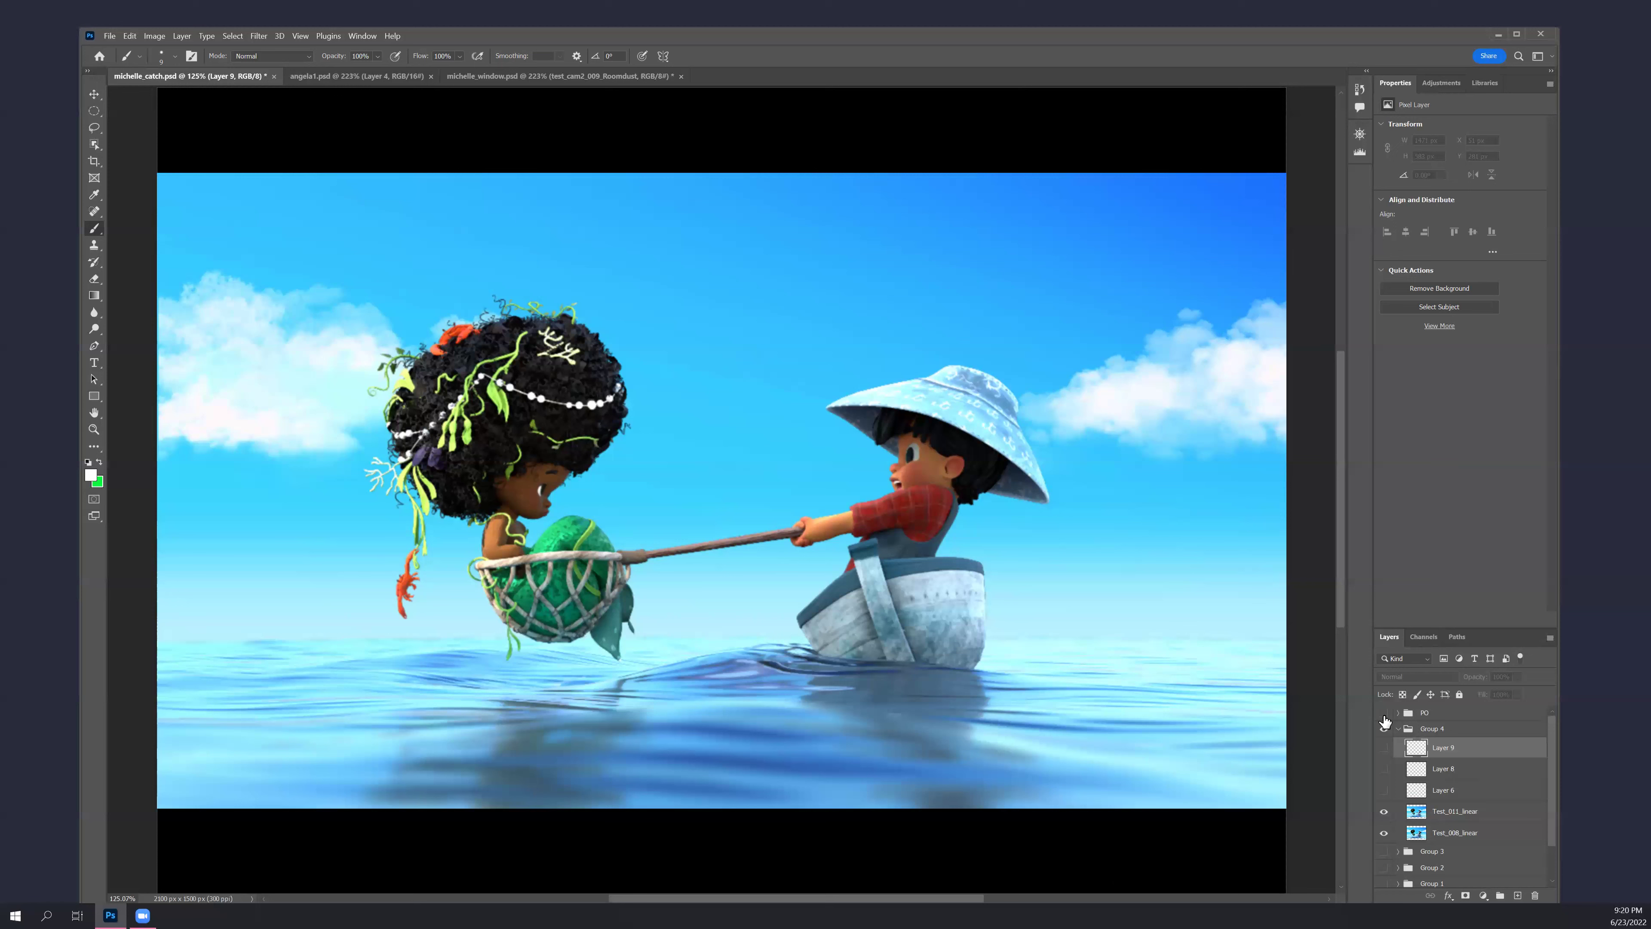
{"action": "left_click", "coordinate": [1384, 714]}
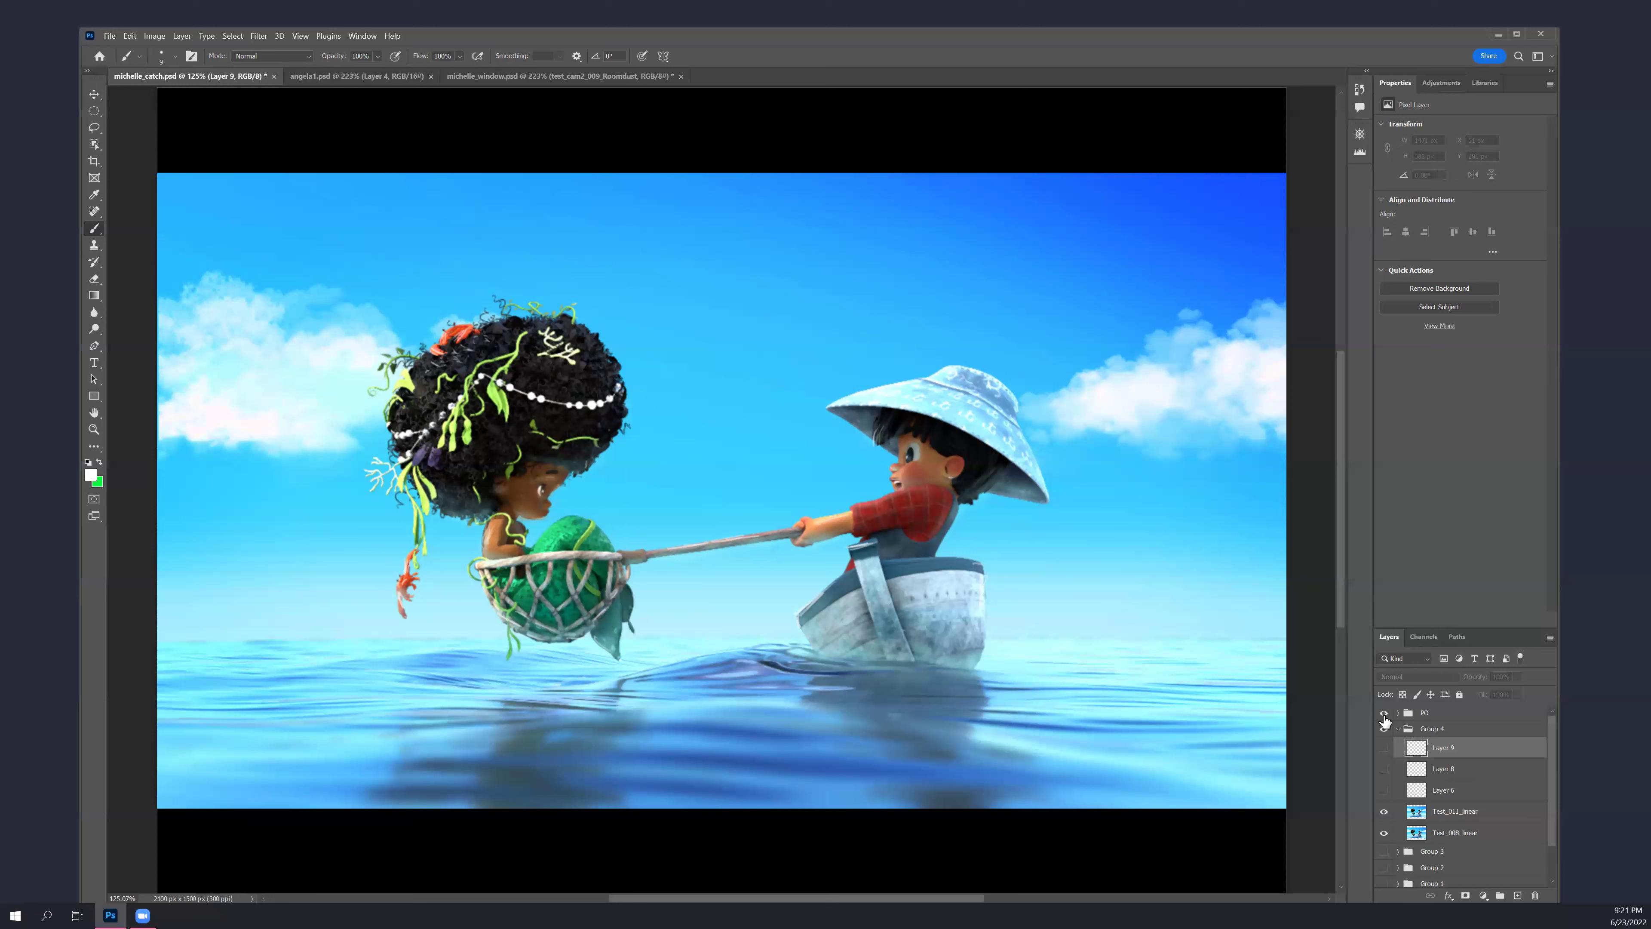
{"action": "key", "text": "ctrl+s"}
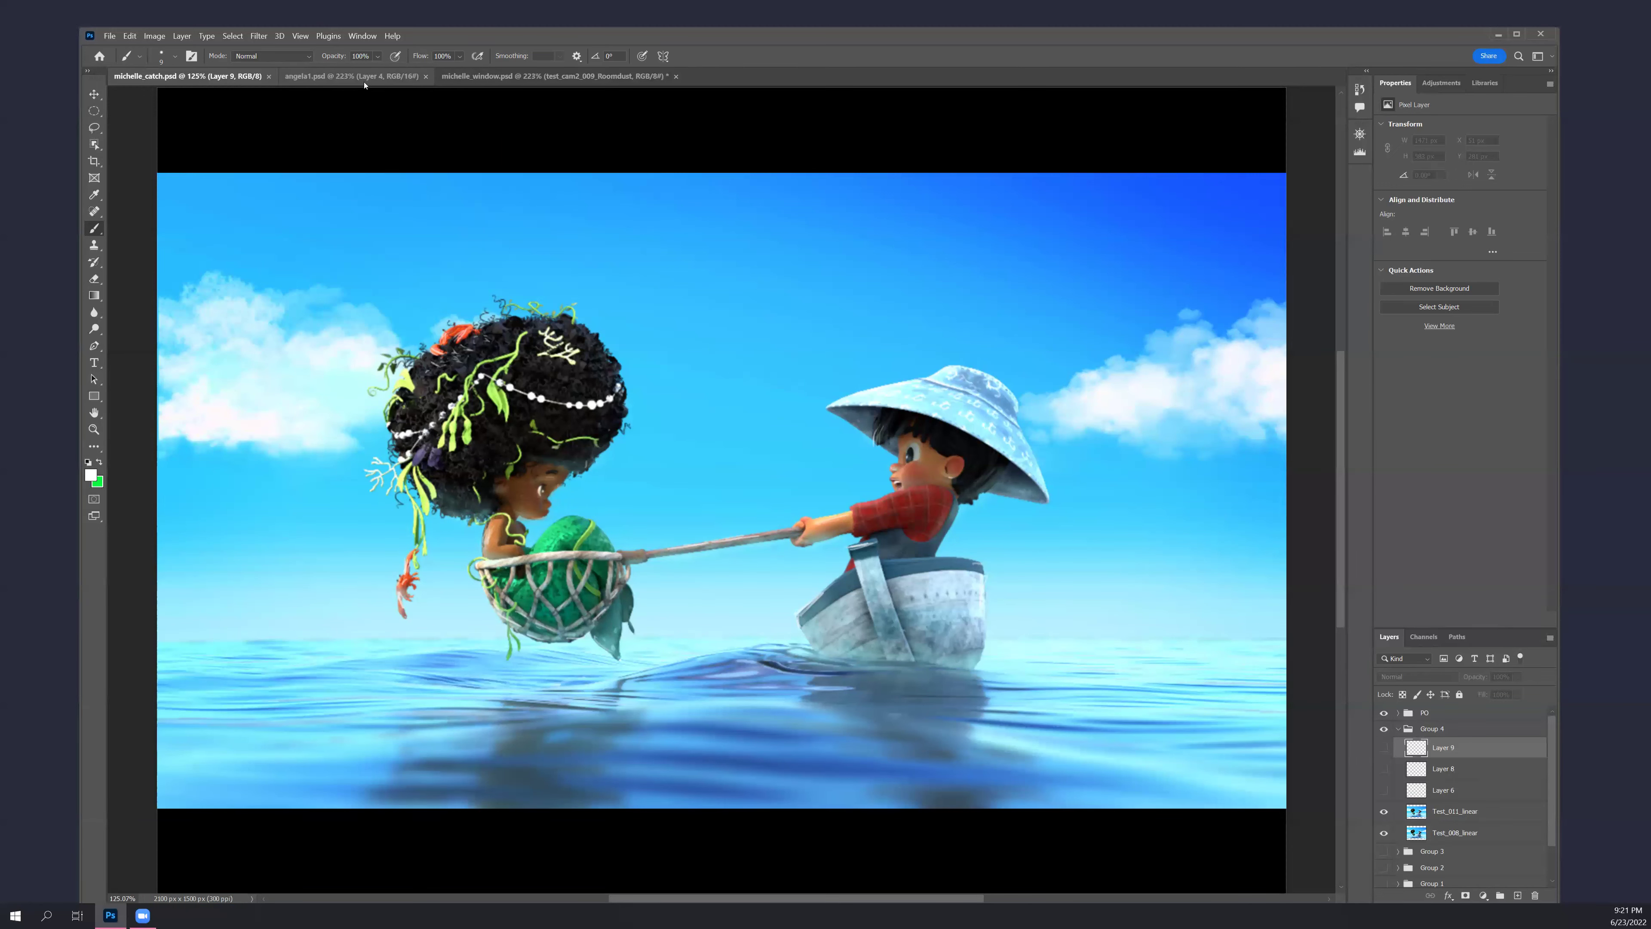
Switch to angela1.psd and turn Layer 10 off and back on to compare the green glow
{"action": "key", "text": "ctrl+Tab"}
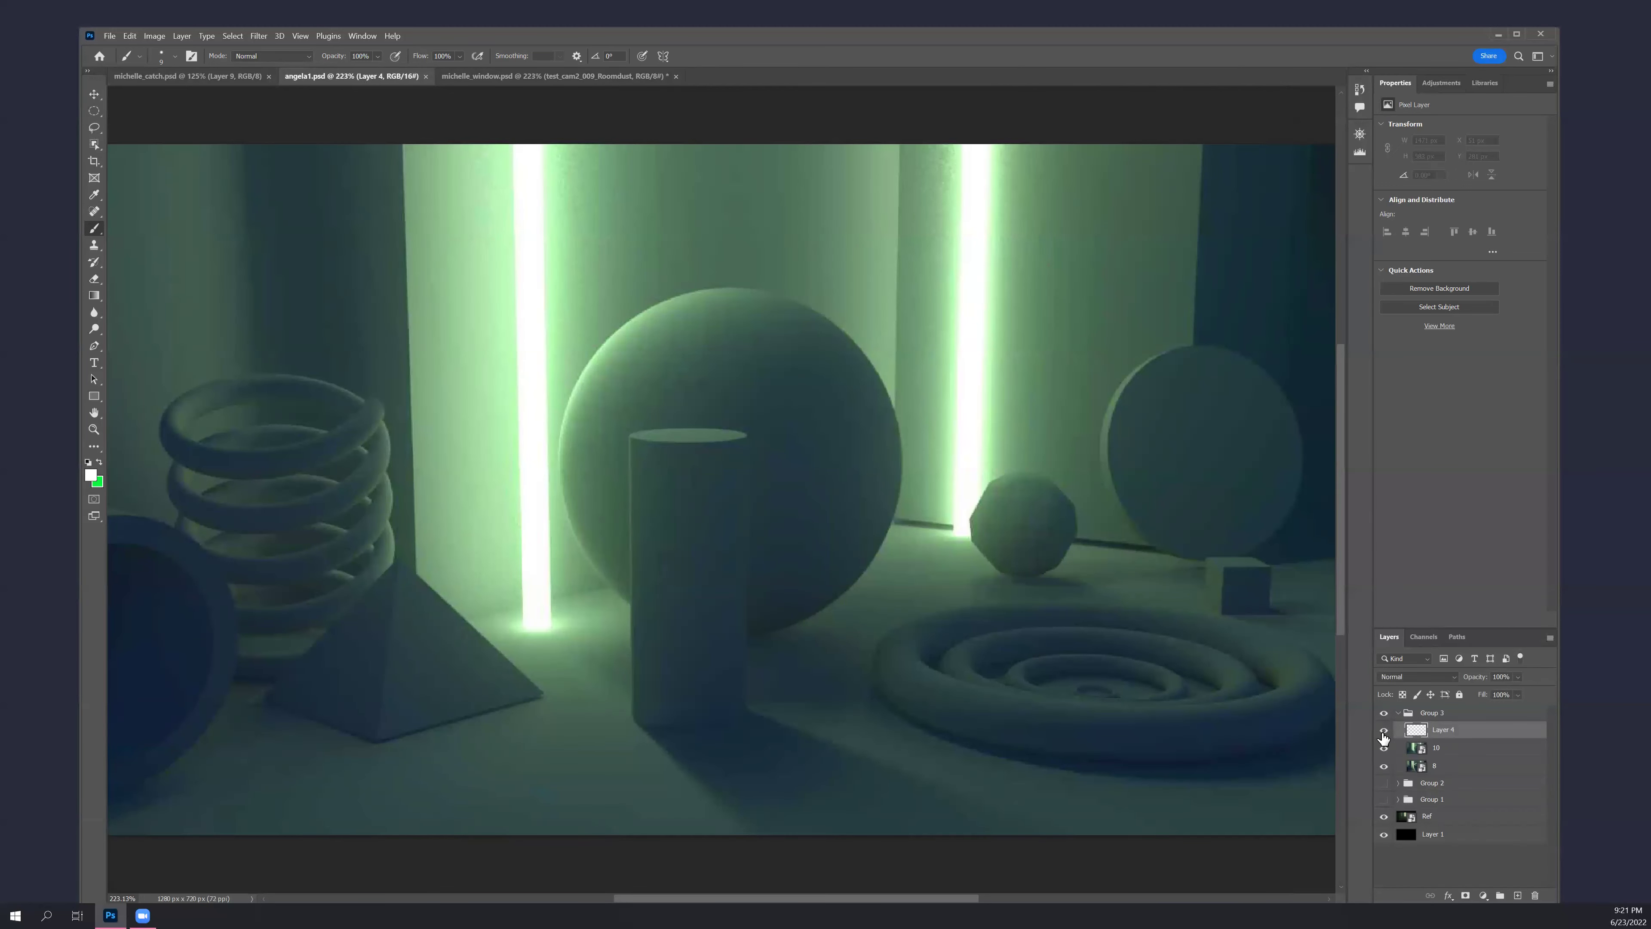
{"action": "left_click", "coordinate": [1385, 748]}
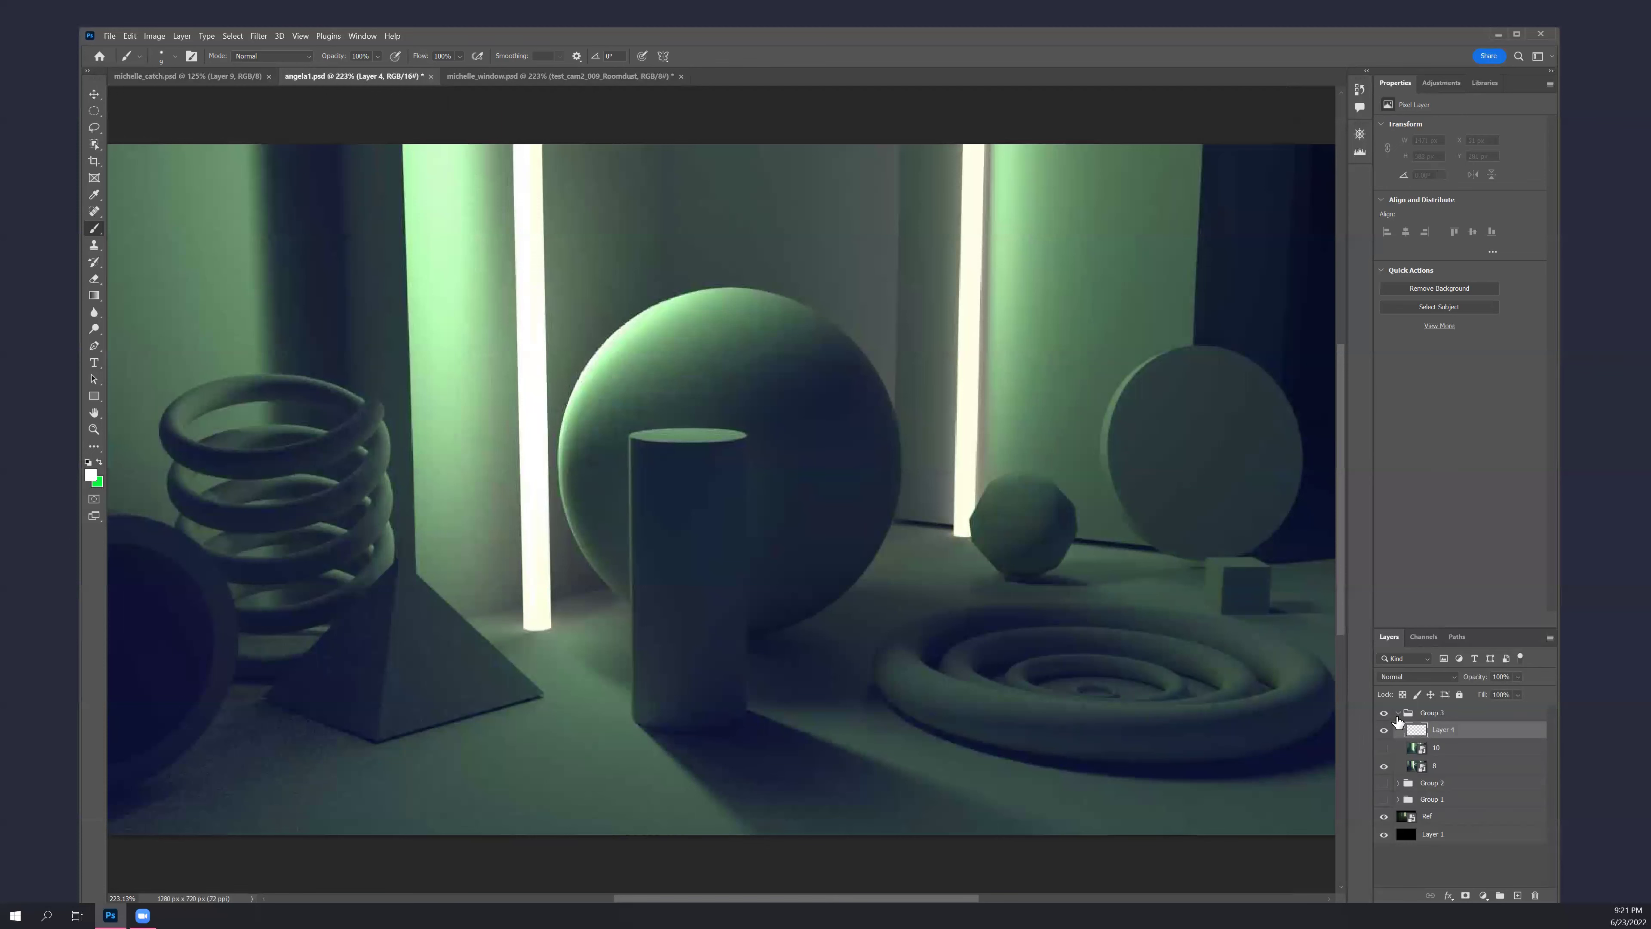
{"action": "left_click", "coordinate": [1384, 749]}
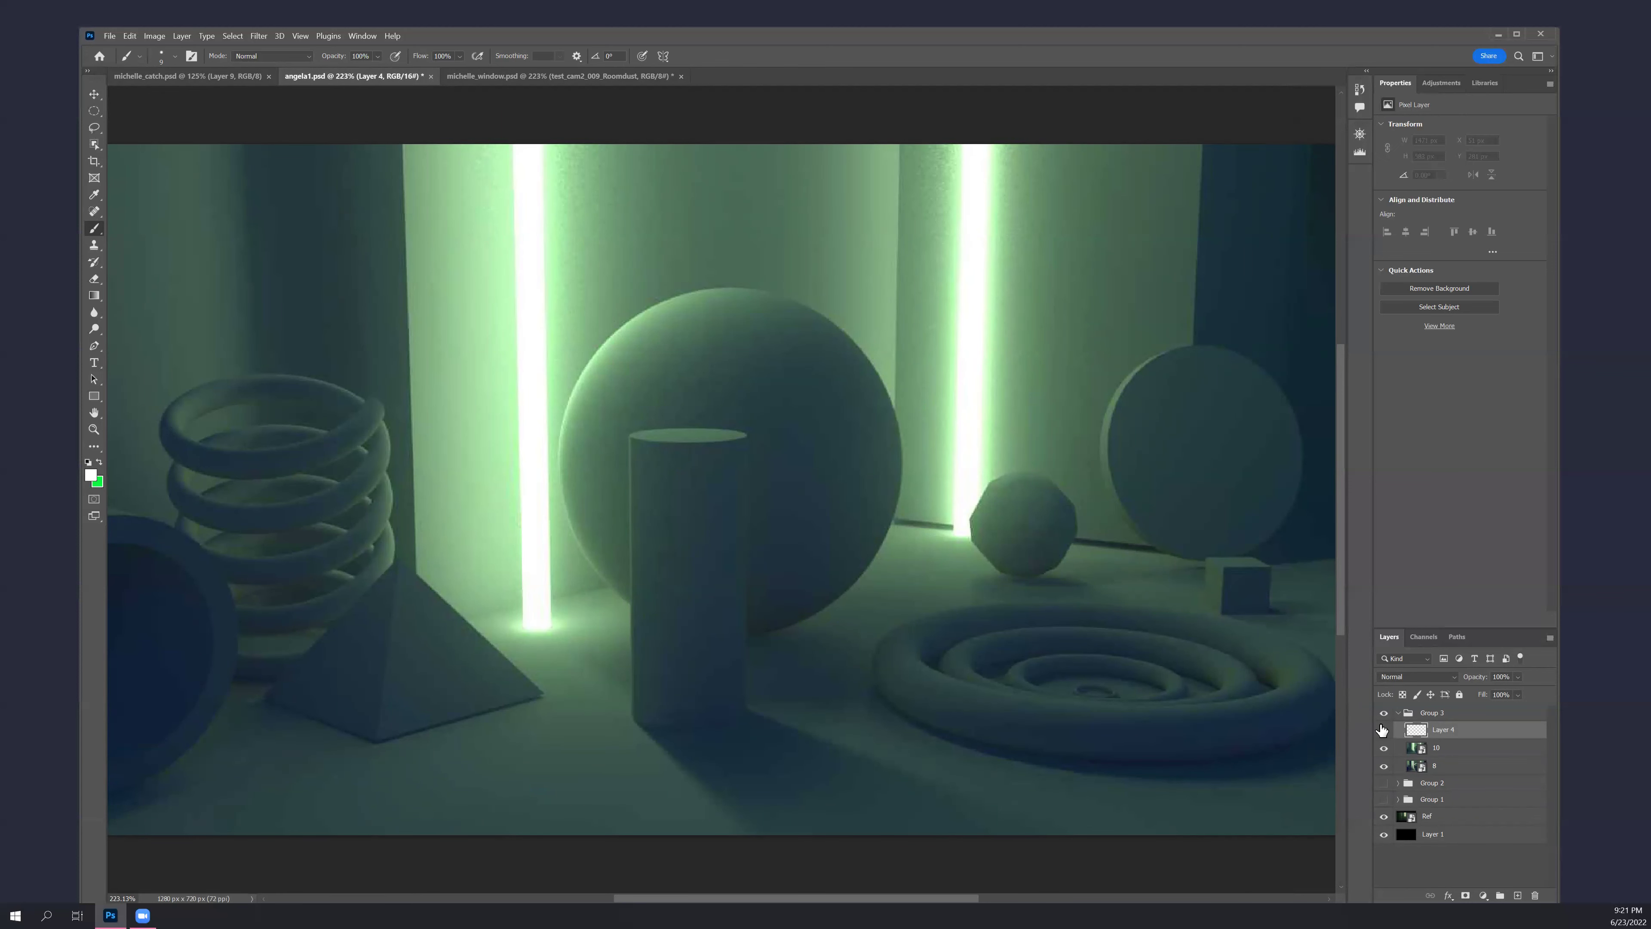
Compare the render against the Ref corridor photo by toggling Group 3 and Layer 10, leaving both visible
{"action": "left_click", "coordinate": [1388, 714]}
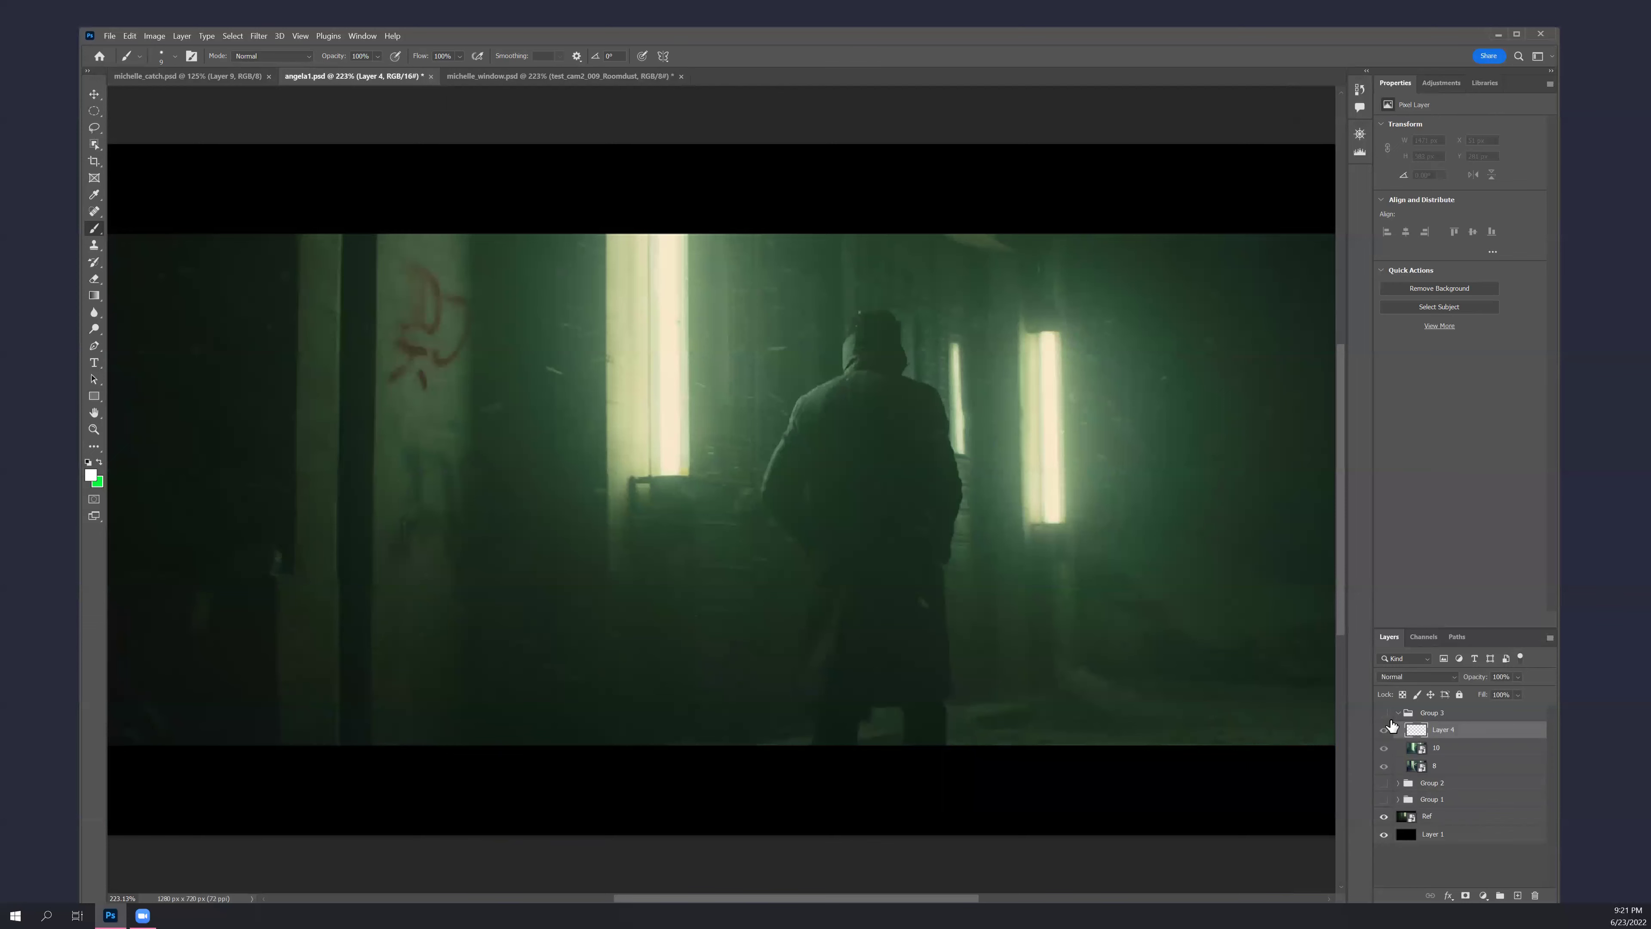
{"action": "left_click", "coordinate": [1384, 749]}
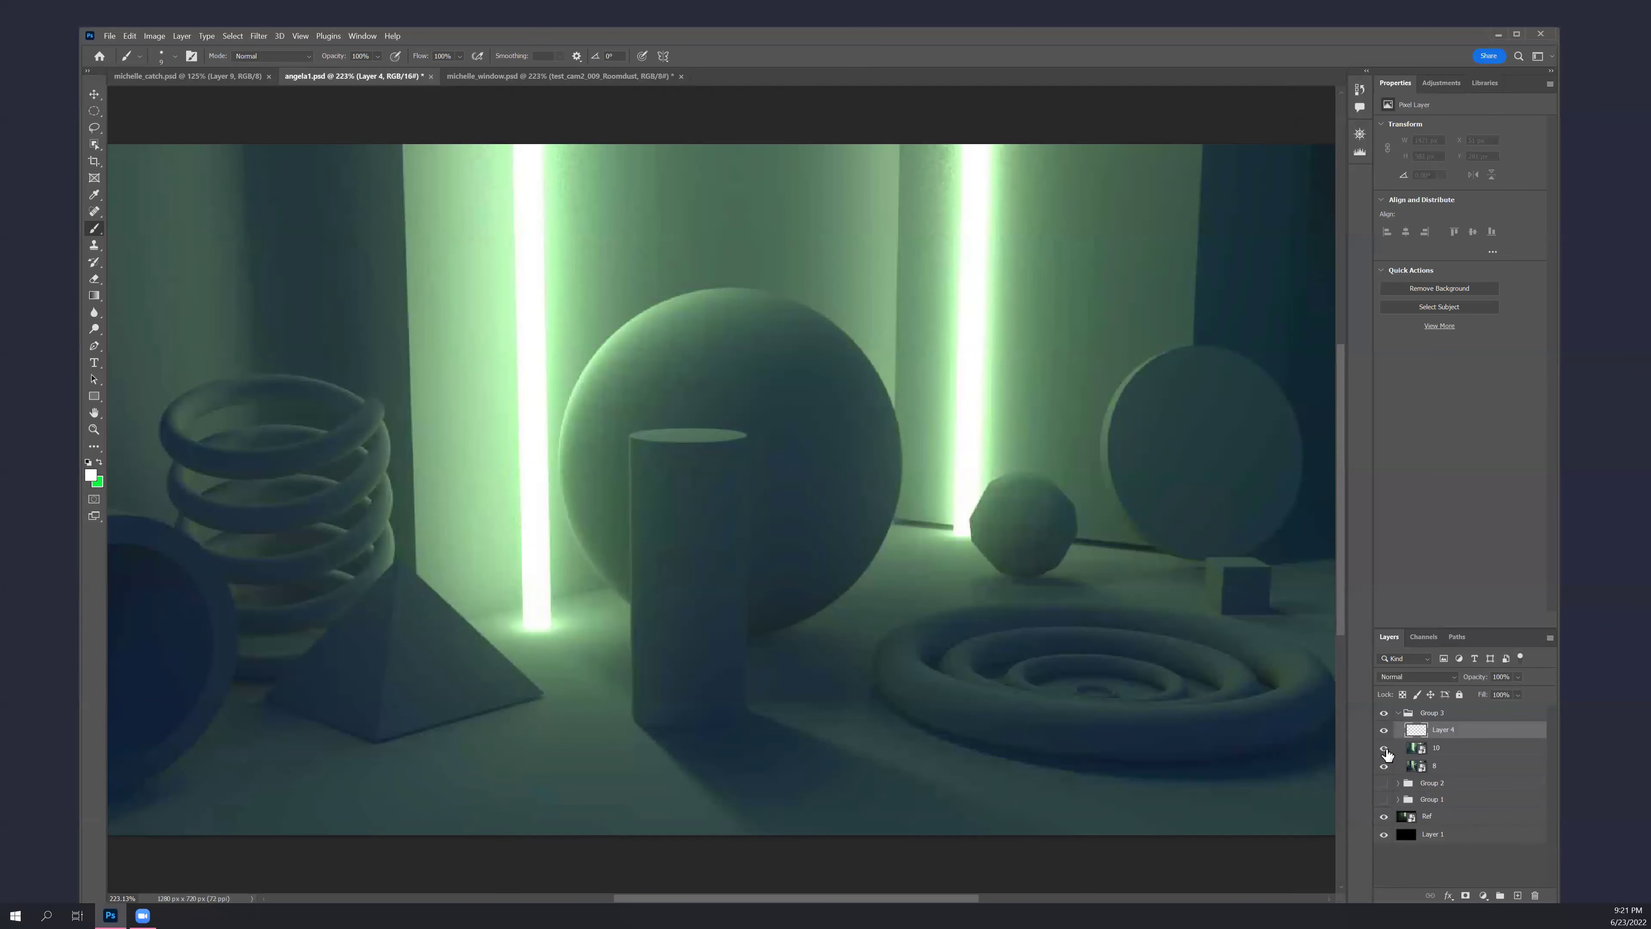
{"action": "left_click", "coordinate": [1384, 748]}
{"action": "left_click", "coordinate": [1388, 714]}
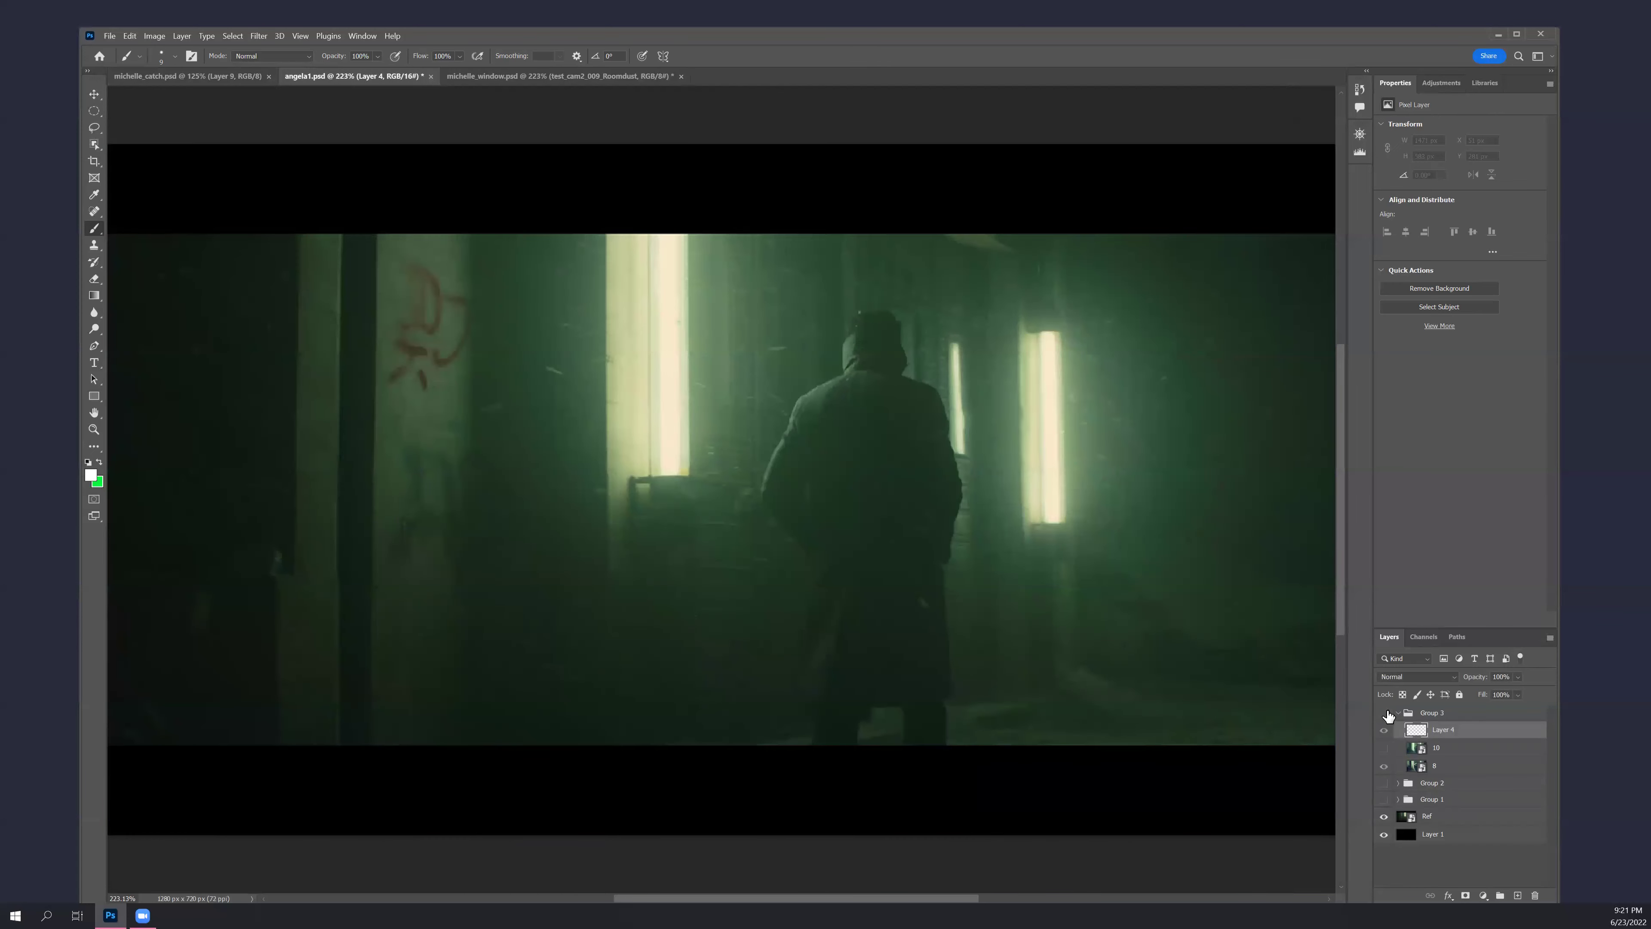
{"action": "left_click", "coordinate": [1388, 714]}
{"action": "left_click", "coordinate": [1387, 714]}
{"action": "left_click", "coordinate": [1386, 713]}
{"action": "left_click", "coordinate": [1384, 749]}
{"action": "left_click", "coordinate": [1386, 714]}
{"action": "left_click", "coordinate": [1386, 714]}
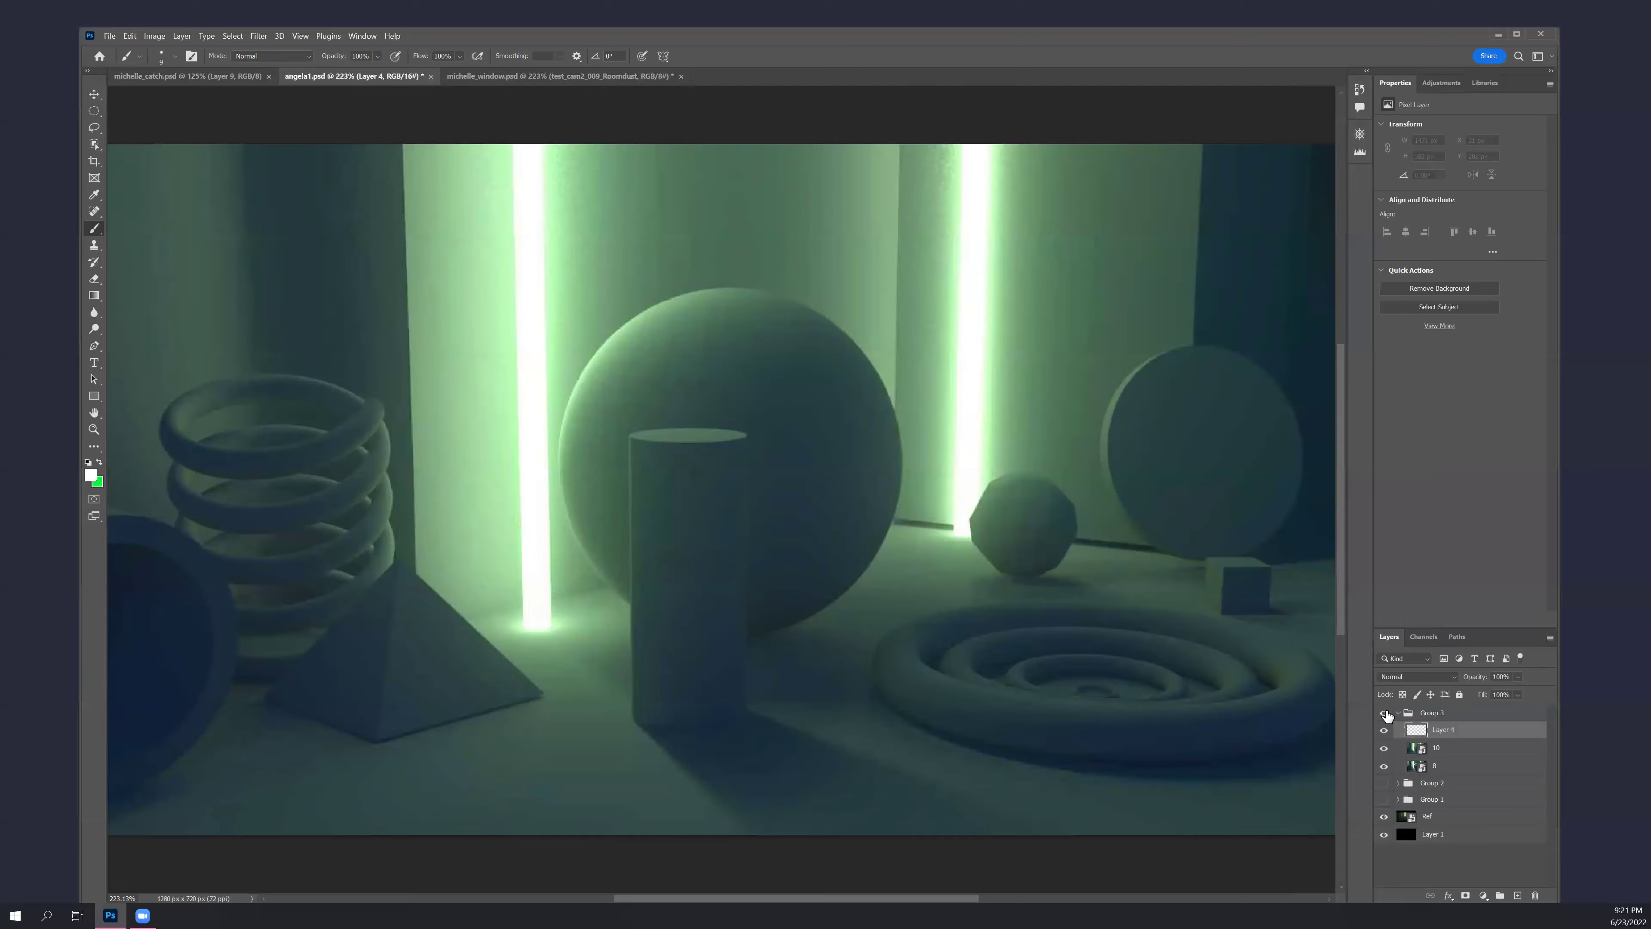
{"action": "left_click", "coordinate": [1386, 713]}
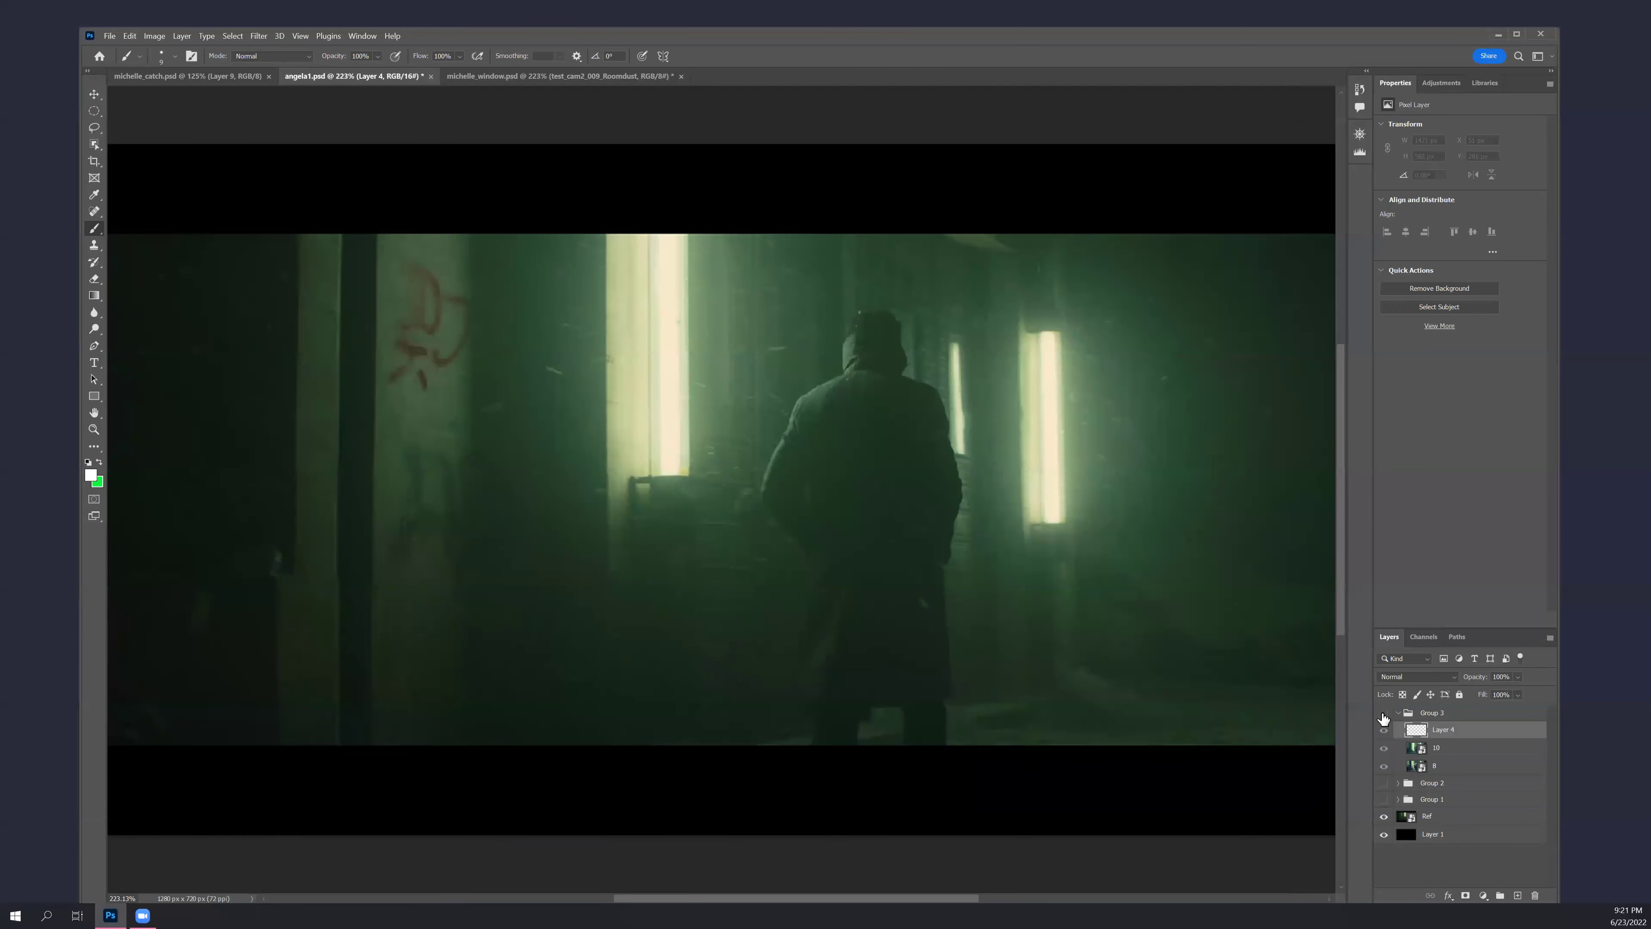
{"action": "left_click", "coordinate": [1385, 713]}
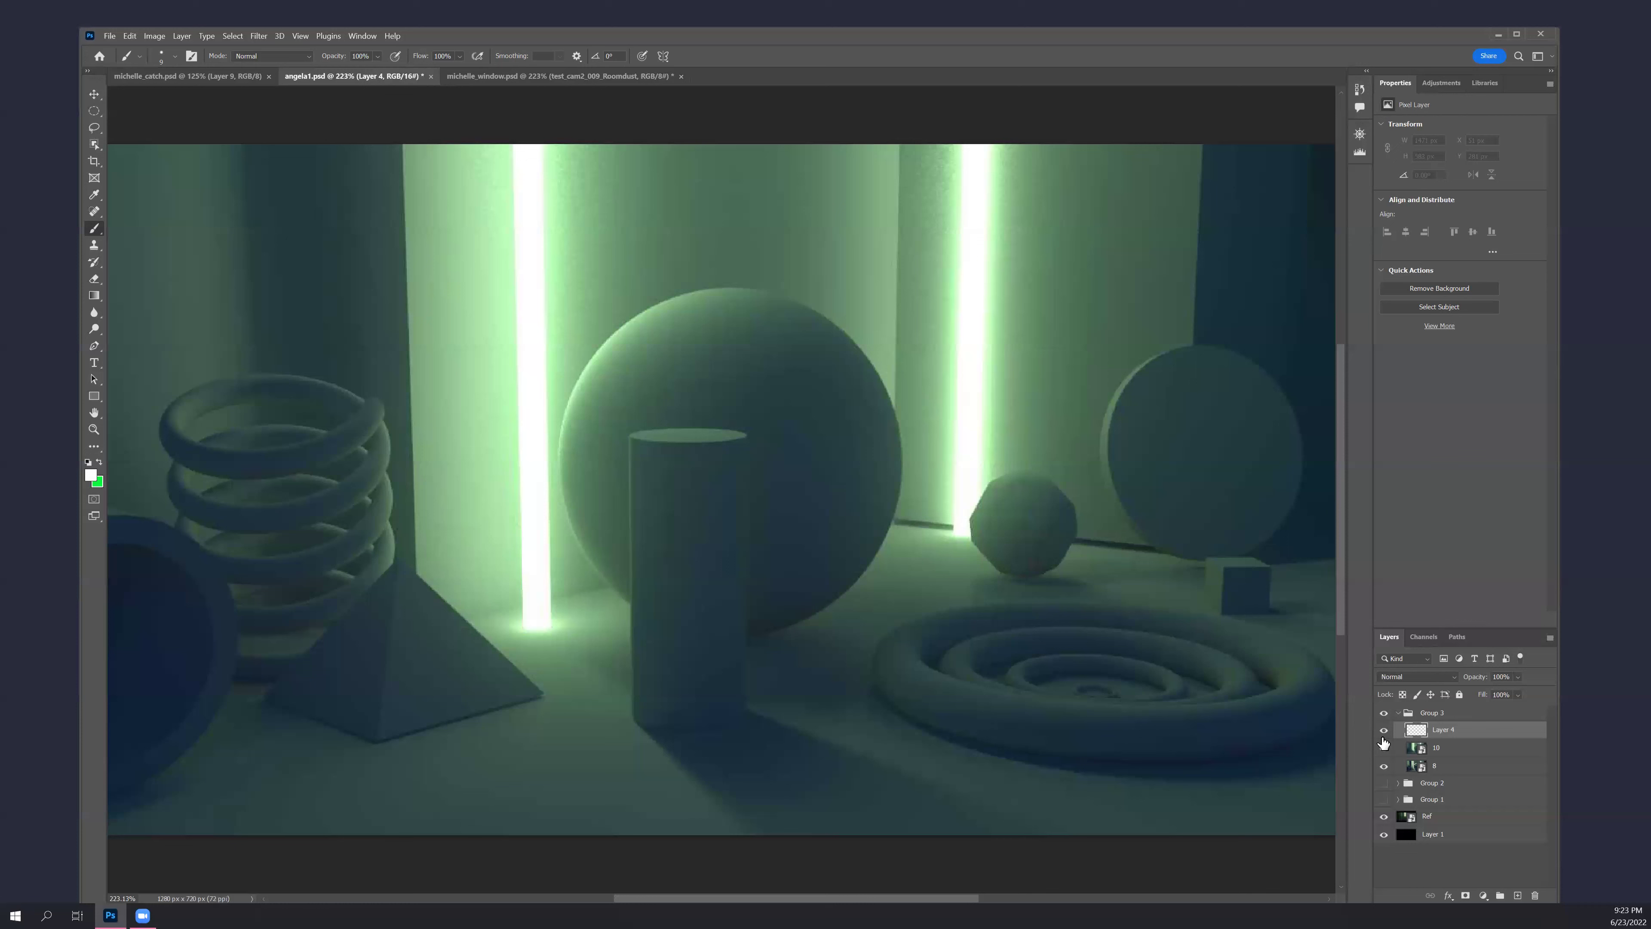
Turn Layer 10 off and on several times to compare, ending with it visible
{"action": "left_click", "coordinate": [1384, 747]}
{"action": "left_click", "coordinate": [1384, 748]}
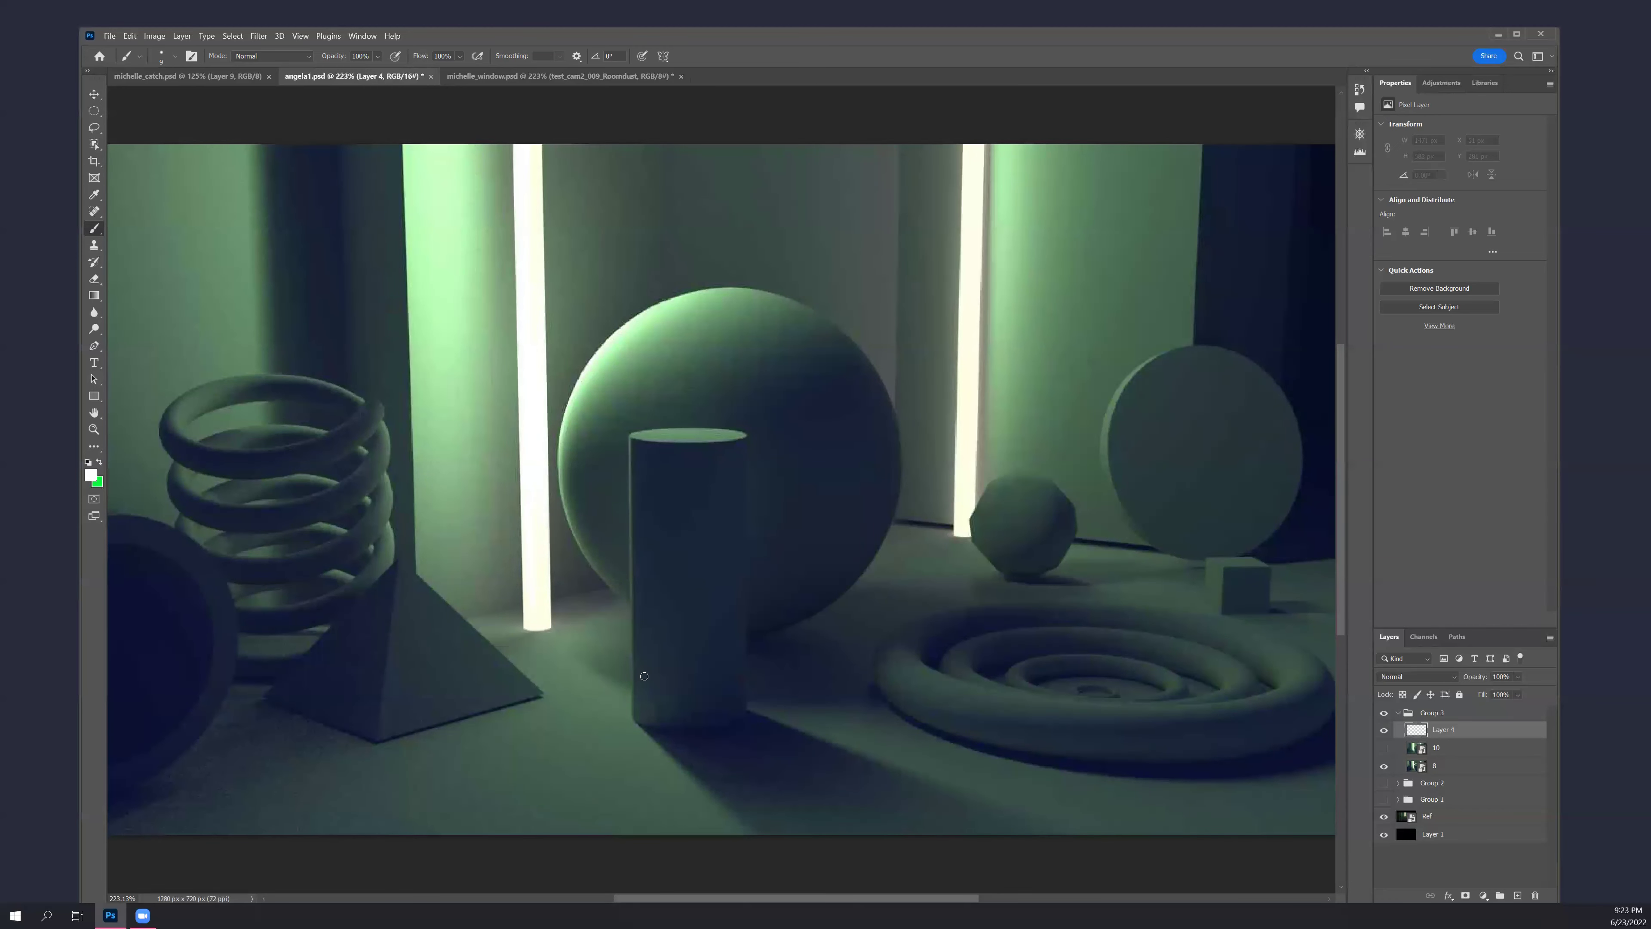
{"action": "left_click", "coordinate": [1384, 749]}
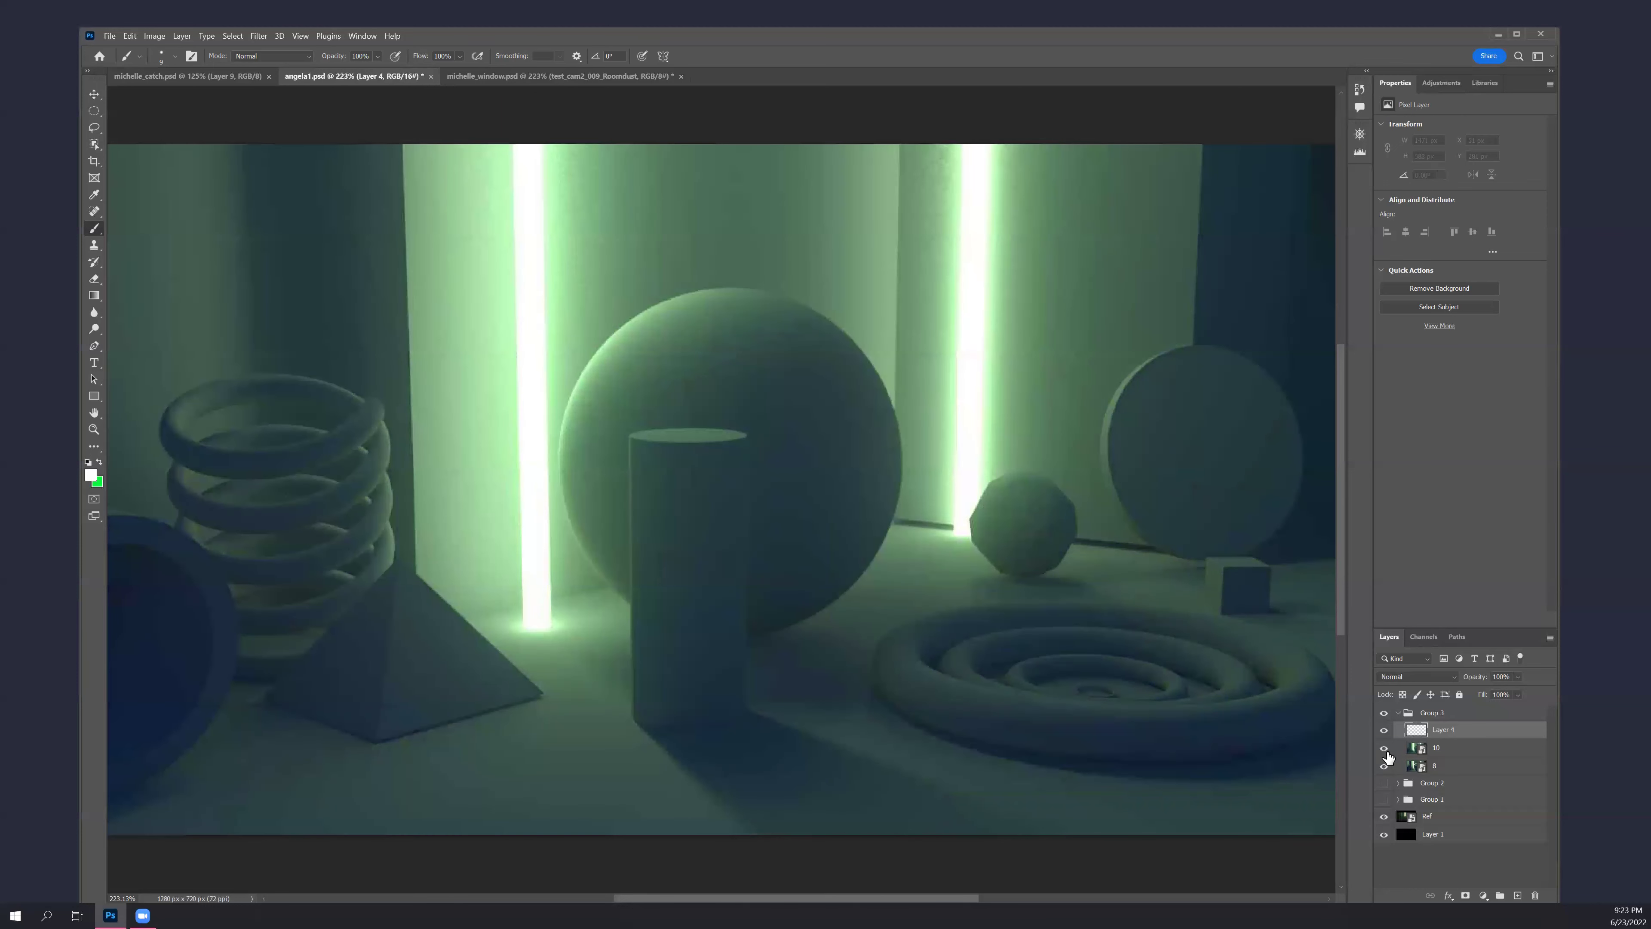
{"action": "left_click", "coordinate": [1385, 750]}
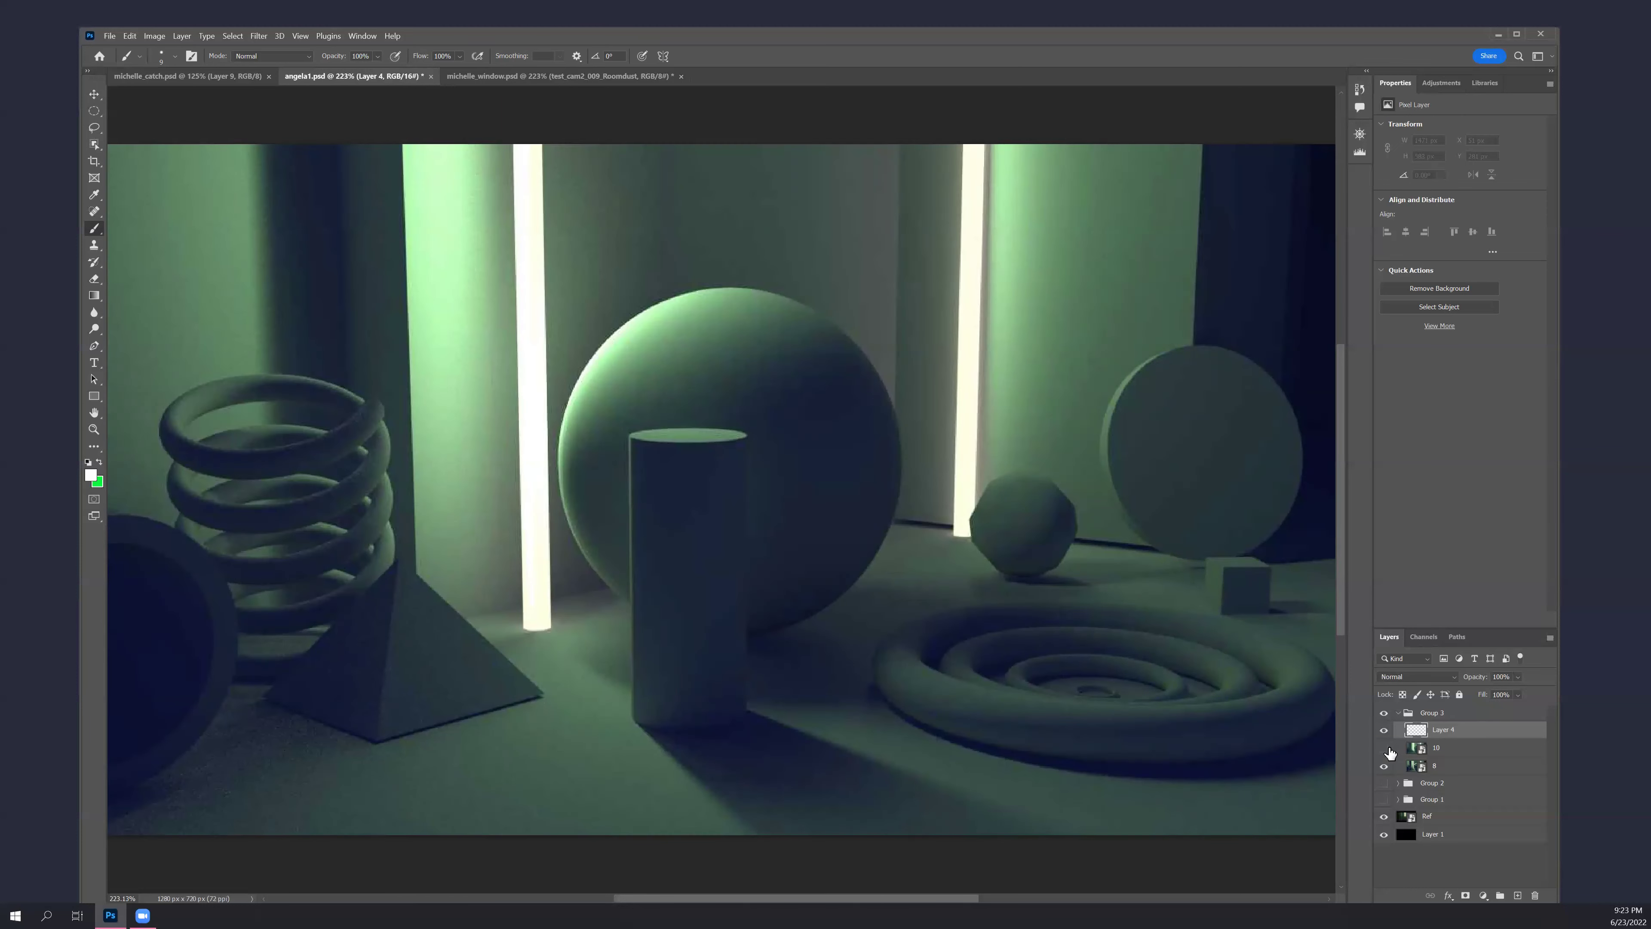
{"action": "left_click", "coordinate": [1385, 750]}
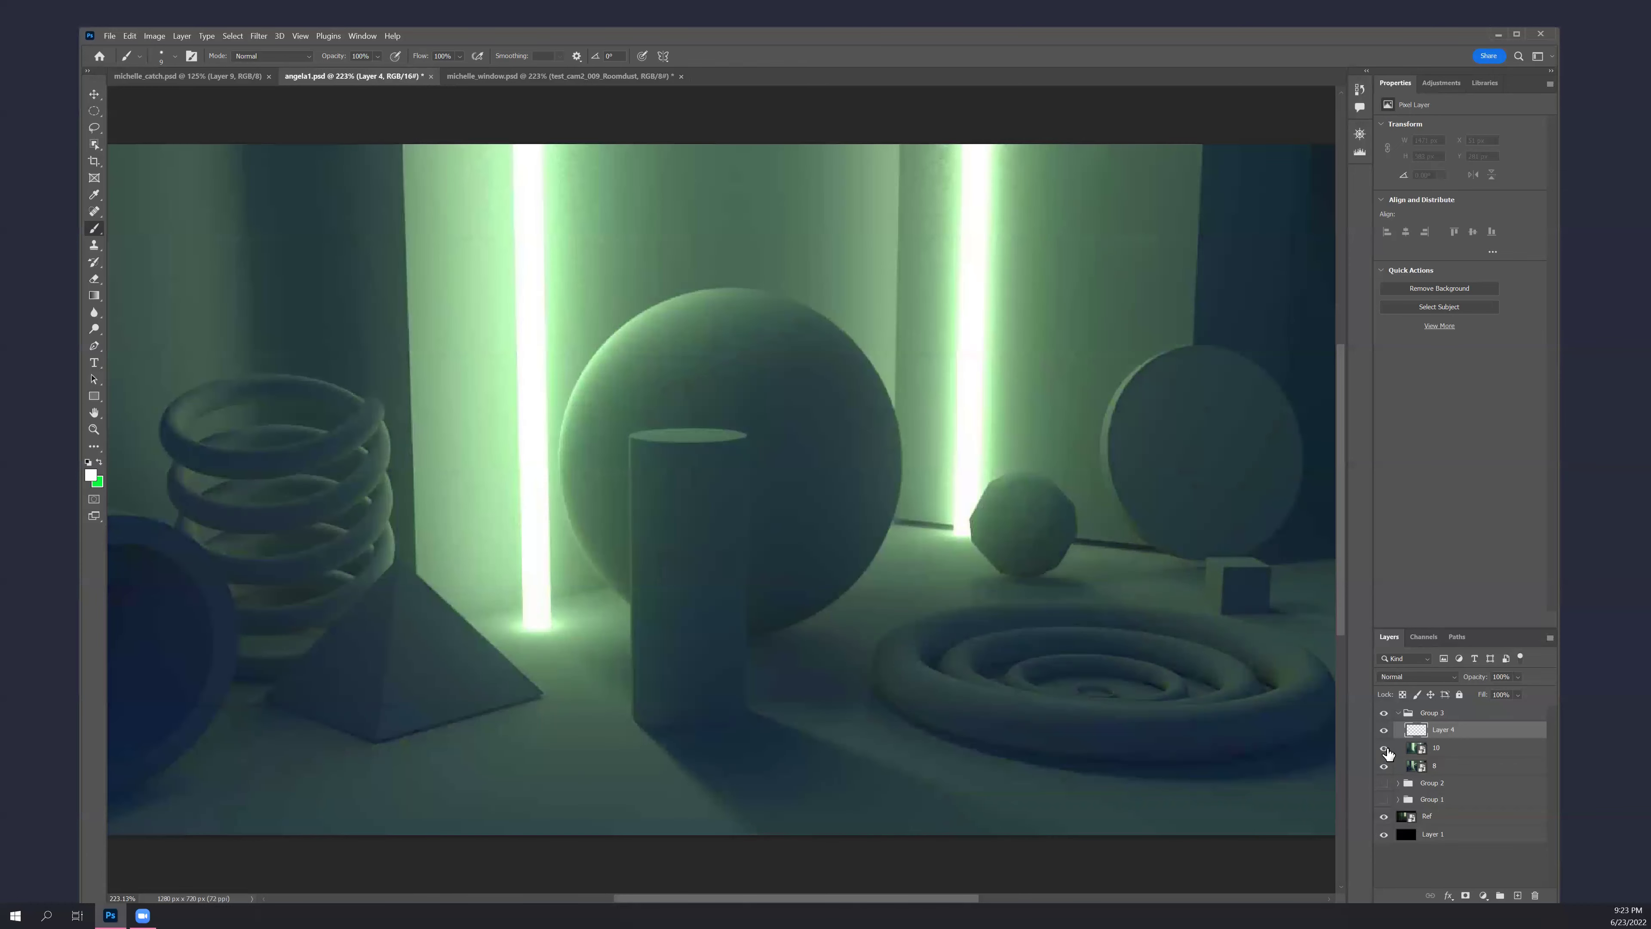
Check Group 3 against the Ref photo once more, then save angela1.psd
{"action": "left_click", "coordinate": [1384, 713]}
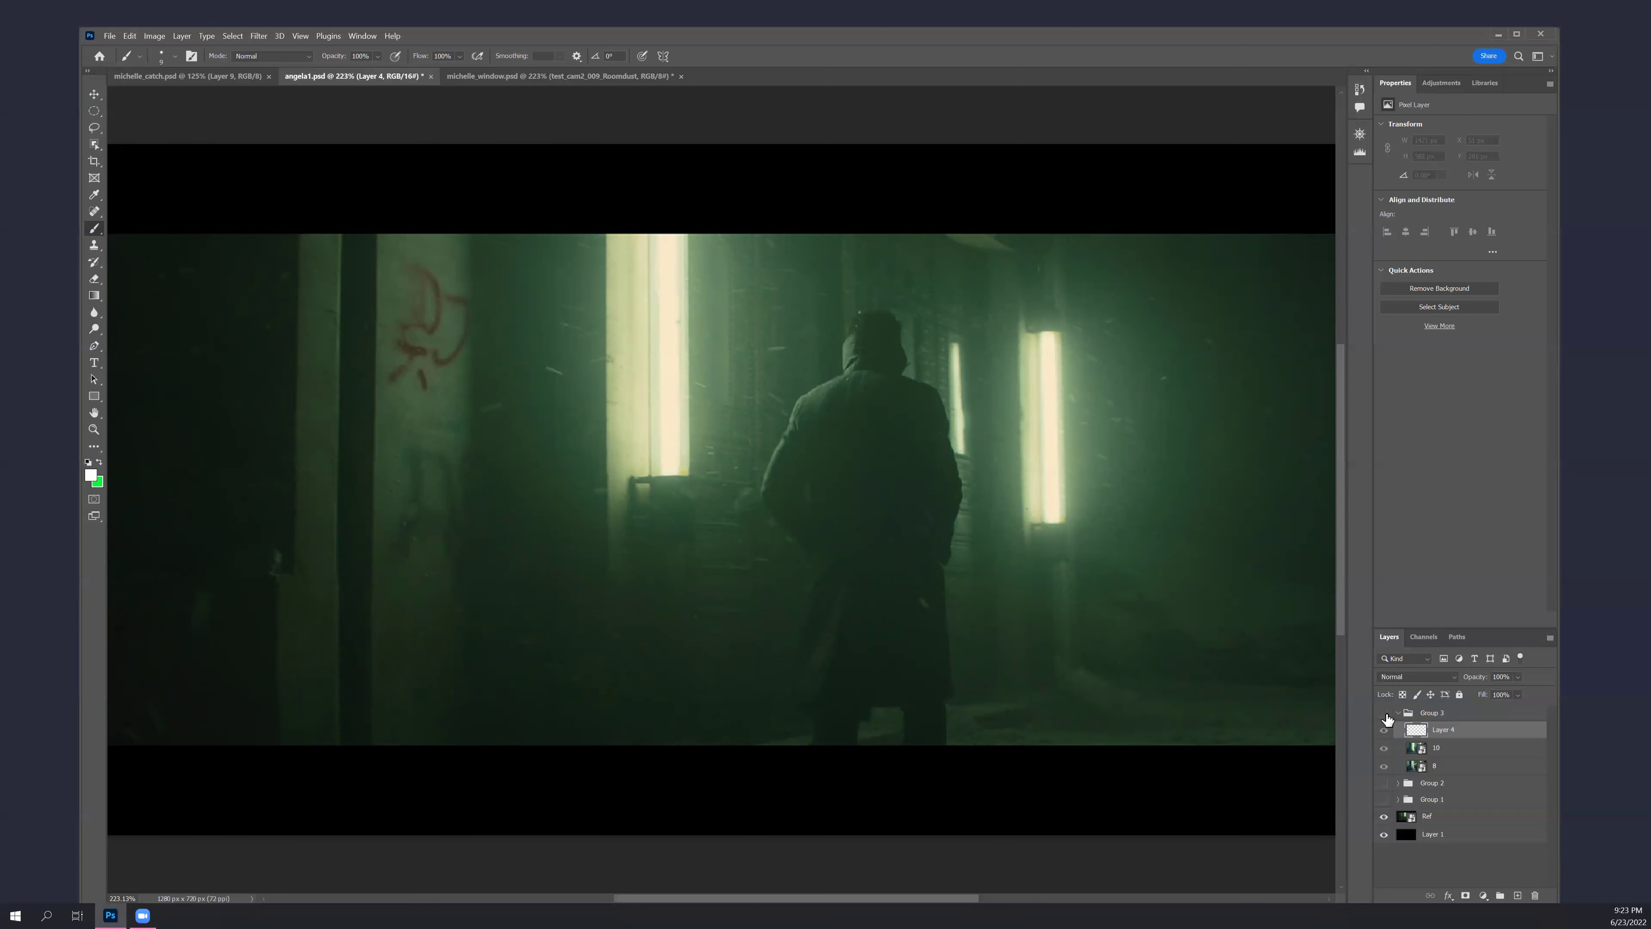
{"action": "left_click", "coordinate": [1386, 713]}
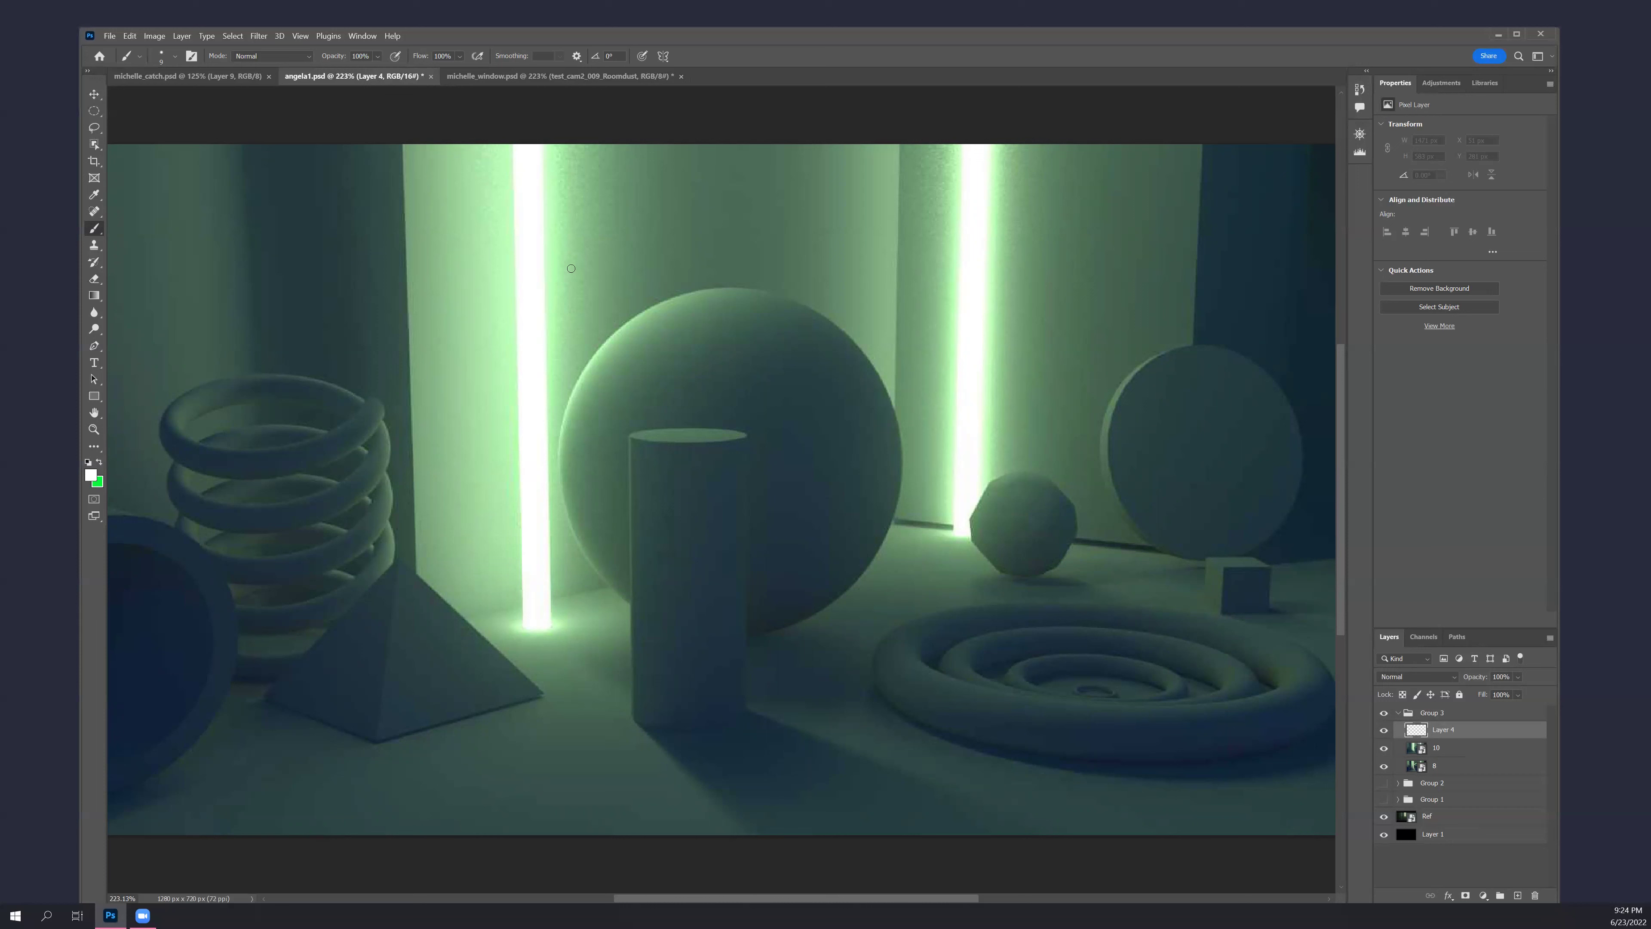
{"action": "key", "text": "ctrl+s"}
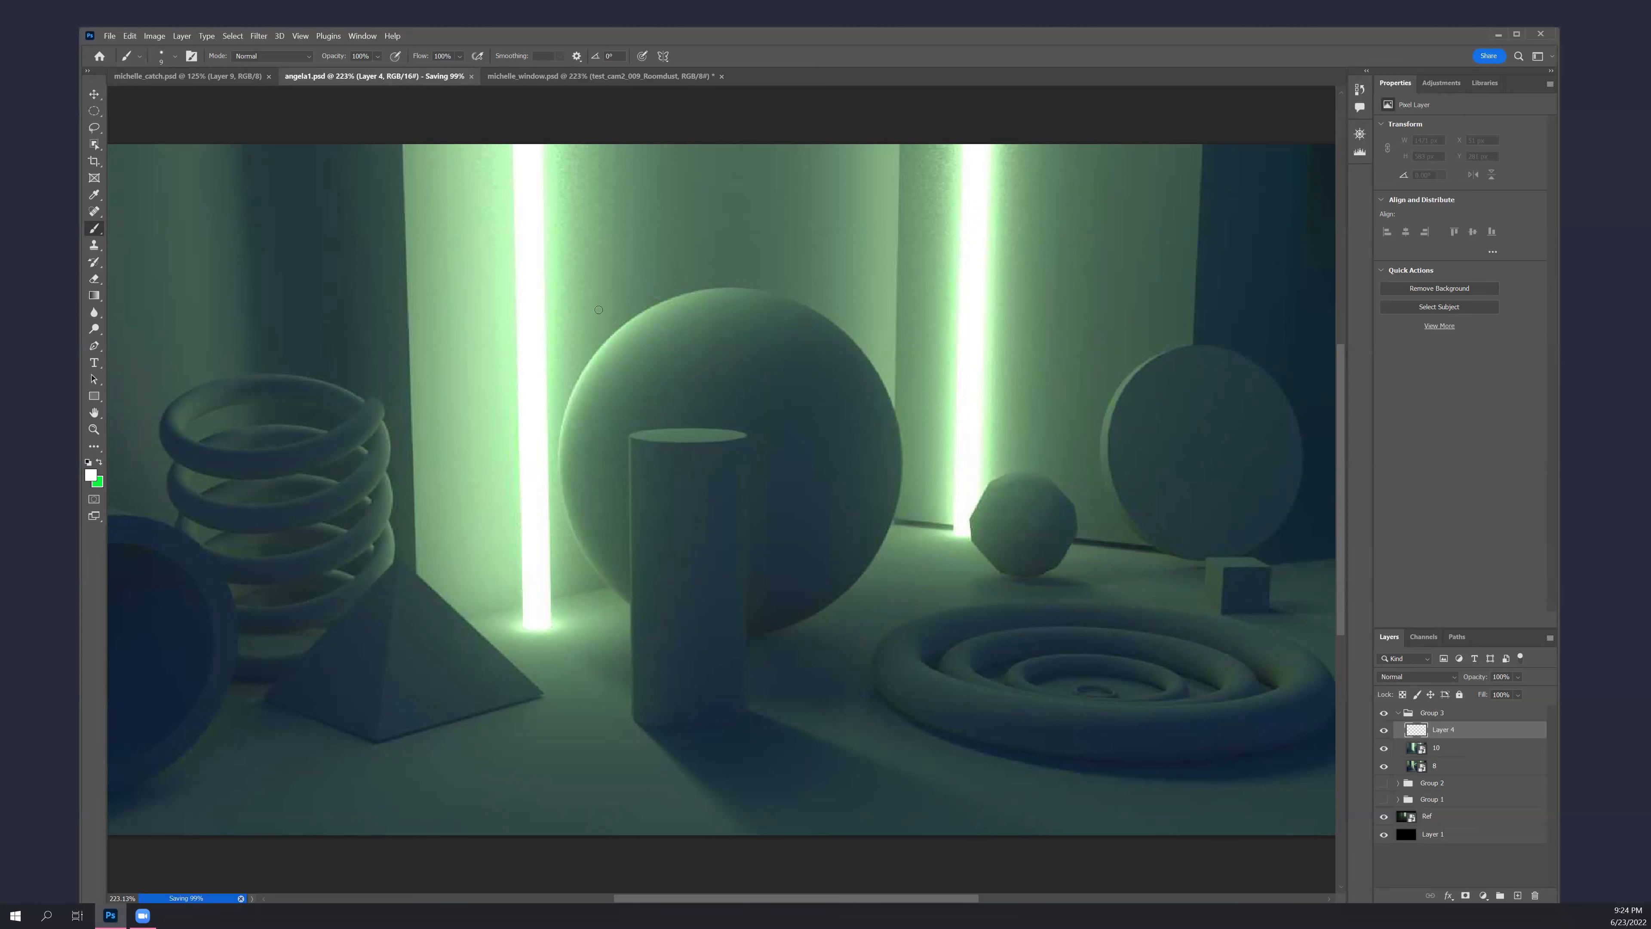
In michelle_window.psd, hide the Room Dust pass and compare Key Only with the warmer render using Group 4
{"action": "left_click", "coordinate": [577, 81]}
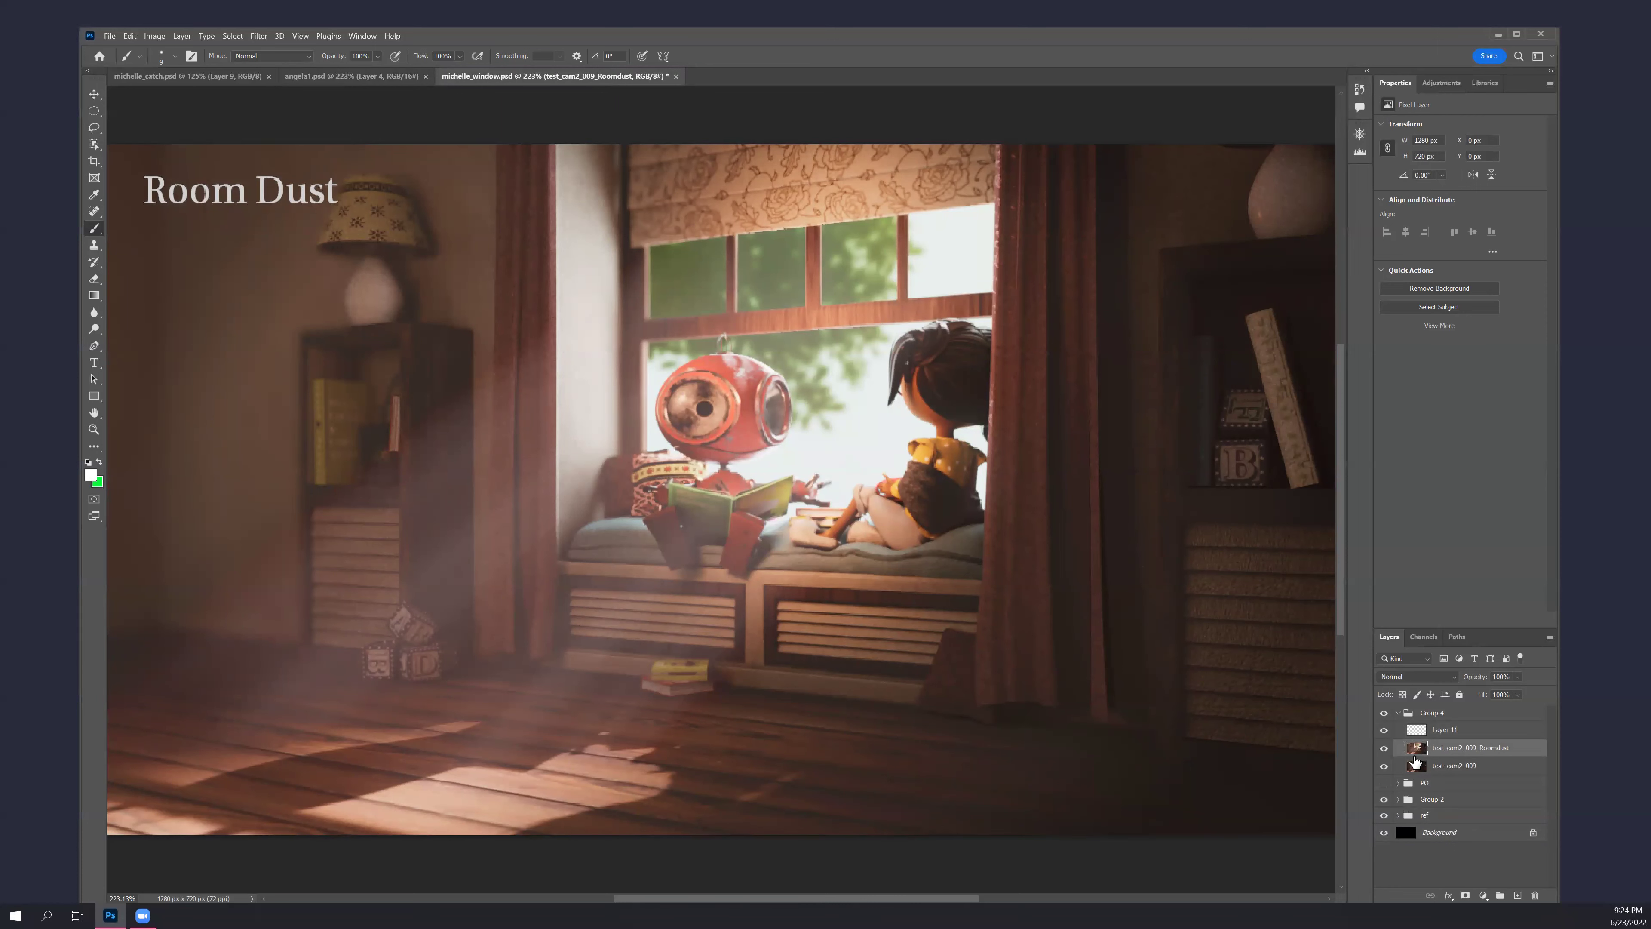
{"action": "left_click", "coordinate": [1385, 748]}
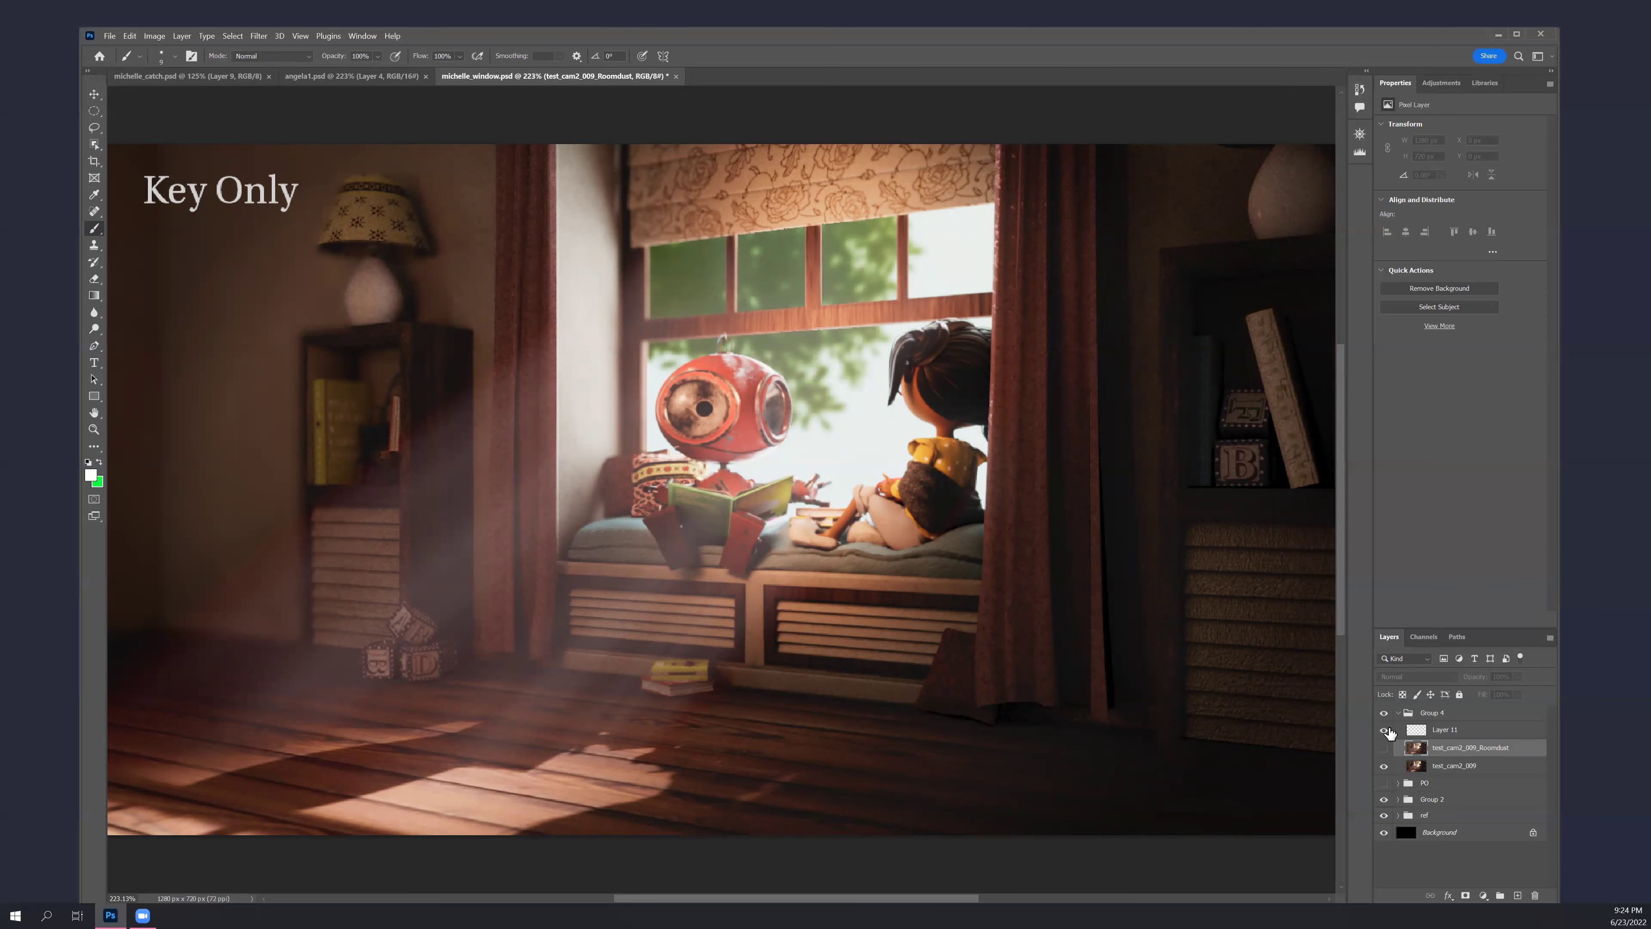
{"action": "left_click", "coordinate": [1384, 715]}
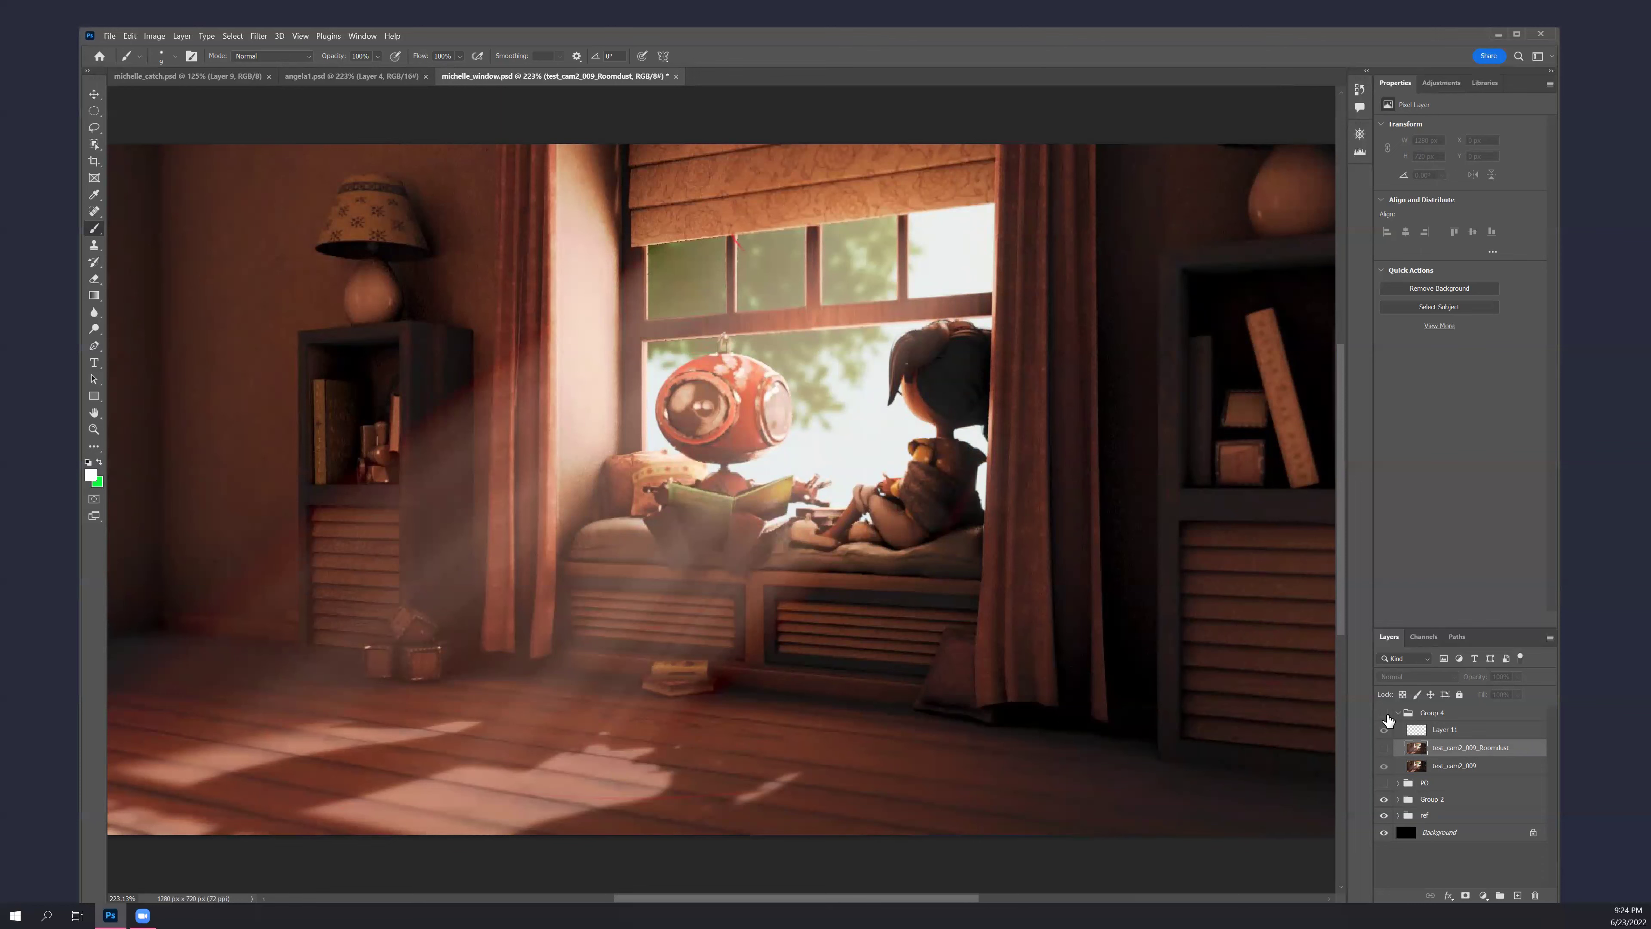
{"action": "left_click", "coordinate": [1385, 713]}
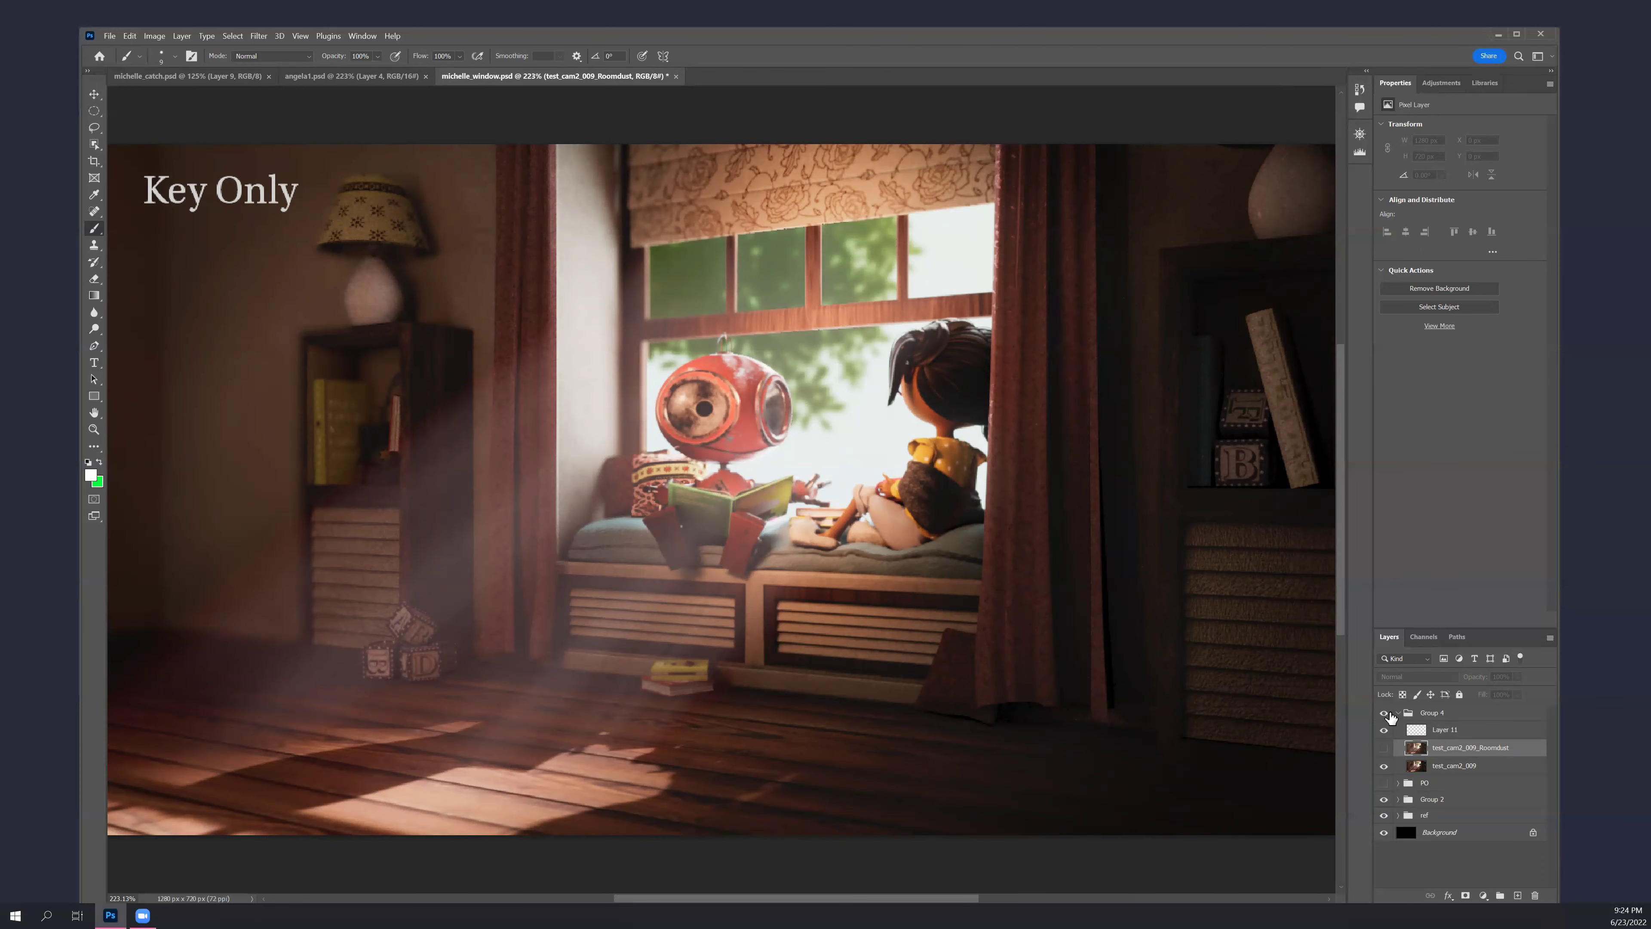
{"action": "left_click", "coordinate": [1385, 713]}
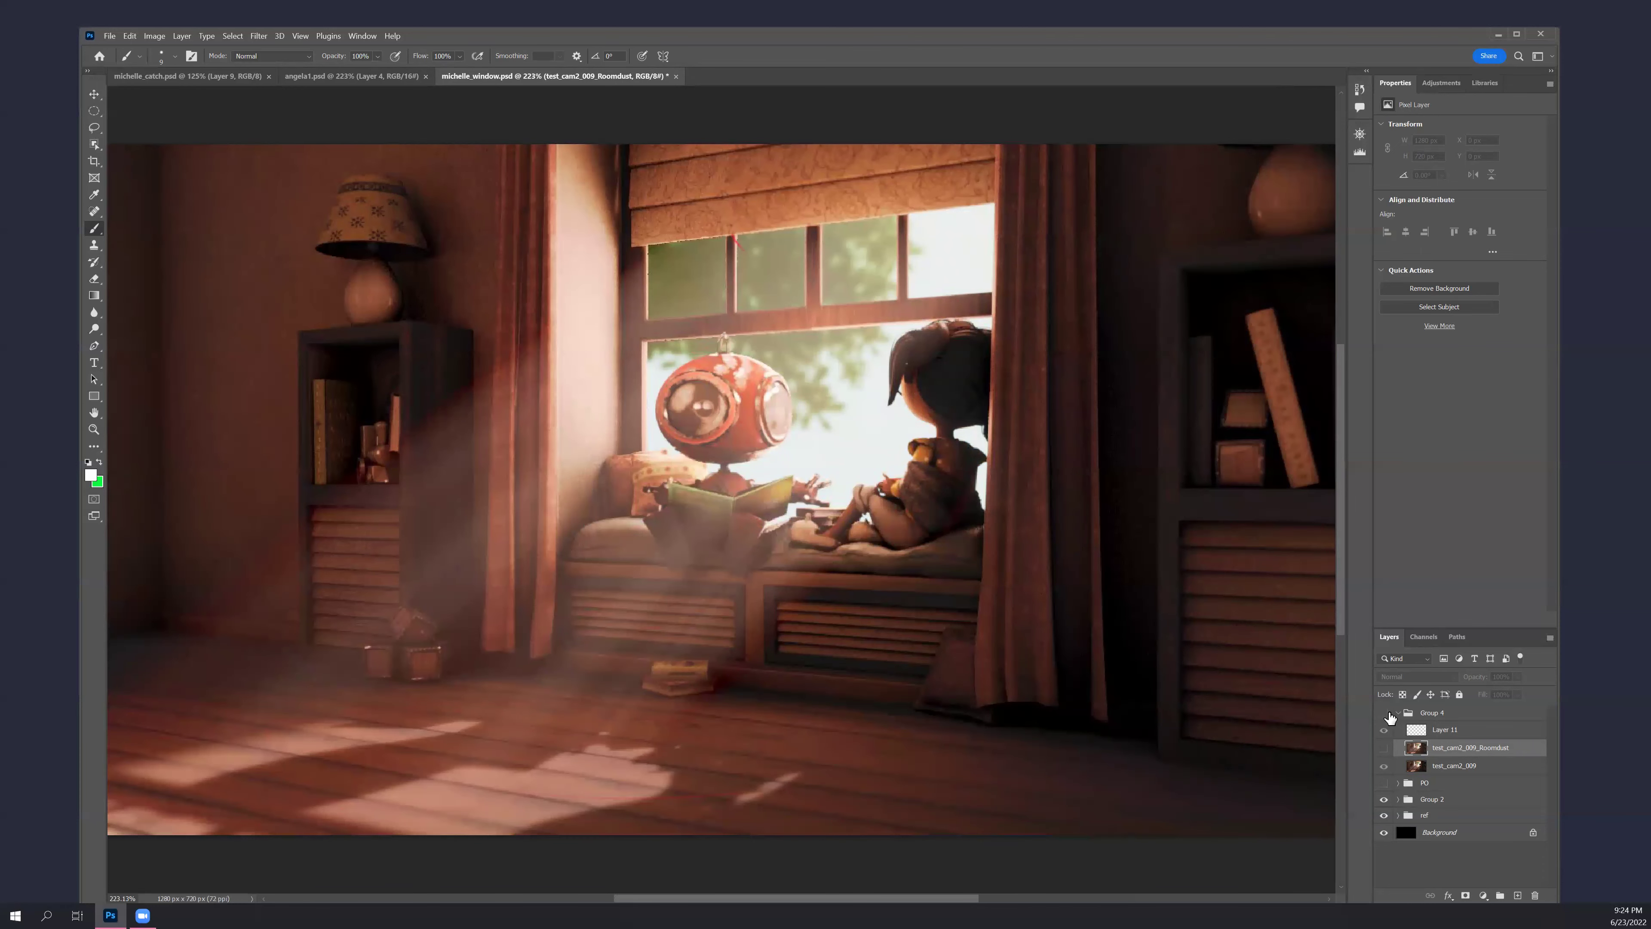
{"action": "left_click", "coordinate": [1385, 714]}
{"action": "left_click", "coordinate": [1385, 714]}
{"action": "left_click", "coordinate": [1385, 713]}
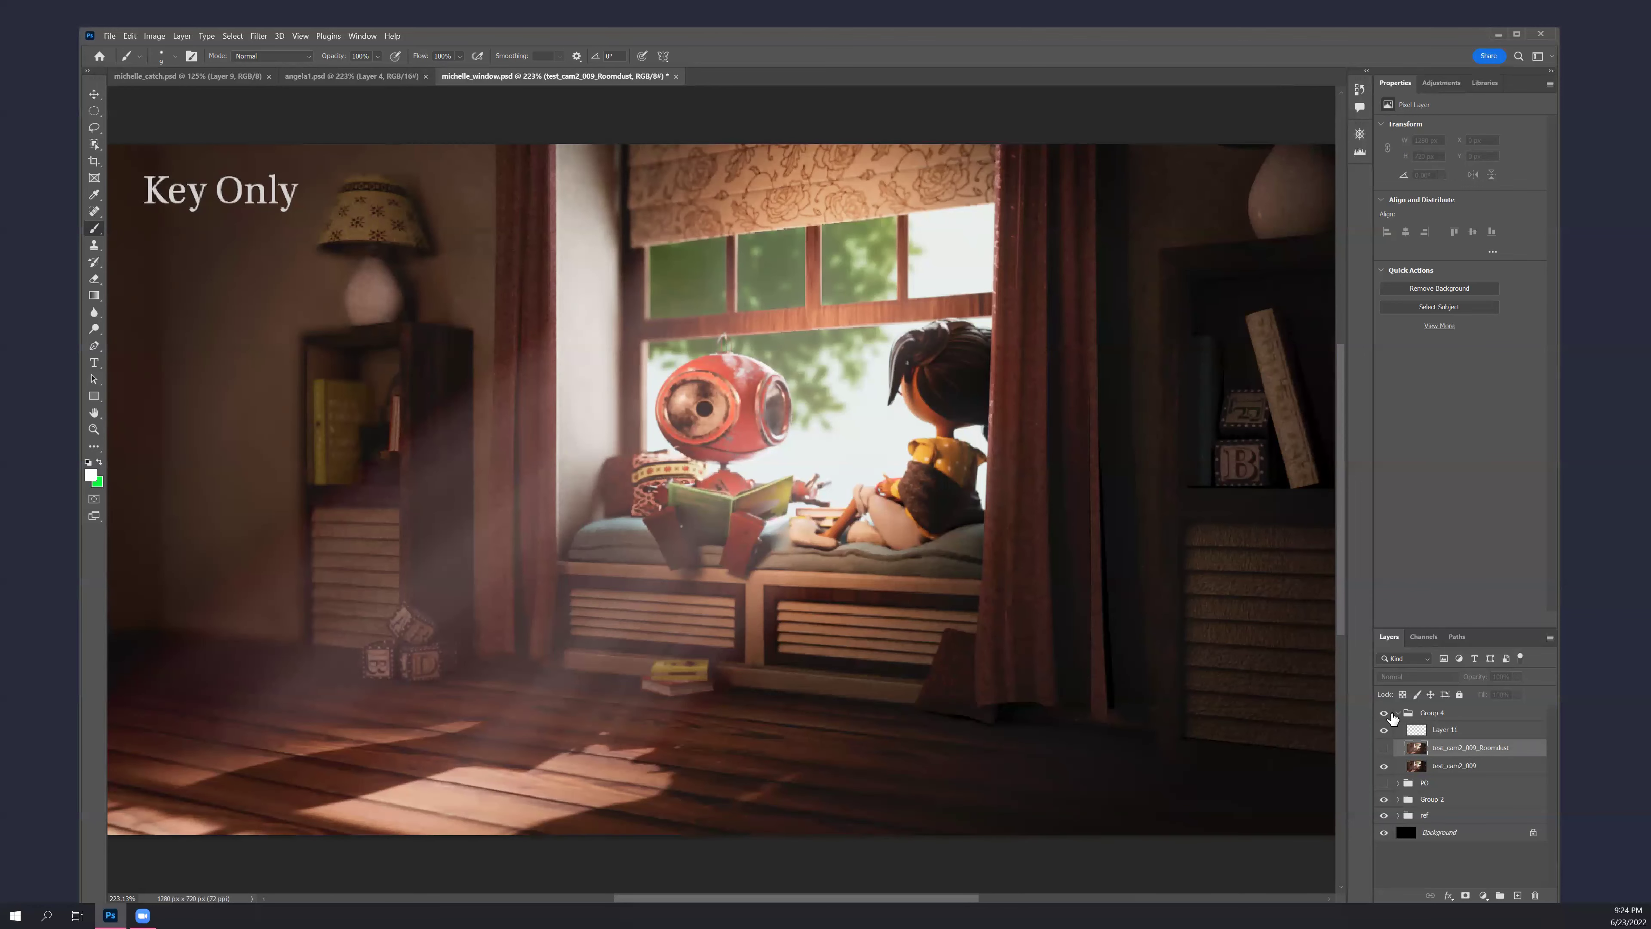
{"action": "left_click", "coordinate": [1384, 713]}
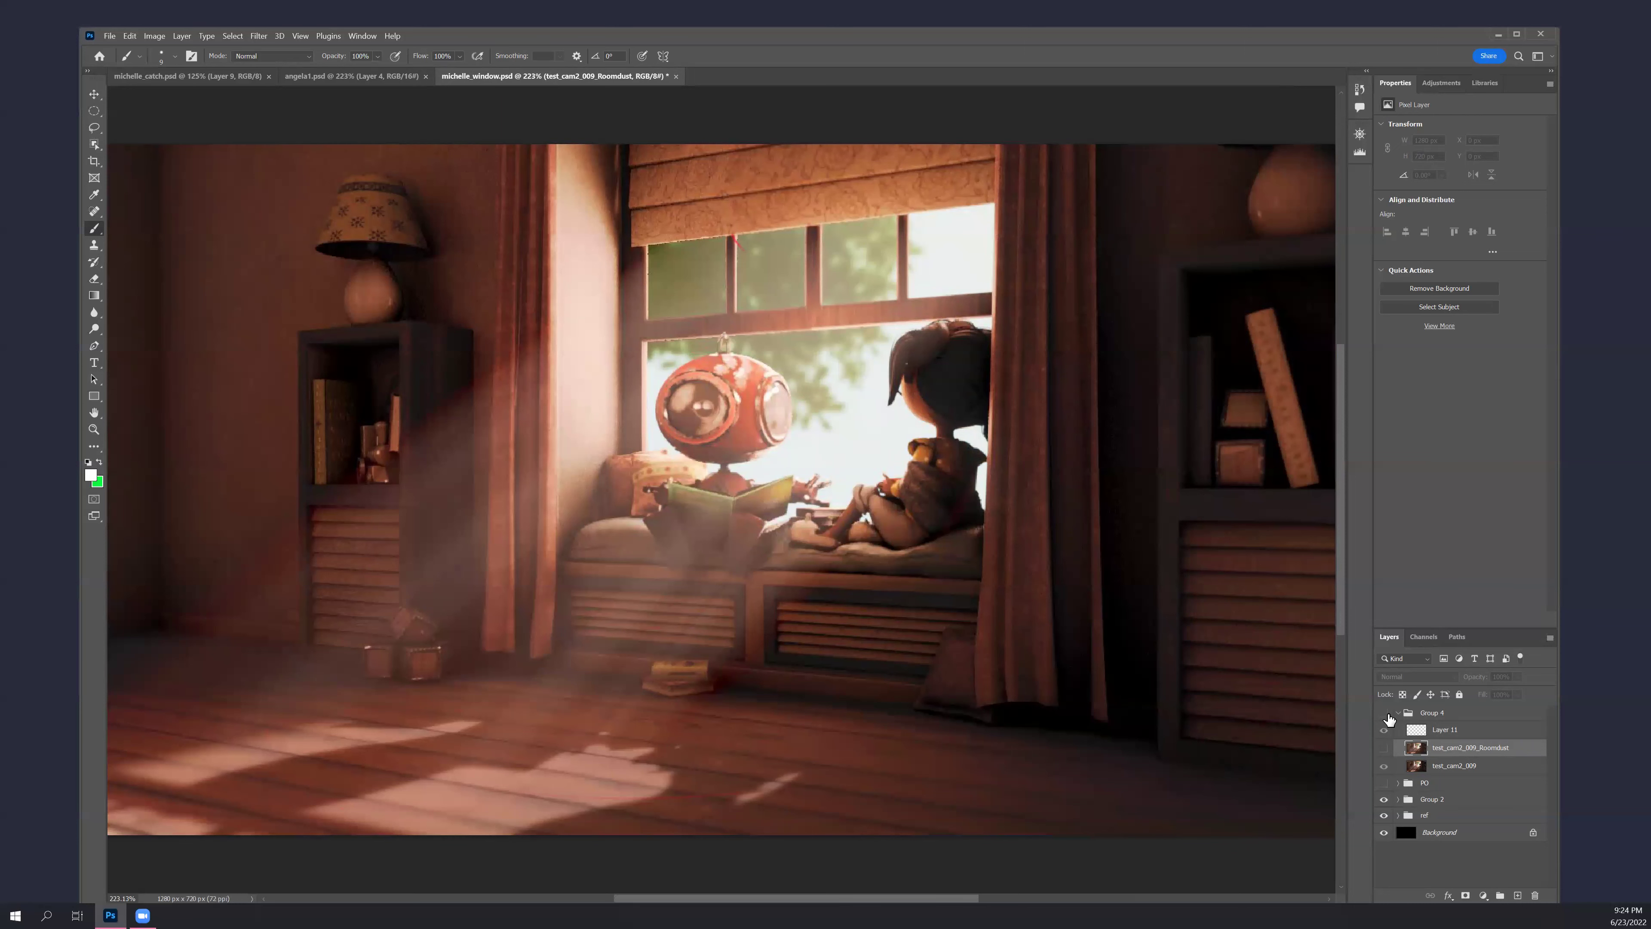
{"action": "left_click", "coordinate": [1385, 714]}
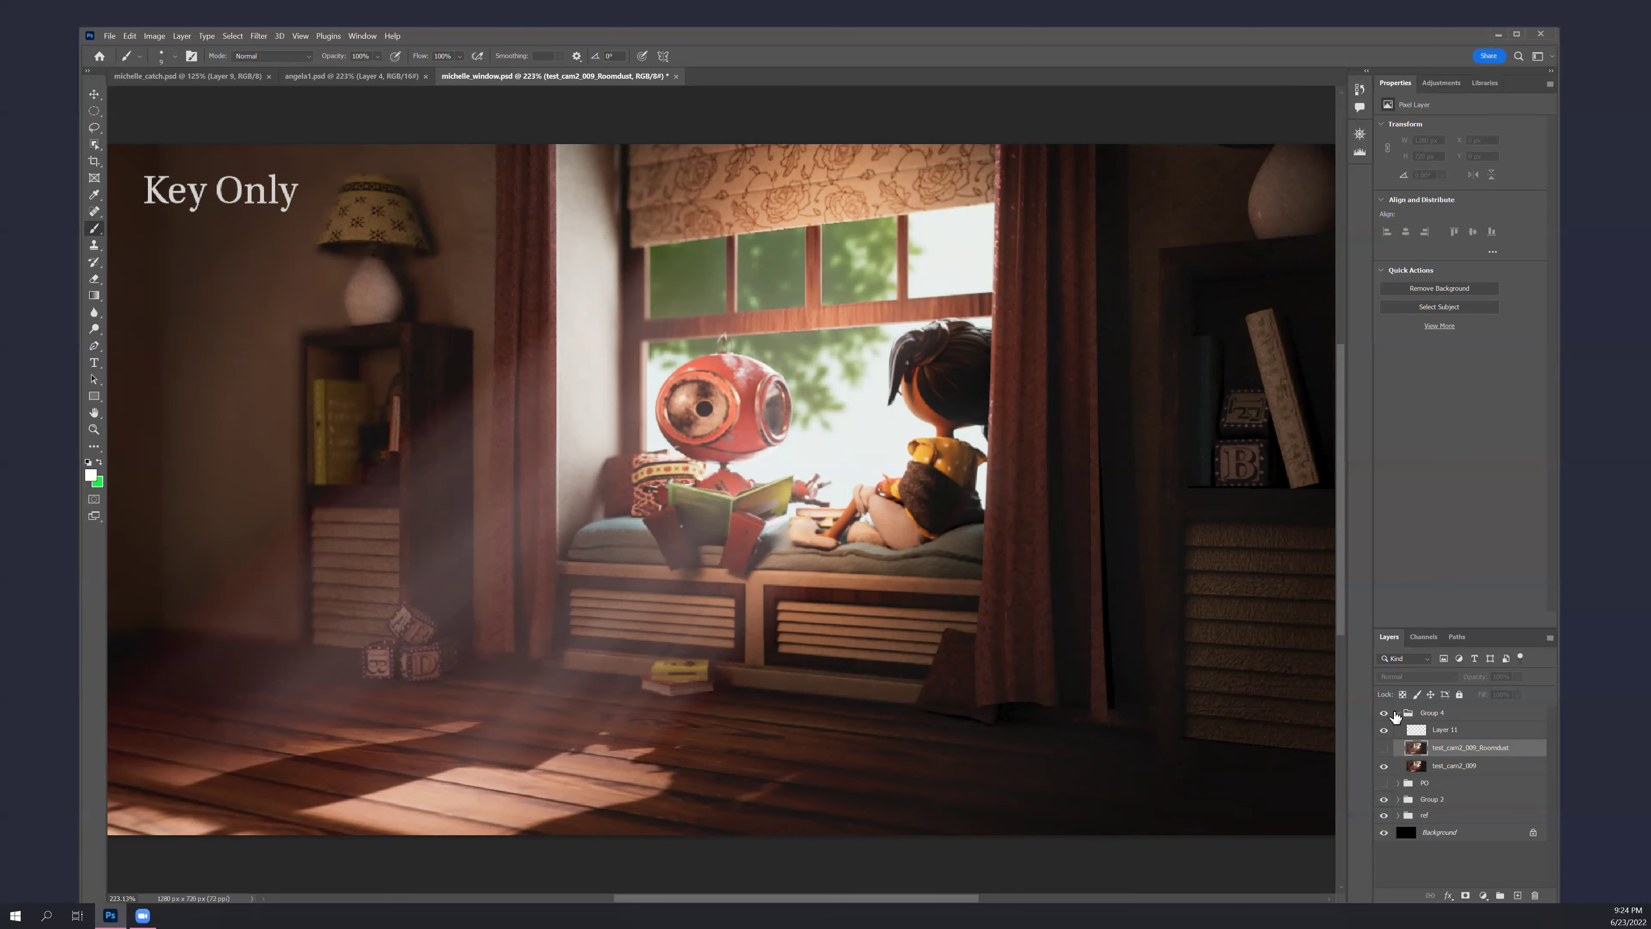
Select Group 4 and compare it a few more times, ending with Key Only shown
{"action": "left_click", "coordinate": [1395, 716]}
{"action": "left_click", "coordinate": [1384, 713]}
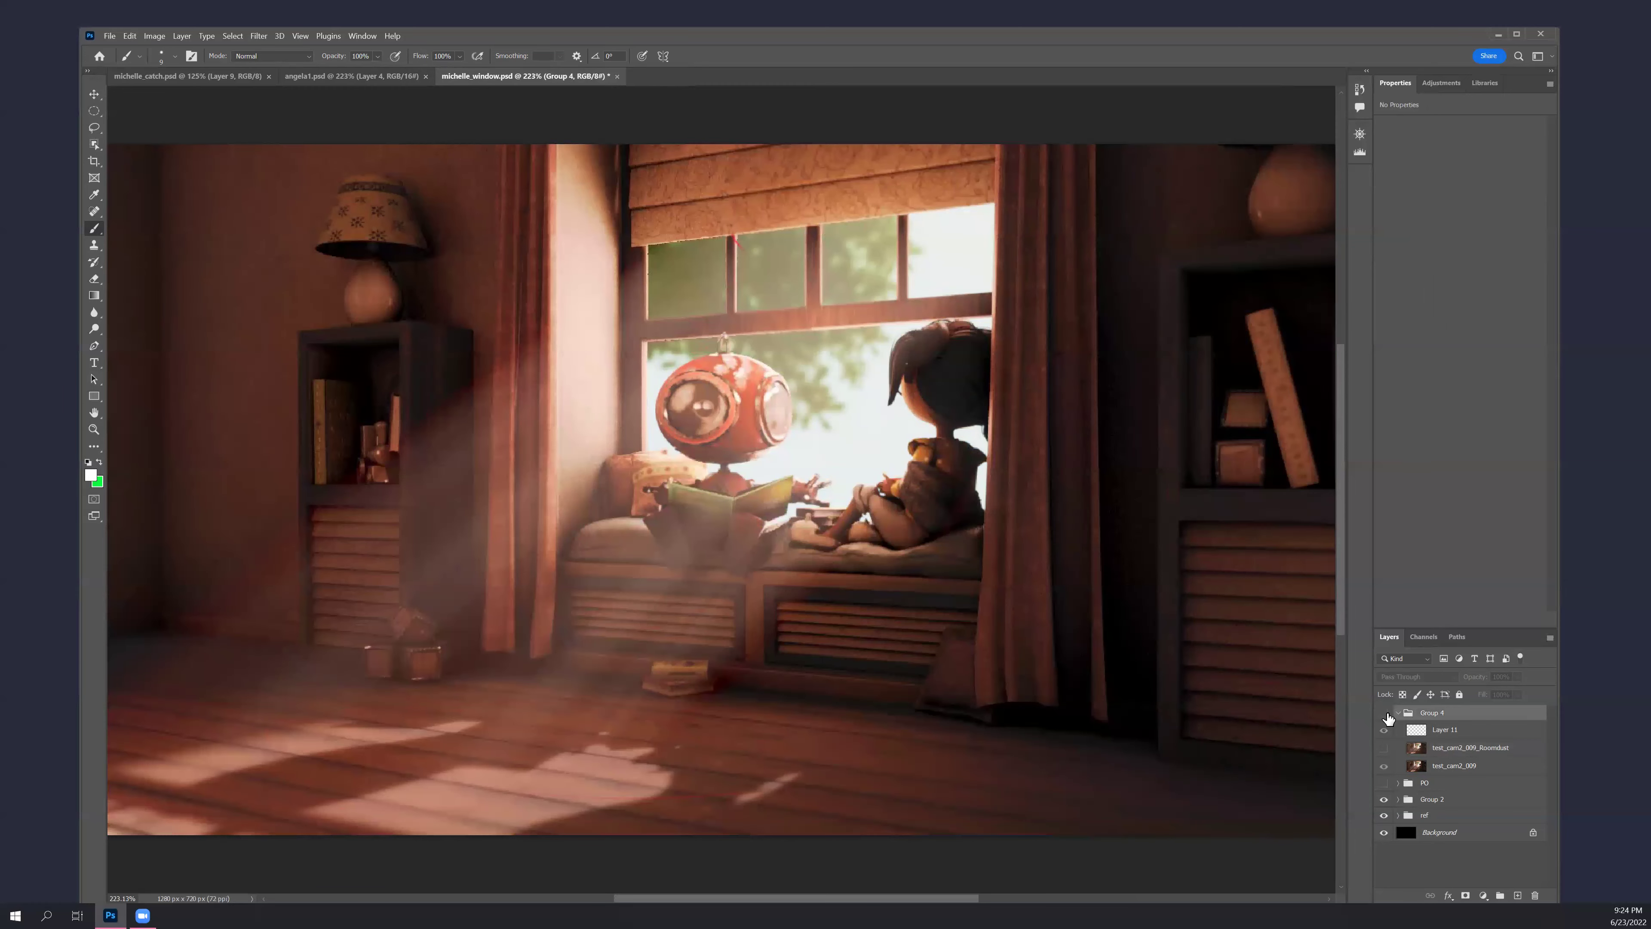
{"action": "left_click", "coordinate": [1385, 713]}
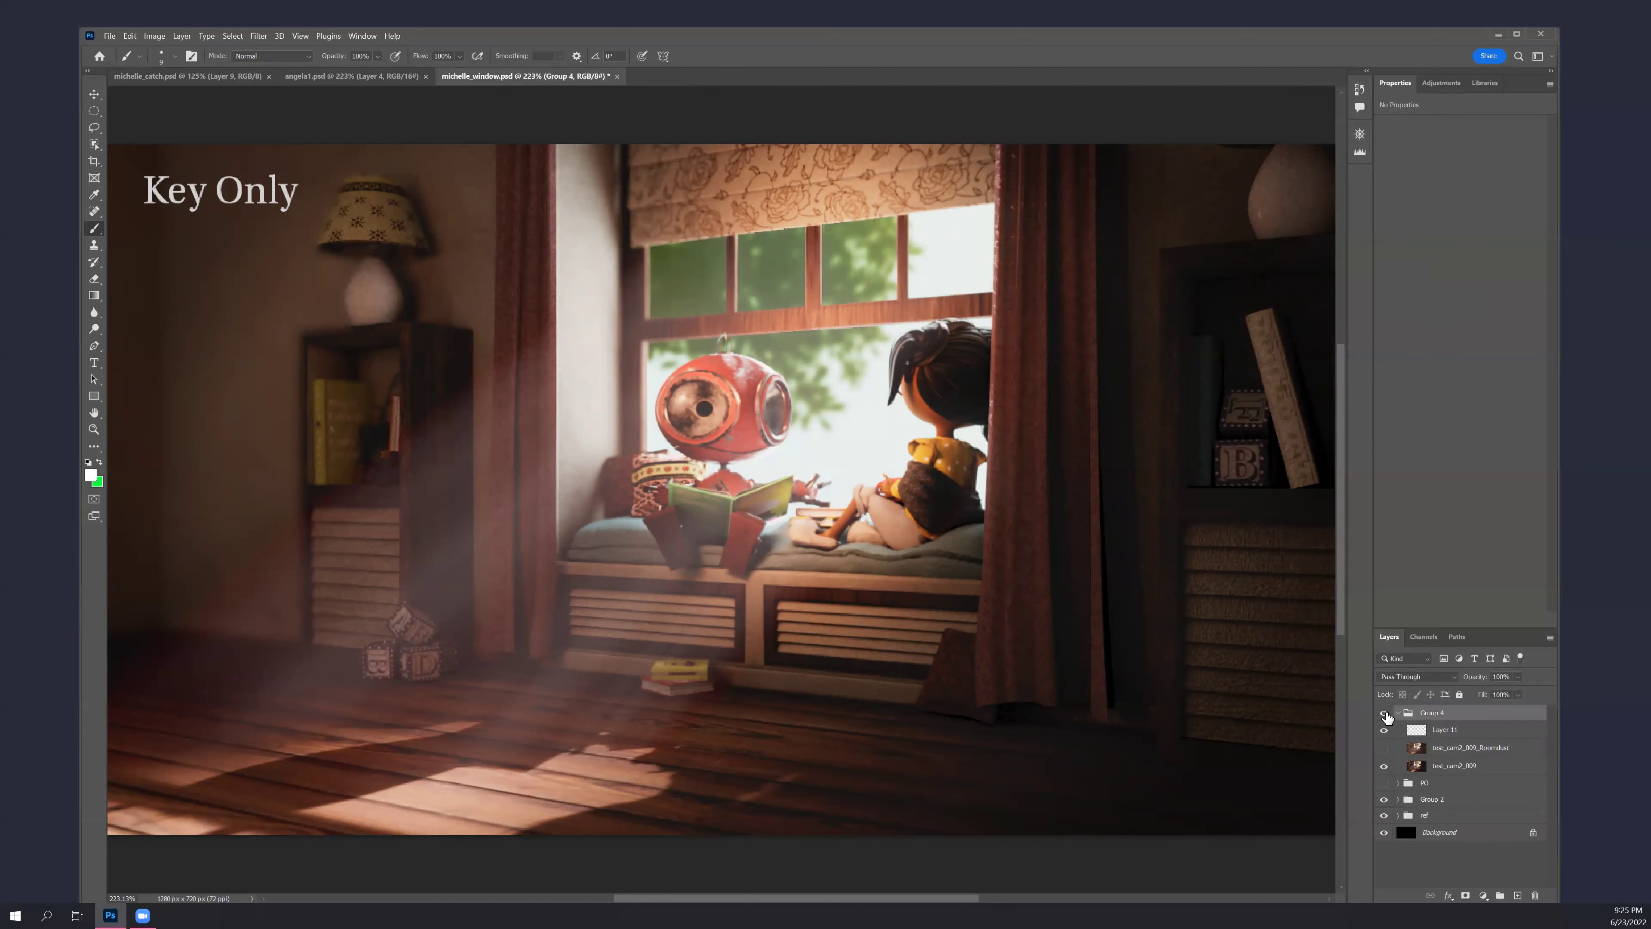
{"action": "left_click", "coordinate": [1387, 716]}
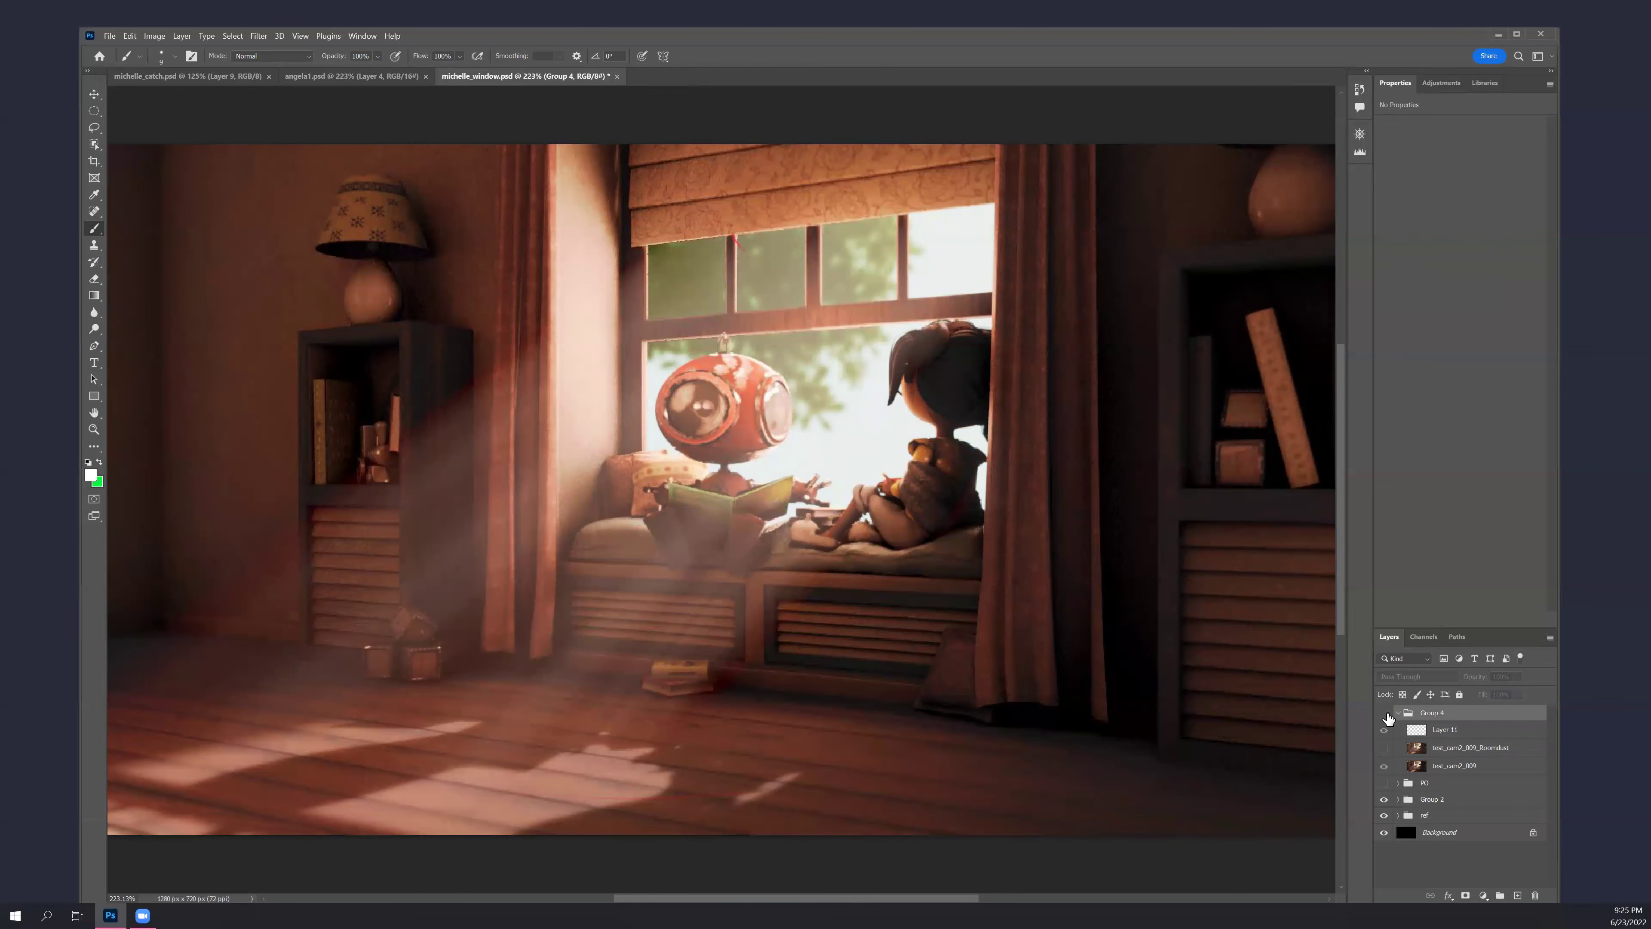
{"action": "left_click", "coordinate": [1388, 716]}
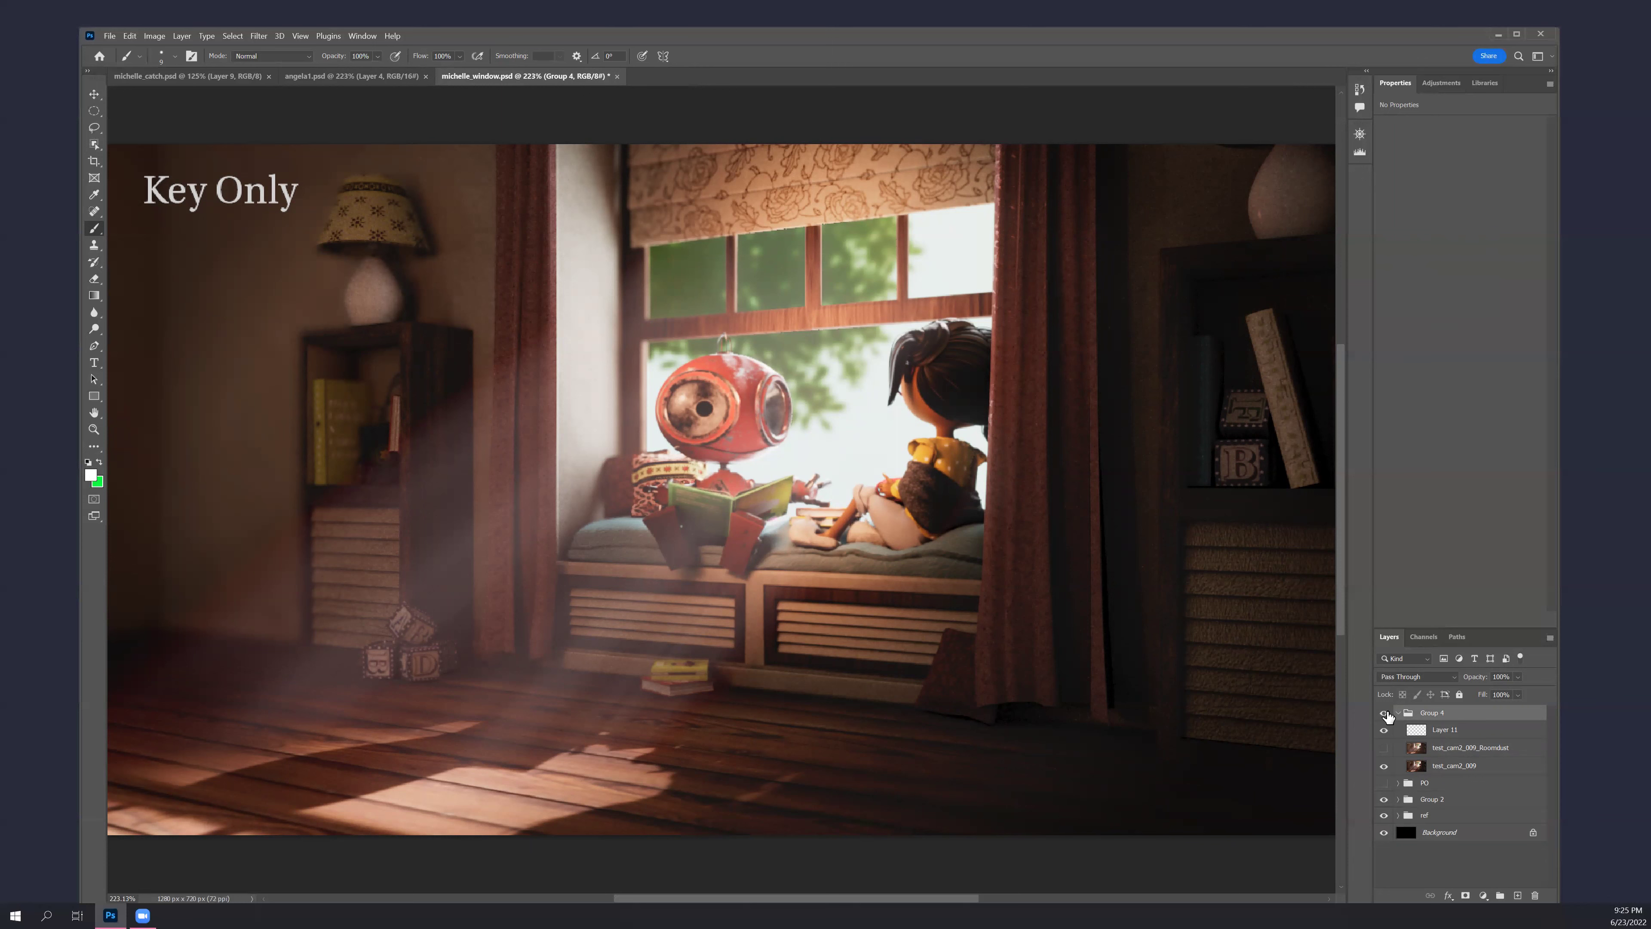
Turn on the Room Dust pass, then paint two white test strokes on Layer 11 and undo them
{"action": "left_click", "coordinate": [1384, 748]}
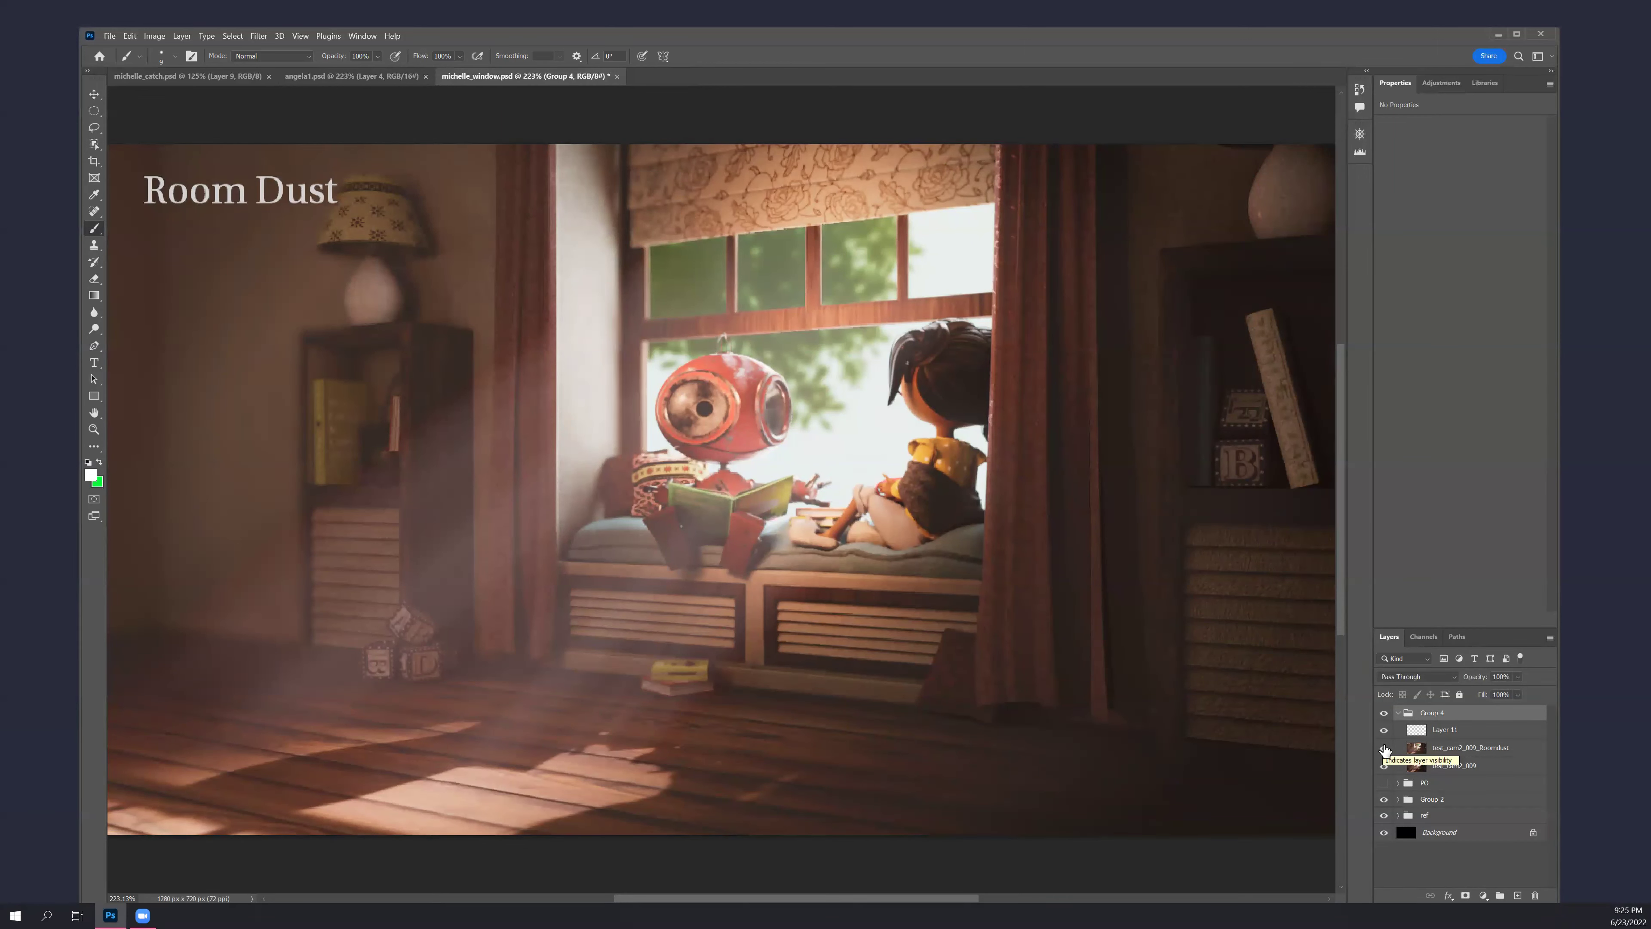
{"action": "left_click", "coordinate": [1429, 732]}
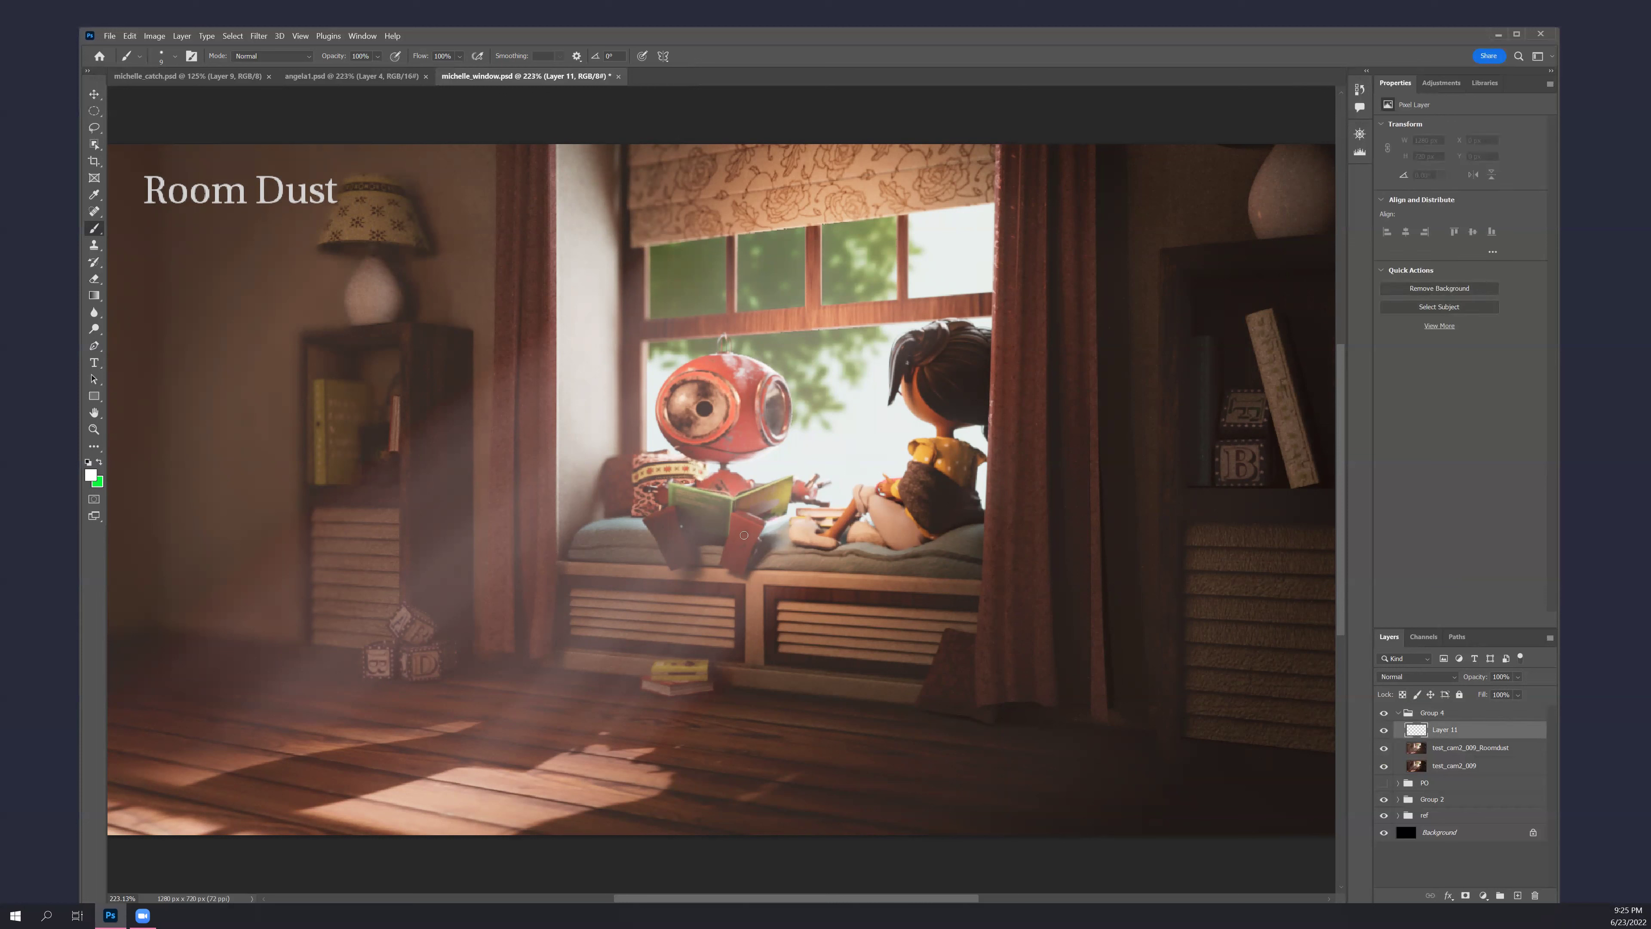
{"action": "mouse_move", "coordinate": [387, 265]}
{"action": "left_mouse_down"}
{"action": "mouse_move", "coordinate": [410, 436]}
{"action": "mouse_move", "coordinate": [289, 520]}
{"action": "left_mouse_up"}
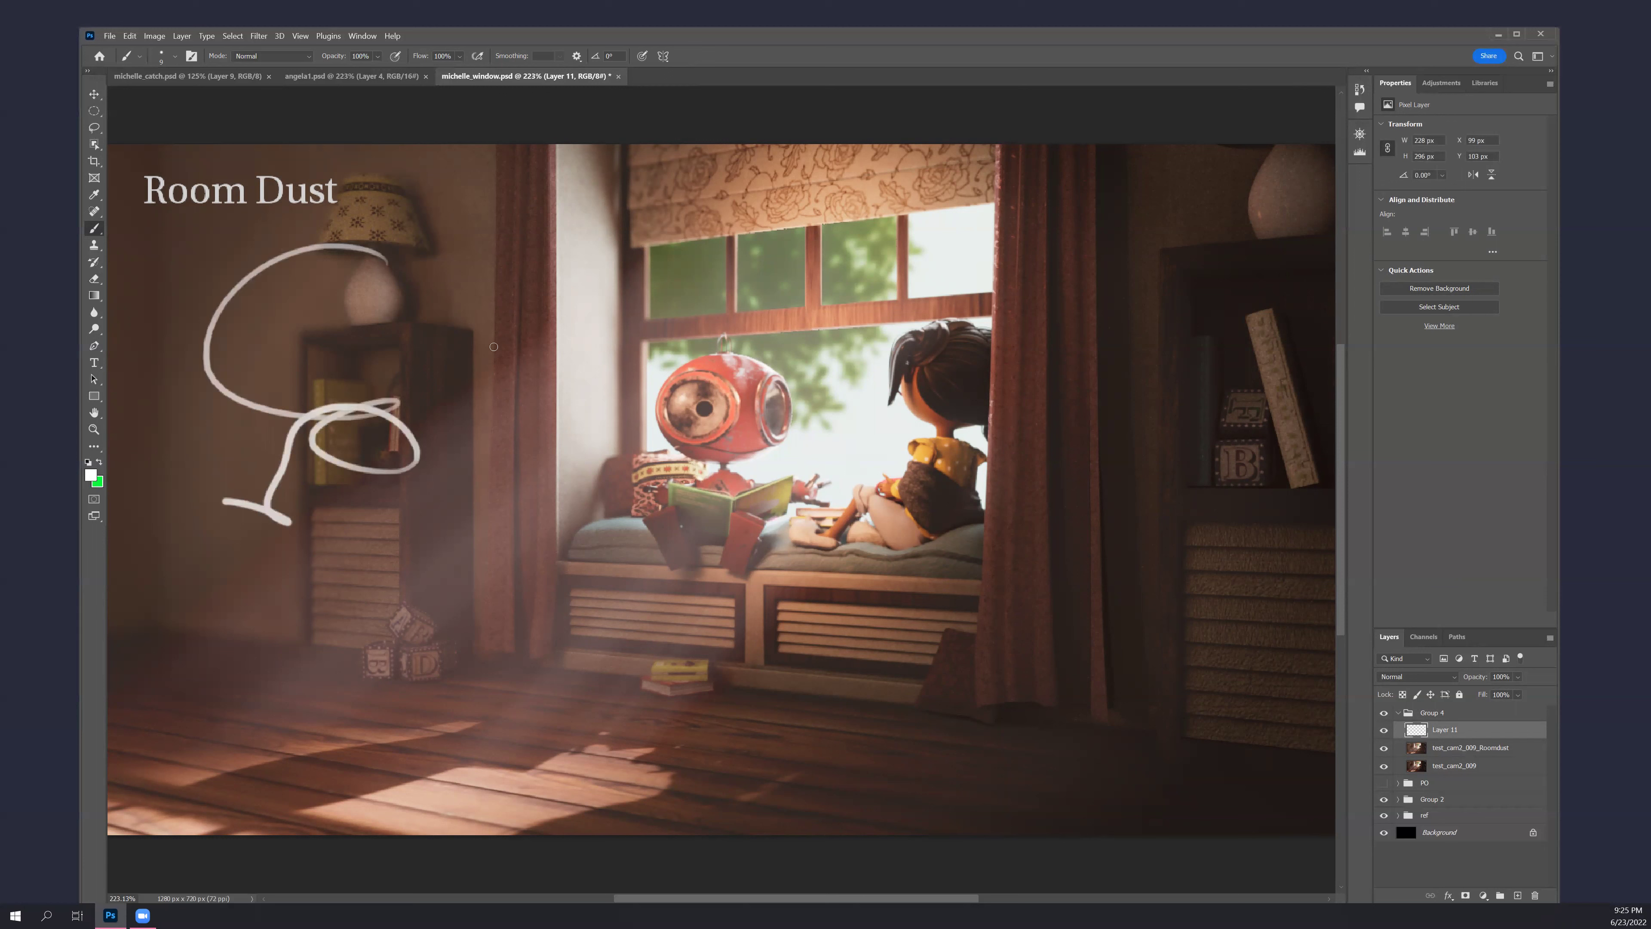
{"action": "mouse_move", "coordinate": [190, 220]}
{"action": "left_mouse_down"}
{"action": "mouse_move", "coordinate": [425, 464]}
{"action": "mouse_move", "coordinate": [430, 235]}
{"action": "mouse_move", "coordinate": [156, 198]}
{"action": "left_mouse_up"}
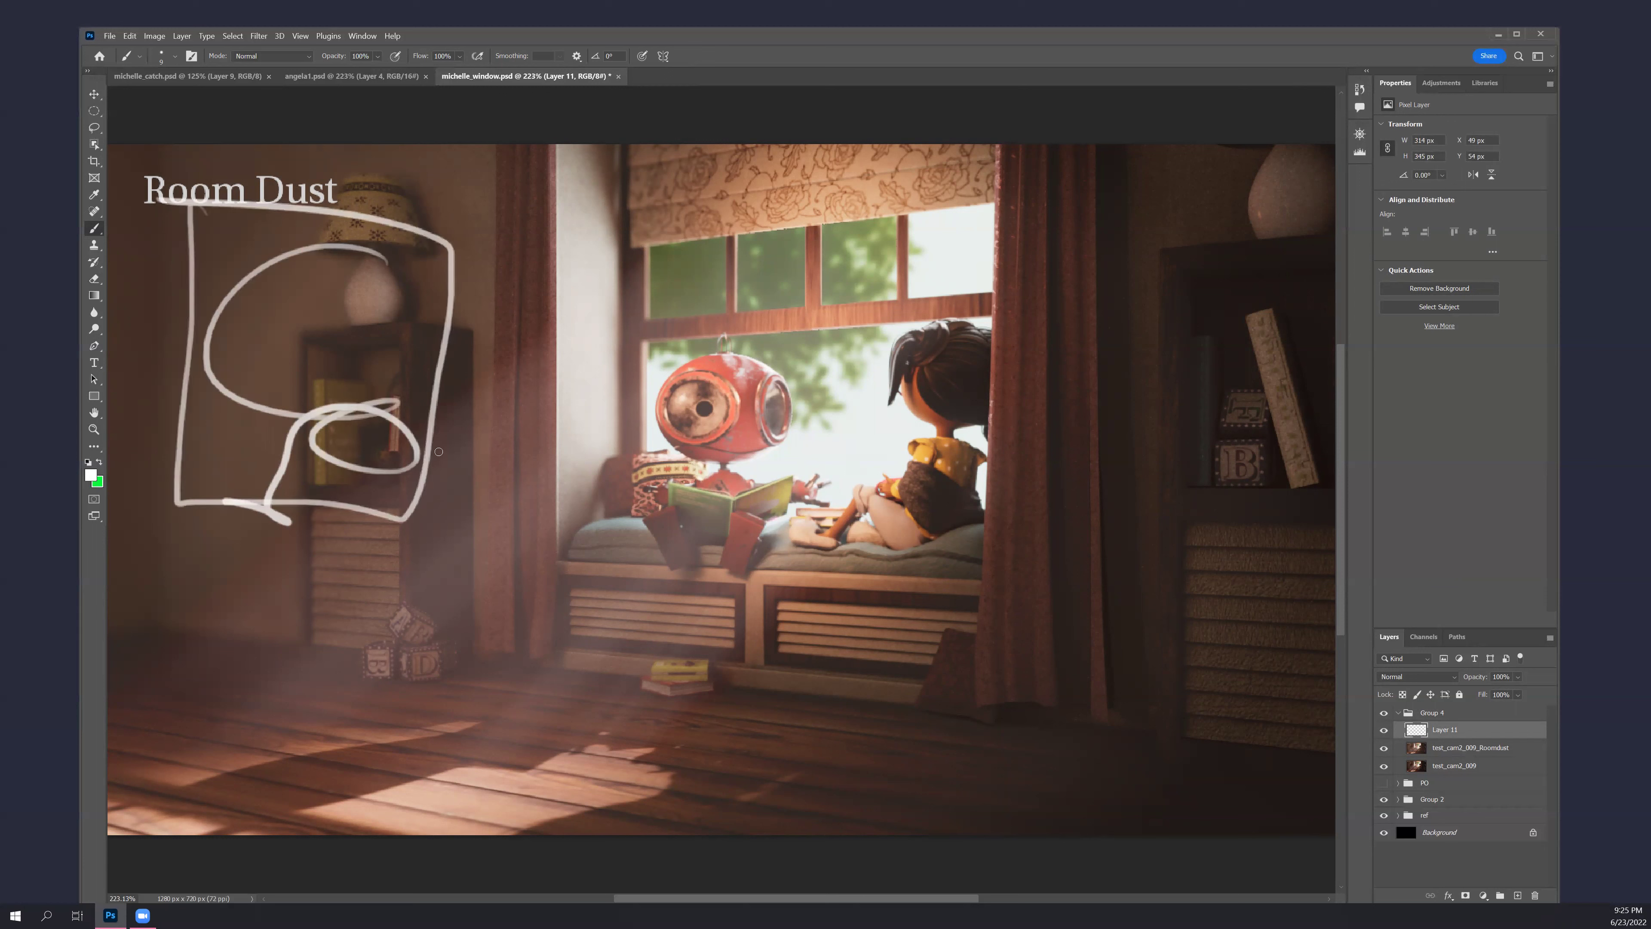
{"action": "key", "text": "ctrl+z"}
{"action": "key", "text": "ctrl+z"}
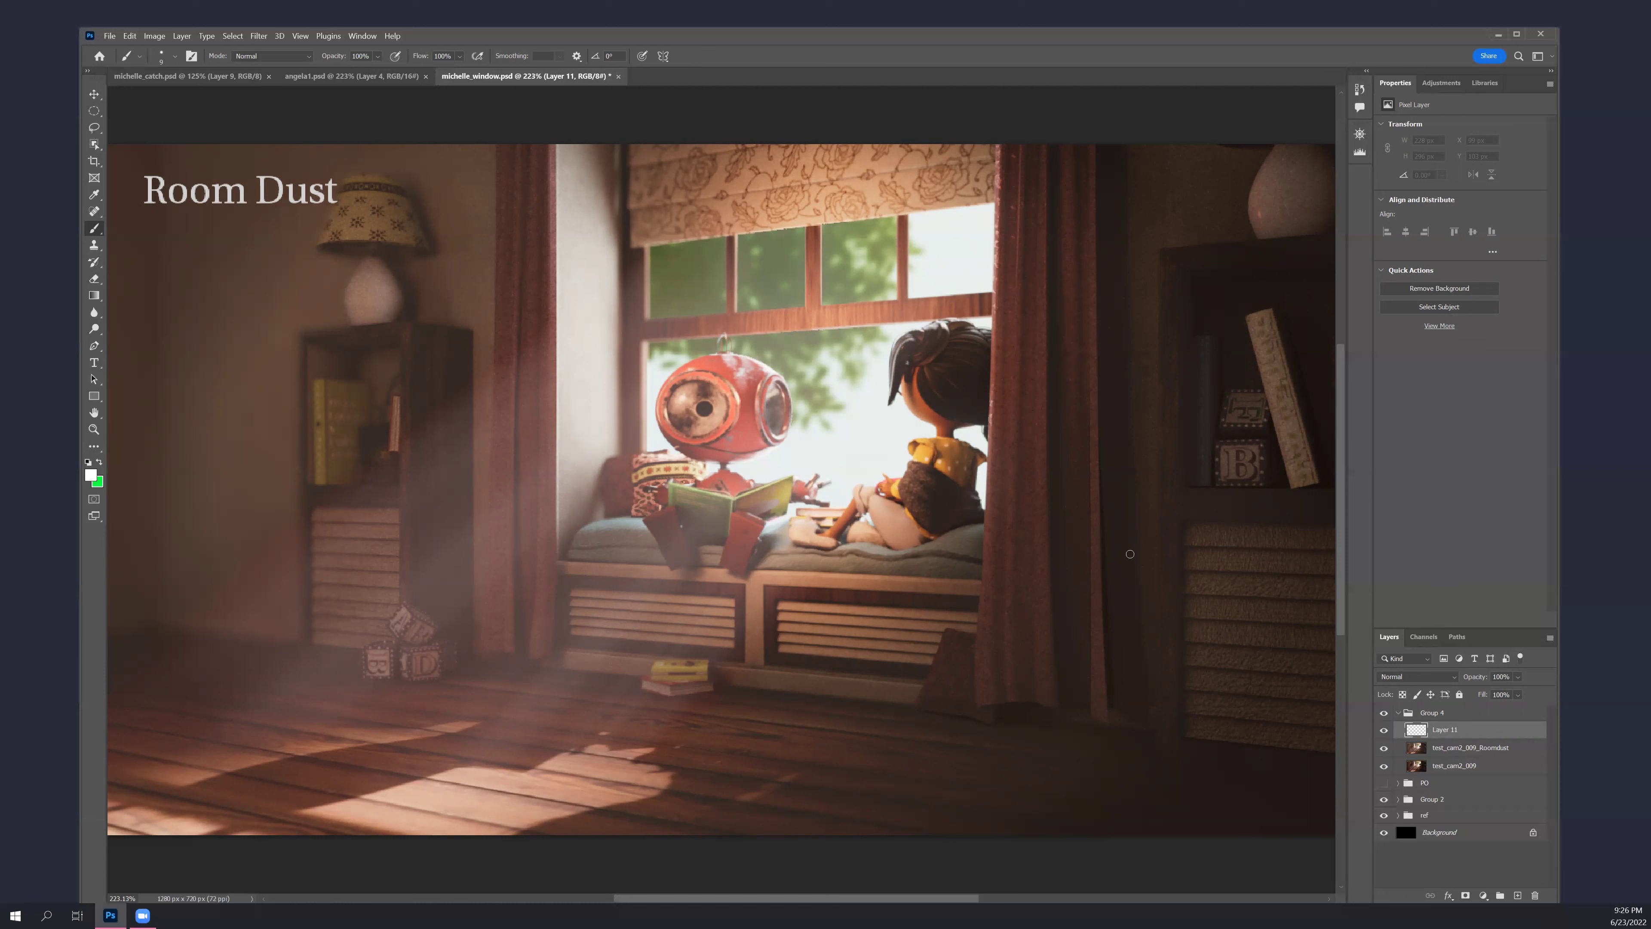
{"action": "left_click", "coordinate": [1383, 715]}
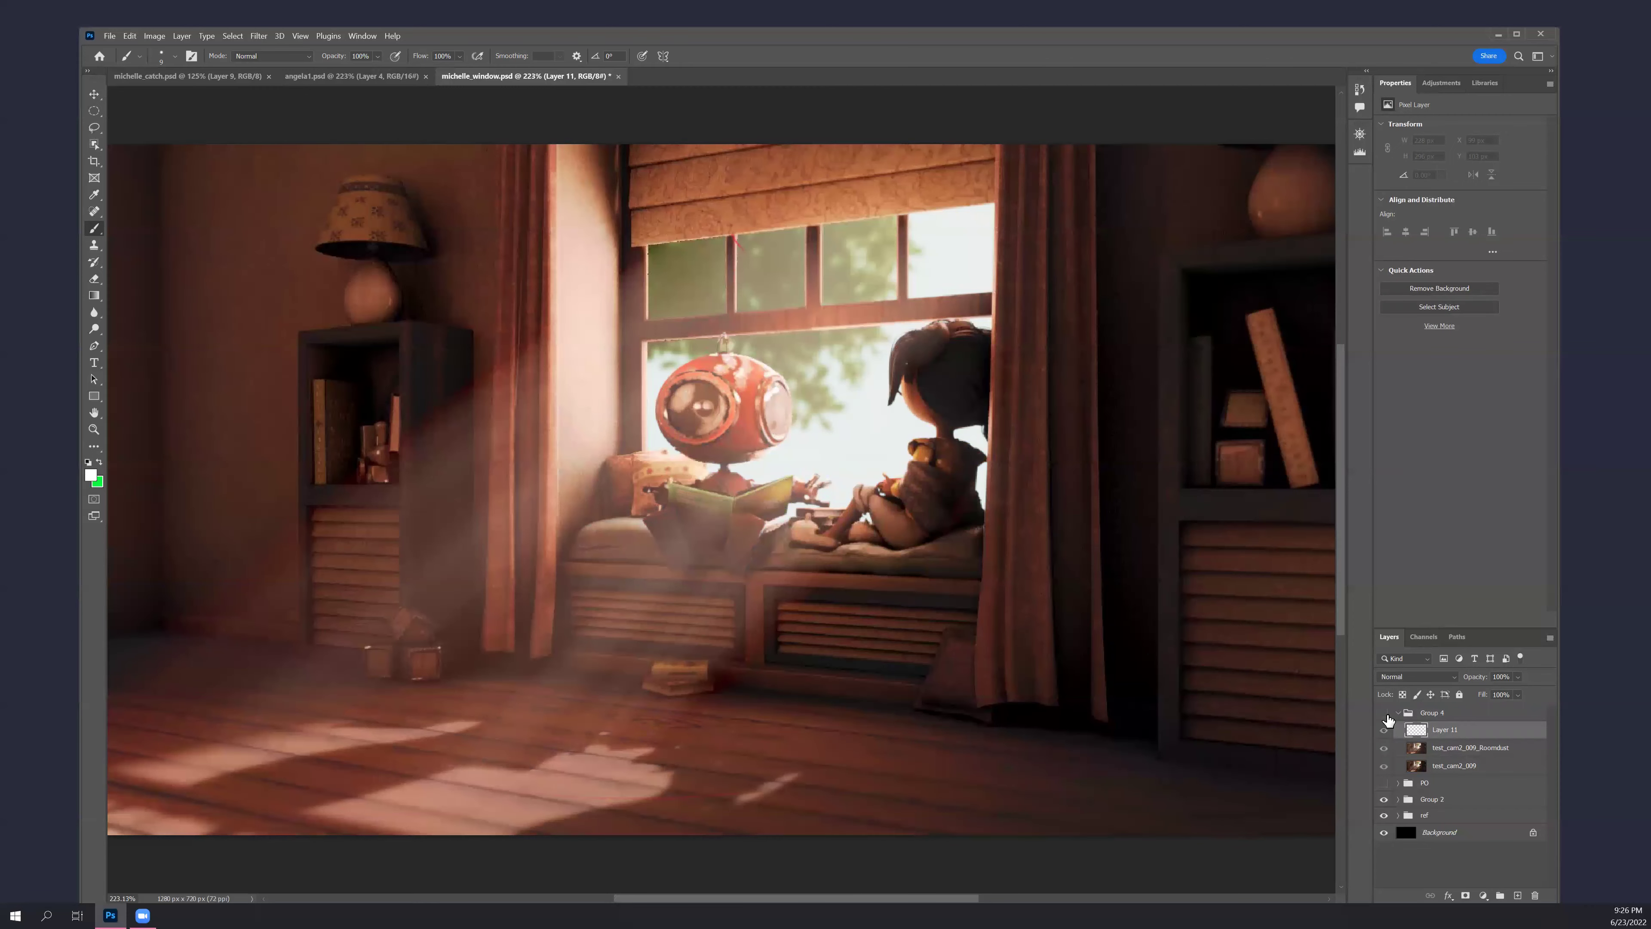
{"action": "left_click", "coordinate": [1384, 716]}
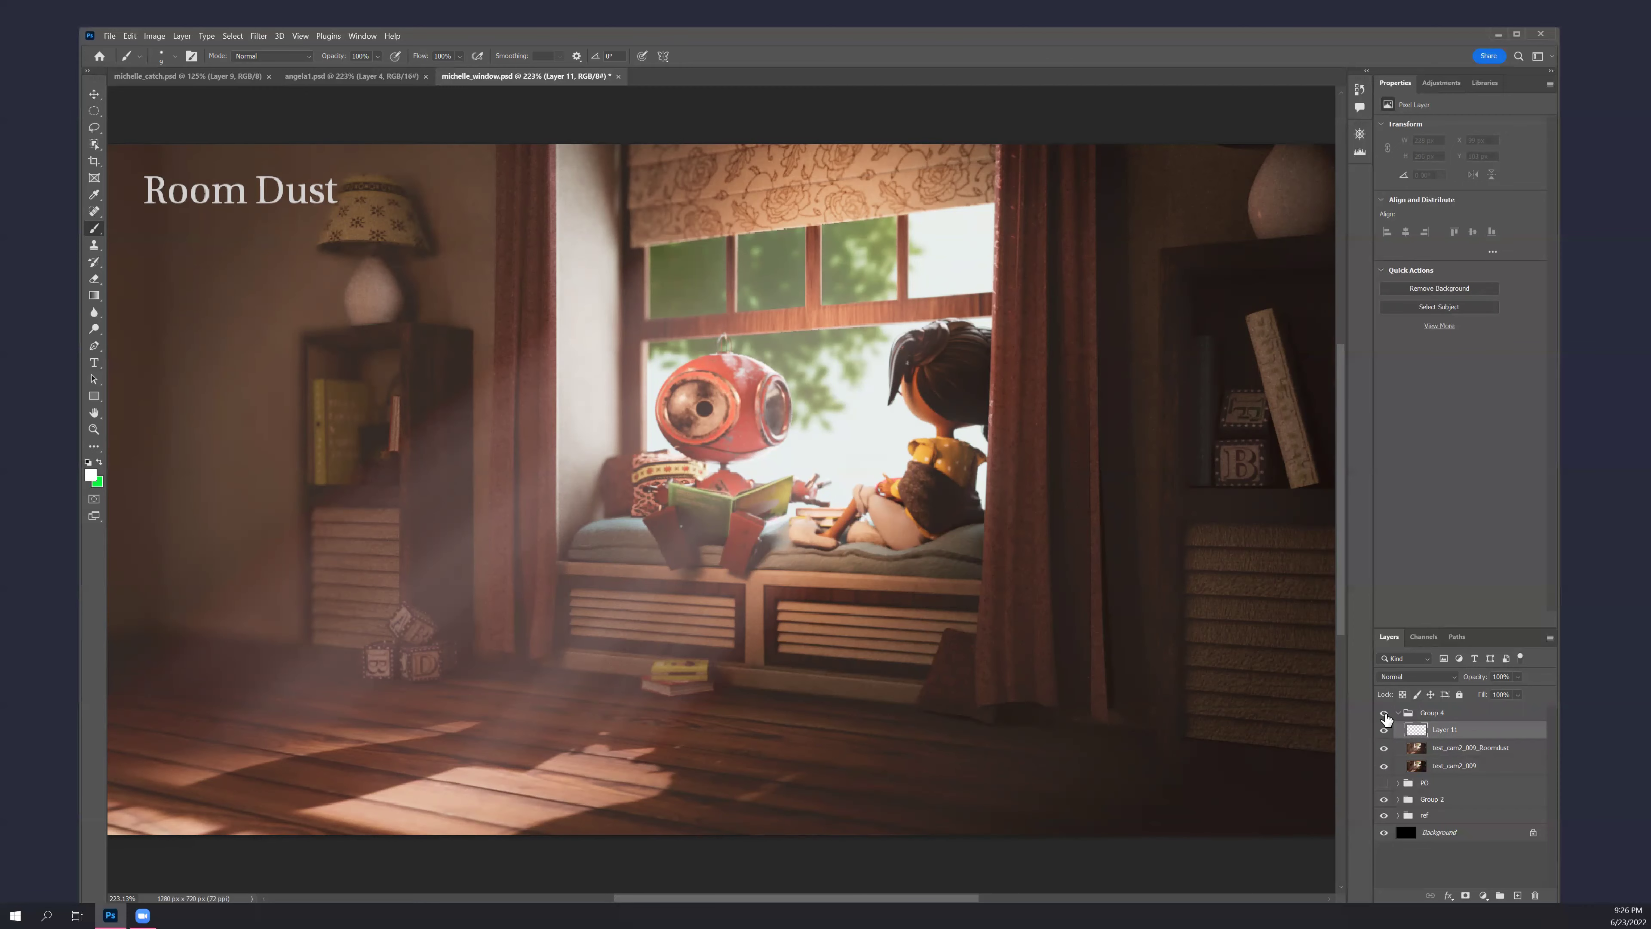
{"action": "left_click", "coordinate": [1385, 716]}
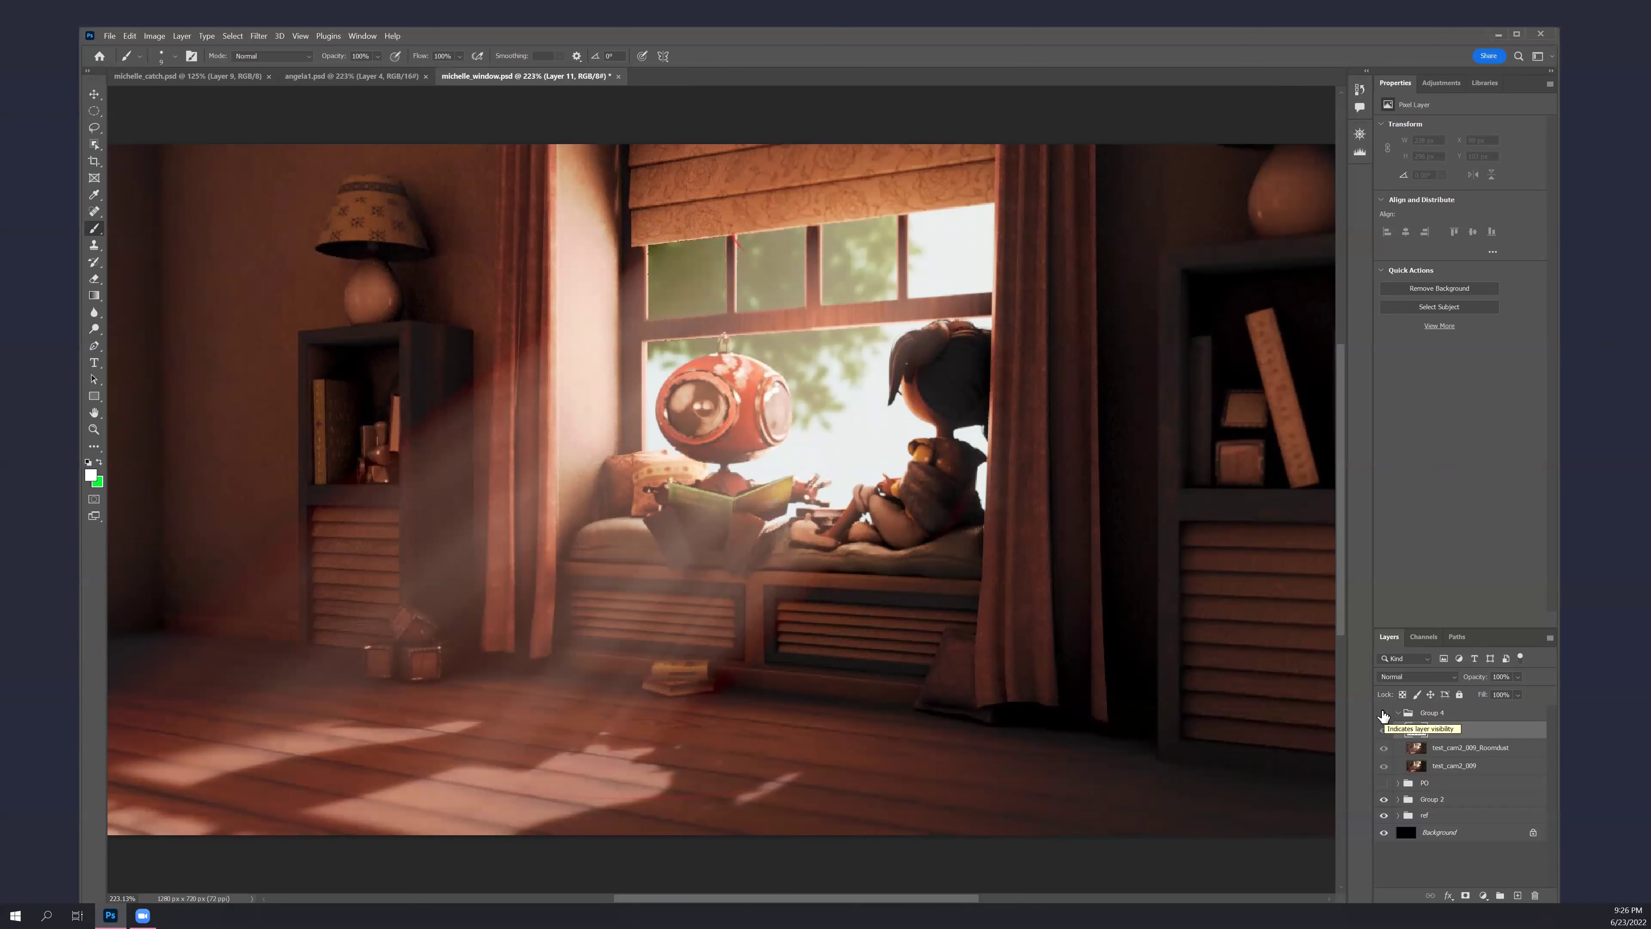
{"action": "left_click", "coordinate": [1388, 714]}
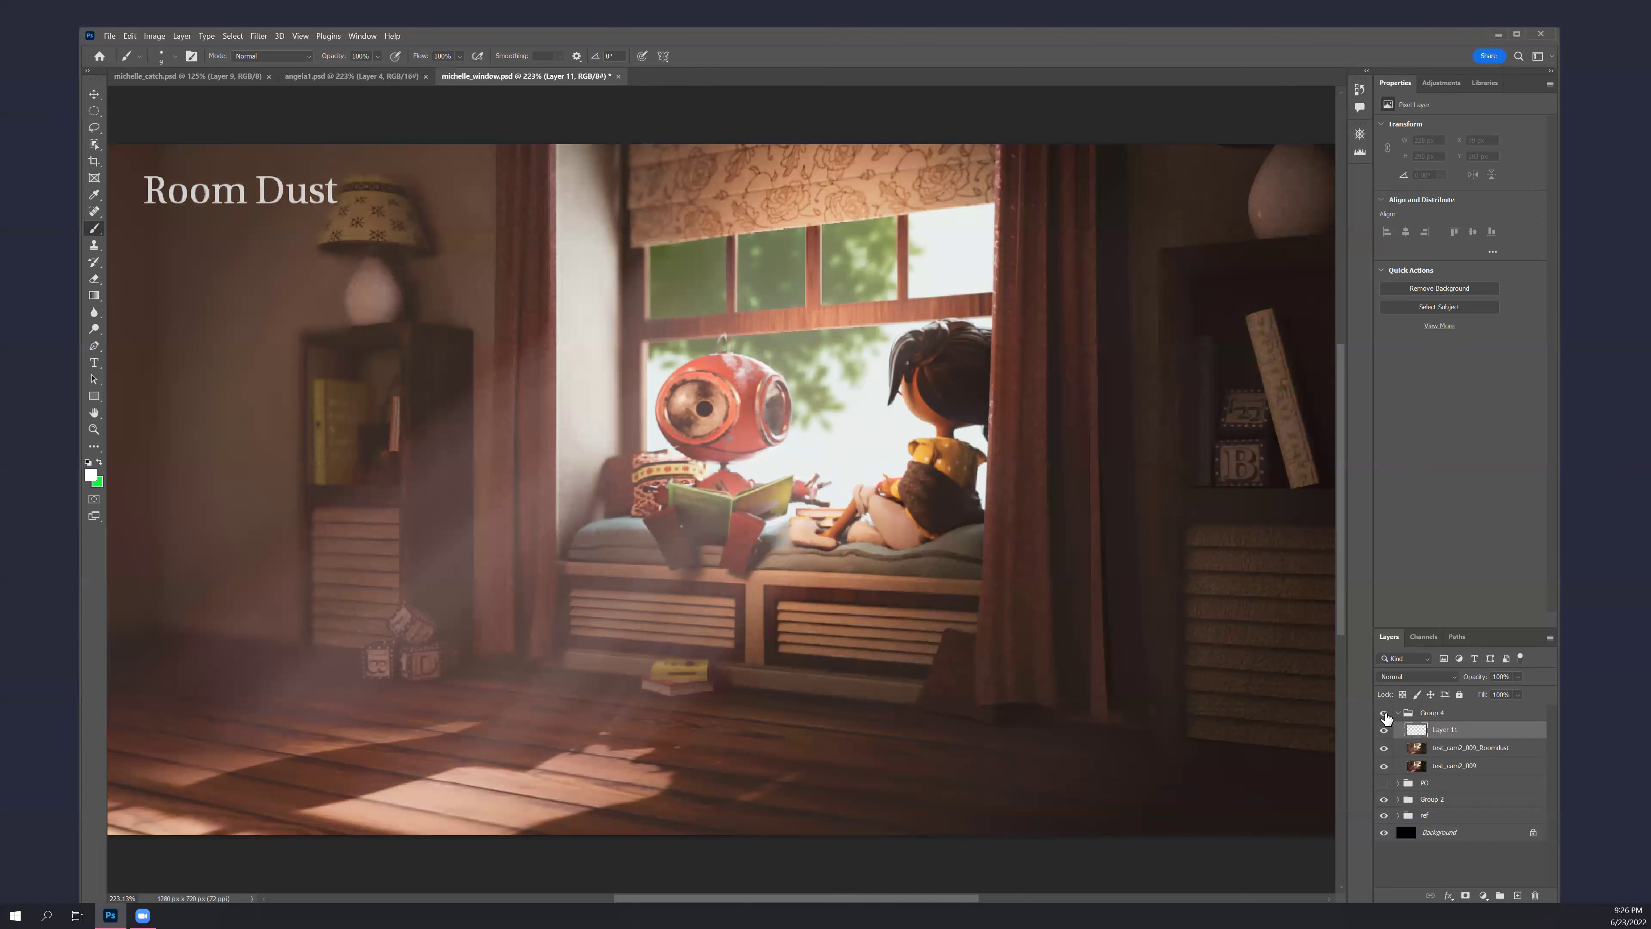
{"action": "left_click", "coordinate": [1386, 715]}
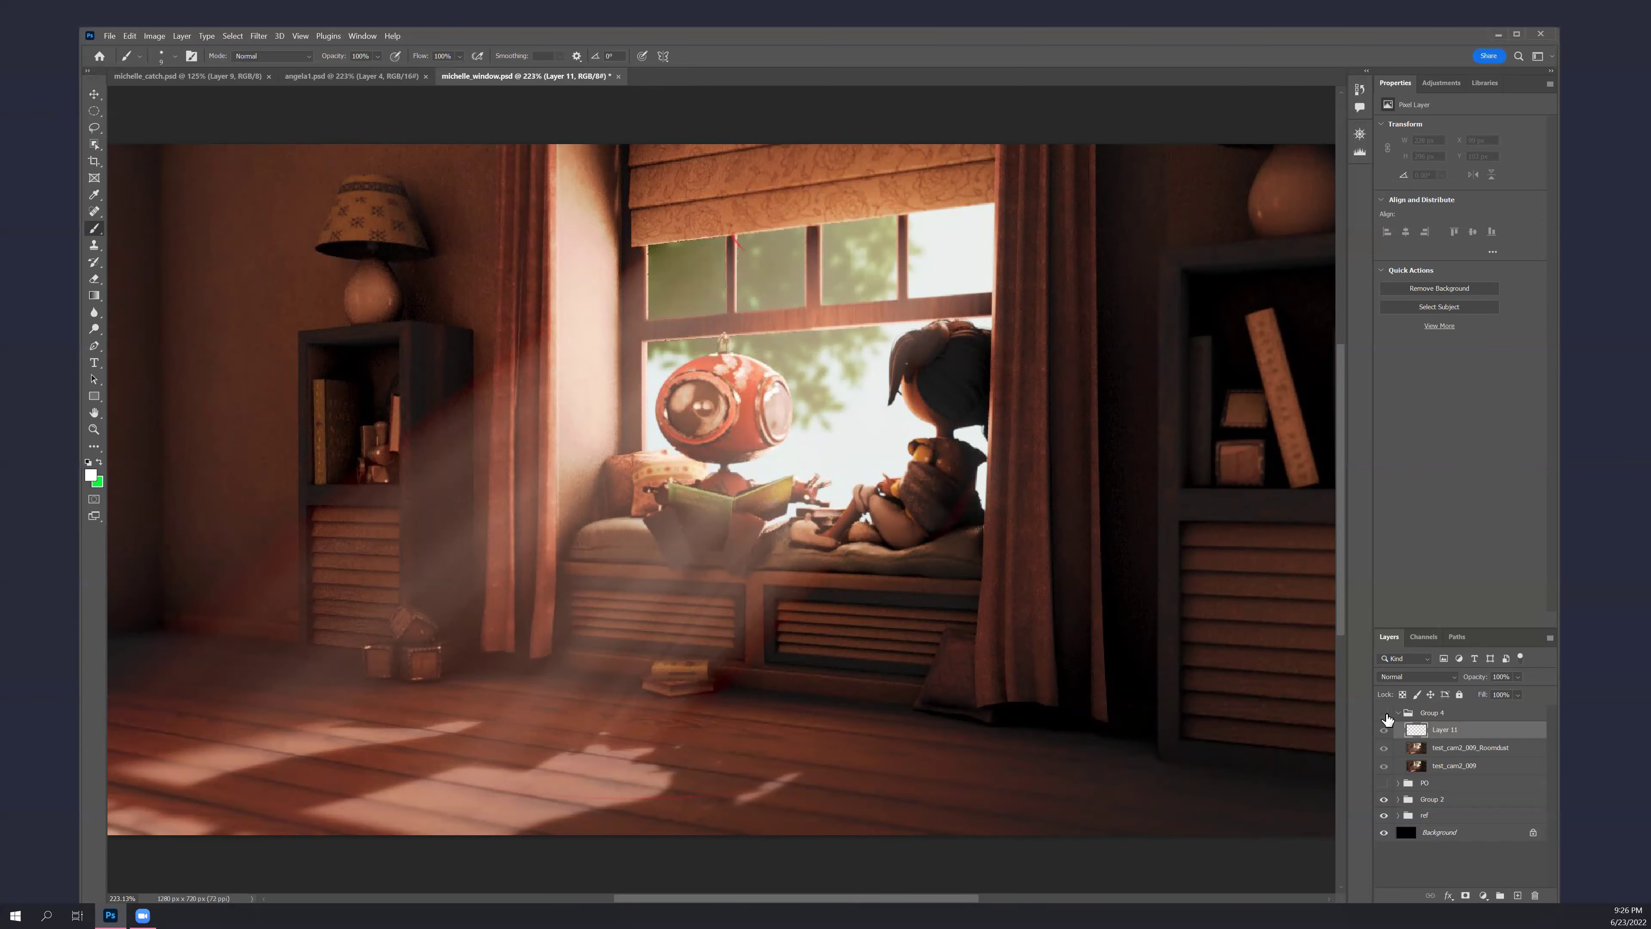
{"action": "left_click", "coordinate": [1387, 714]}
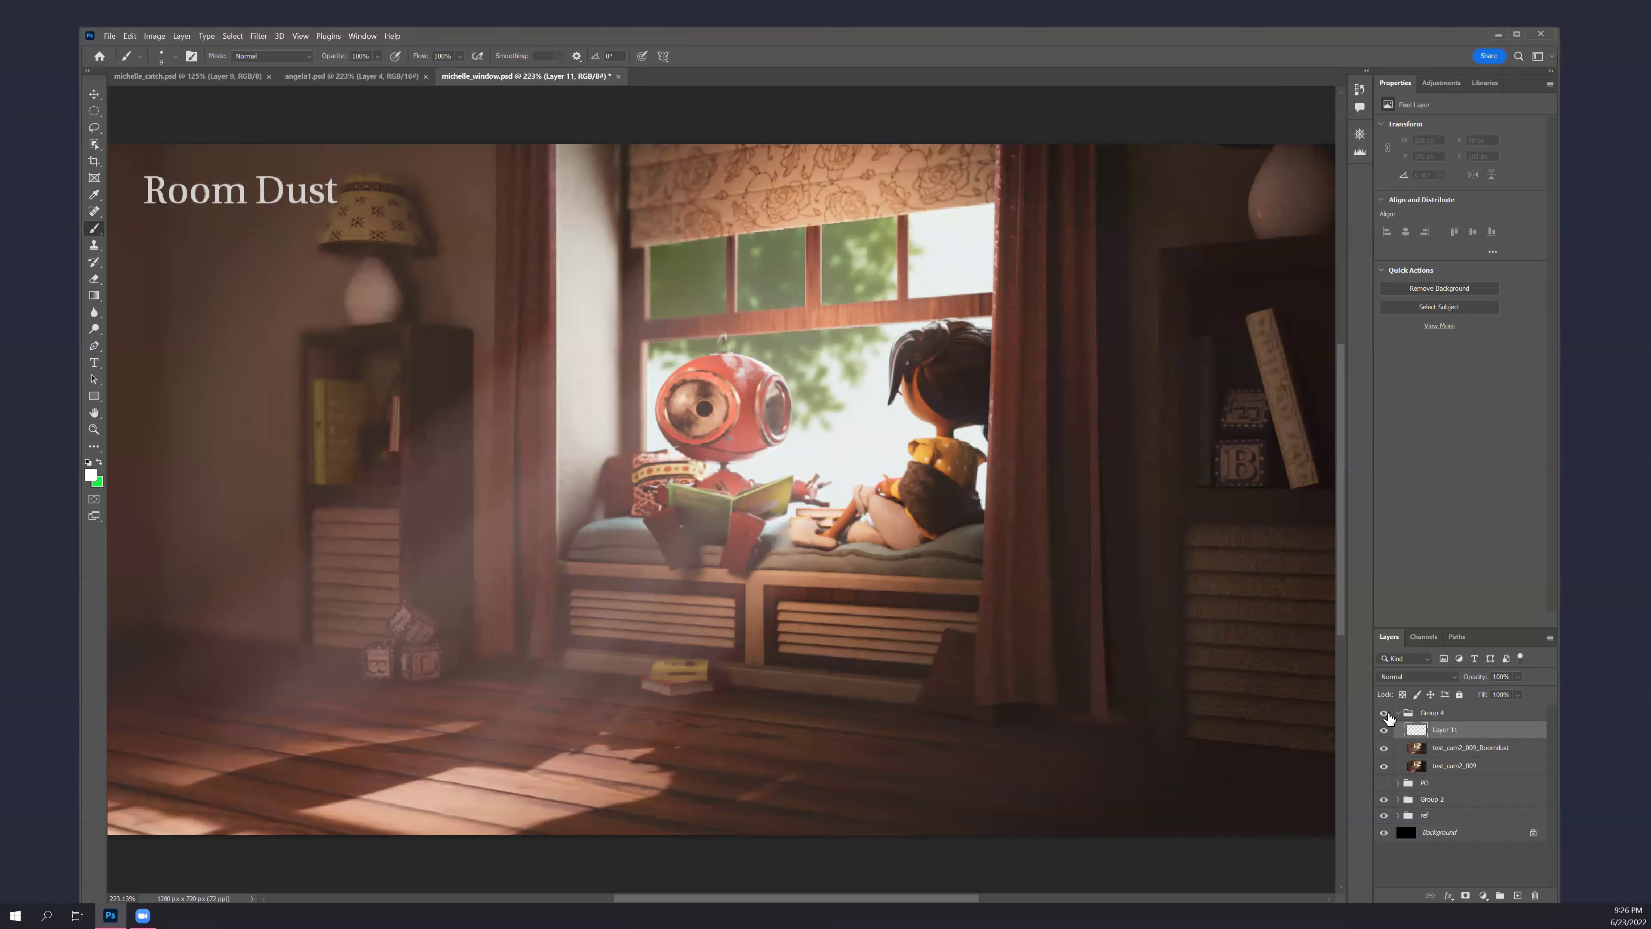
{"action": "left_click", "coordinate": [1386, 714]}
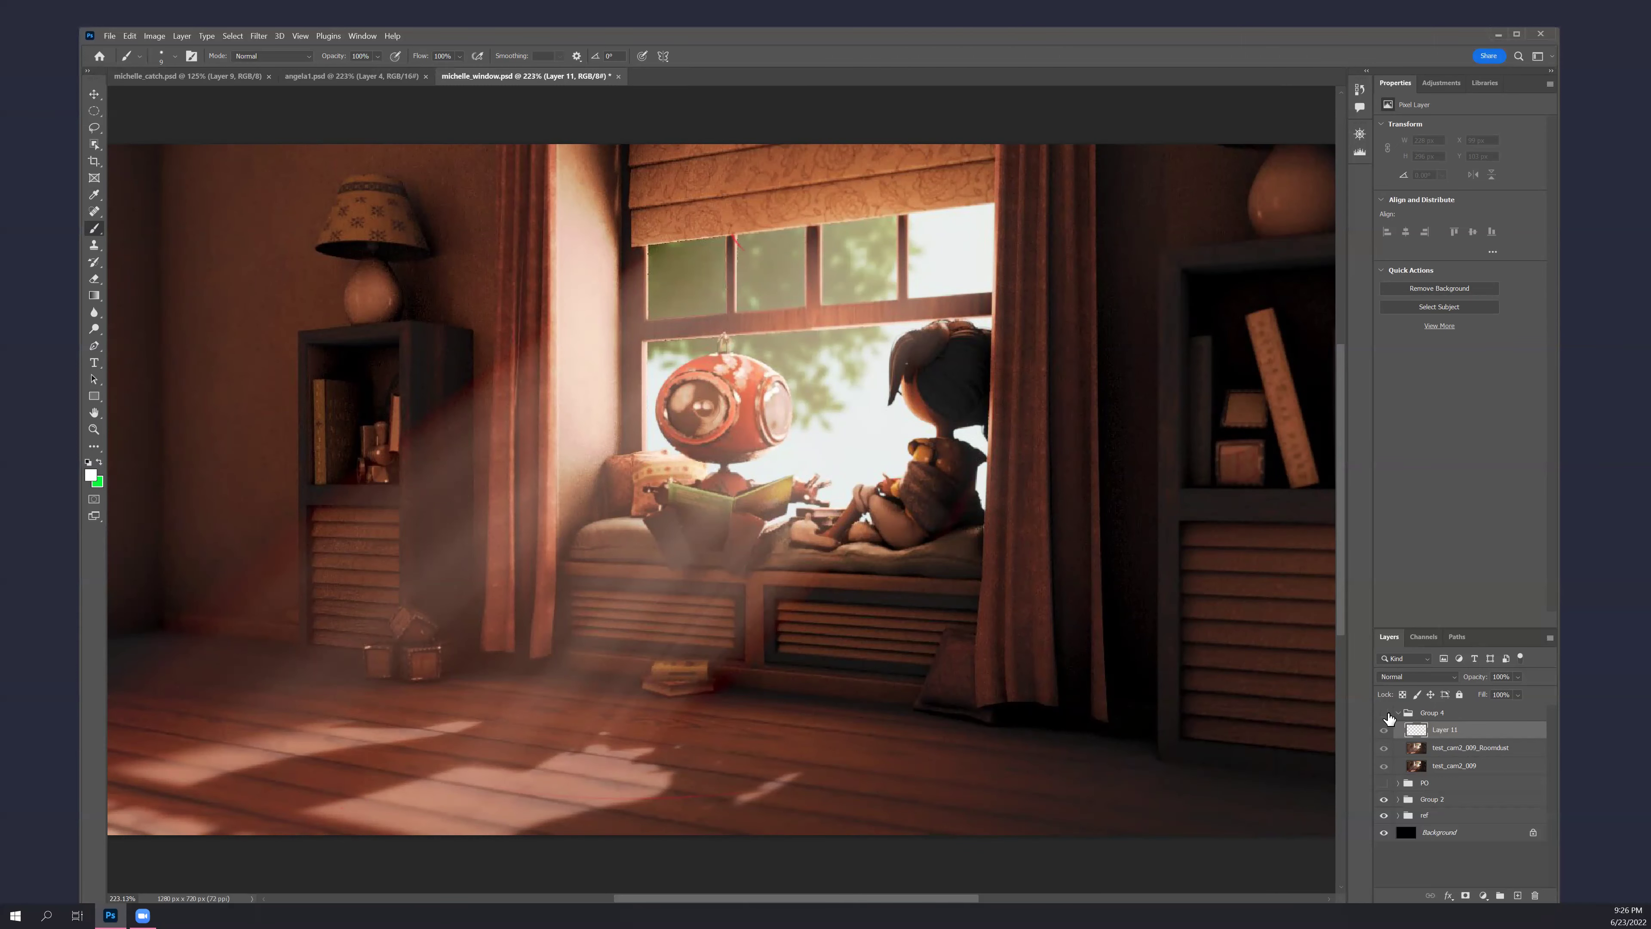
{"action": "left_click", "coordinate": [1385, 715]}
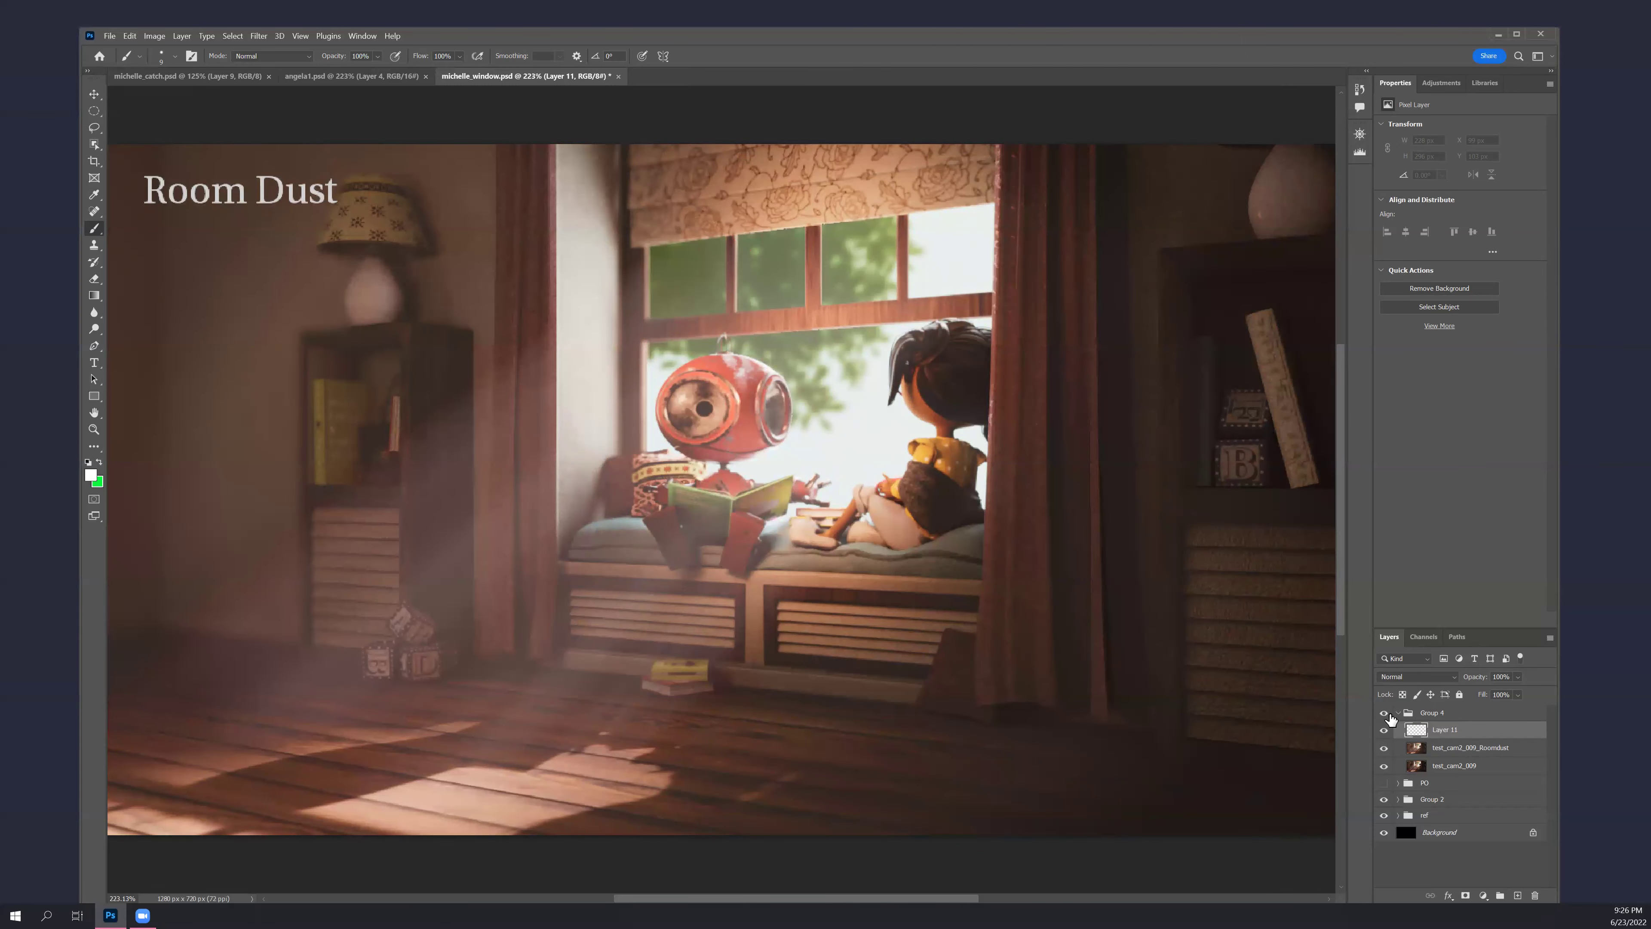
{"action": "left_click", "coordinate": [1386, 714]}
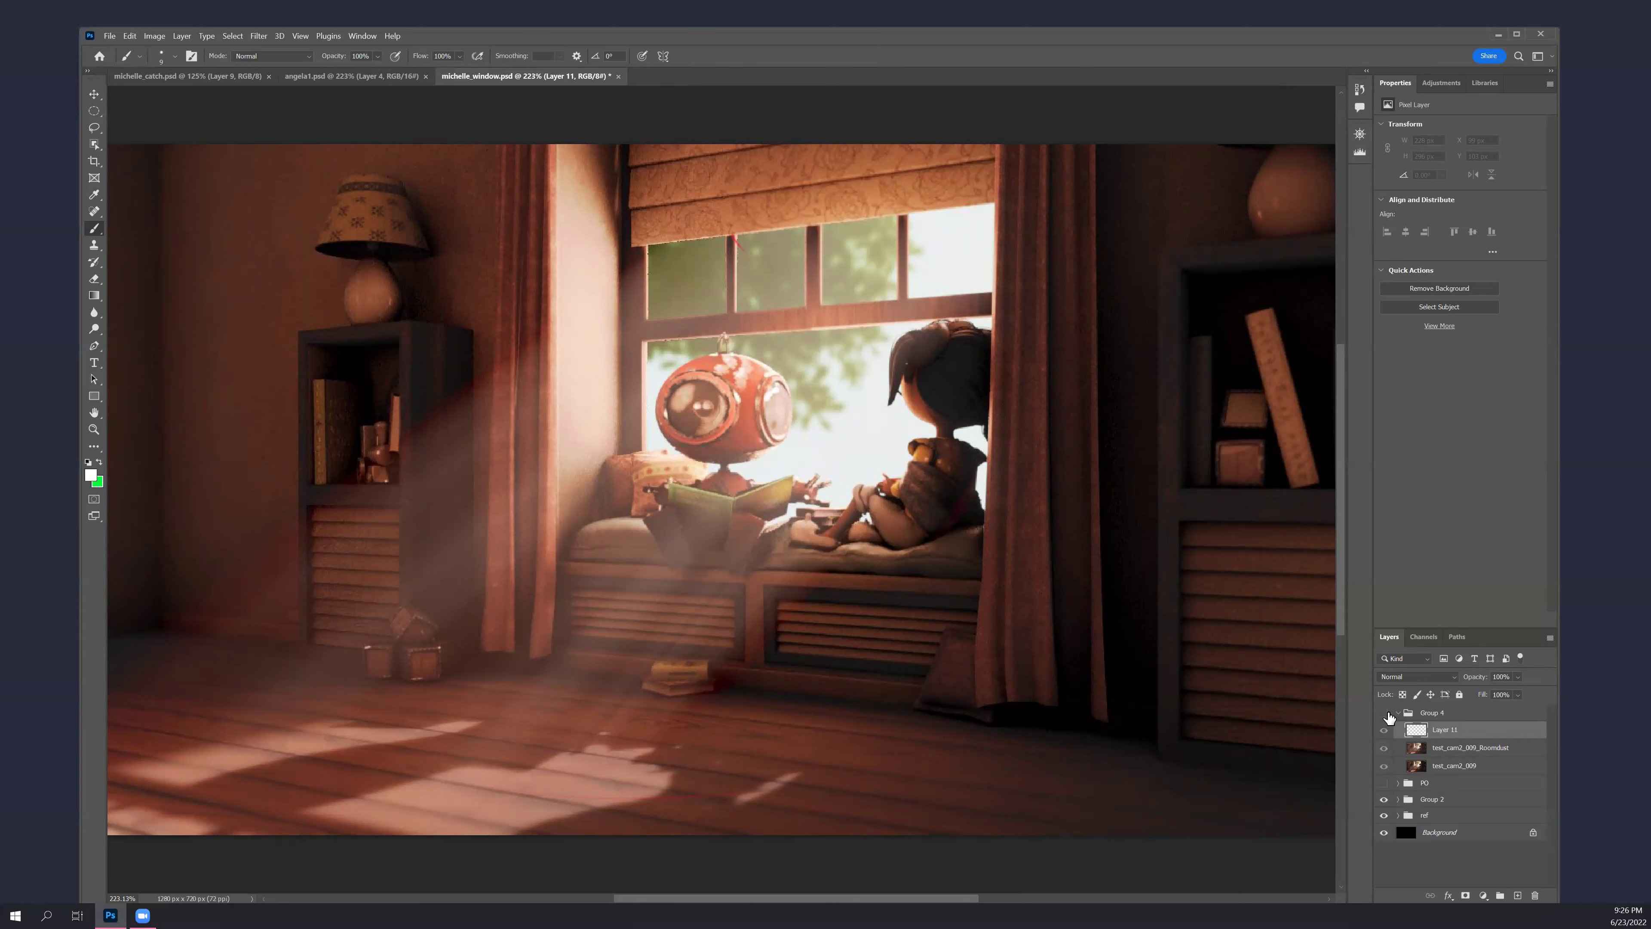
{"action": "left_click", "coordinate": [1385, 715]}
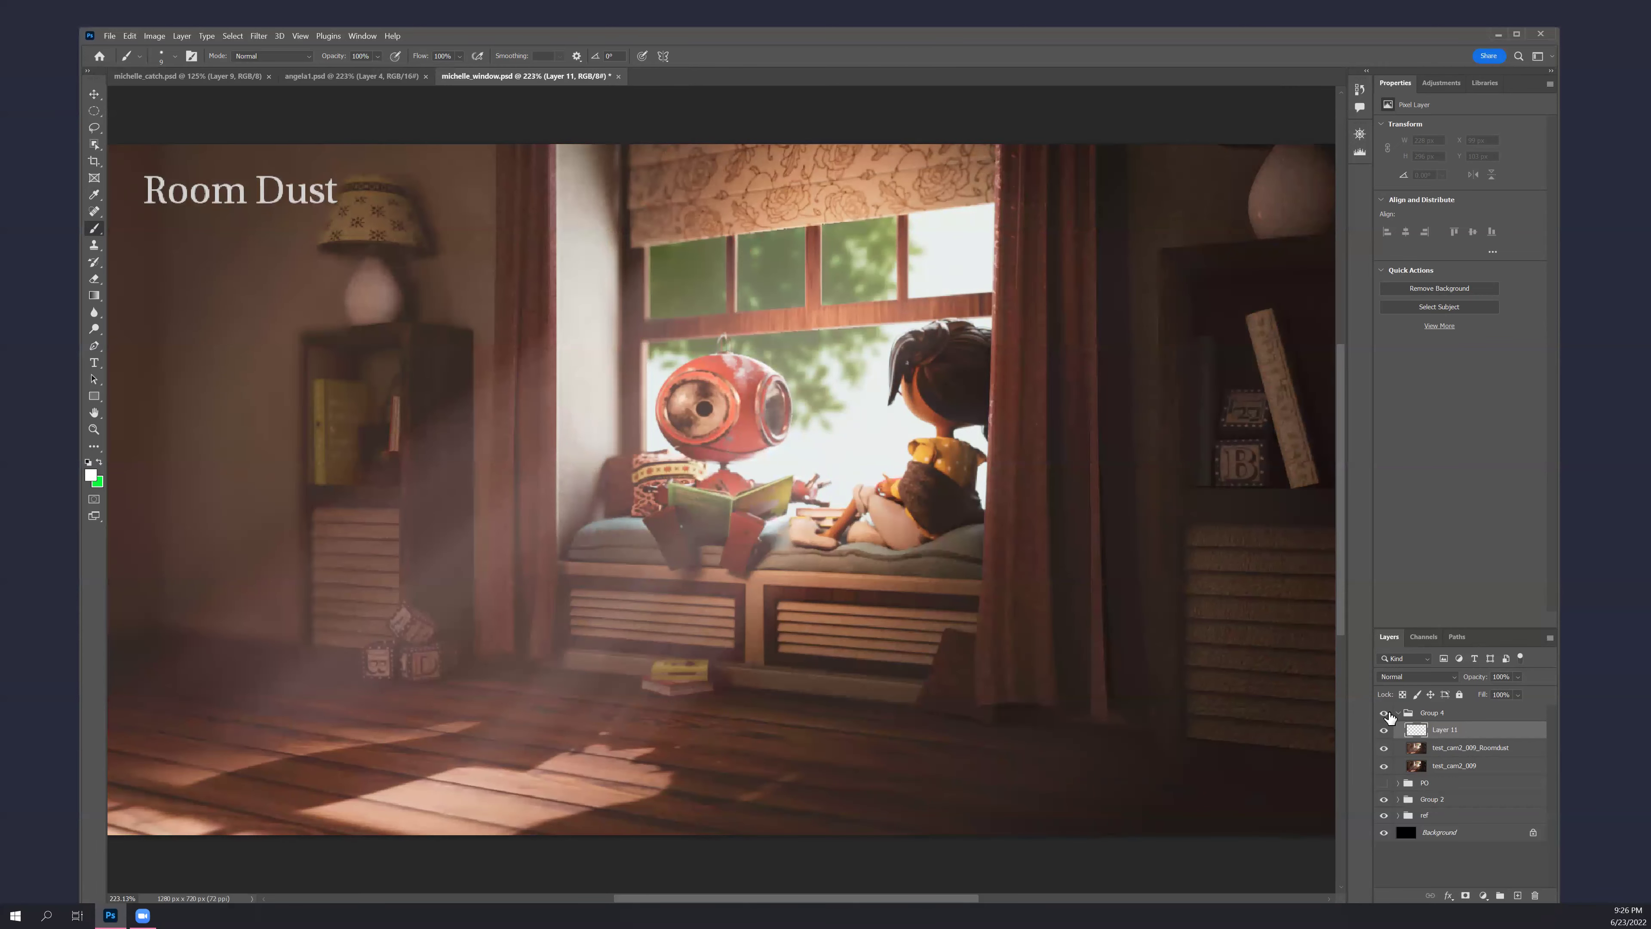
{"action": "left_click", "coordinate": [1385, 715]}
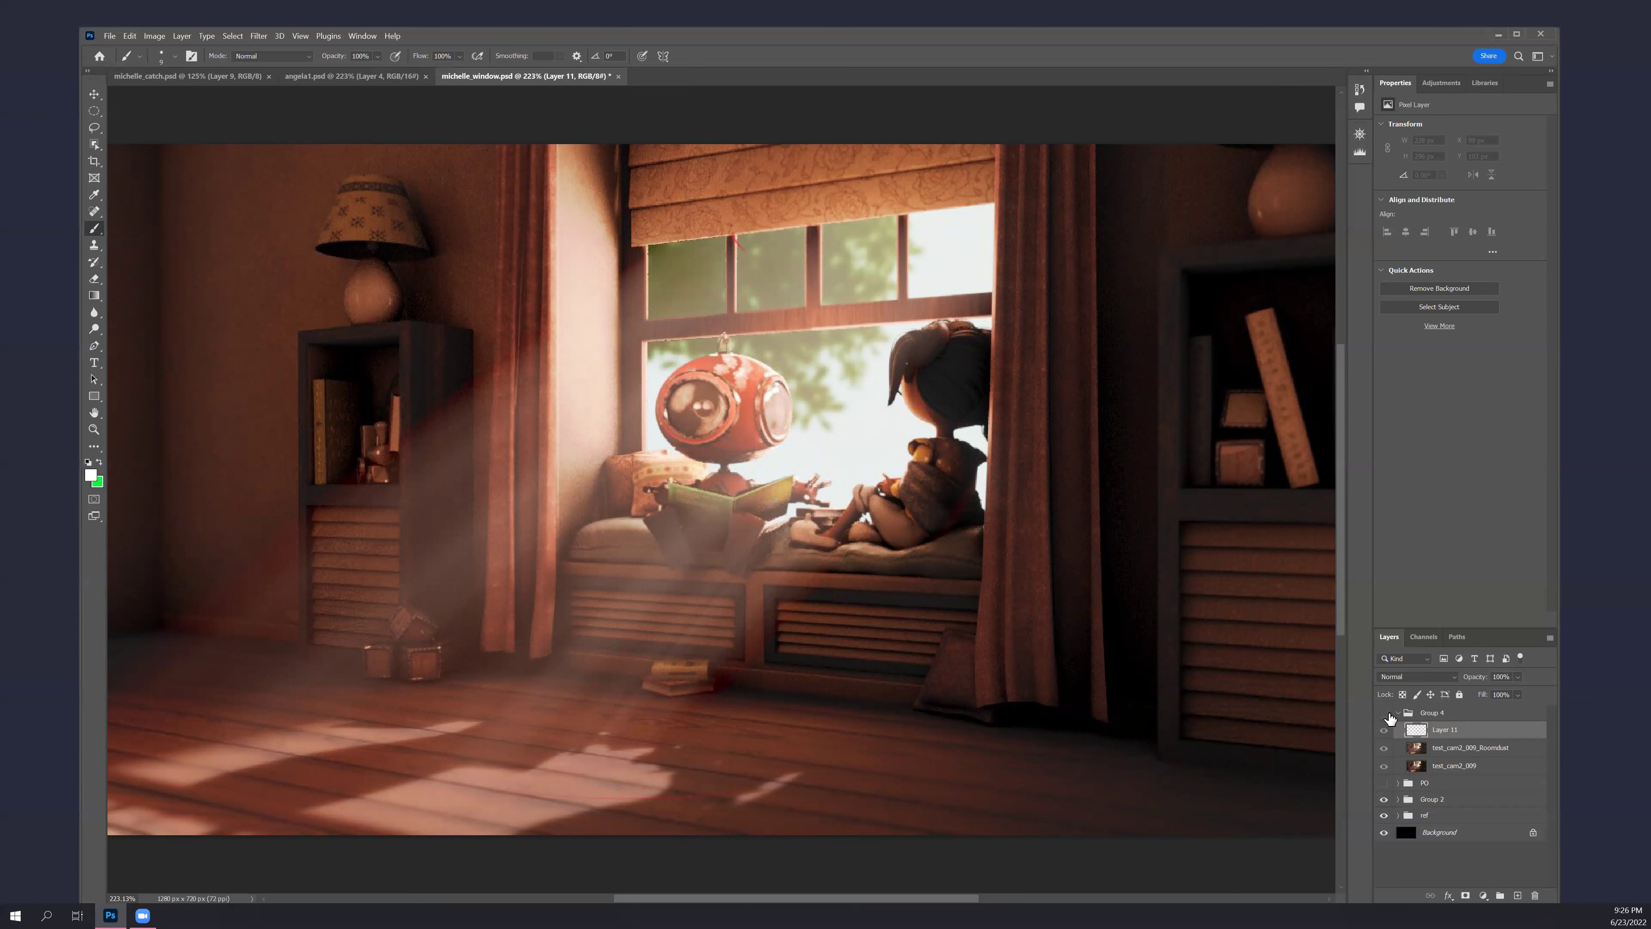
{"action": "left_click", "coordinate": [1385, 714]}
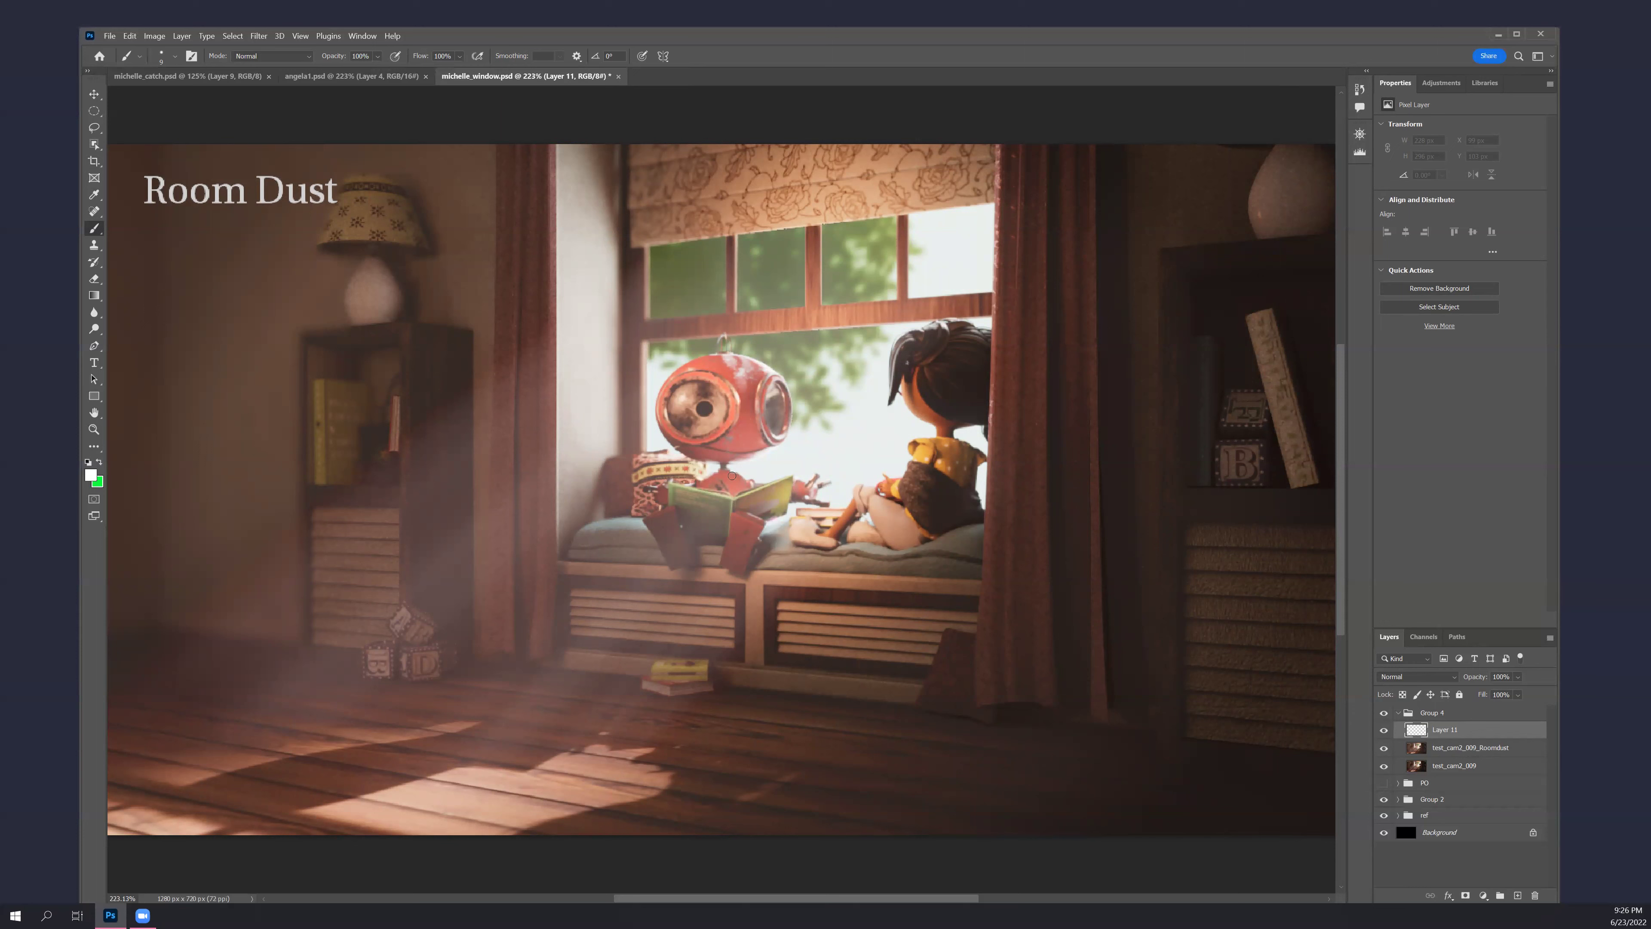
{"action": "left_click_drag", "start_coordinate": [708, 445], "coordinate": [780, 447]}
{"action": "key", "text": "ctrl+z"}
{"action": "left_click", "coordinate": [1385, 714]}
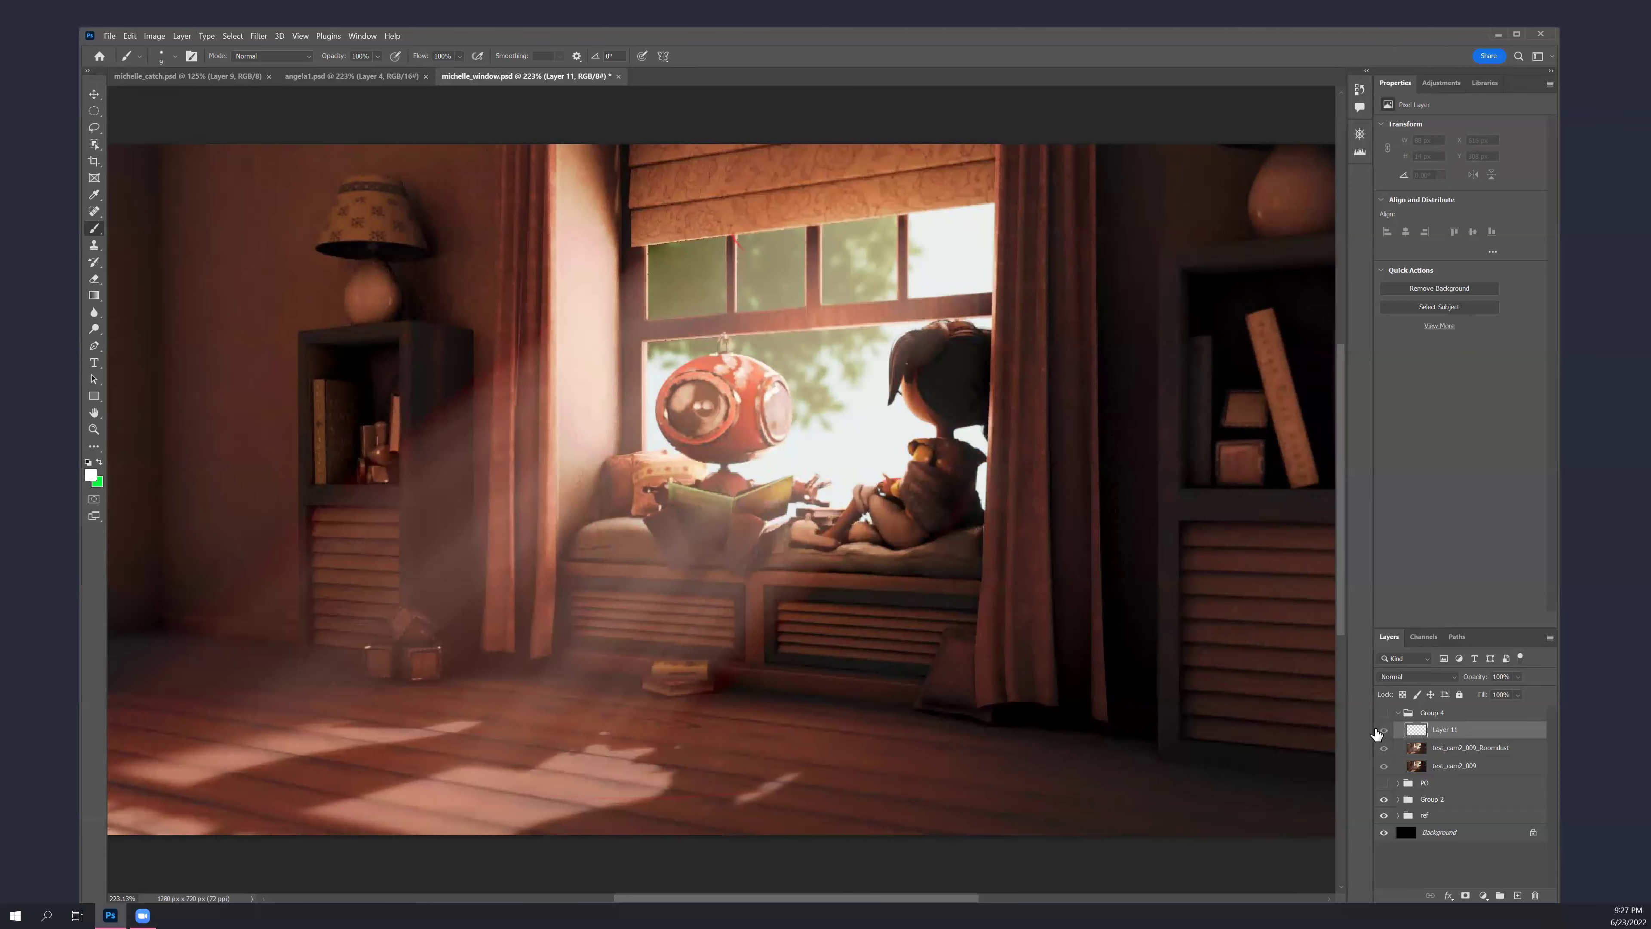
{"action": "left_click", "coordinate": [1384, 713]}
{"action": "left_click", "coordinate": [1385, 729]}
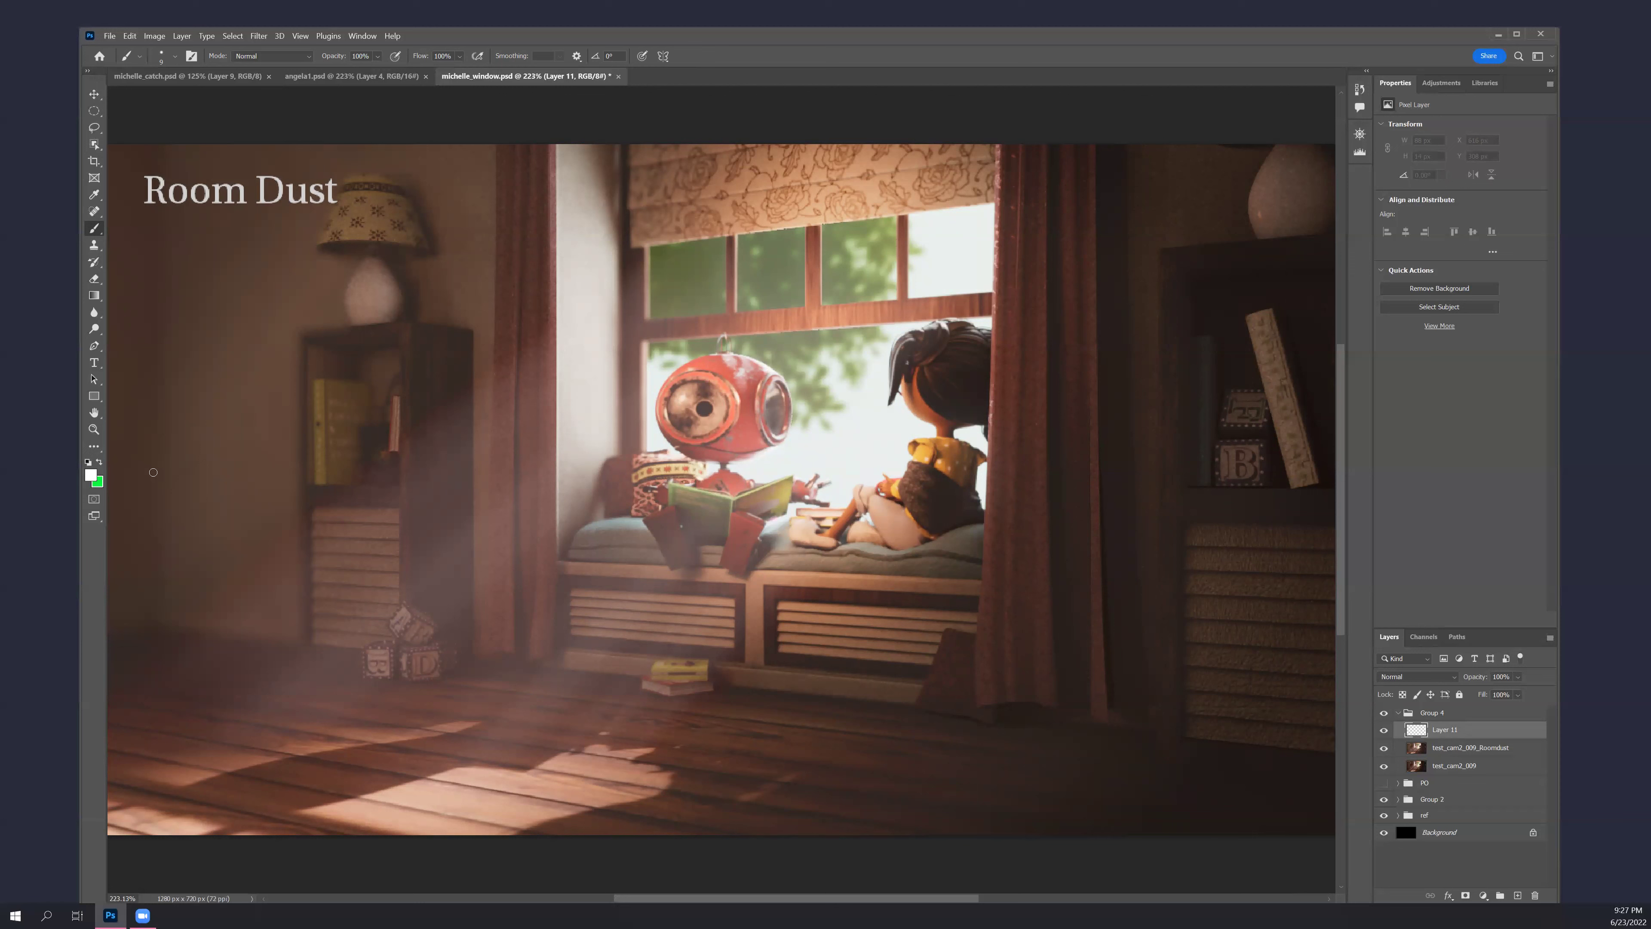
{"action": "key", "text": "x"}
{"action": "left_click_drag", "start_coordinate": [463, 579], "coordinate": [861, 349]}
{"action": "left_click_drag", "start_coordinate": [482, 520], "coordinate": [543, 590]}
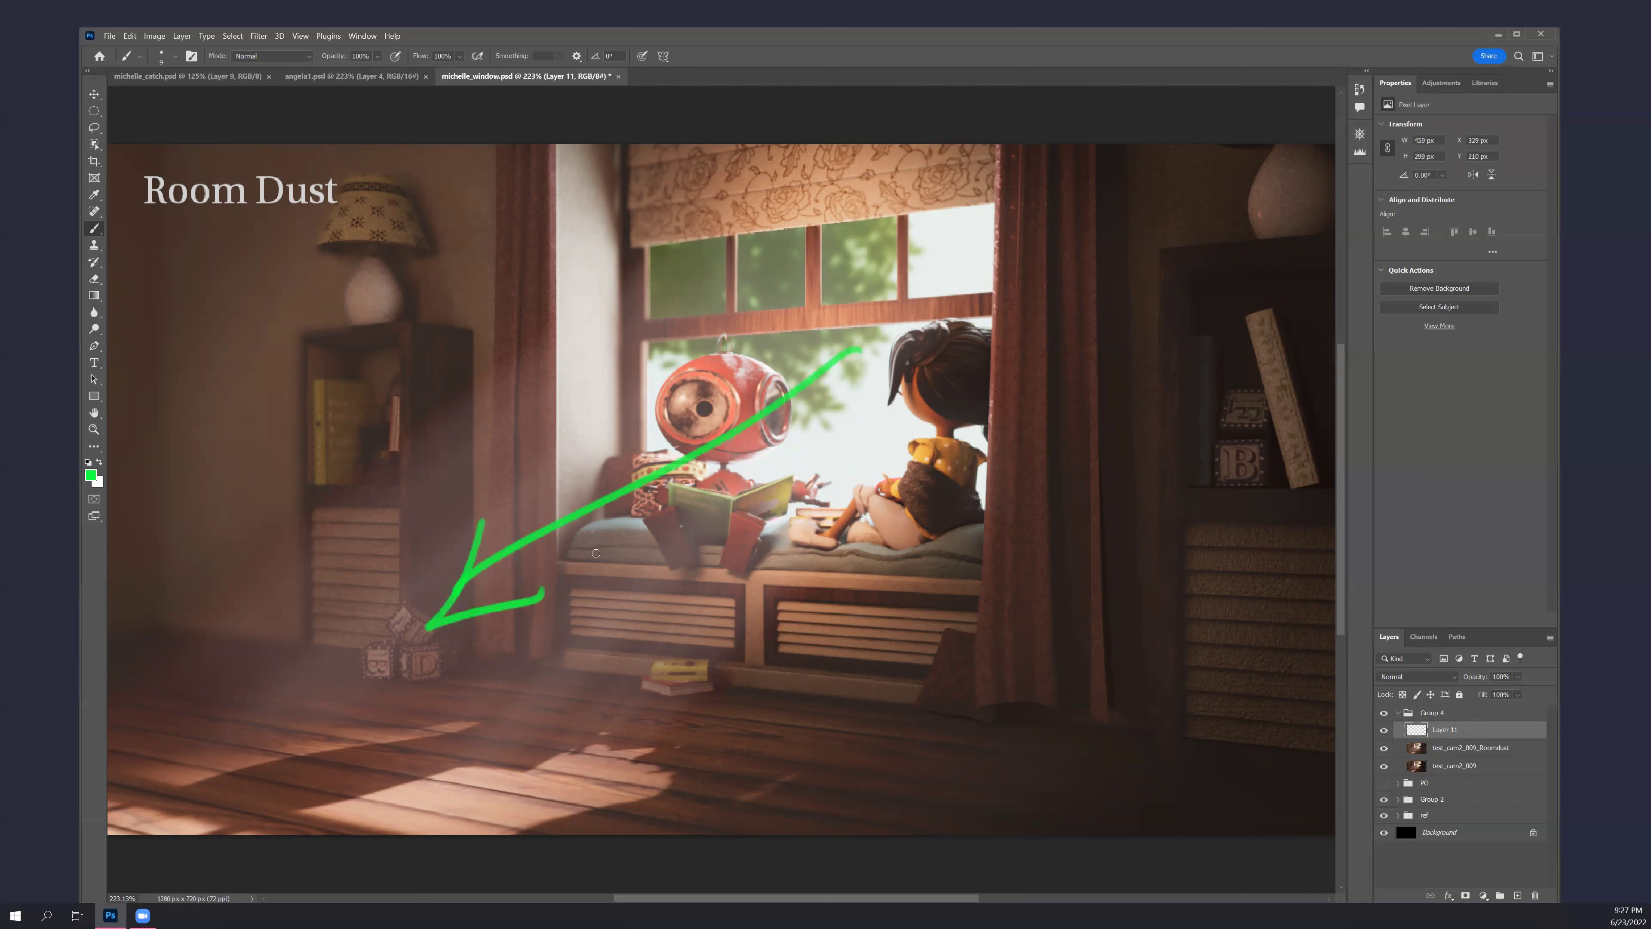
{"action": "left_click_drag", "start_coordinate": [842, 210], "coordinate": [911, 406]}
{"action": "mouse_move", "coordinate": [327, 211]}
{"action": "left_mouse_down"}
{"action": "mouse_move", "coordinate": [907, 296]}
{"action": "mouse_move", "coordinate": [1043, 416]}
{"action": "left_mouse_up"}
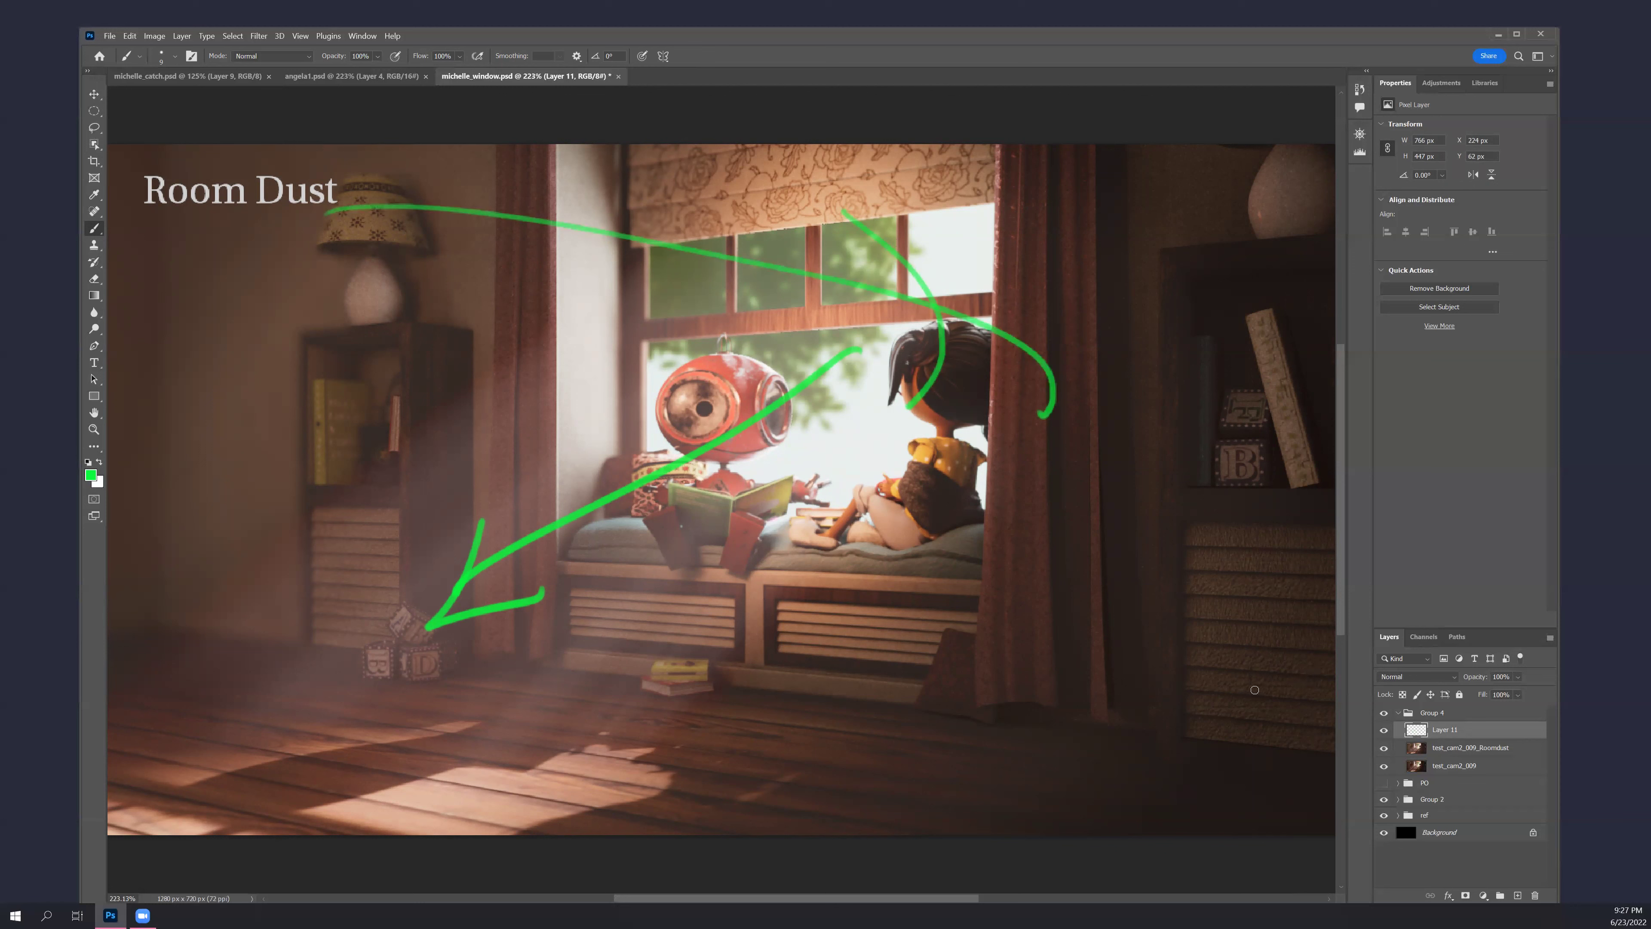
{"action": "key", "text": "ctrl+z"}
{"action": "key", "text": "ctrl+z"}
{"action": "key", "text": "ctrl+z"}
{"action": "key", "text": "ctrl+z"}
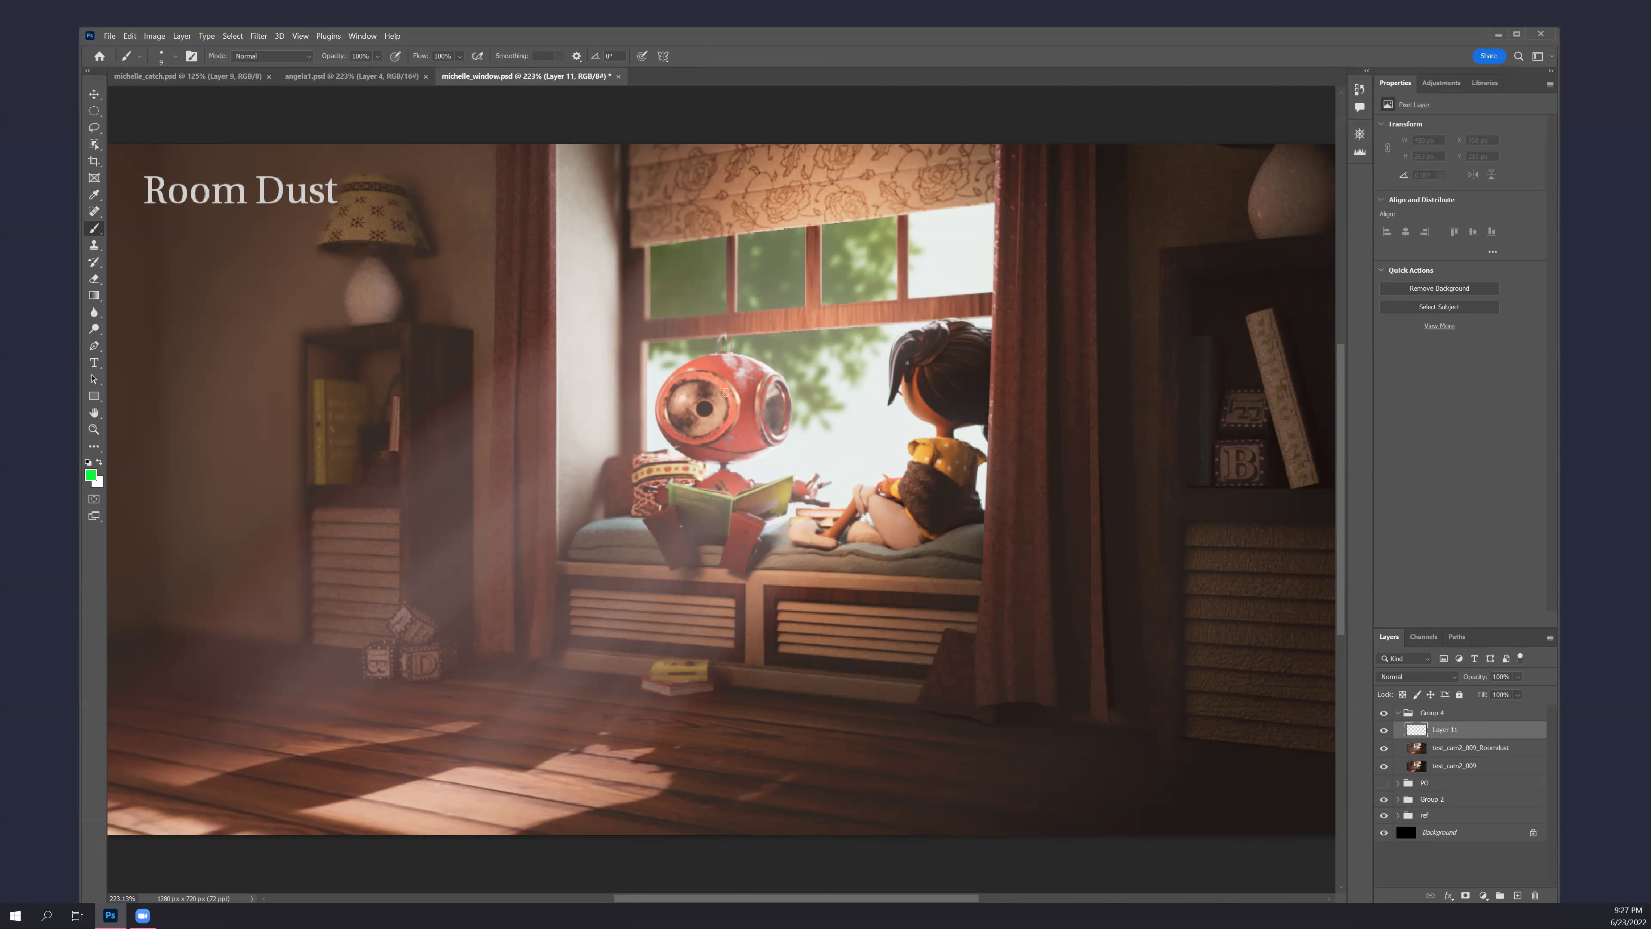
{"action": "left_click_drag", "start_coordinate": [545, 468], "coordinate": [865, 278]}
{"action": "left_click_drag", "start_coordinate": [579, 394], "coordinate": [616, 449]}
{"action": "mouse_move", "coordinate": [563, 745]}
{"action": "left_mouse_down"}
{"action": "mouse_move", "coordinate": [581, 822]}
{"action": "mouse_move", "coordinate": [540, 761]}
{"action": "mouse_move", "coordinate": [499, 762]}
{"action": "left_mouse_up"}
{"action": "left_click_drag", "start_coordinate": [282, 706], "coordinate": [224, 727]}
{"action": "key", "text": "ctrl+z"}
{"action": "key", "text": "ctrl+z"}
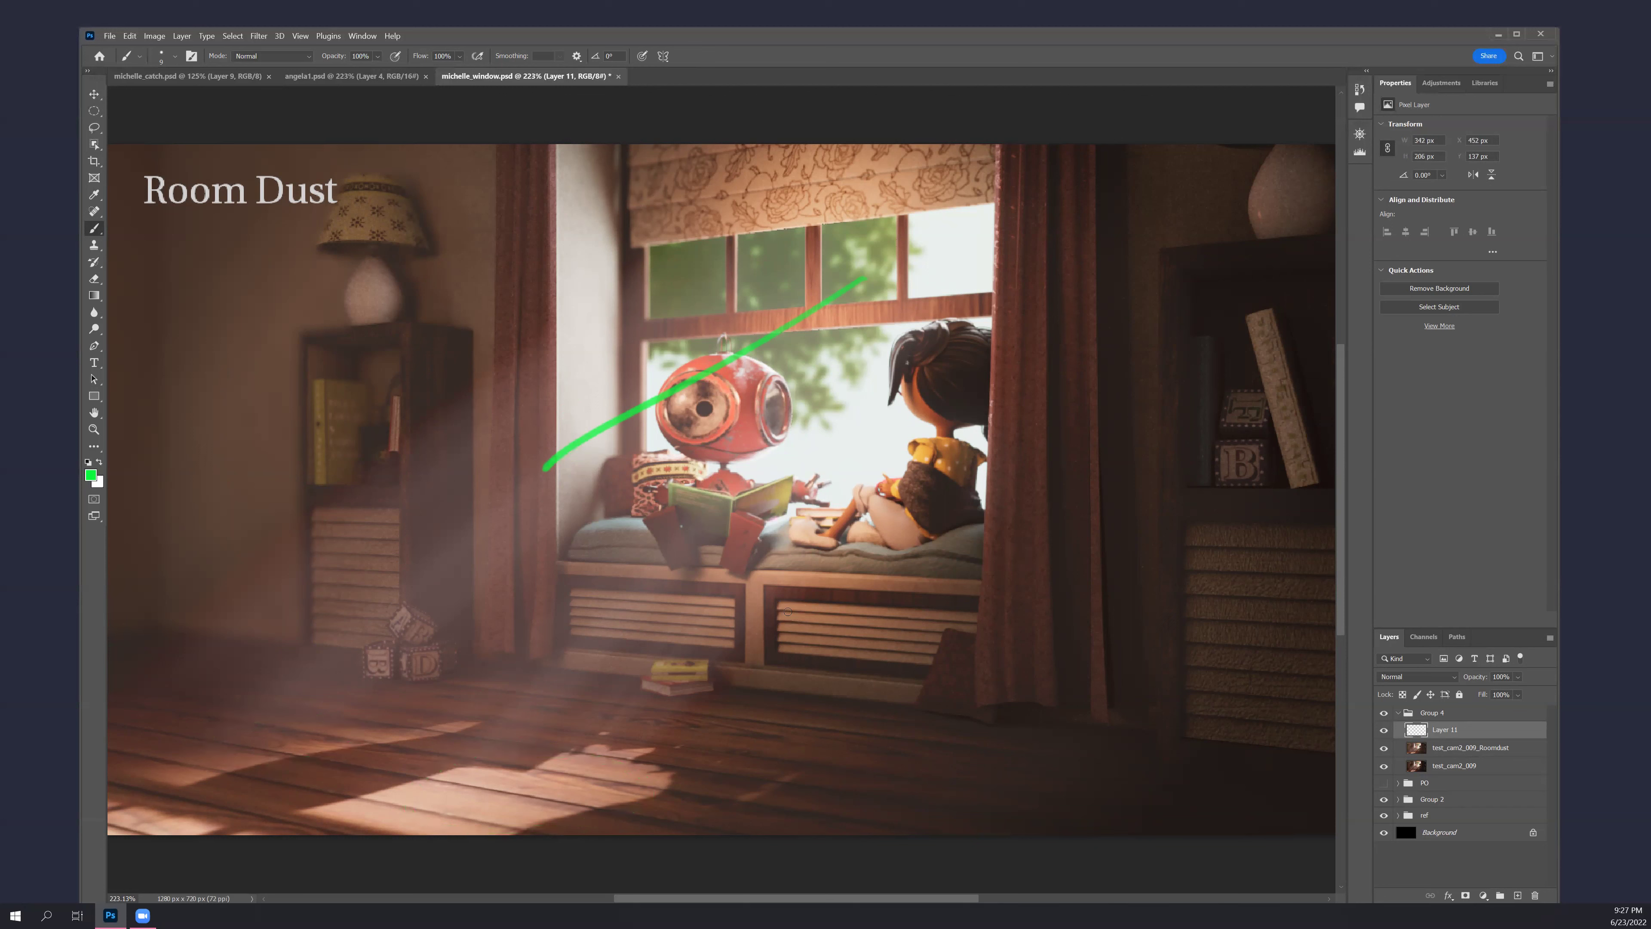
{"action": "key", "text": "ctrl+z"}
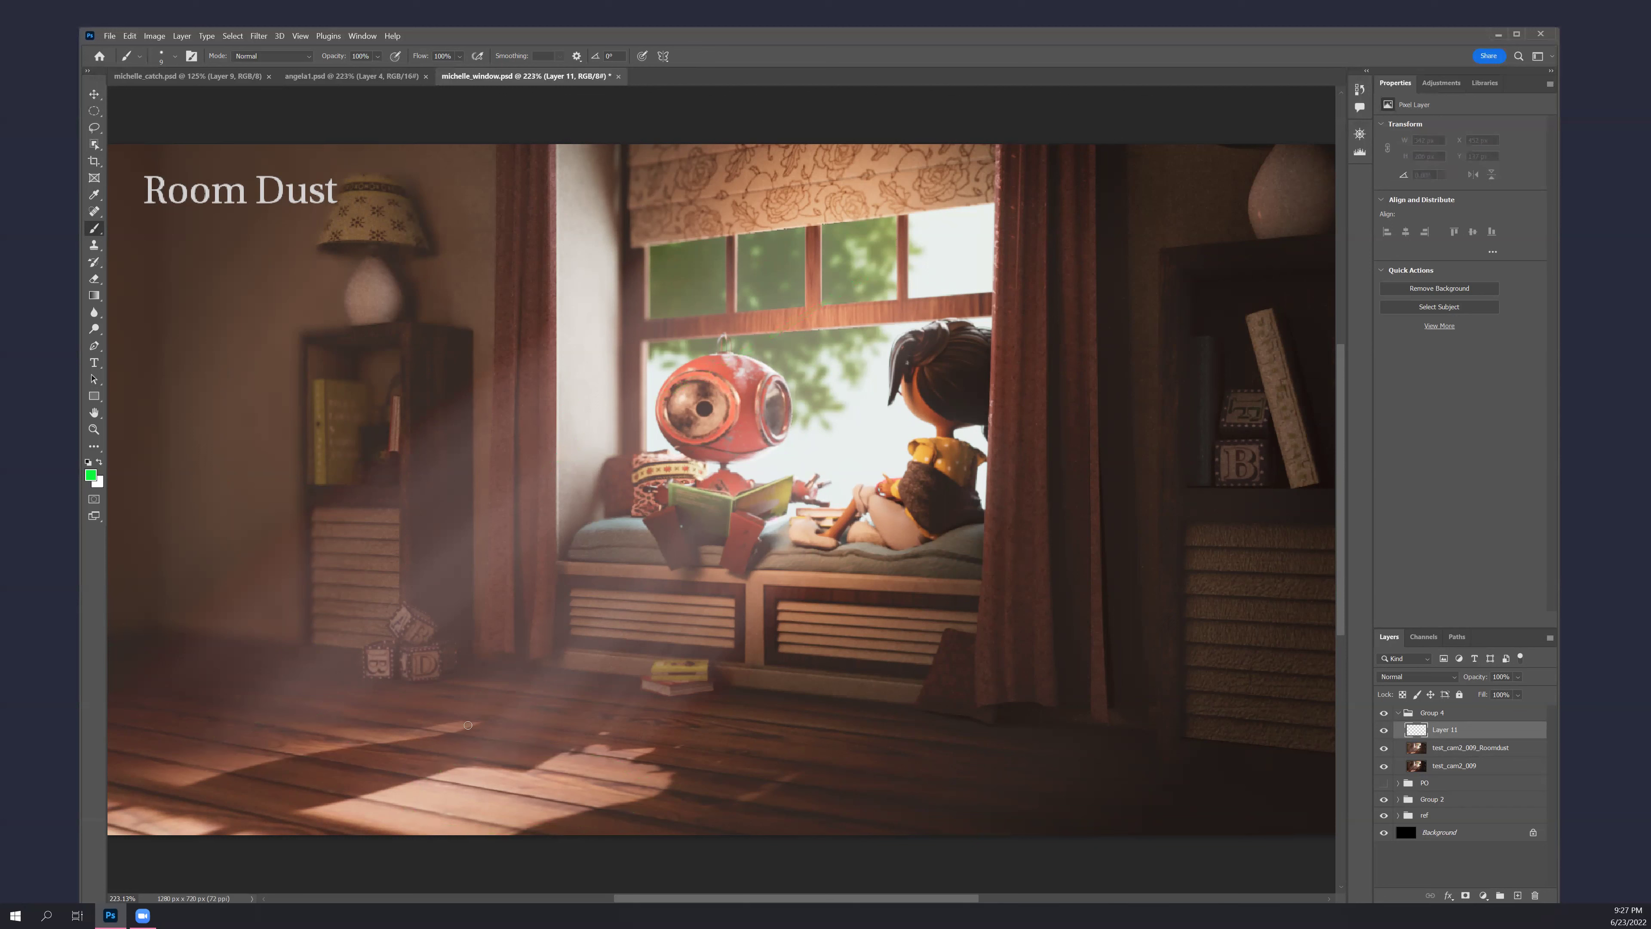
{"action": "left_click_drag", "start_coordinate": [466, 727], "coordinate": [429, 548]}
{"action": "left_click_drag", "start_coordinate": [615, 793], "coordinate": [705, 667]}
{"action": "left_click_drag", "start_coordinate": [855, 667], "coordinate": [704, 669]}
{"action": "left_click_drag", "start_coordinate": [394, 602], "coordinate": [533, 603]}
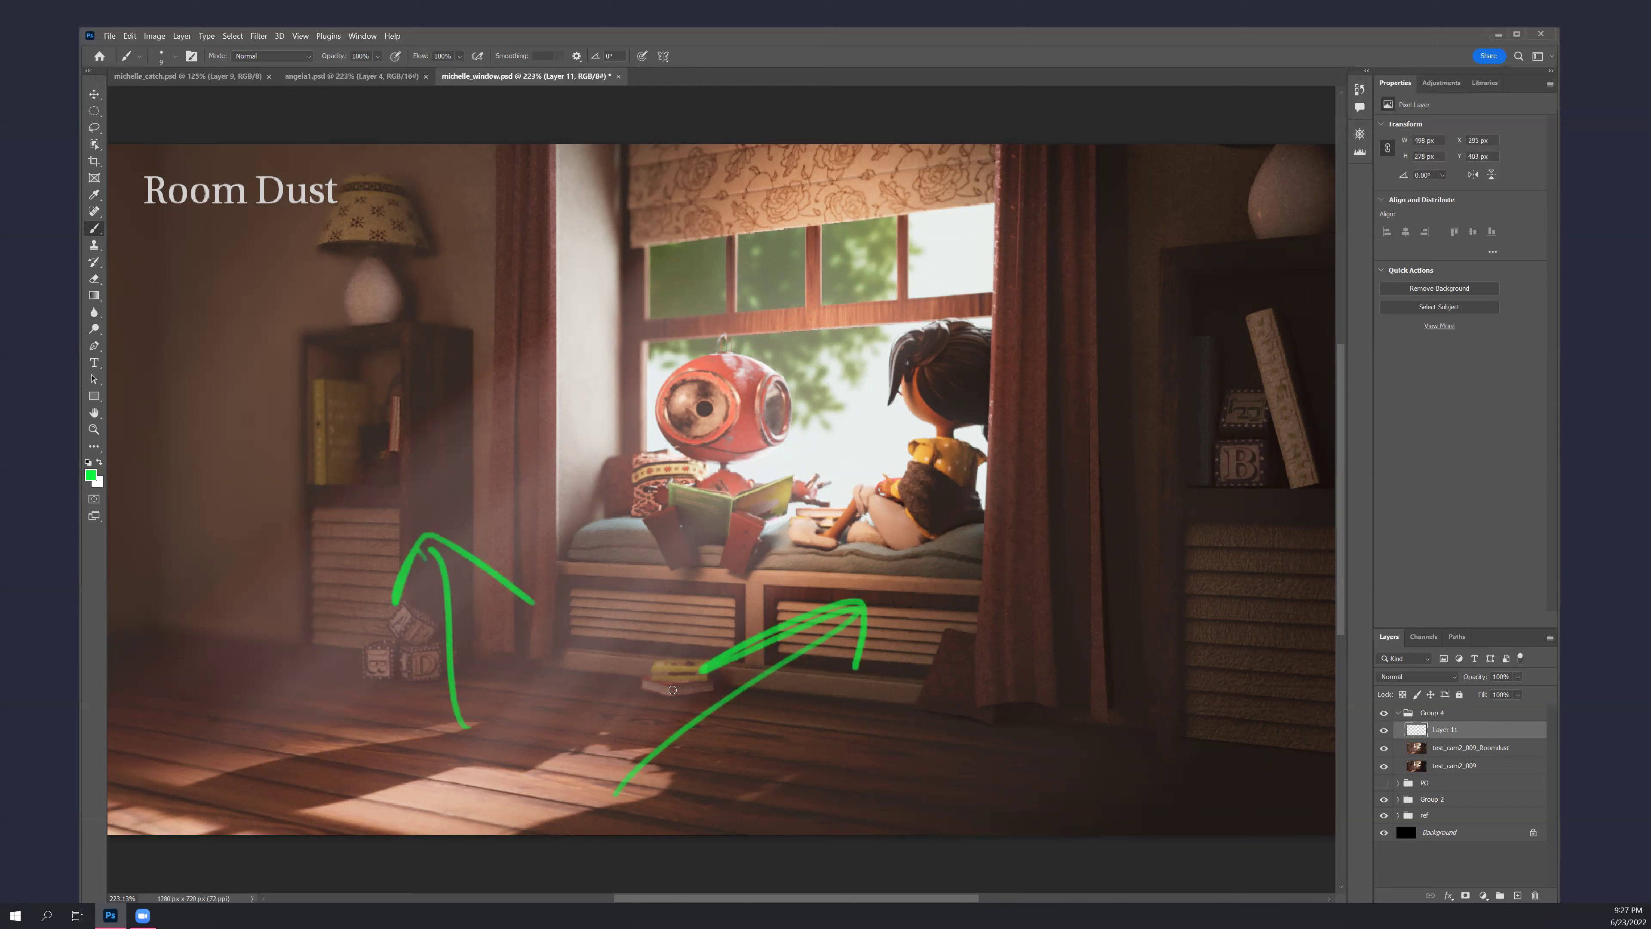
{"action": "key", "text": "ctrl+z"}
{"action": "key", "text": "ctrl+z"}
{"action": "key", "text": "ctrl+z"}
{"action": "key", "text": "ctrl+z"}
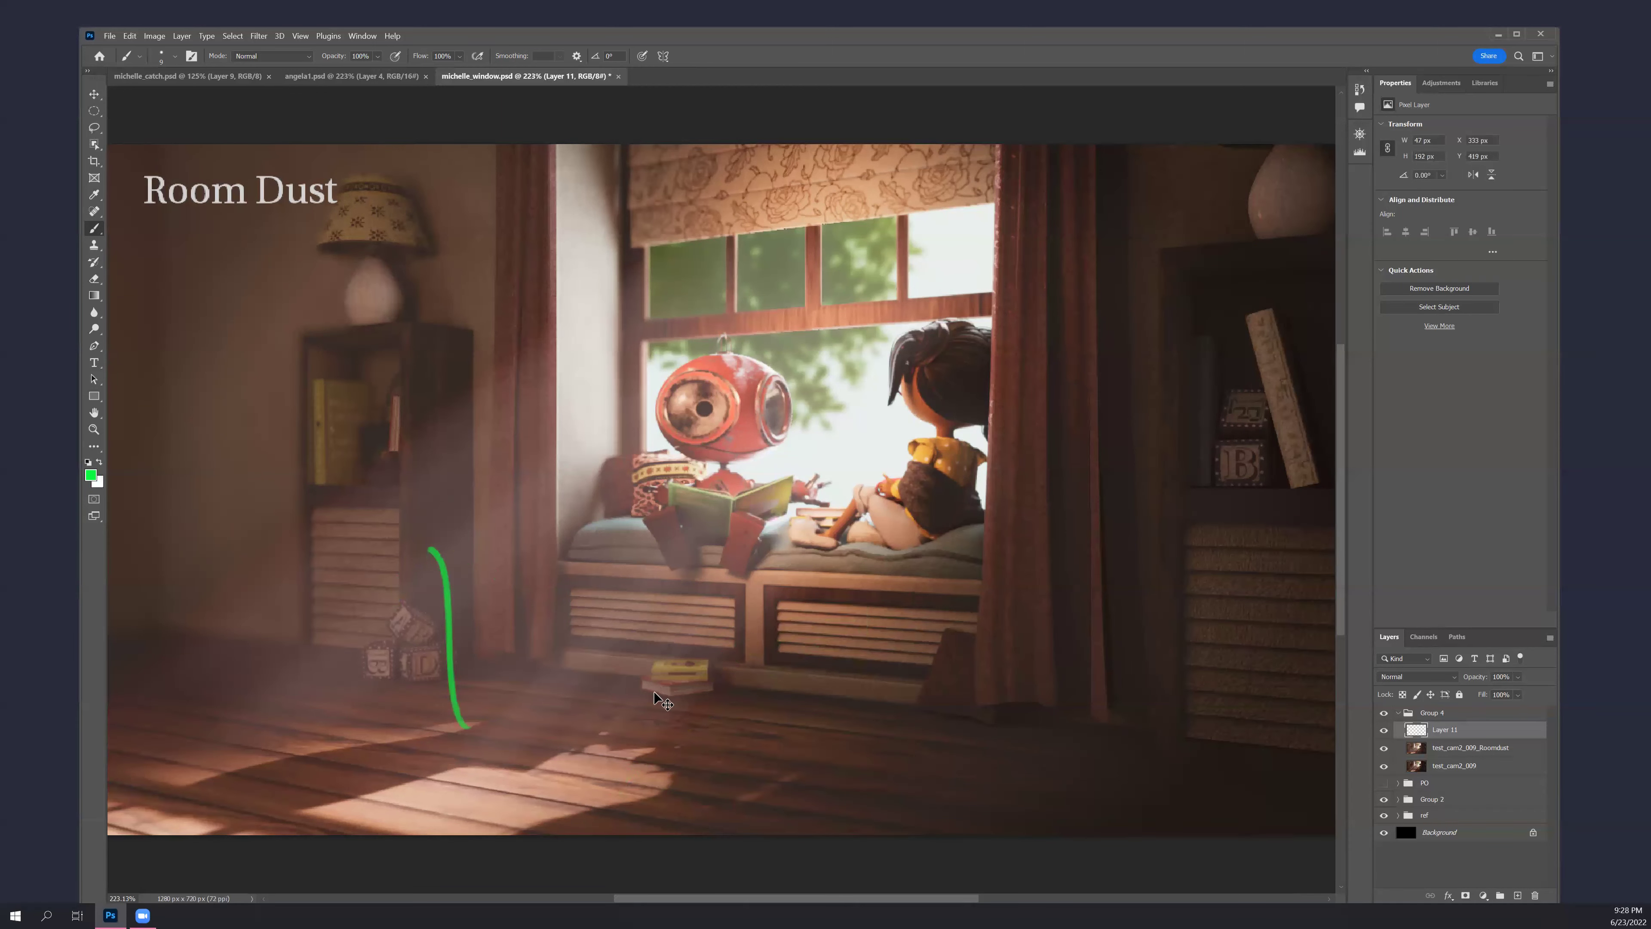
{"action": "left_click_drag", "start_coordinate": [232, 249], "coordinate": [301, 331]}
{"action": "left_click_drag", "start_coordinate": [180, 346], "coordinate": [319, 247]}
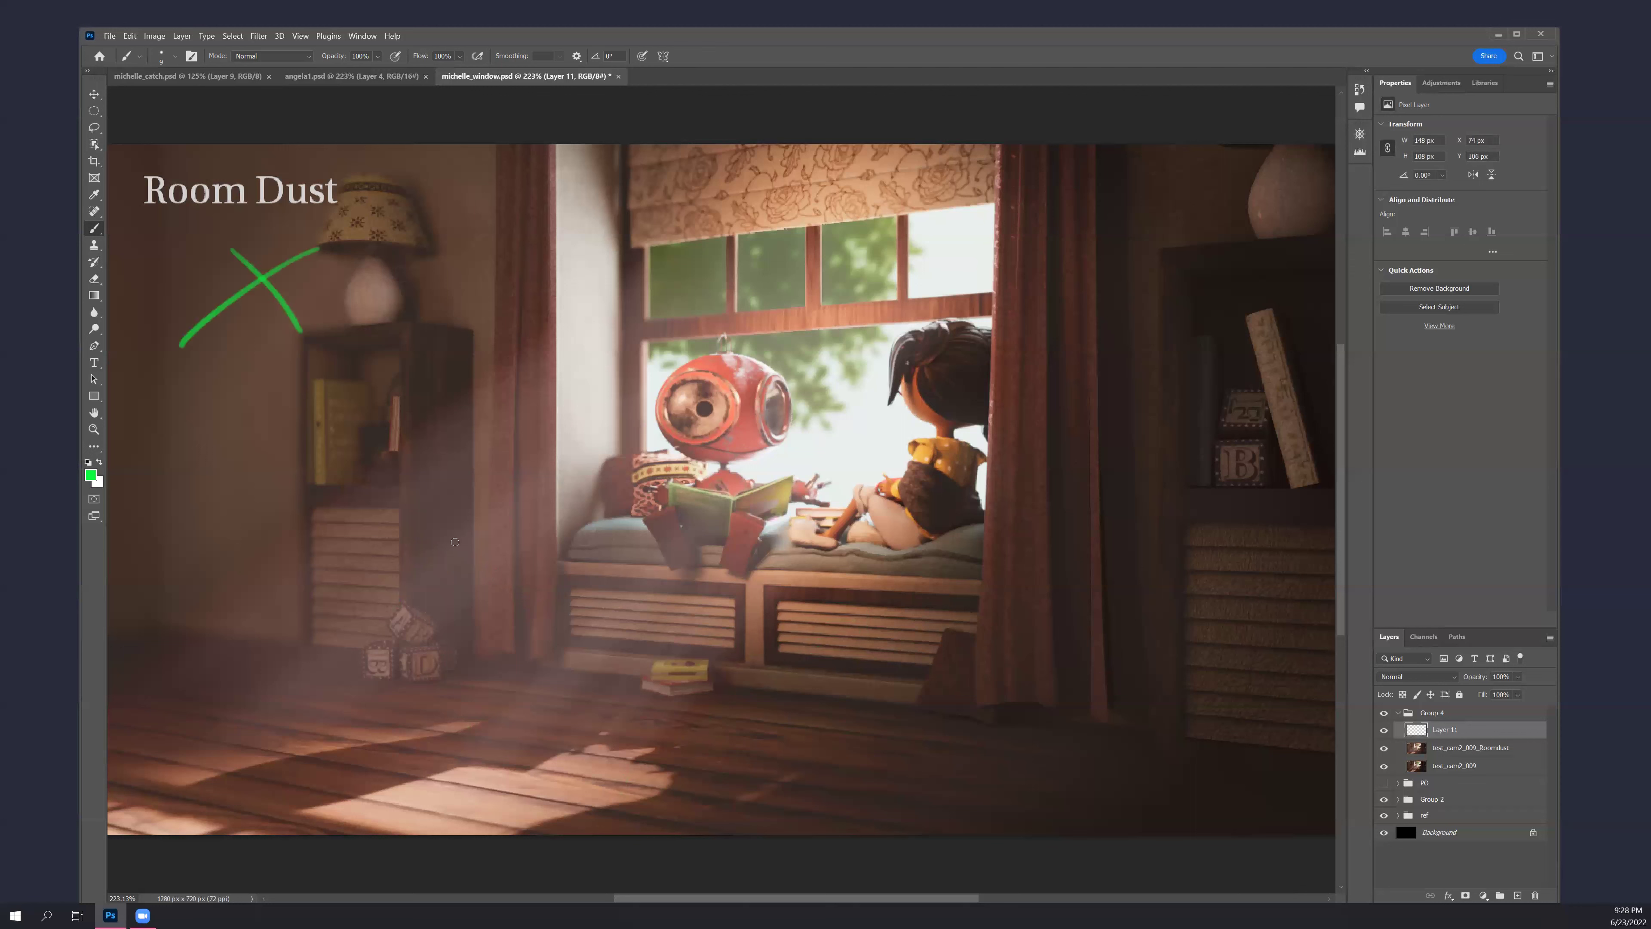
{"action": "key", "text": "ctrl+z"}
{"action": "key", "text": "ctrl+z"}
{"action": "mouse_move", "coordinate": [1293, 329]}
{"action": "left_mouse_down"}
{"action": "mouse_move", "coordinate": [1256, 476]}
{"action": "mouse_move", "coordinate": [1302, 561]}
{"action": "mouse_move", "coordinate": [1294, 709]}
{"action": "left_mouse_up"}
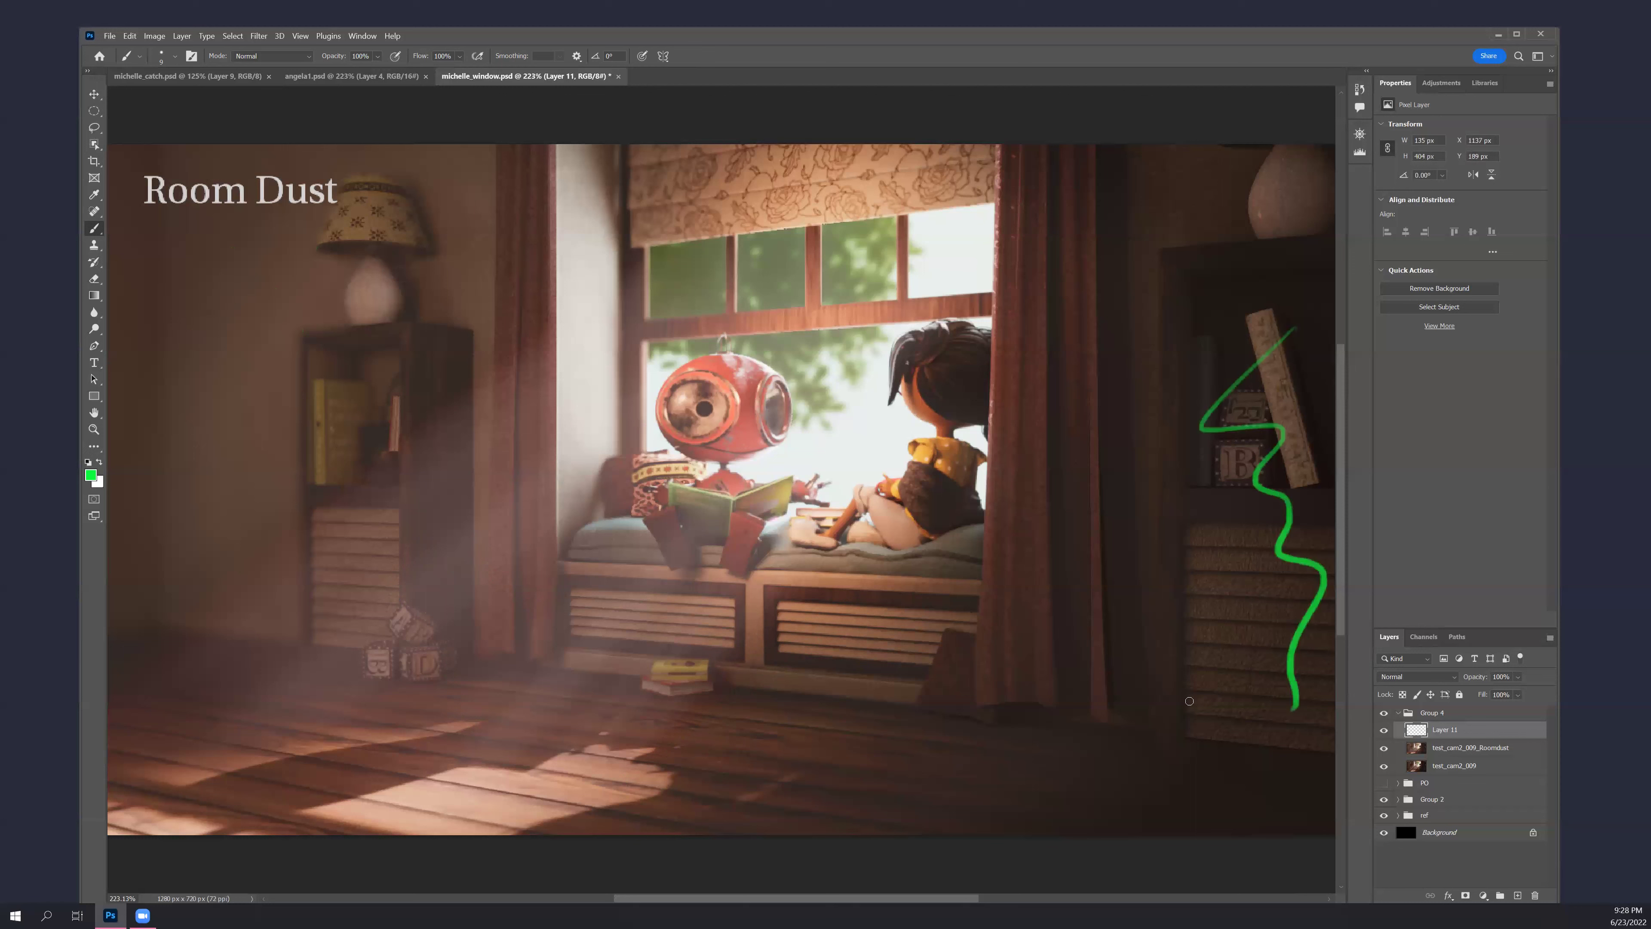
{"action": "key", "text": "ctrl+z"}
Turn Group 4 off and on three times to compare, leaving it visible
{"action": "left_click", "coordinate": [1384, 714]}
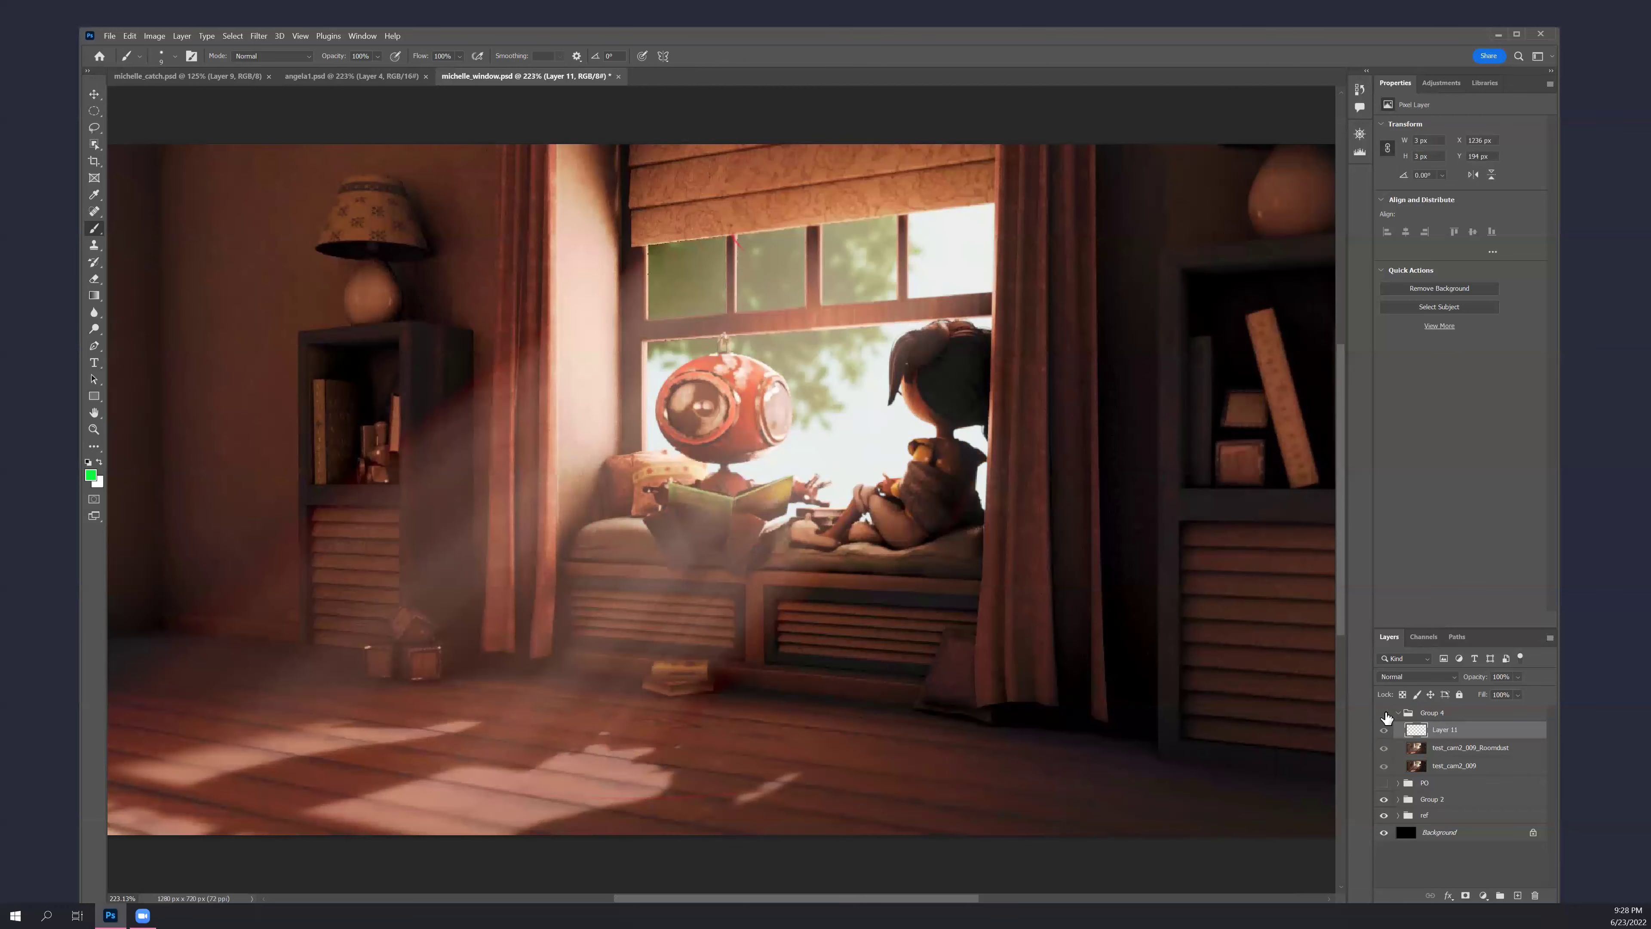
{"action": "left_click", "coordinate": [1385, 713]}
{"action": "left_click", "coordinate": [1384, 714]}
{"action": "left_click", "coordinate": [1385, 714]}
{"action": "left_click", "coordinate": [1385, 714]}
{"action": "left_click", "coordinate": [1385, 714]}
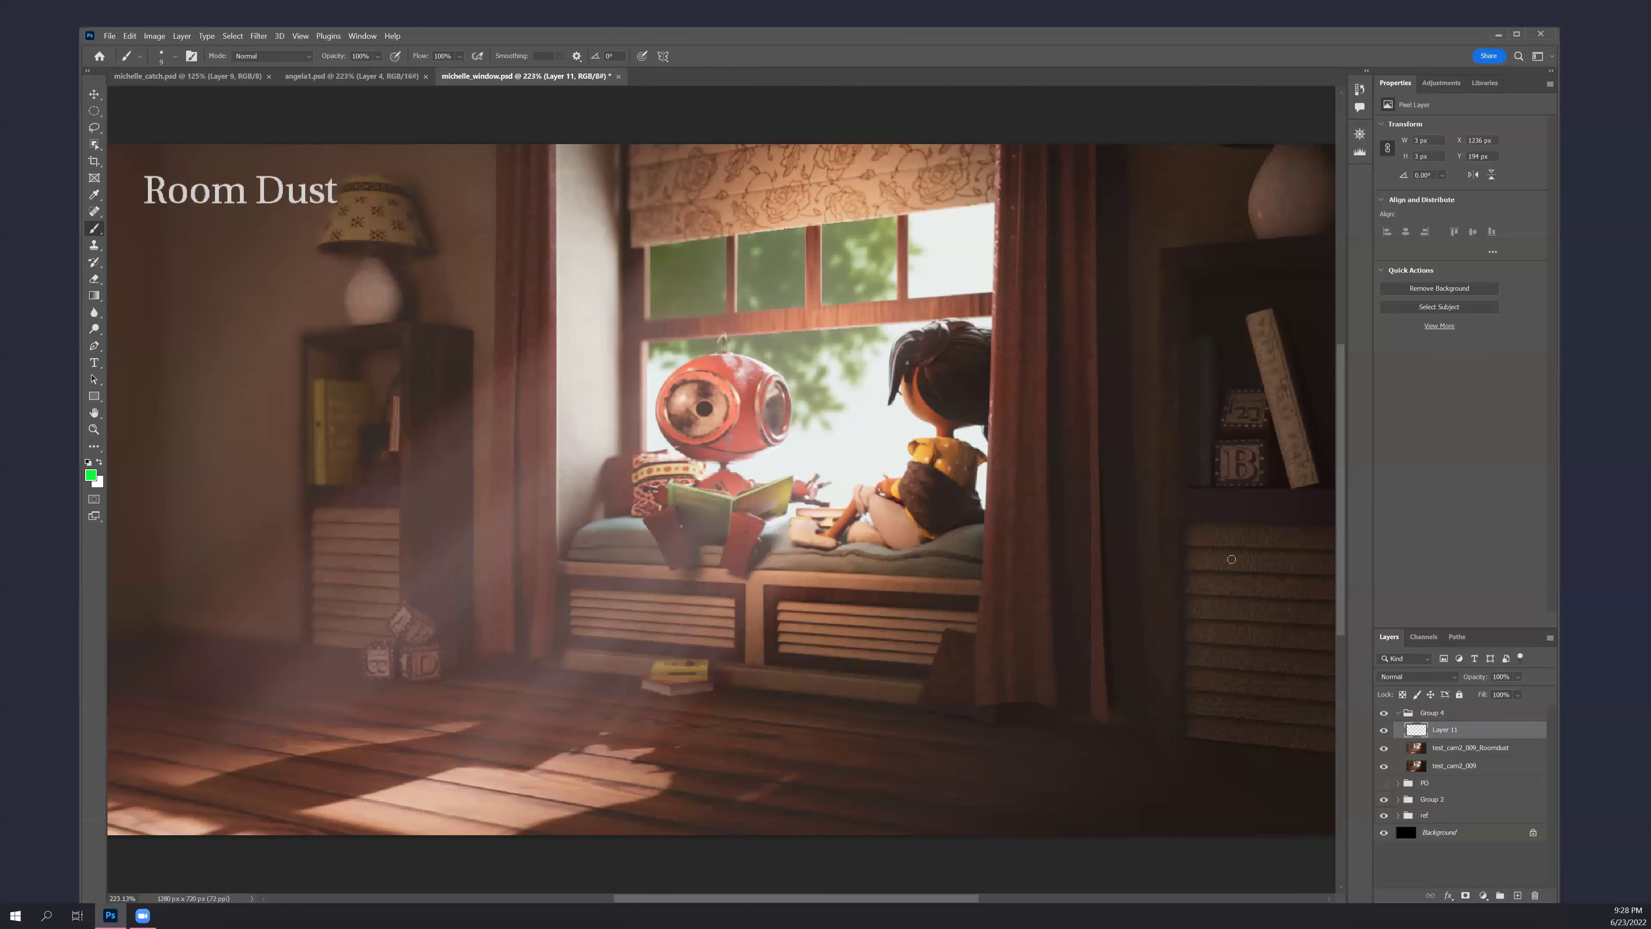
Hide the Room Dust layer and compare Key Only against the brighter render, ending with Key Only shown
{"action": "left_click", "coordinate": [1384, 748]}
{"action": "left_click", "coordinate": [1385, 713]}
{"action": "left_click", "coordinate": [1384, 713]}
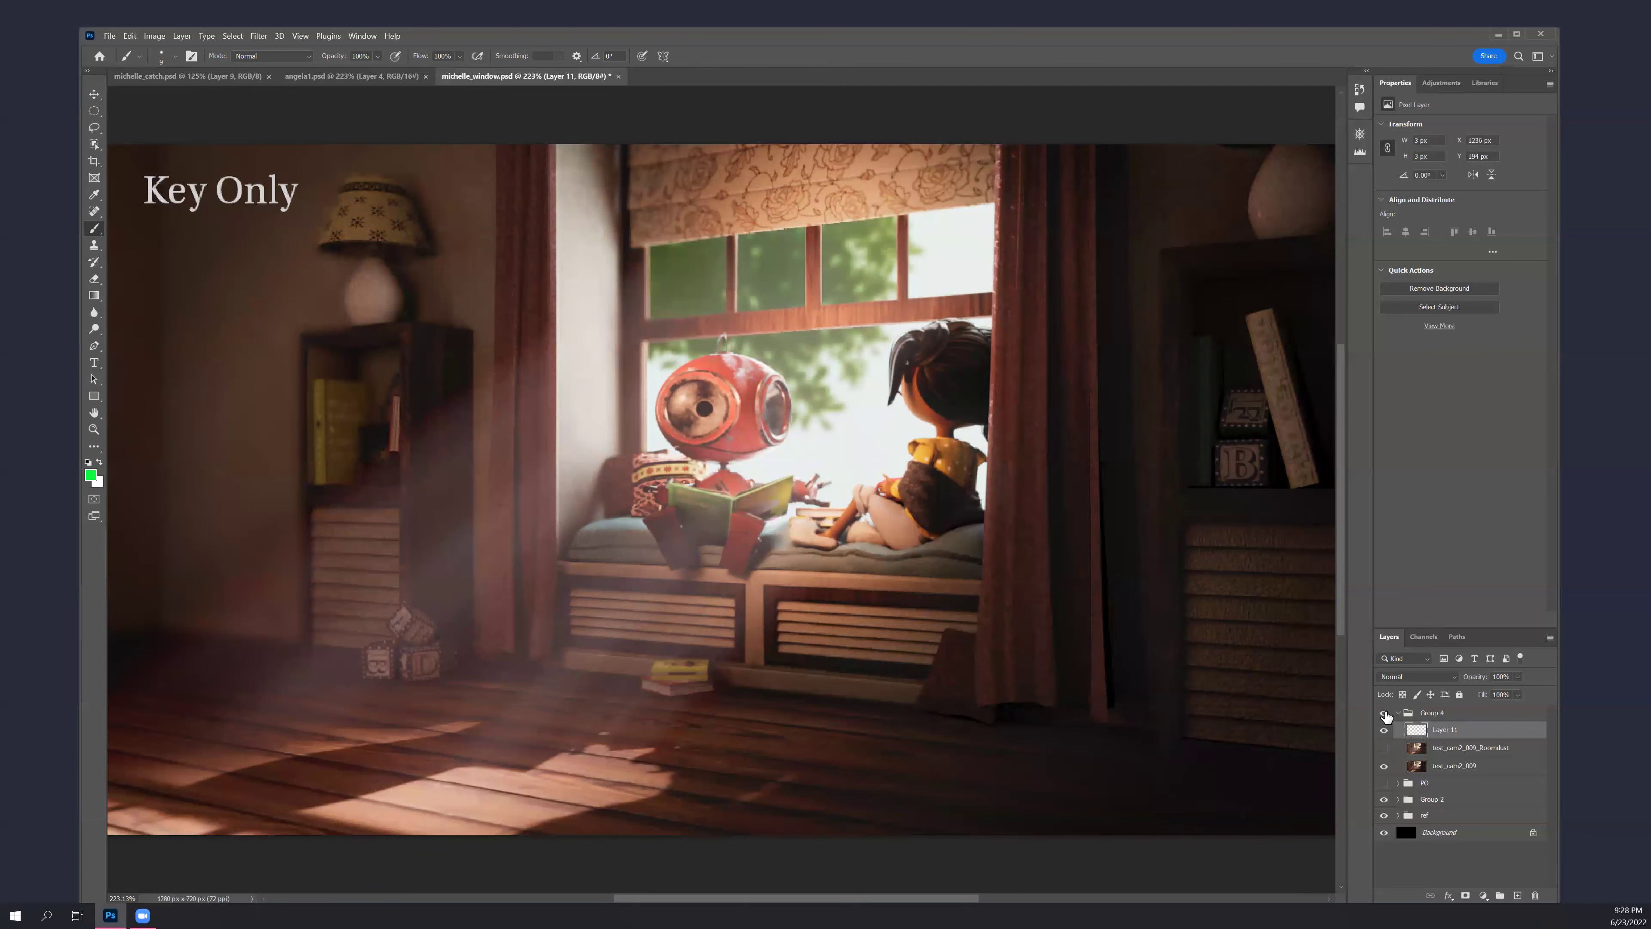
{"action": "left_click", "coordinate": [1384, 713]}
{"action": "left_click", "coordinate": [1386, 714]}
{"action": "left_click", "coordinate": [1386, 713]}
{"action": "left_click", "coordinate": [1386, 713]}
{"action": "left_click_drag", "start_coordinate": [825, 424], "coordinate": [580, 637]}
{"action": "left_click_drag", "start_coordinate": [580, 571], "coordinate": [687, 608]}
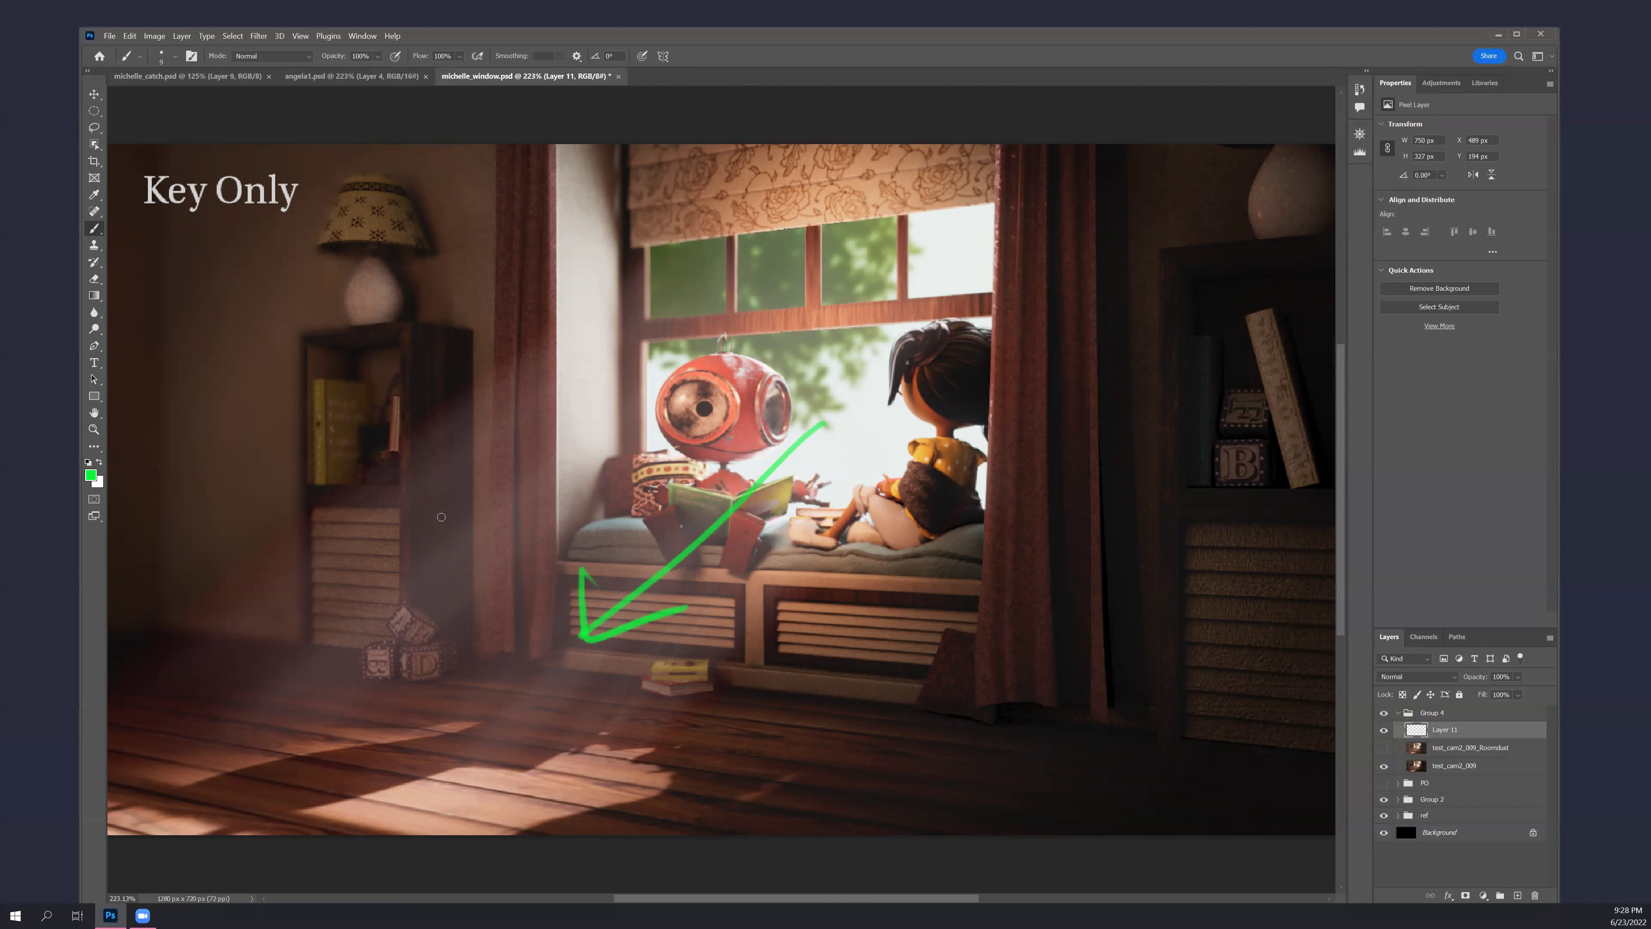
{"action": "mouse_move", "coordinate": [504, 455]}
{"action": "left_mouse_down"}
{"action": "mouse_move", "coordinate": [481, 459]}
{"action": "mouse_move", "coordinate": [511, 456]}
{"action": "left_mouse_up"}
{"action": "left_click_drag", "start_coordinate": [993, 468], "coordinate": [1057, 464]}
{"action": "key", "text": "ctrl+z"}
{"action": "key", "text": "ctrl+z"}
{"action": "key", "text": "ctrl+z"}
{"action": "key", "text": "ctrl+z"}
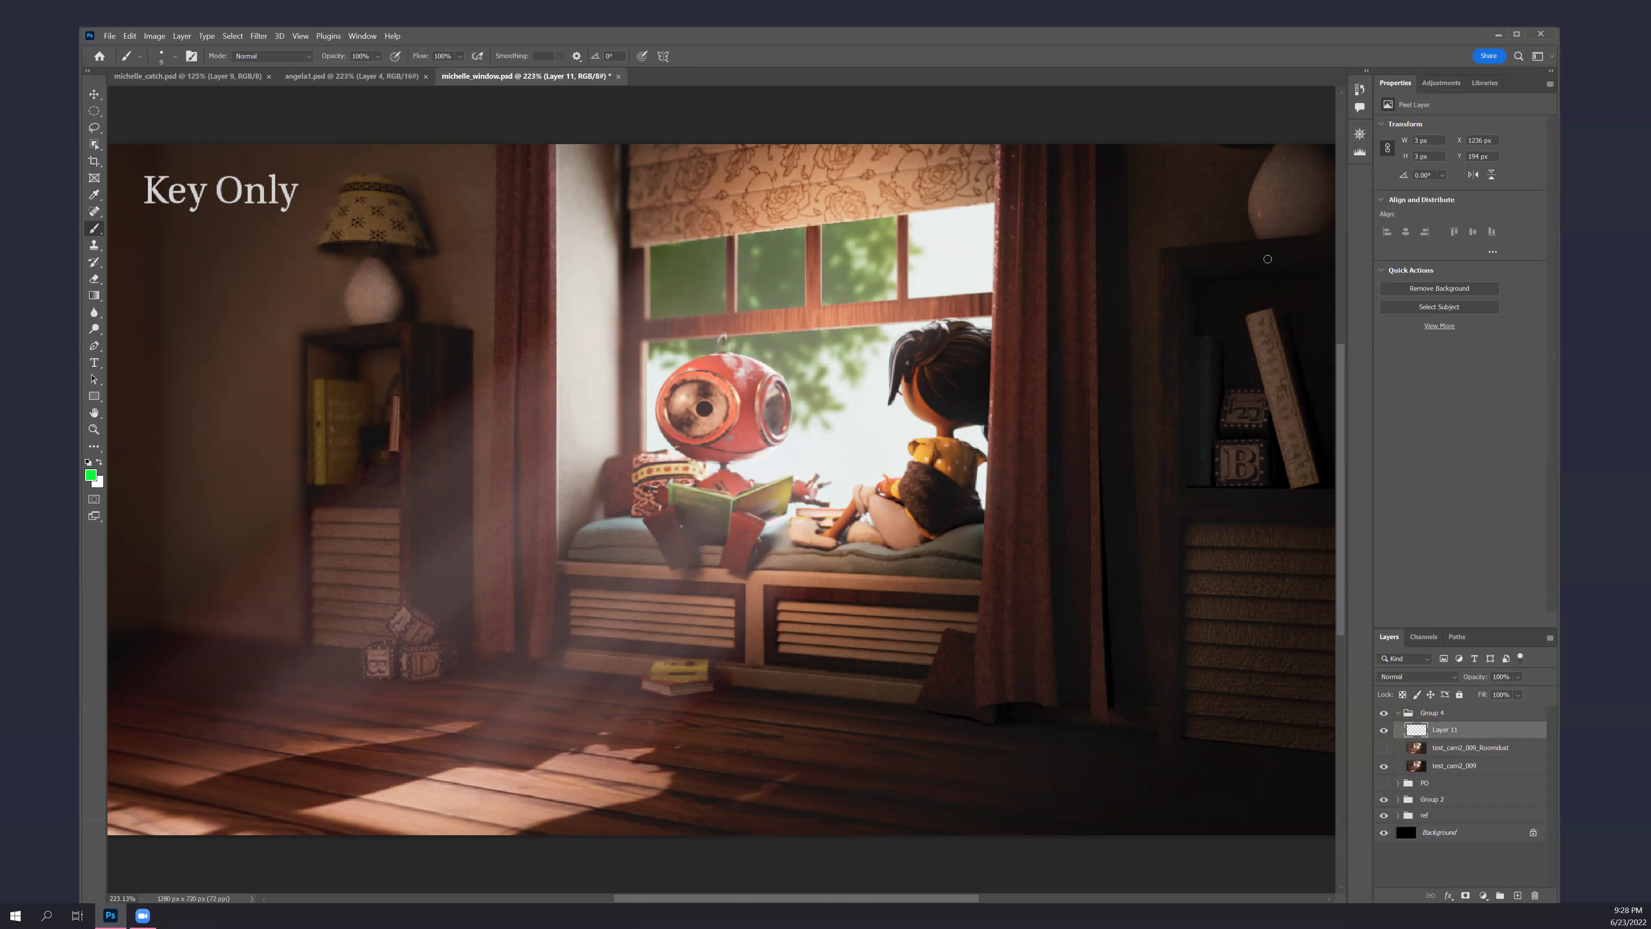
{"action": "left_click_drag", "start_coordinate": [1273, 247], "coordinate": [1188, 331]}
{"action": "left_click_drag", "start_coordinate": [1214, 255], "coordinate": [1278, 327]}
{"action": "key", "text": "ctrl+z"}
{"action": "key", "text": "ctrl+z"}
{"action": "key", "text": "ctrl+Tab"}
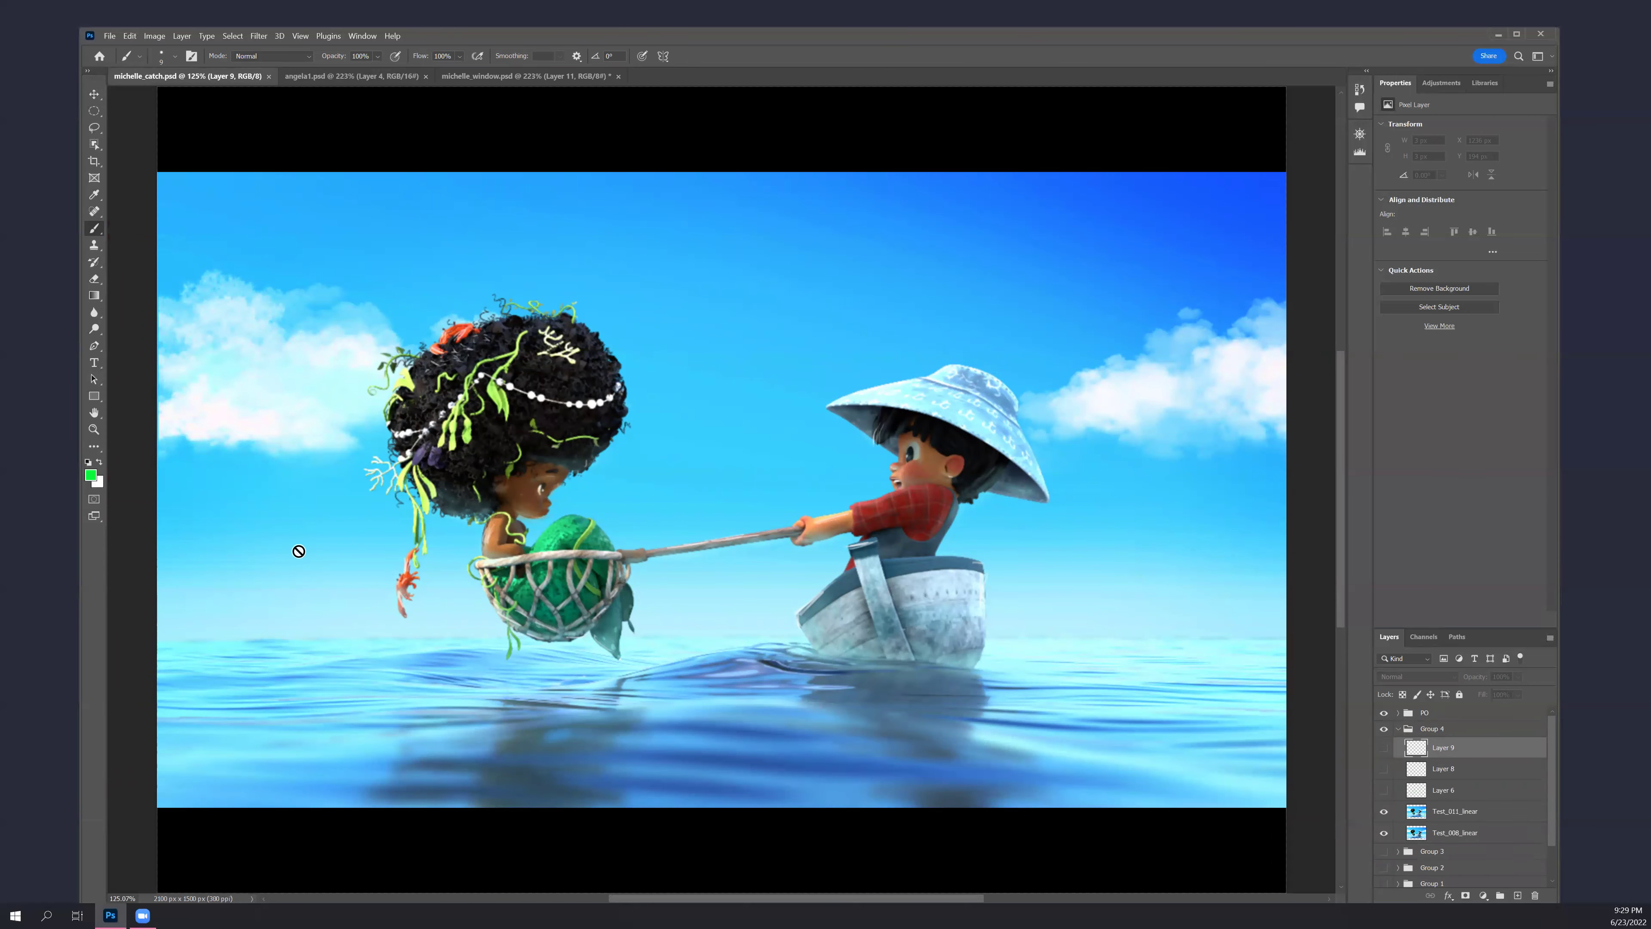
{"action": "left_click", "coordinate": [376, 568]}
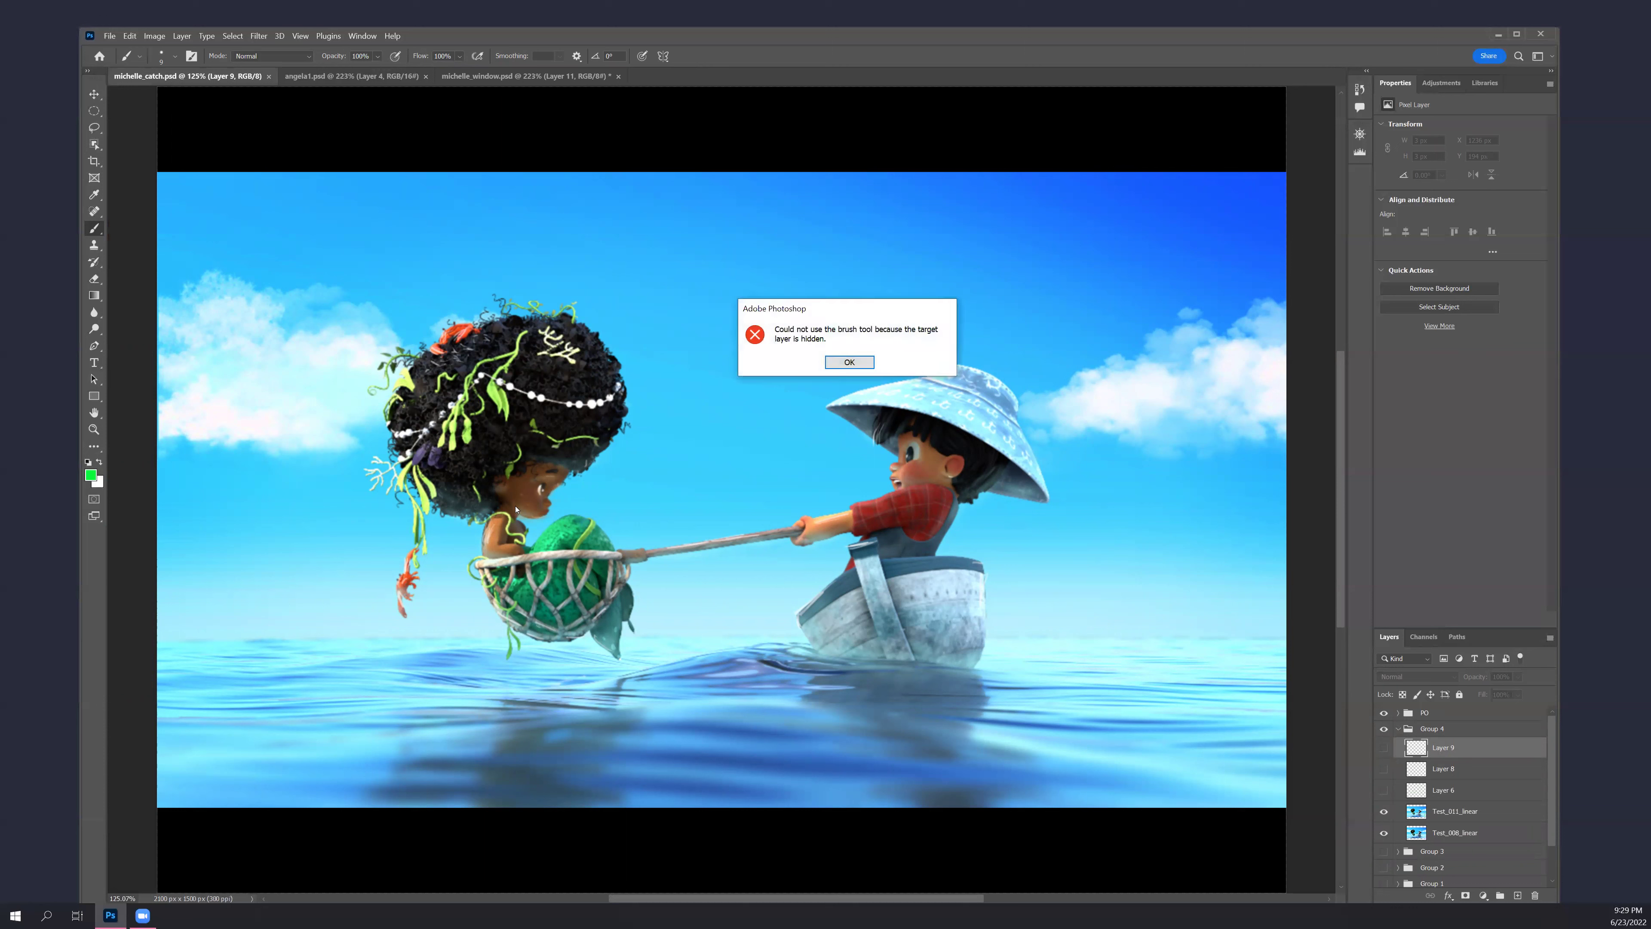
{"action": "left_click", "coordinate": [849, 363]}
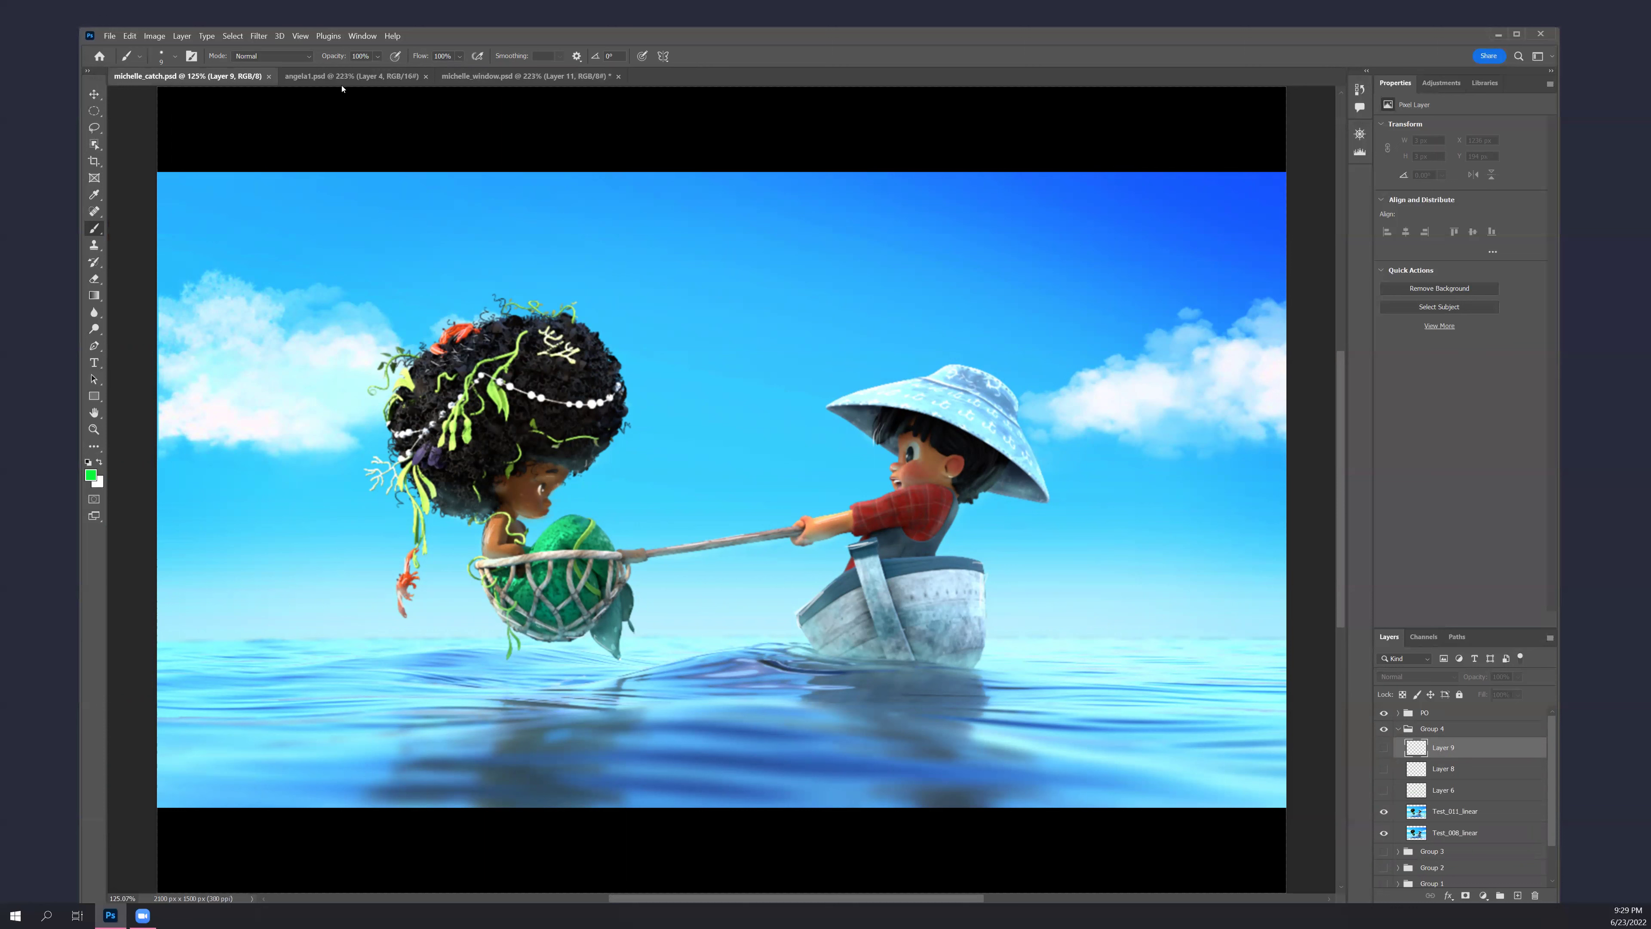
{"action": "left_click", "coordinate": [486, 78]}
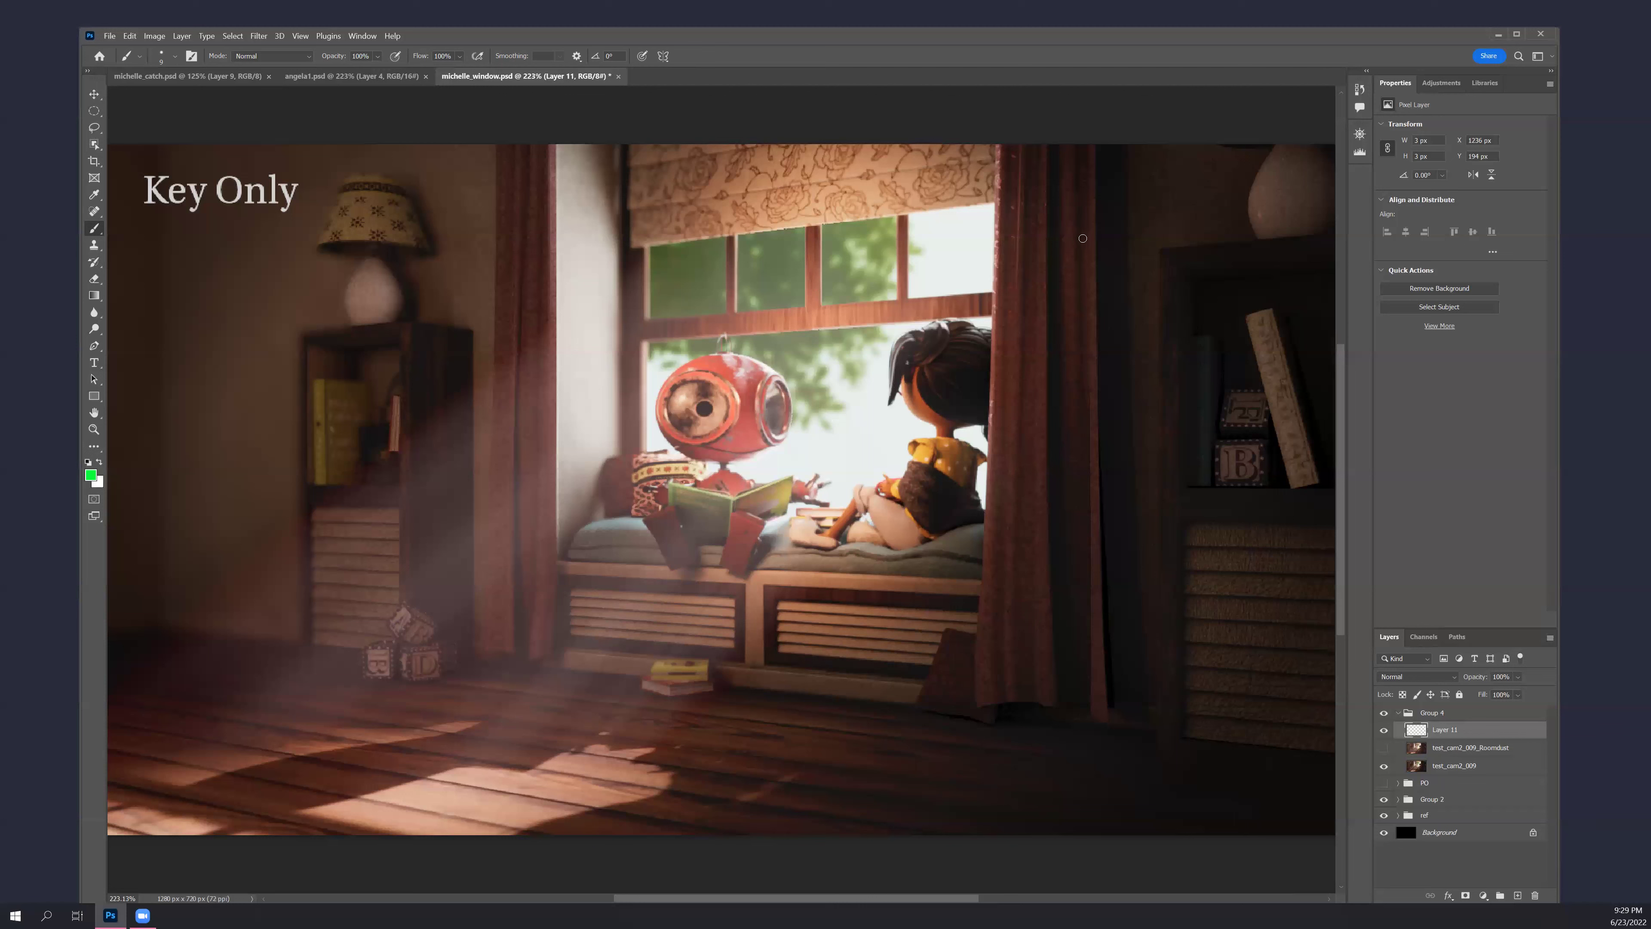
Hatch diagonal brush strokes down the right curtain and add a loop over it
{"action": "left_click_drag", "start_coordinate": [1099, 232], "coordinate": [1018, 329]}
{"action": "left_click_drag", "start_coordinate": [1104, 287], "coordinate": [1026, 377]}
{"action": "left_click_drag", "start_coordinate": [1097, 337], "coordinate": [1030, 416]}
{"action": "left_click_drag", "start_coordinate": [1107, 372], "coordinate": [1053, 424]}
{"action": "left_click_drag", "start_coordinate": [1092, 401], "coordinate": [1048, 463]}
{"action": "mouse_move", "coordinate": [1107, 436]}
{"action": "left_mouse_down"}
{"action": "mouse_move", "coordinate": [1062, 498]}
{"action": "mouse_move", "coordinate": [1084, 537]}
{"action": "left_mouse_up"}
{"action": "left_click_drag", "start_coordinate": [1116, 531], "coordinate": [1067, 568]}
{"action": "left_click_drag", "start_coordinate": [1104, 571], "coordinate": [1051, 622]}
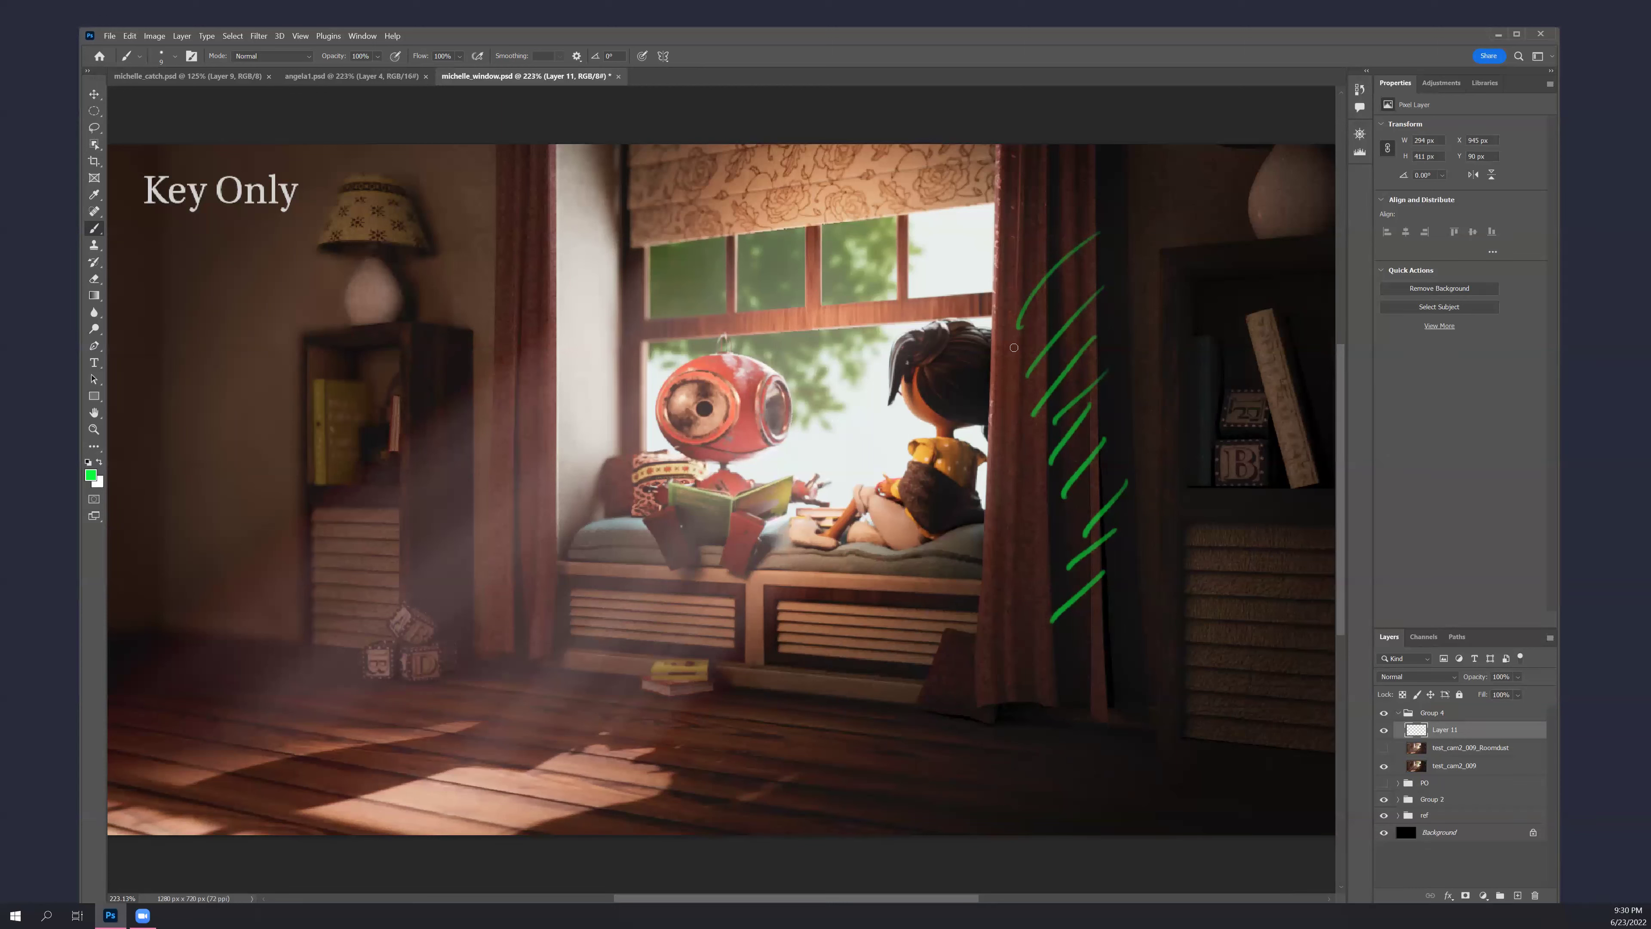
{"action": "left_click_drag", "start_coordinate": [1013, 341], "coordinate": [1051, 404]}
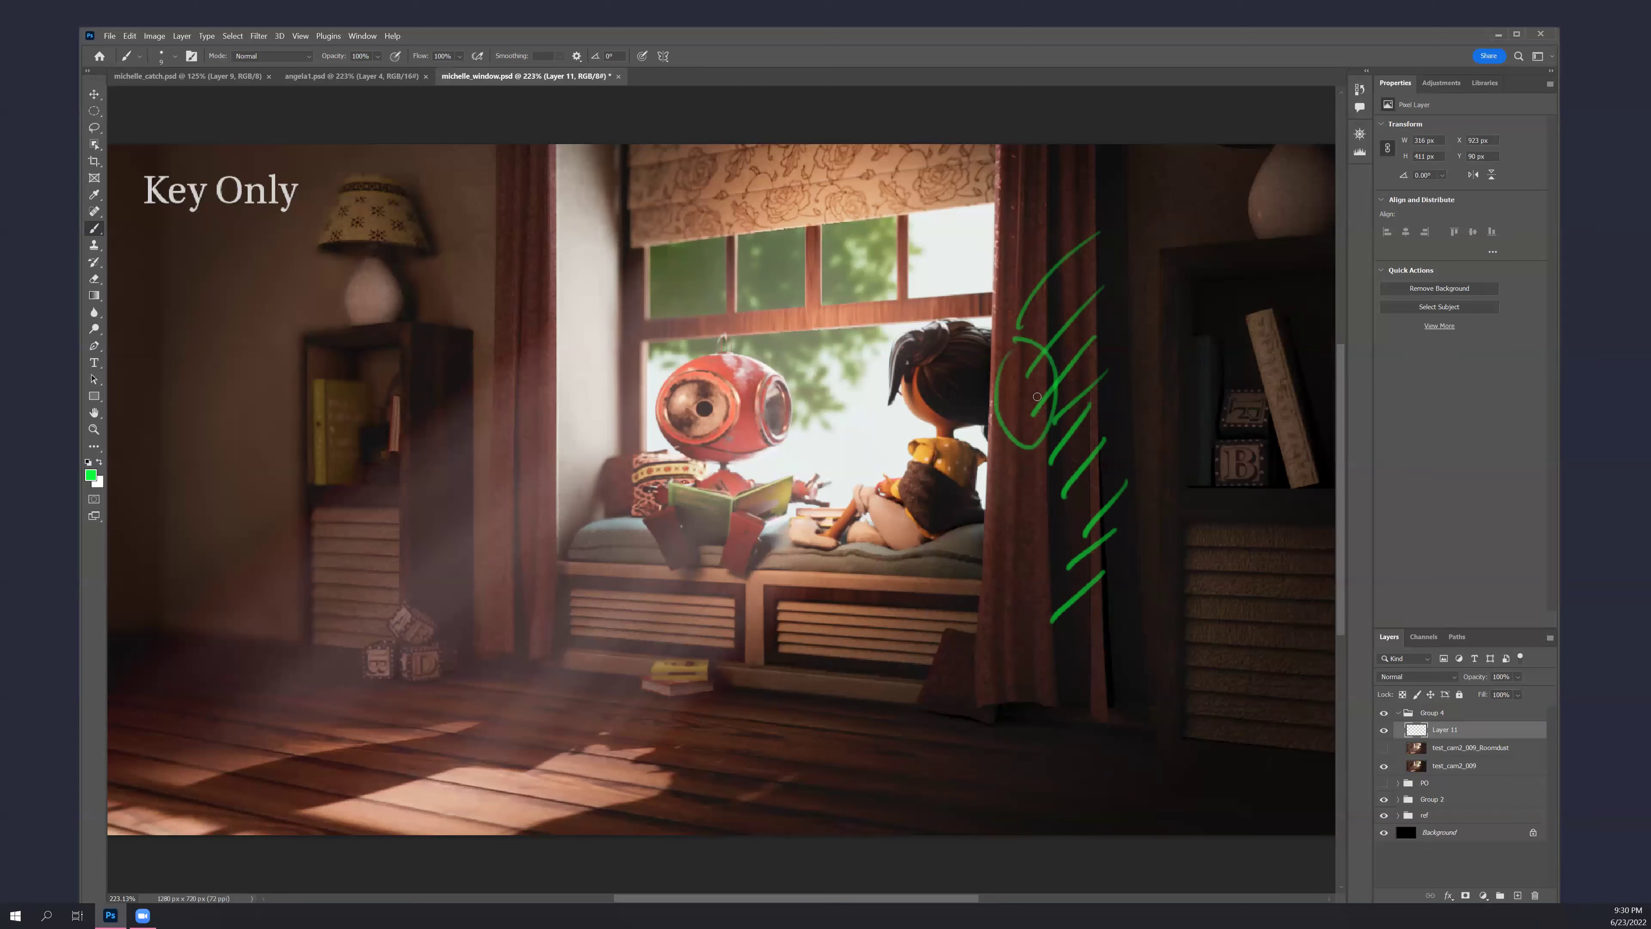
Undo the loop and lower hatch strokes, and turn the Room Dust pass back on
{"action": "key", "text": "ctrl+z"}
{"action": "key", "text": "ctrl+z"}
{"action": "key", "text": "ctrl+z"}
{"action": "key", "text": "ctrl+z"}
{"action": "key", "text": "ctrl+z"}
{"action": "key", "text": "ctrl+z"}
{"action": "key", "text": "ctrl+z"}
{"action": "key", "text": "ctrl+z"}
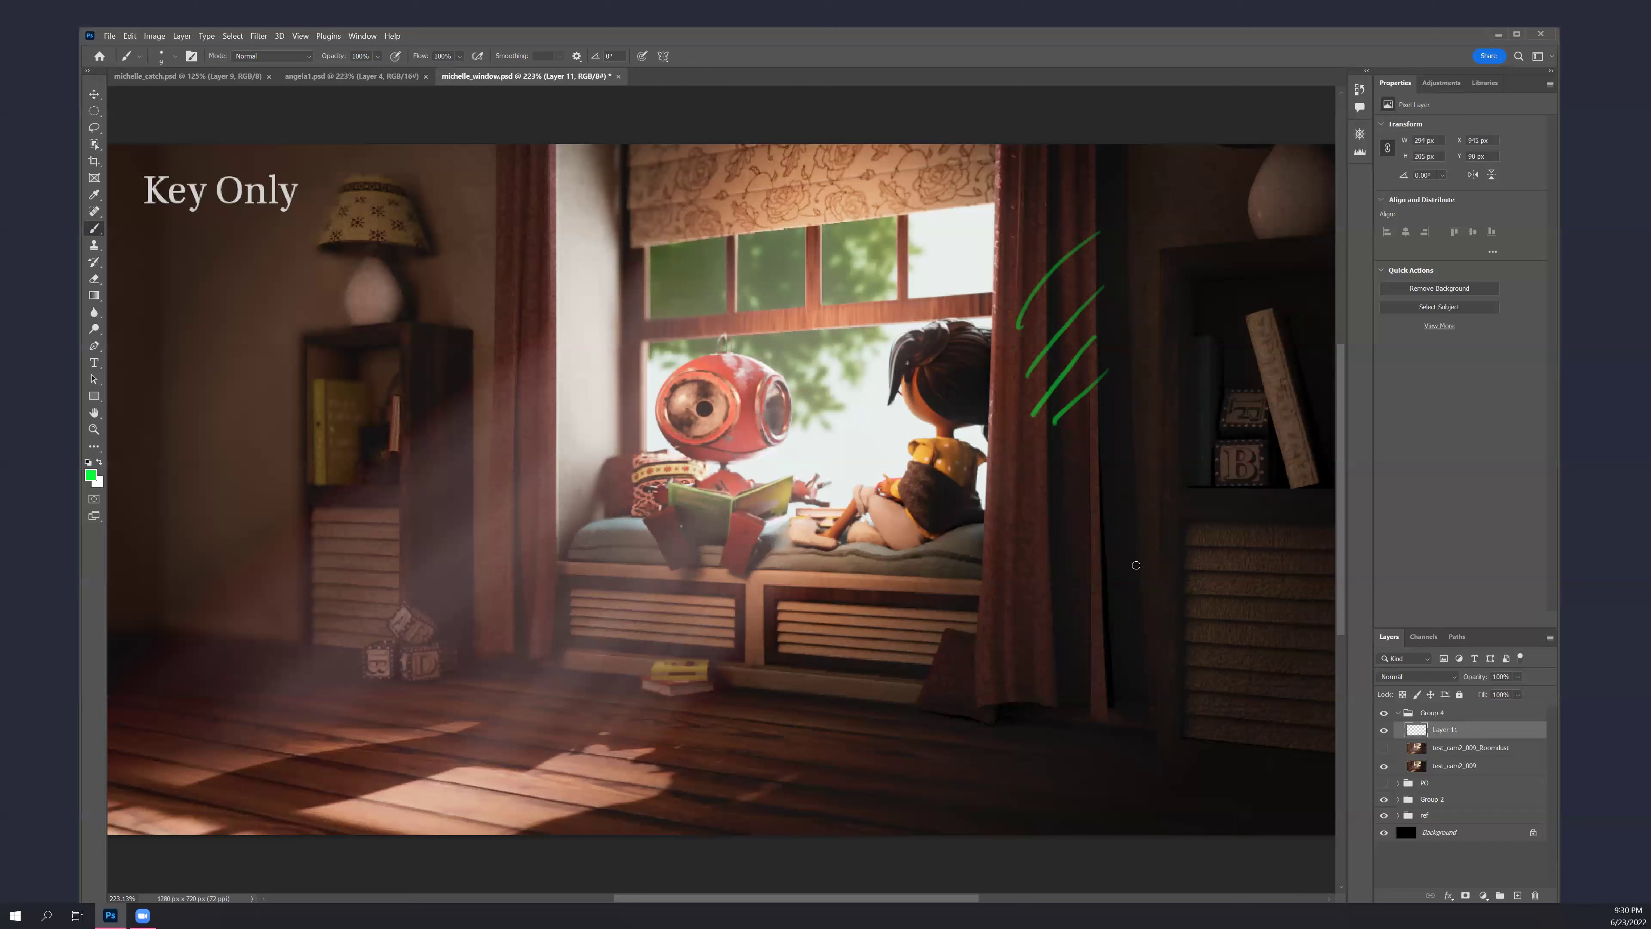
{"action": "key", "text": "ctrl+z"}
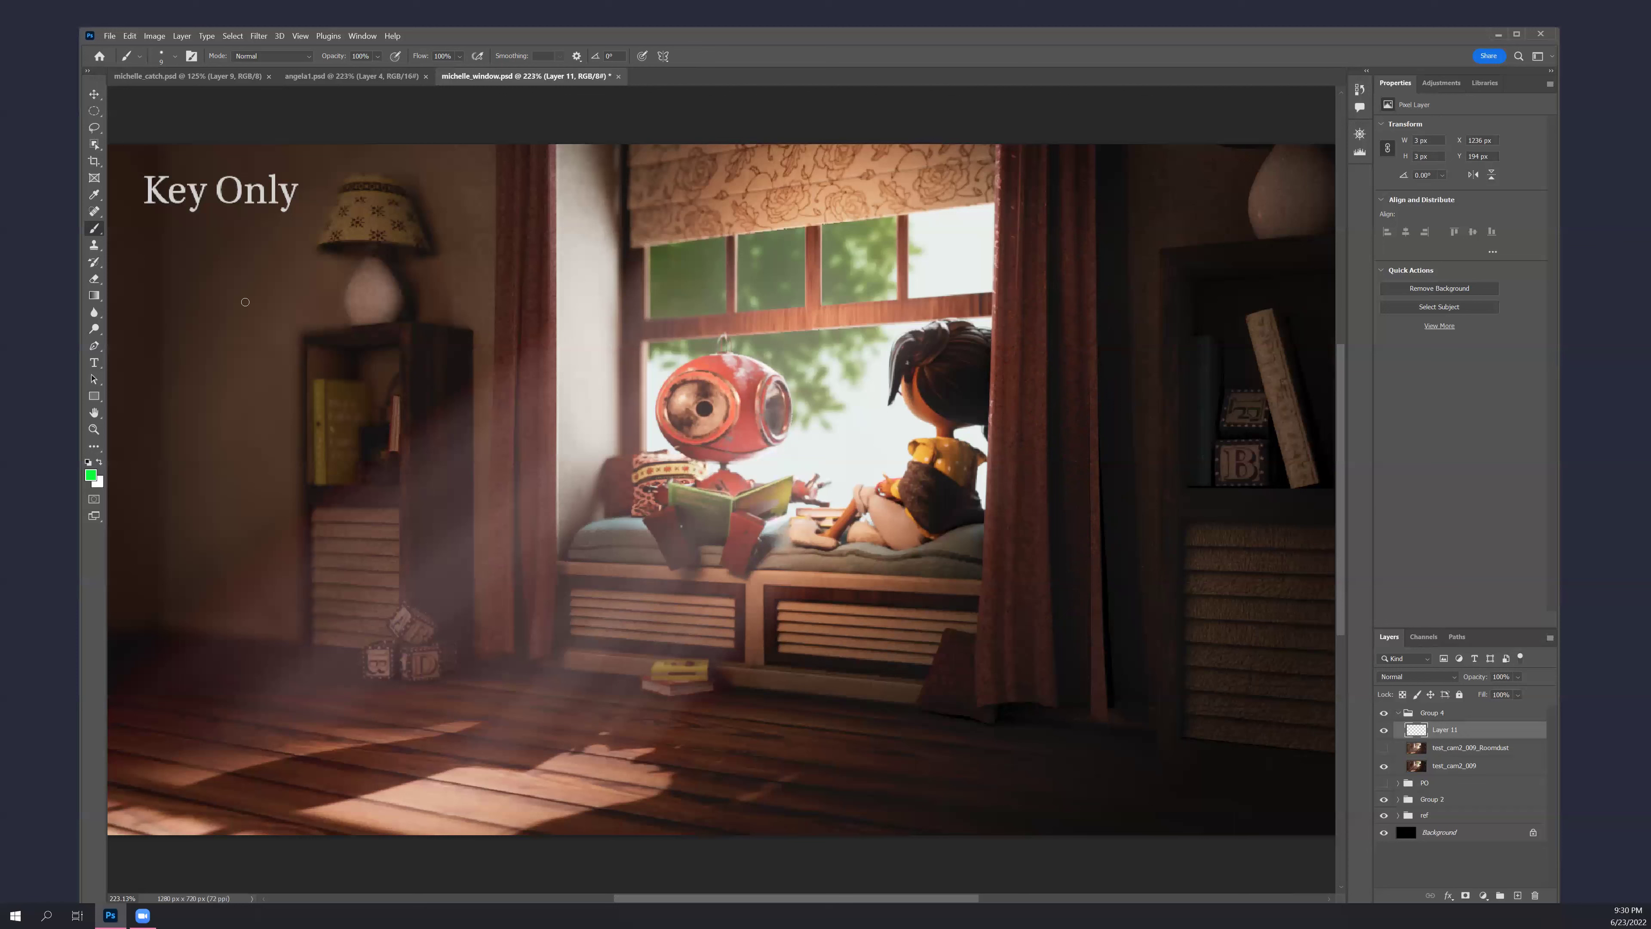
{"action": "left_click", "coordinate": [1384, 747]}
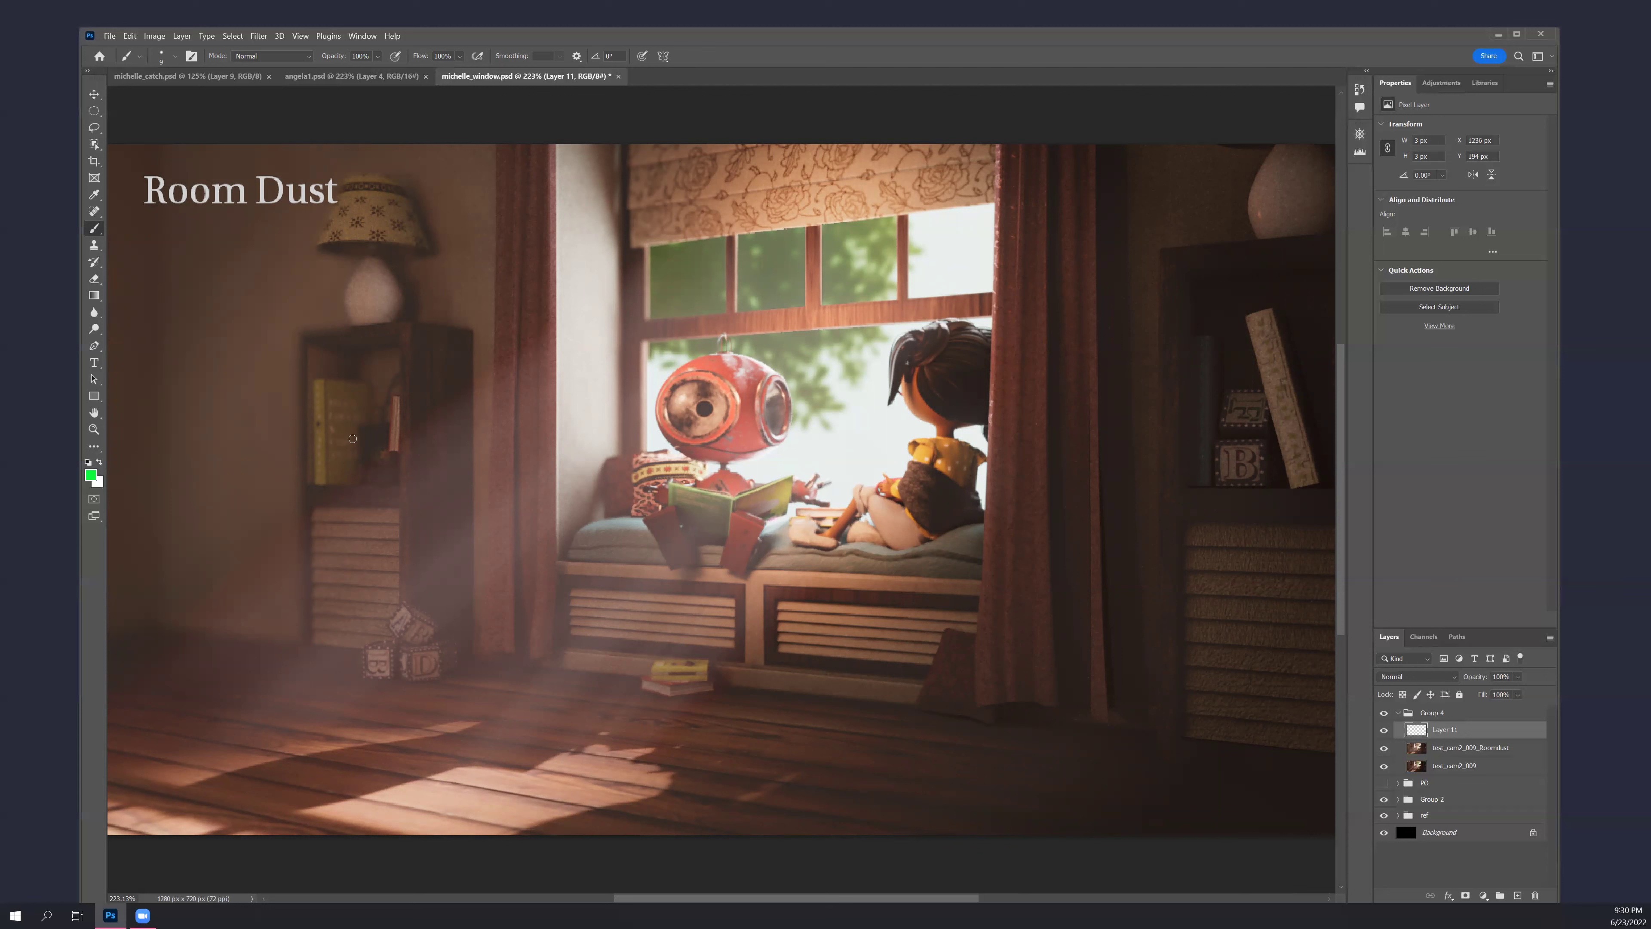
Mark a green X beside the lamp, then undo it
{"action": "left_click_drag", "start_coordinate": [273, 284], "coordinate": [367, 368]}
{"action": "left_click_drag", "start_coordinate": [363, 286], "coordinate": [260, 405]}
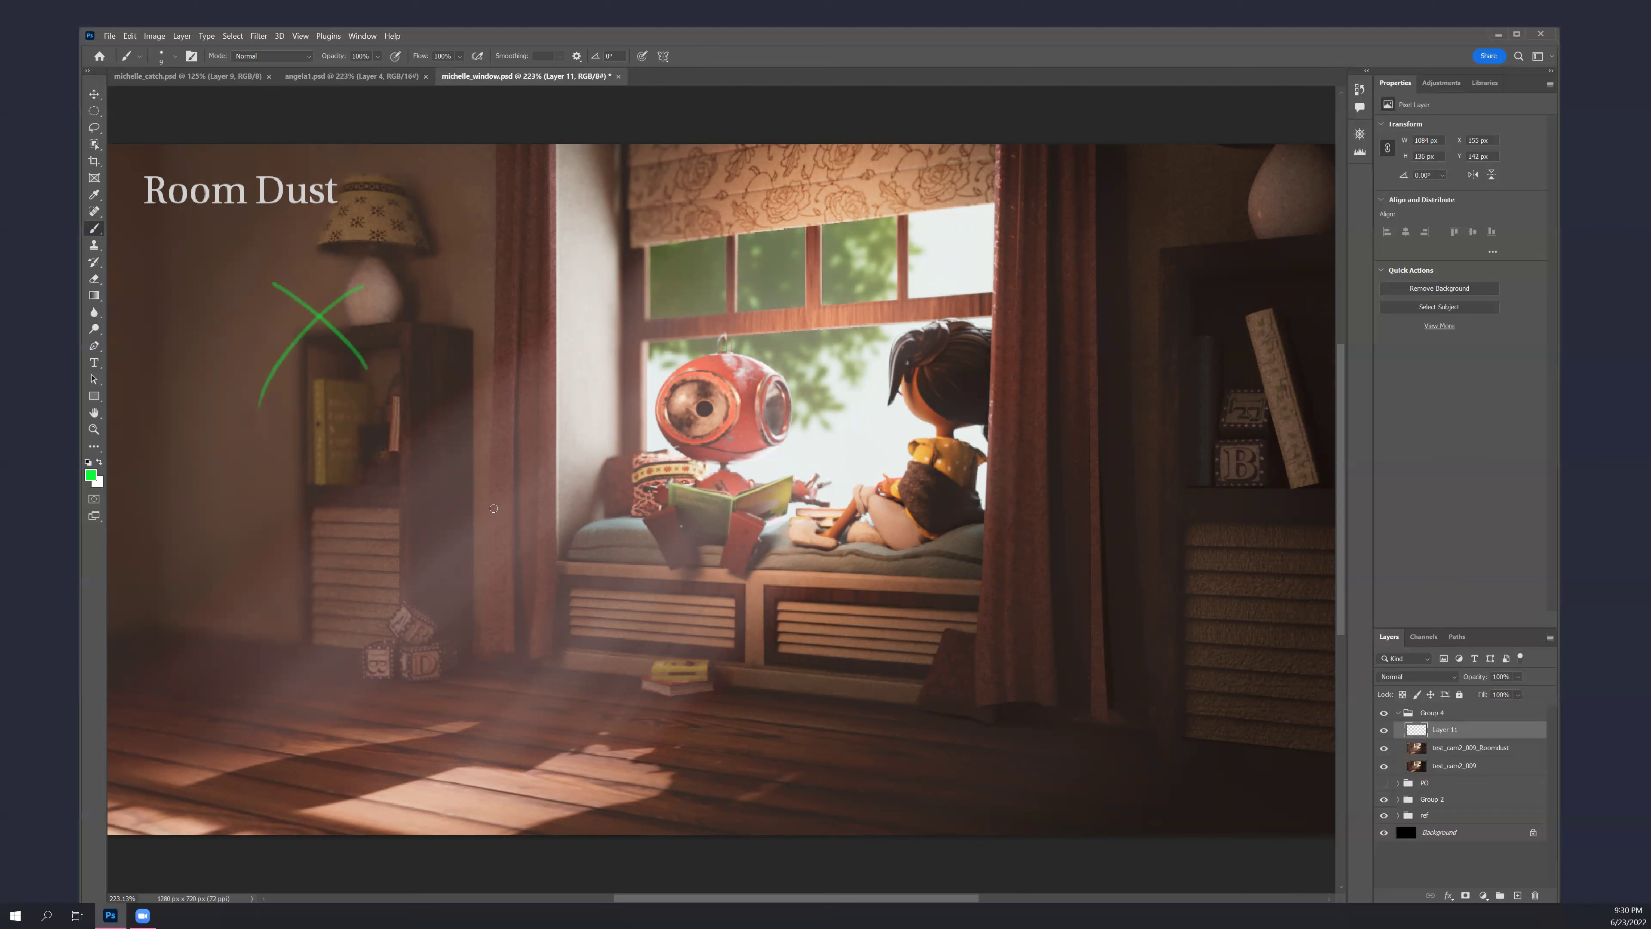
{"action": "key", "text": "ctrl+z"}
{"action": "key", "text": "ctrl+z"}
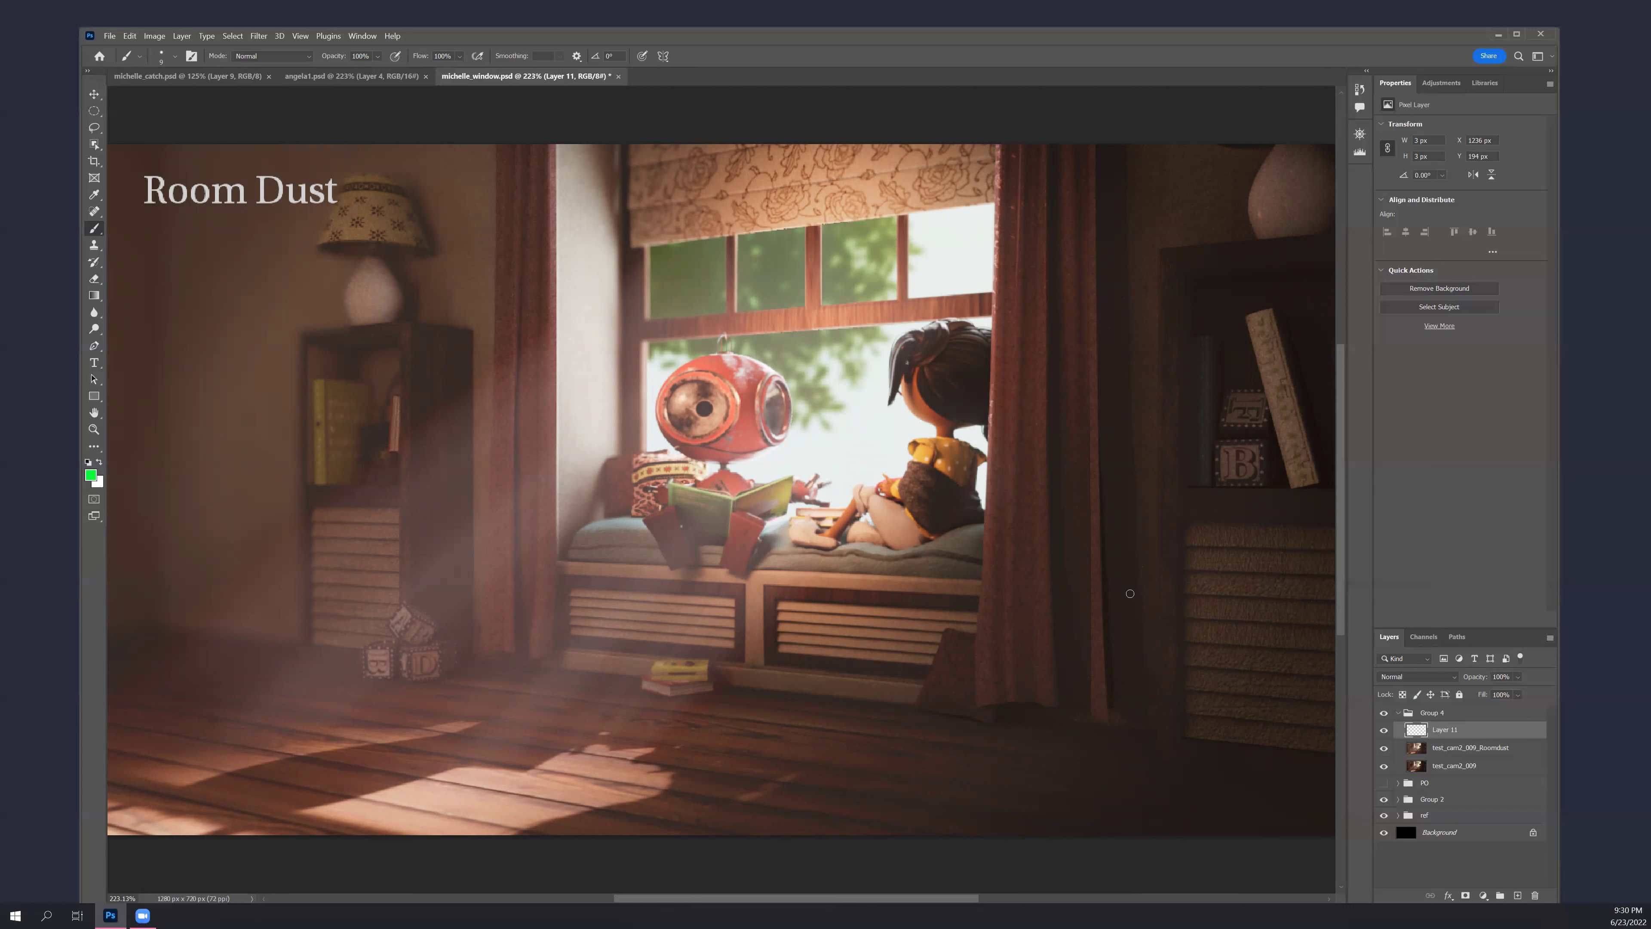
Outline the floor light, curtain and girl with green strokes, then undo the recent ones
{"action": "mouse_move", "coordinate": [627, 278]}
{"action": "left_mouse_down"}
{"action": "mouse_move", "coordinate": [204, 643]}
{"action": "mouse_move", "coordinate": [603, 756]}
{"action": "mouse_move", "coordinate": [912, 710]}
{"action": "mouse_move", "coordinate": [1029, 372]}
{"action": "left_mouse_up"}
{"action": "mouse_move", "coordinate": [1027, 273]}
{"action": "left_mouse_down"}
{"action": "mouse_move", "coordinate": [1021, 249]}
{"action": "mouse_move", "coordinate": [949, 495]}
{"action": "mouse_move", "coordinate": [897, 804]}
{"action": "left_mouse_up"}
{"action": "mouse_move", "coordinate": [994, 301]}
{"action": "left_mouse_down"}
{"action": "mouse_move", "coordinate": [1011, 790]}
{"action": "mouse_move", "coordinate": [1020, 660]}
{"action": "mouse_move", "coordinate": [1029, 806]}
{"action": "left_mouse_up"}
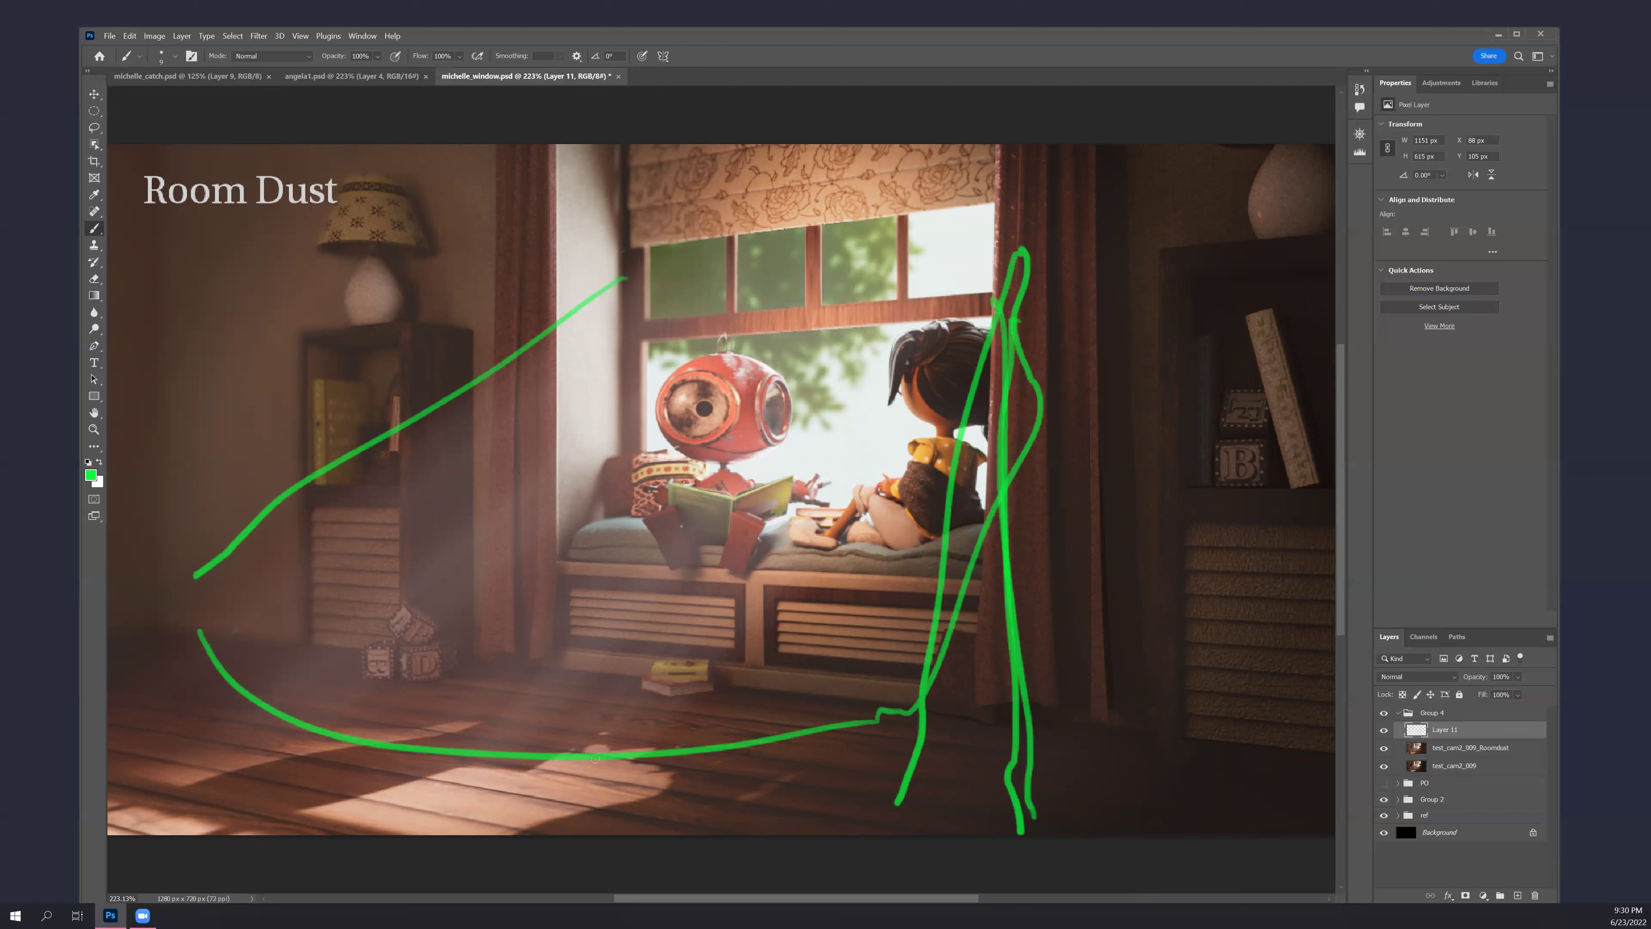
{"action": "left_click_drag", "start_coordinate": [604, 758], "coordinate": [1034, 816]}
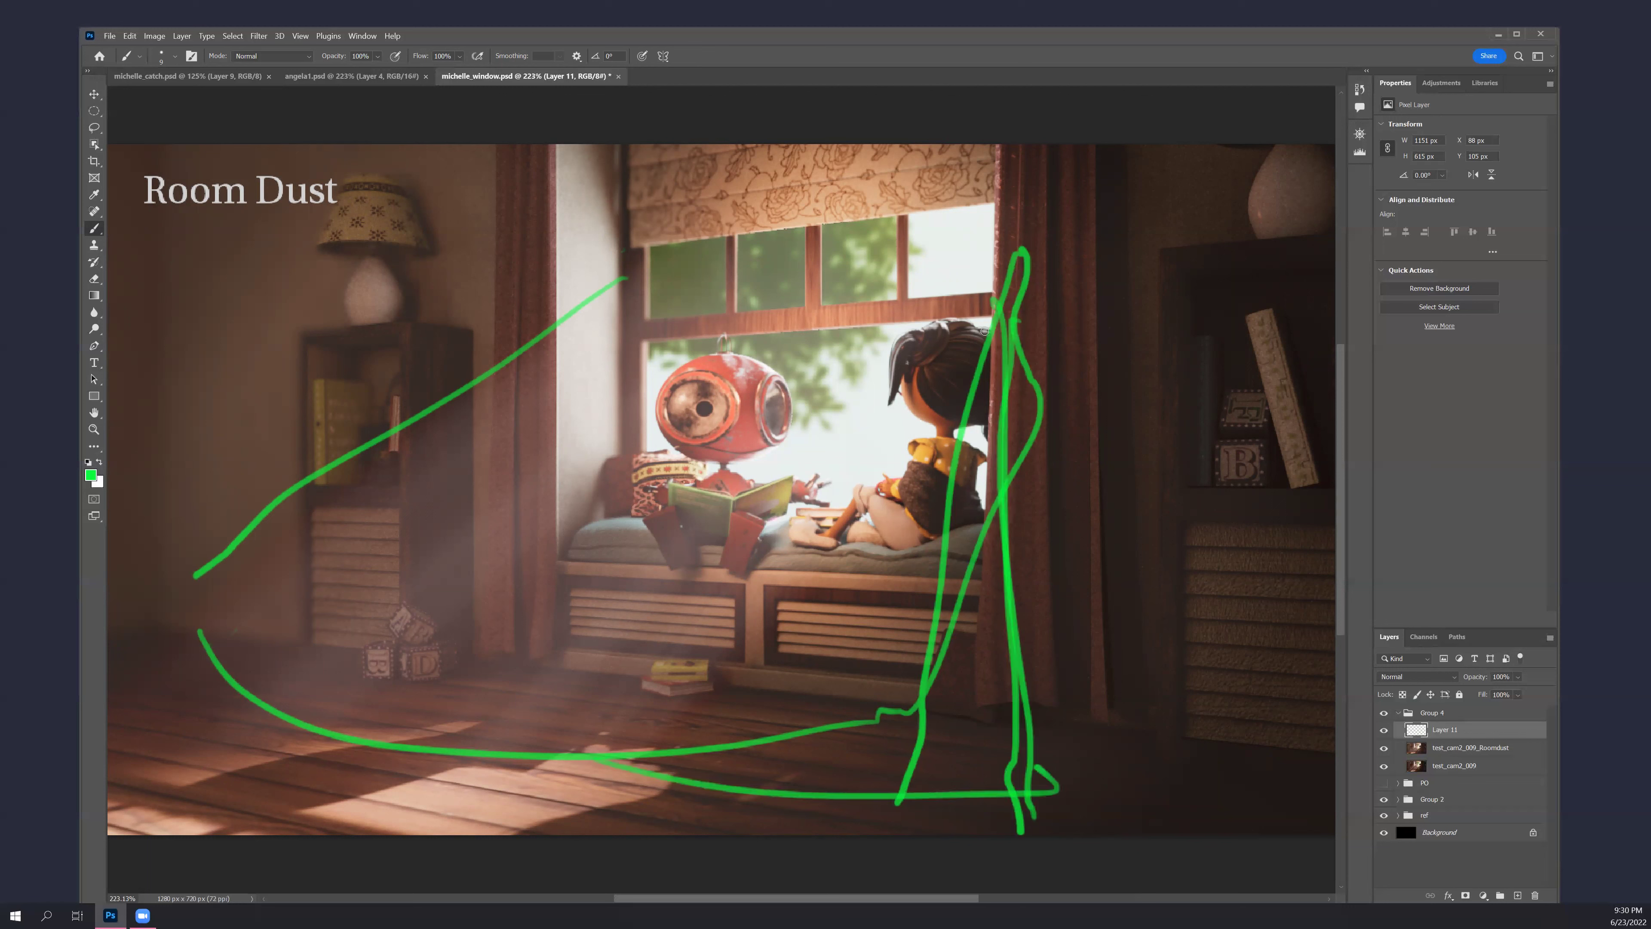
{"action": "left_click_drag", "start_coordinate": [959, 319], "coordinate": [988, 329]}
{"action": "left_click_drag", "start_coordinate": [961, 340], "coordinate": [990, 337]}
{"action": "mouse_move", "coordinate": [979, 416]}
{"action": "left_mouse_down"}
{"action": "mouse_move", "coordinate": [944, 430]}
{"action": "mouse_move", "coordinate": [1001, 814]}
{"action": "left_mouse_up"}
{"action": "left_click_drag", "start_coordinate": [983, 464], "coordinate": [1070, 818]}
{"action": "key", "text": "ctrl+z"}
{"action": "key", "text": "ctrl+z"}
{"action": "key", "text": "ctrl+z"}
{"action": "key", "text": "ctrl+z"}
{"action": "key", "text": "ctrl+z"}
{"action": "key", "text": "ctrl+z"}
{"action": "key", "text": "ctrl+z"}
{"action": "key", "text": "ctrl+z"}
{"action": "key", "text": "ctrl+z"}
Redraw green lines down the girl and along the floor light, then undo them
{"action": "mouse_move", "coordinate": [956, 426]}
{"action": "left_mouse_down"}
{"action": "mouse_move", "coordinate": [1008, 672]}
{"action": "mouse_move", "coordinate": [988, 835]}
{"action": "left_mouse_up"}
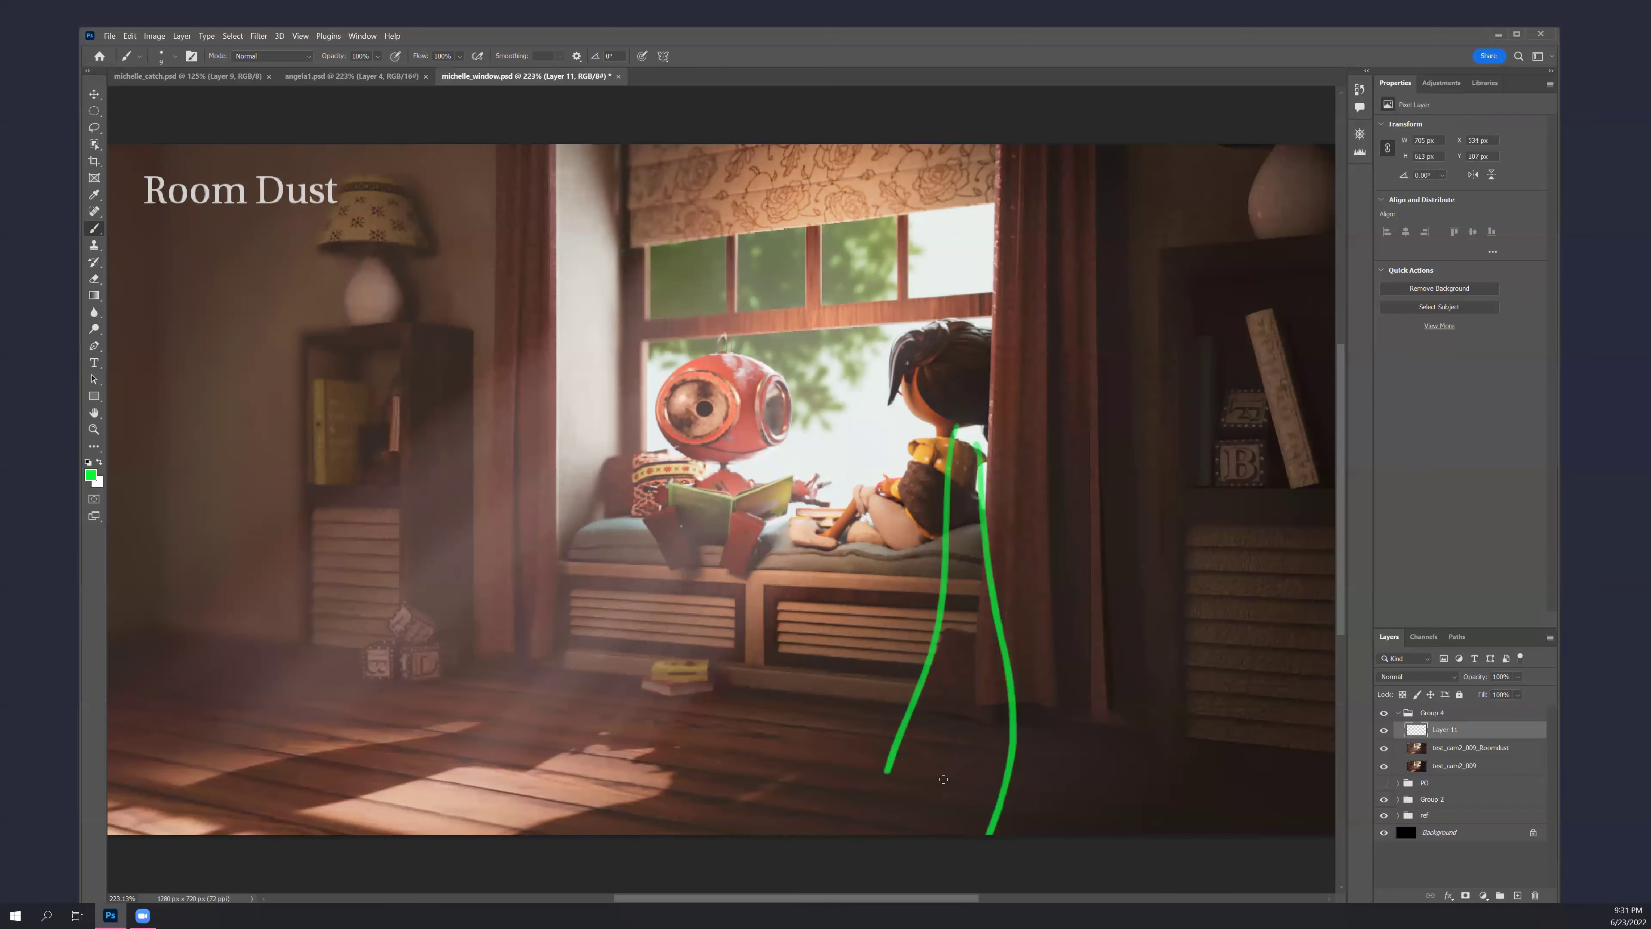
{"action": "left_click_drag", "start_coordinate": [602, 743], "coordinate": [1036, 863]}
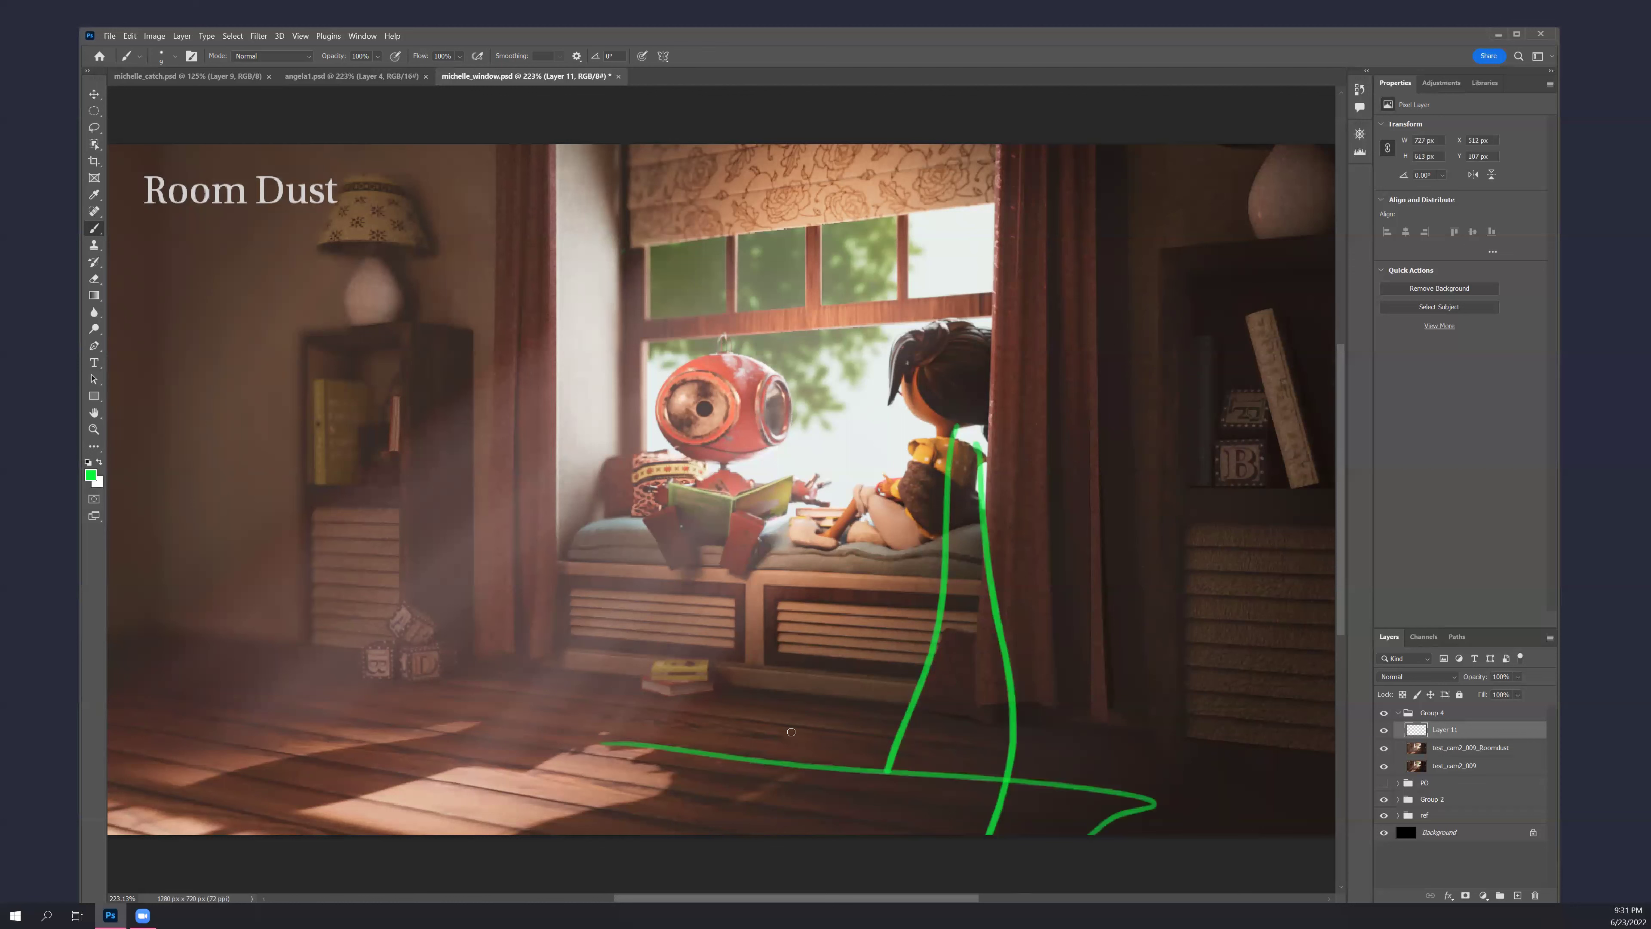
{"action": "key", "text": "ctrl+z"}
{"action": "key", "text": "ctrl+z"}
{"action": "key", "text": "ctrl+z"}
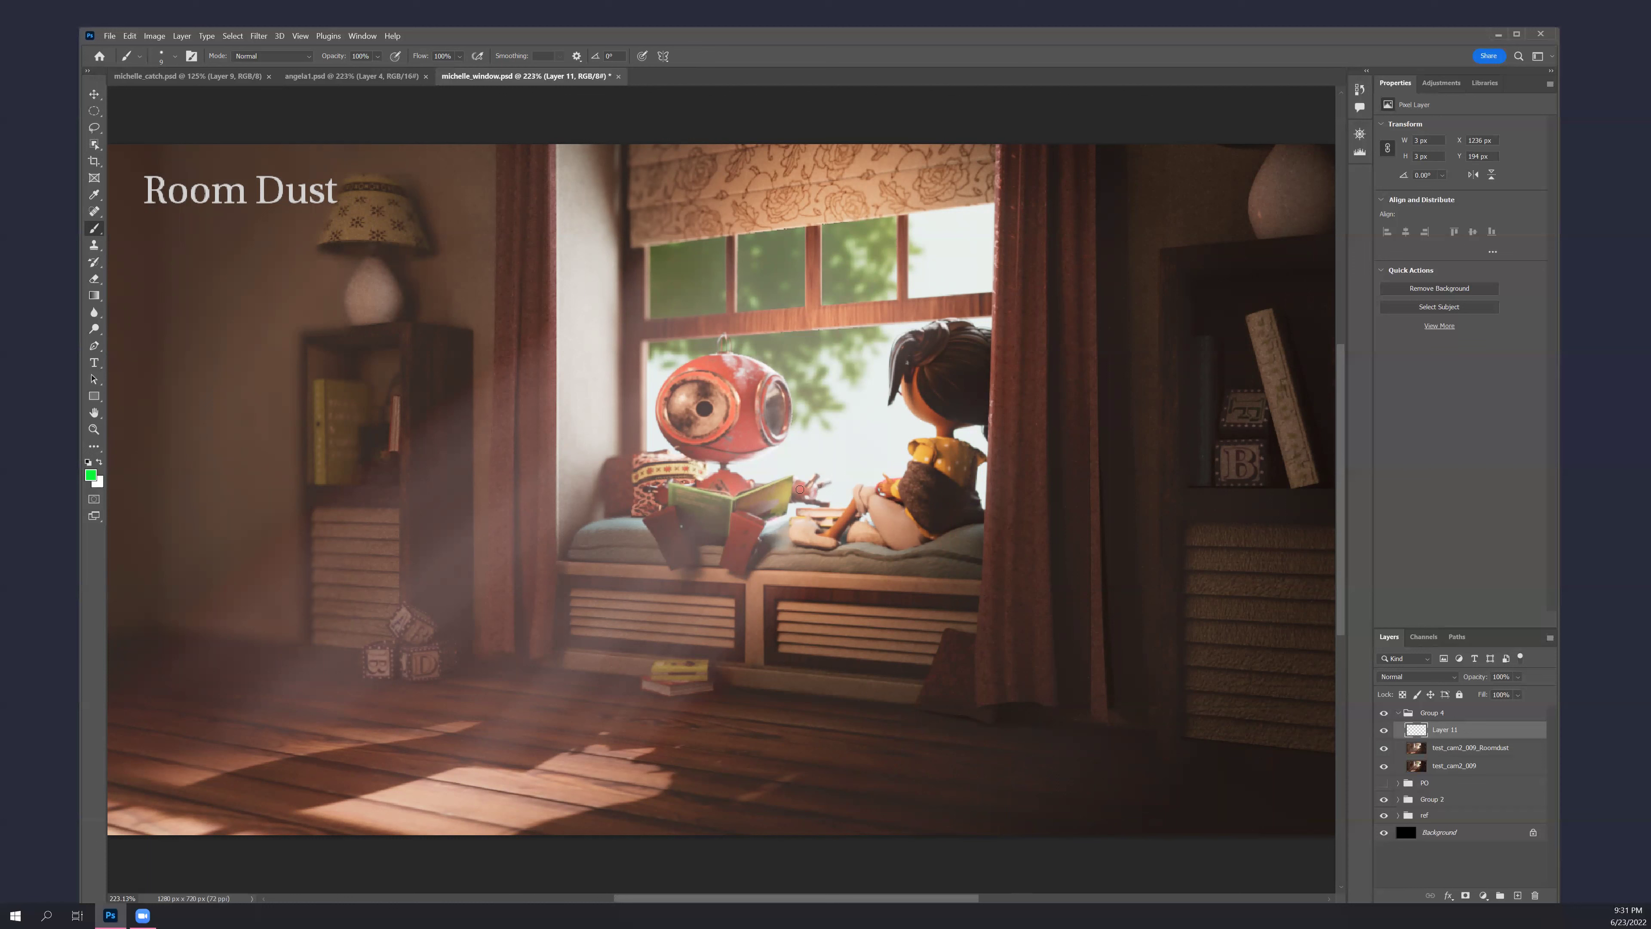
Paint green strokes from the windowsill and over the girl's back, undoing each
{"action": "left_click_drag", "start_coordinate": [984, 510], "coordinate": [940, 836]}
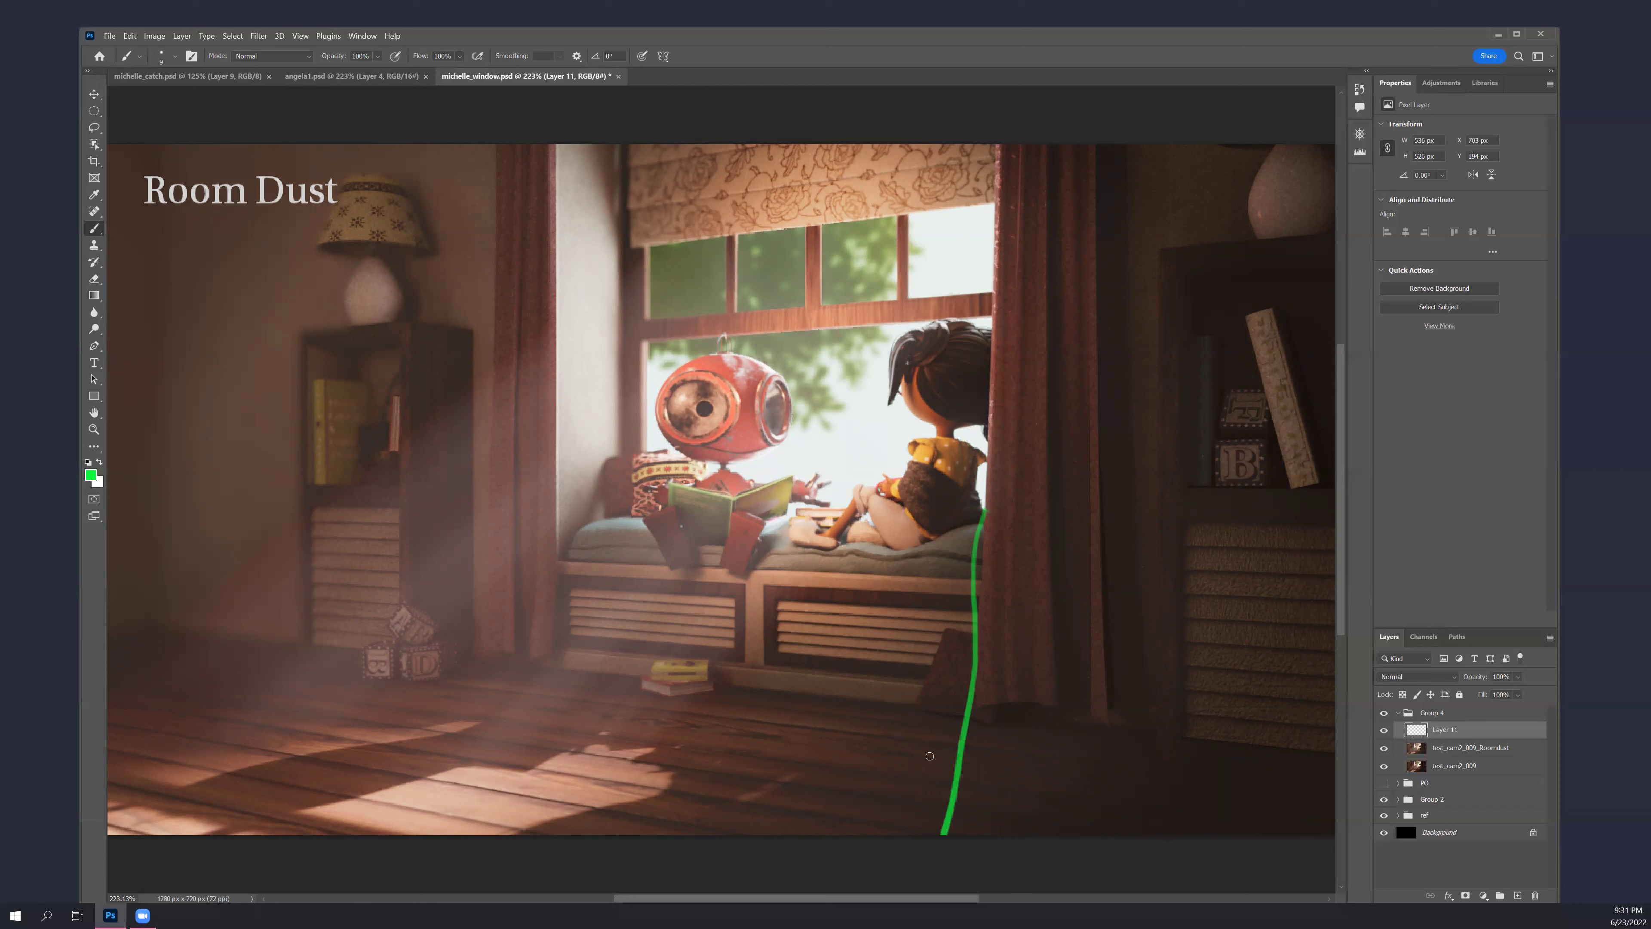
{"action": "key", "text": "ctrl+z"}
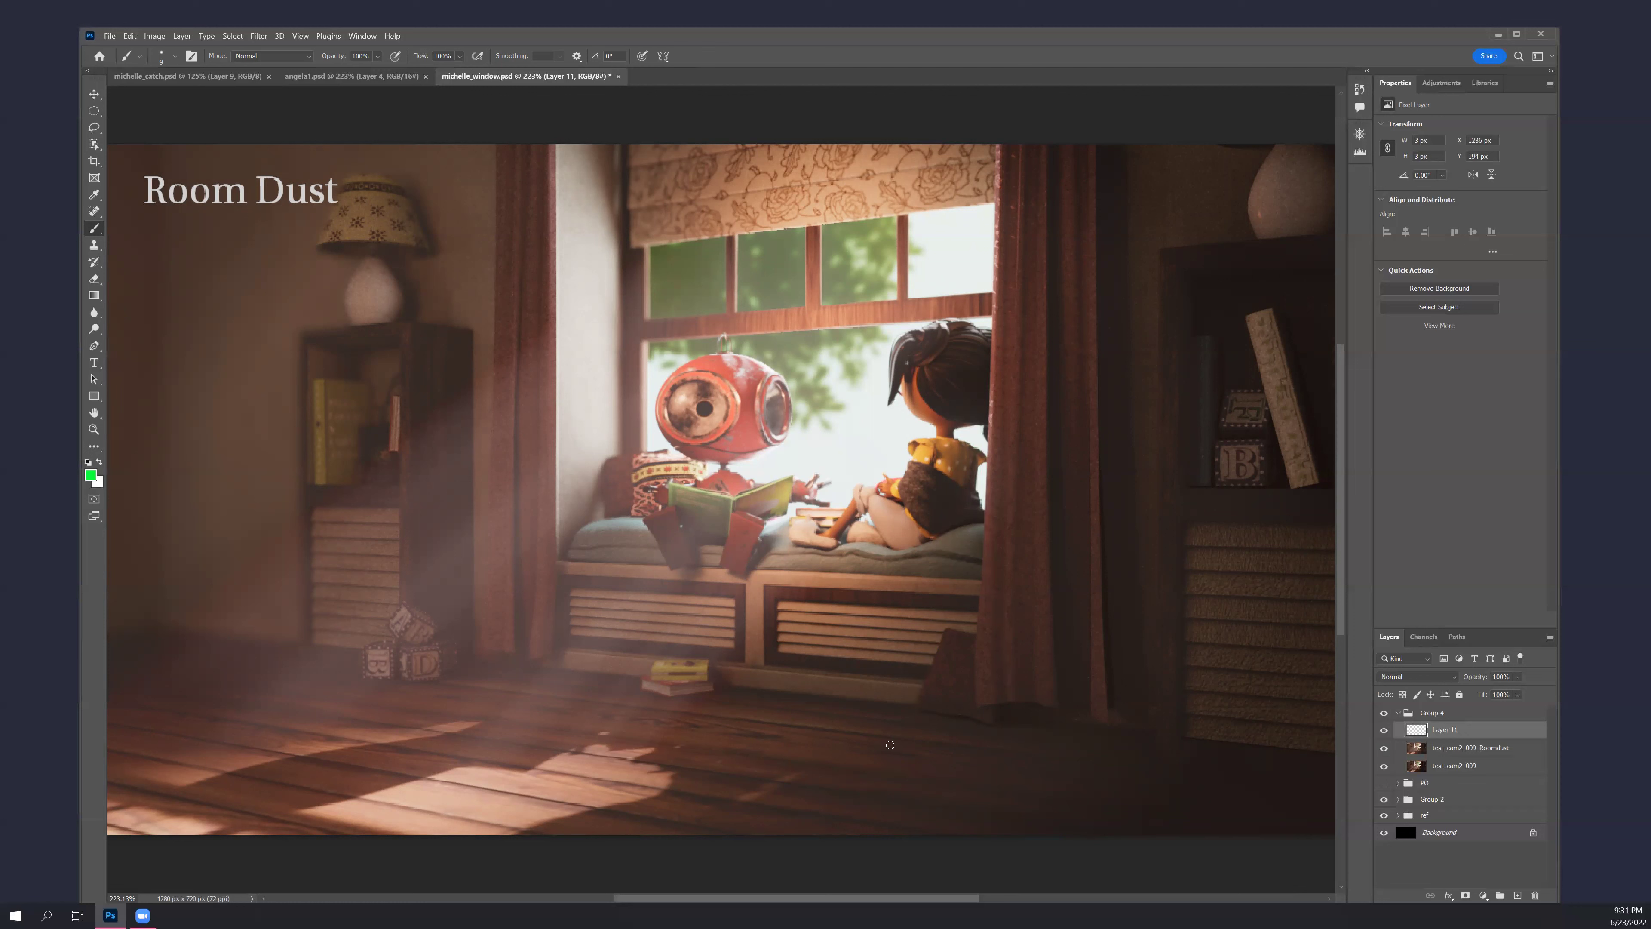
{"action": "left_click", "coordinate": [862, 552], "text": "shift"}
{"action": "mouse_move", "coordinate": [920, 520]}
{"action": "left_mouse_down"}
{"action": "mouse_move", "coordinate": [939, 446]}
{"action": "mouse_move", "coordinate": [896, 553]}
{"action": "left_mouse_up"}
{"action": "key", "text": "ctrl+z"}
{"action": "key", "text": "ctrl+z"}
Loop the robot and girl in green, undo it, and hide the Room Dust group
{"action": "mouse_move", "coordinate": [755, 351]}
{"action": "left_mouse_down"}
{"action": "mouse_move", "coordinate": [734, 343]}
{"action": "mouse_move", "coordinate": [653, 406]}
{"action": "mouse_move", "coordinate": [621, 517]}
{"action": "mouse_move", "coordinate": [916, 550]}
{"action": "left_mouse_up"}
{"action": "mouse_move", "coordinate": [1022, 490]}
{"action": "left_mouse_down"}
{"action": "mouse_move", "coordinate": [864, 390]}
{"action": "mouse_move", "coordinate": [715, 376]}
{"action": "left_mouse_up"}
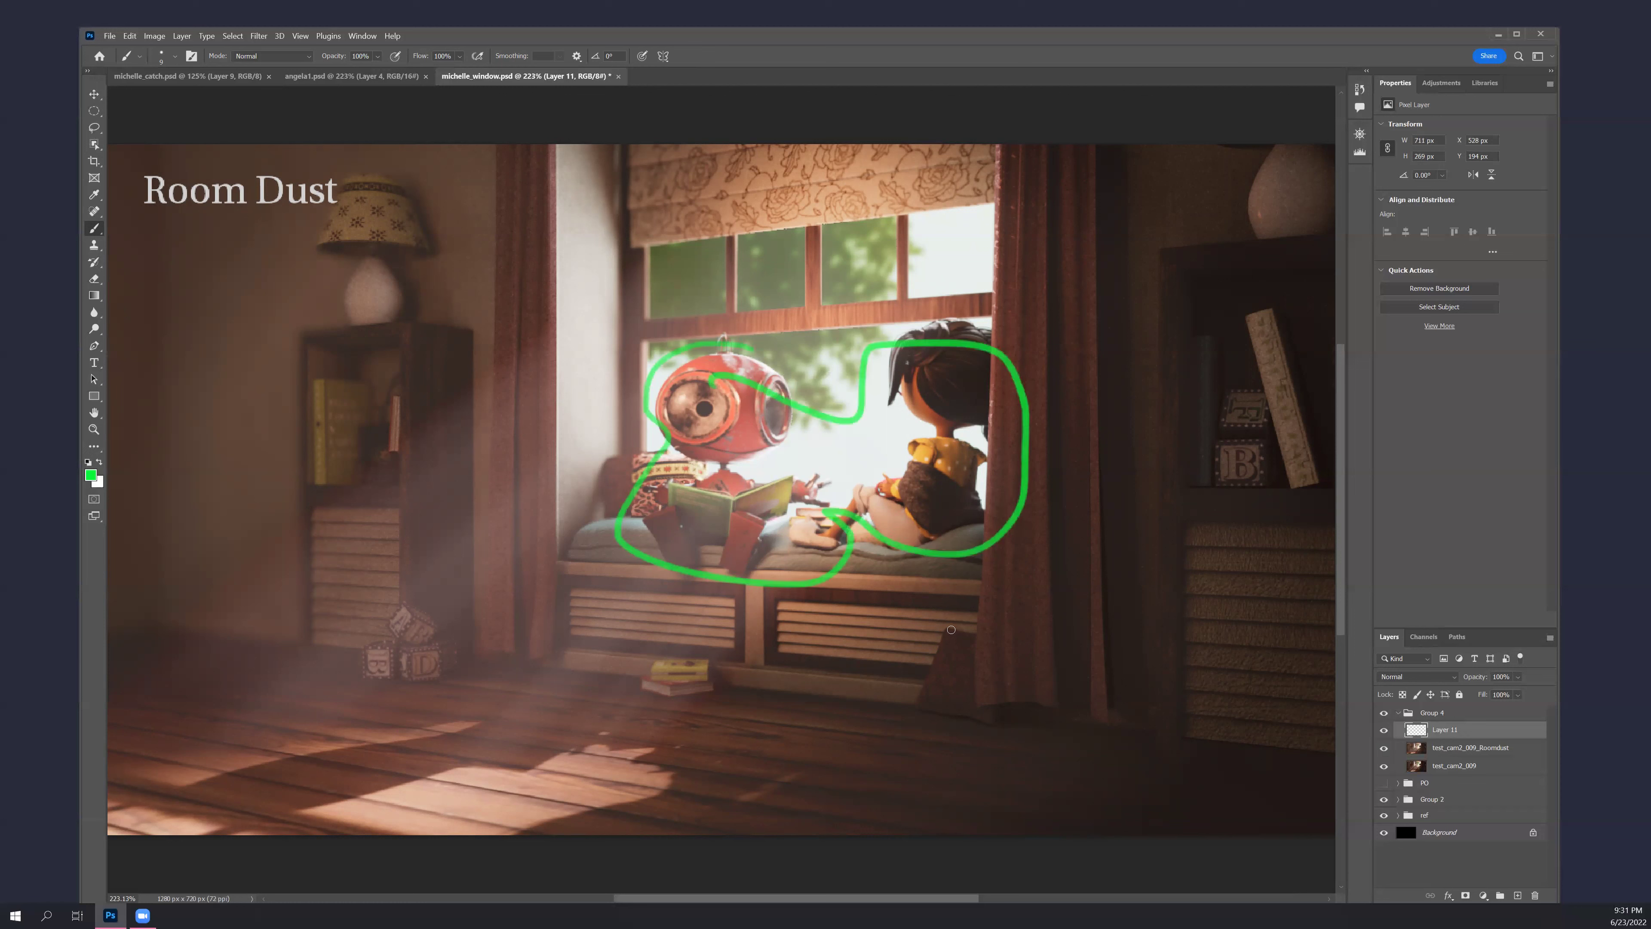
{"action": "key", "text": "ctrl+z"}
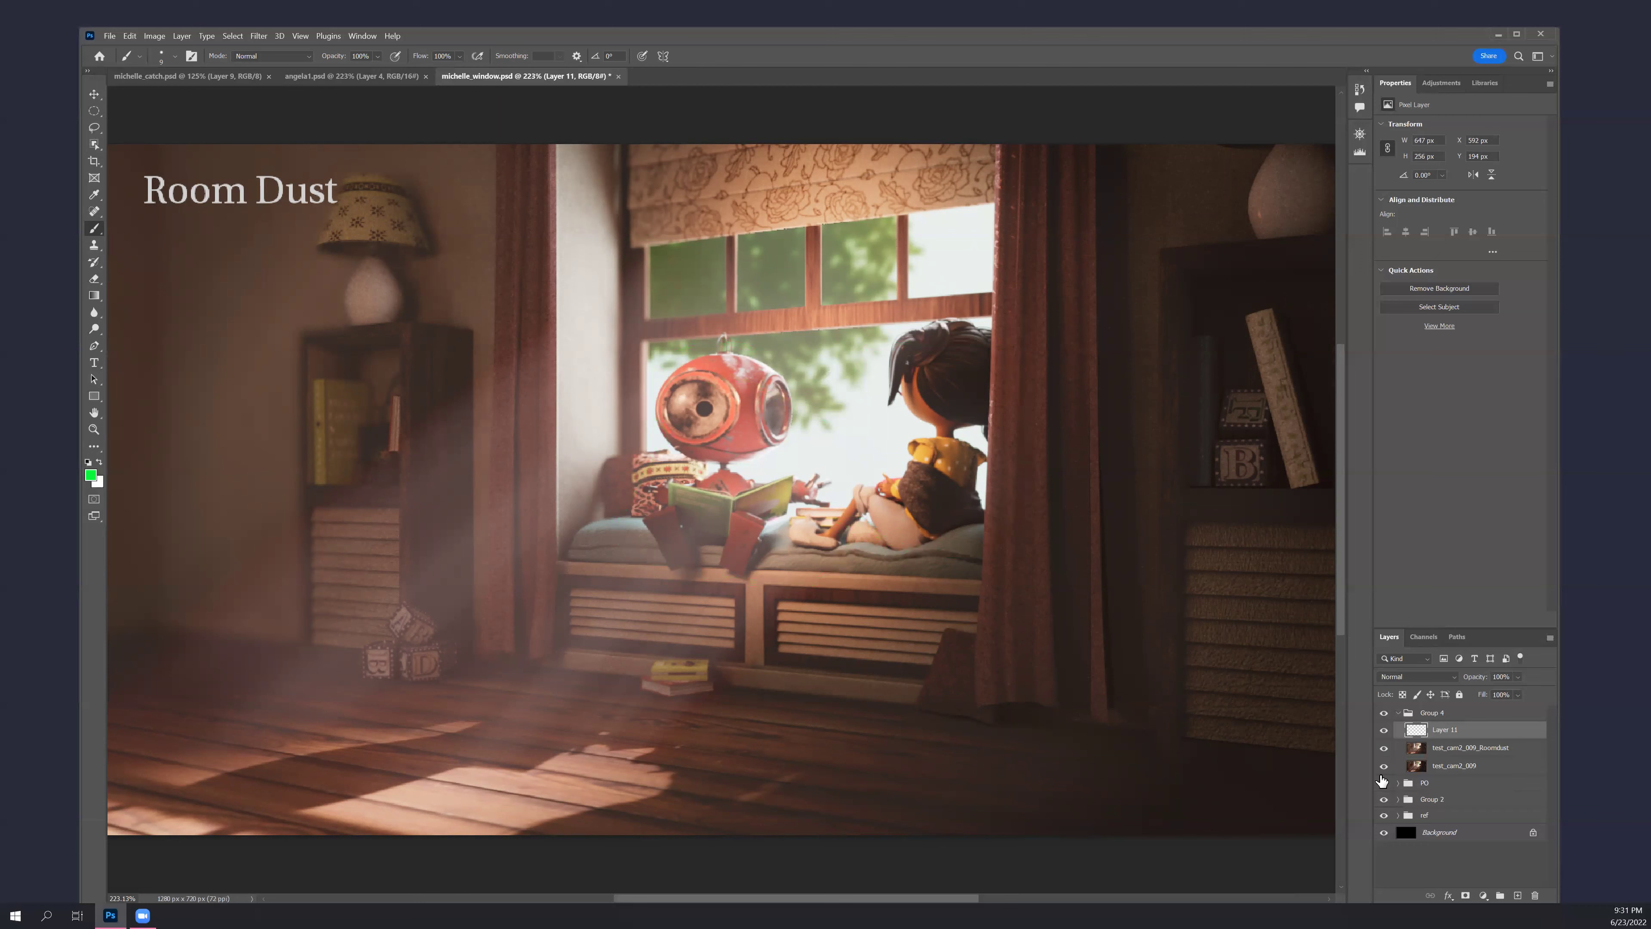
{"action": "left_click", "coordinate": [1385, 713]}
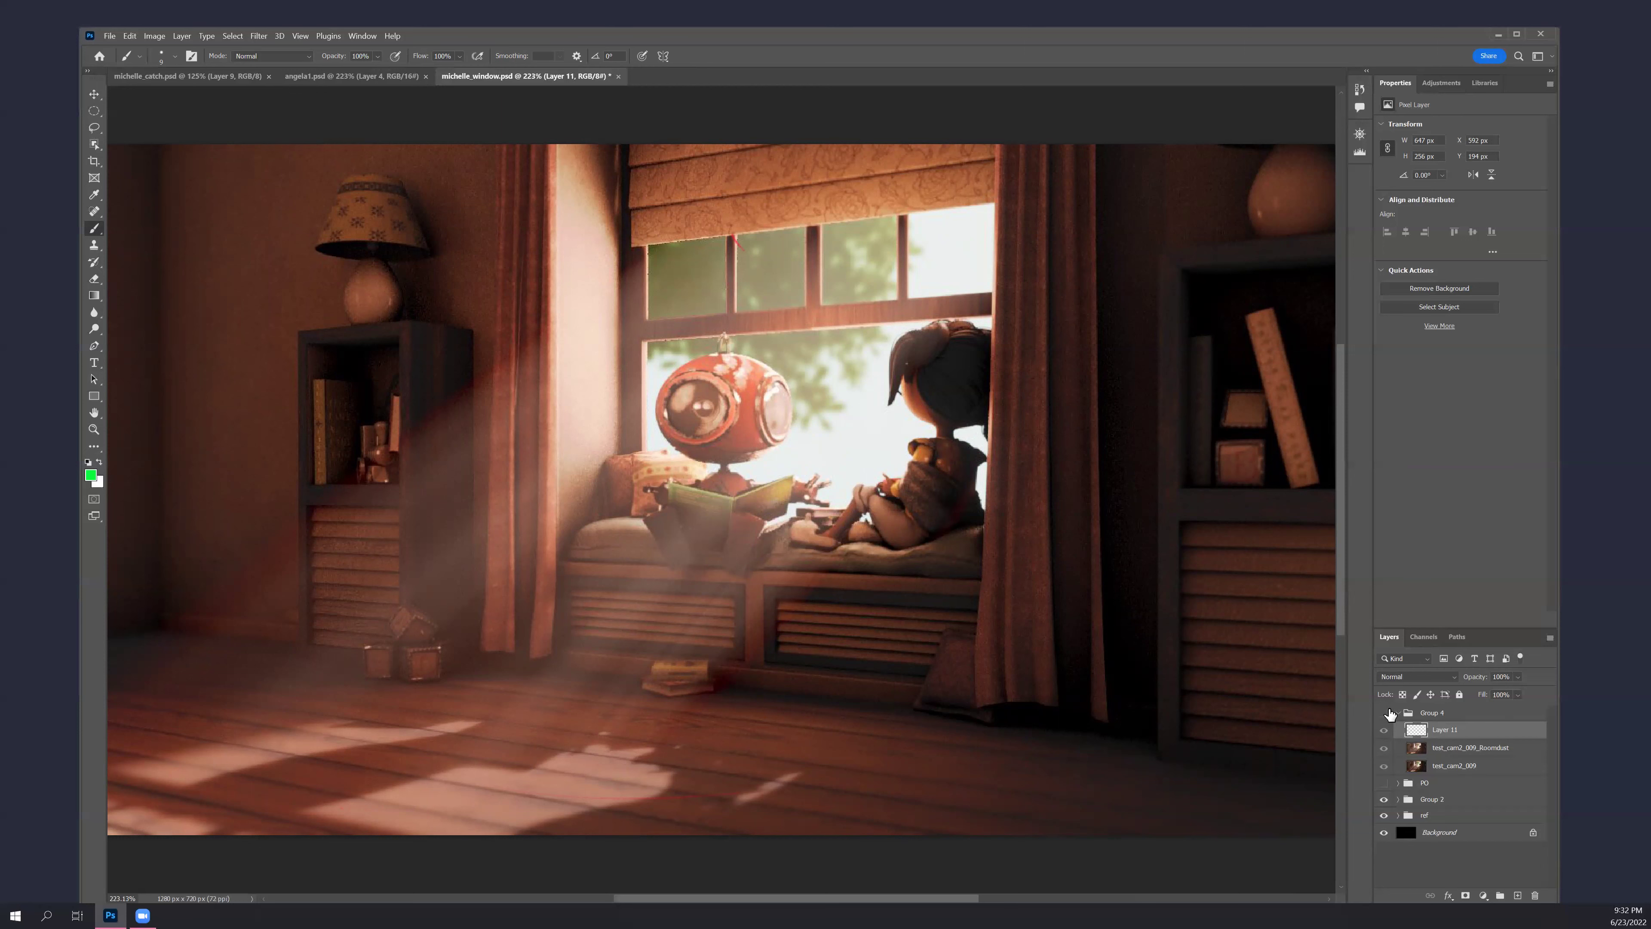
Show the Room Dust group again and turn Layer 11's green marks off and back on
{"action": "left_click", "coordinate": [1383, 713]}
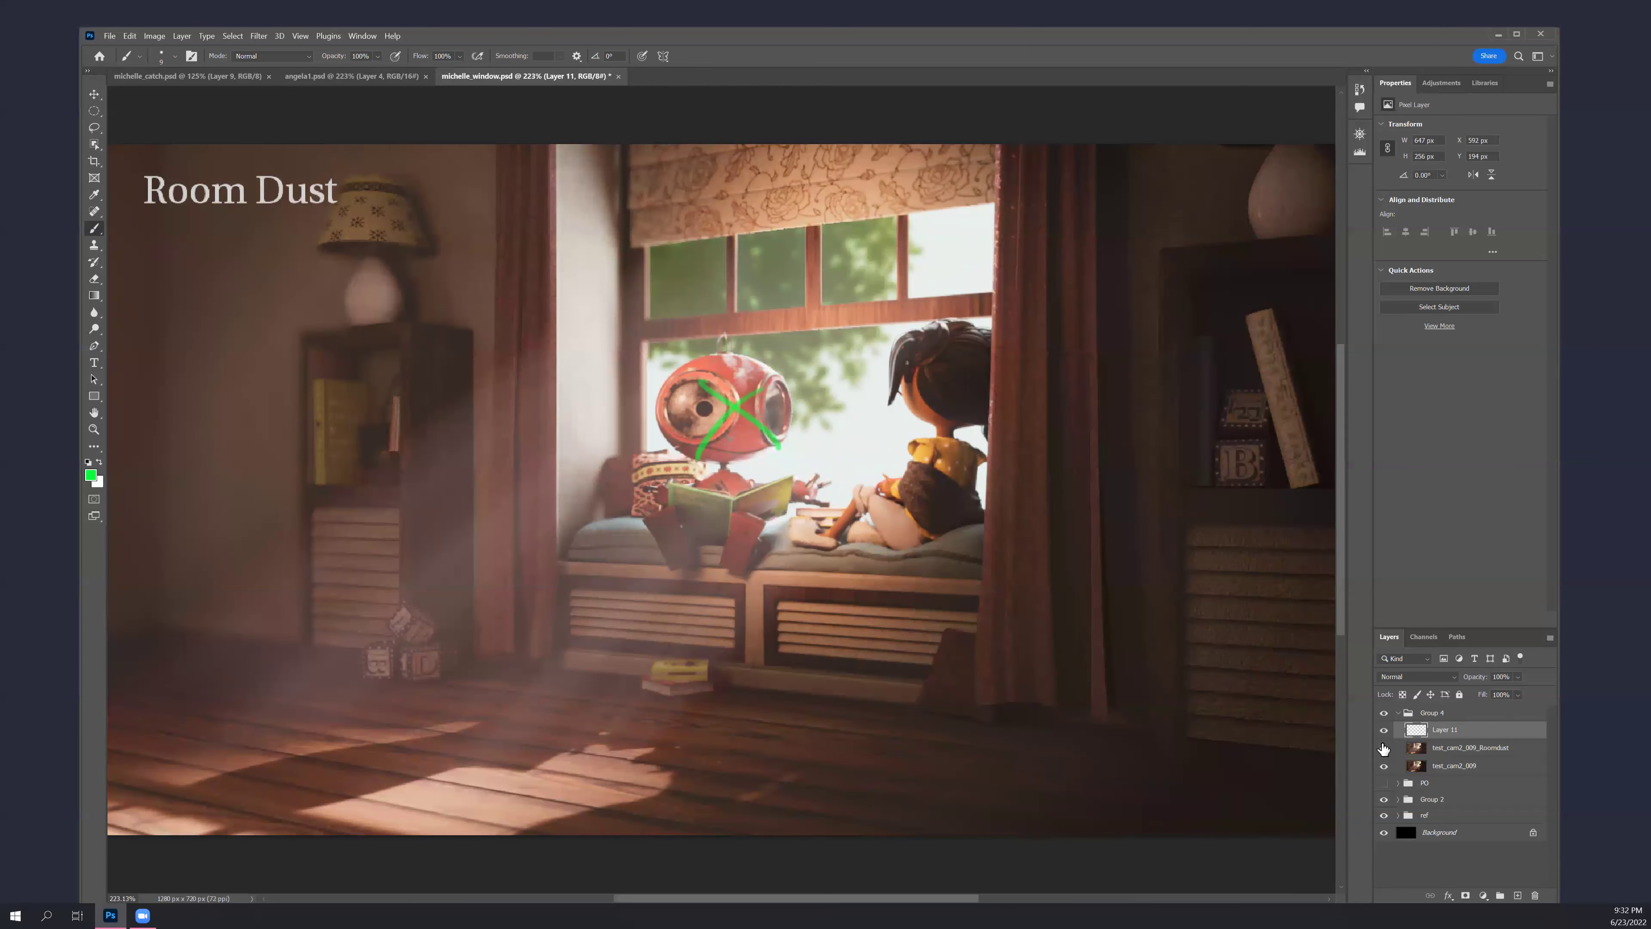
{"action": "left_click", "coordinate": [1384, 730]}
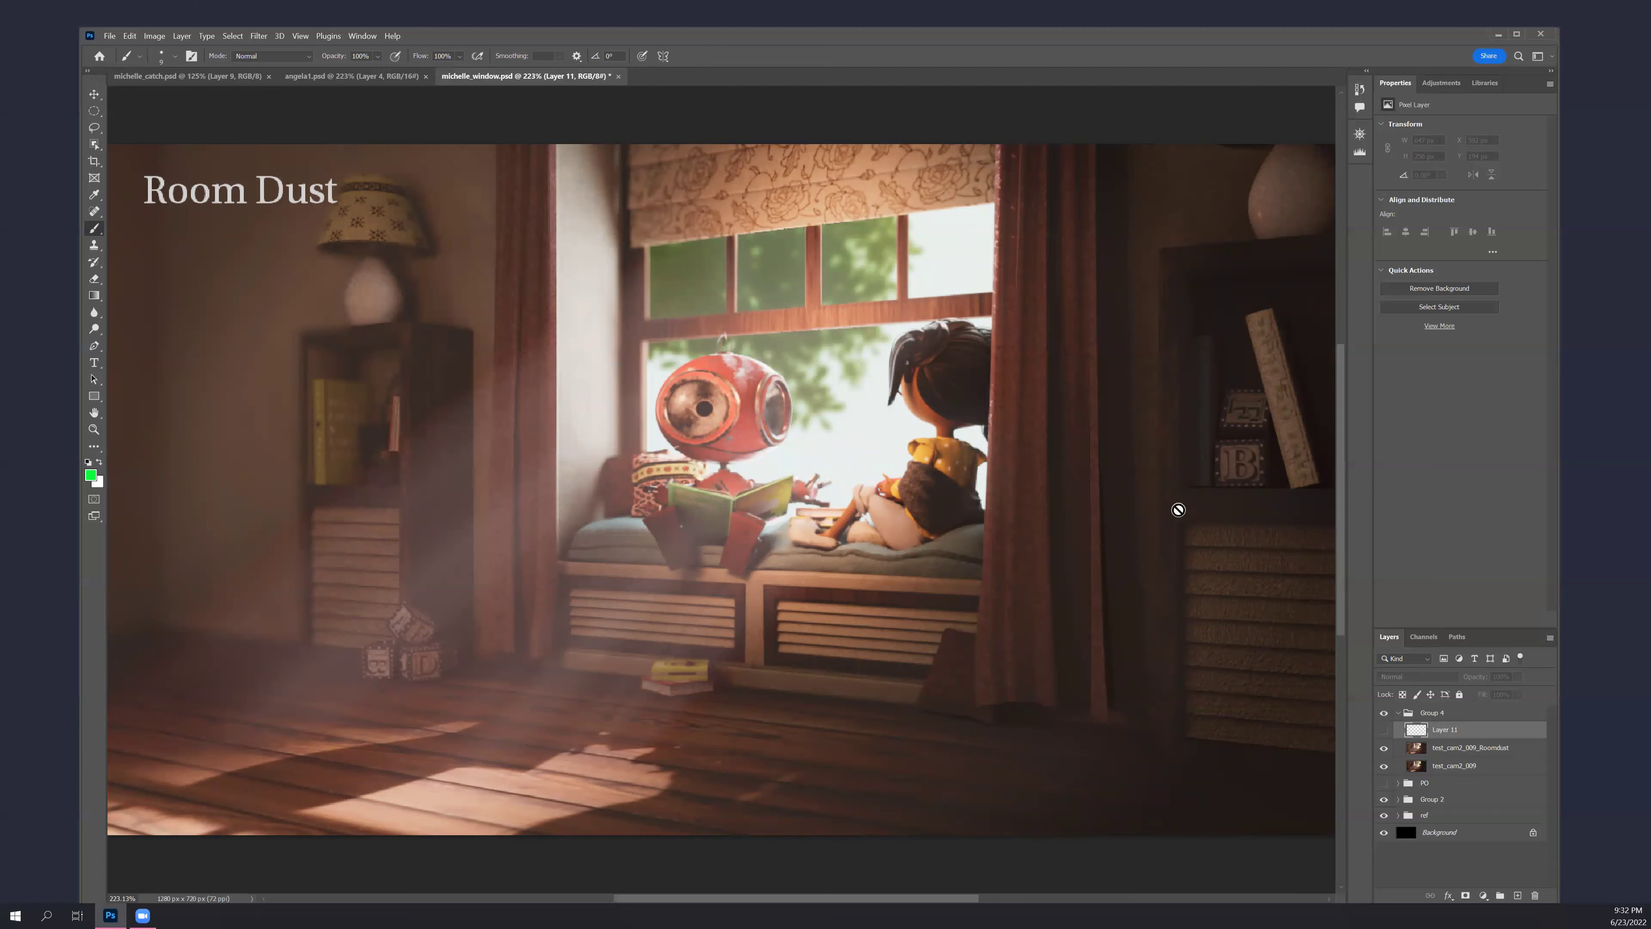
{"action": "left_click", "coordinate": [1384, 730]}
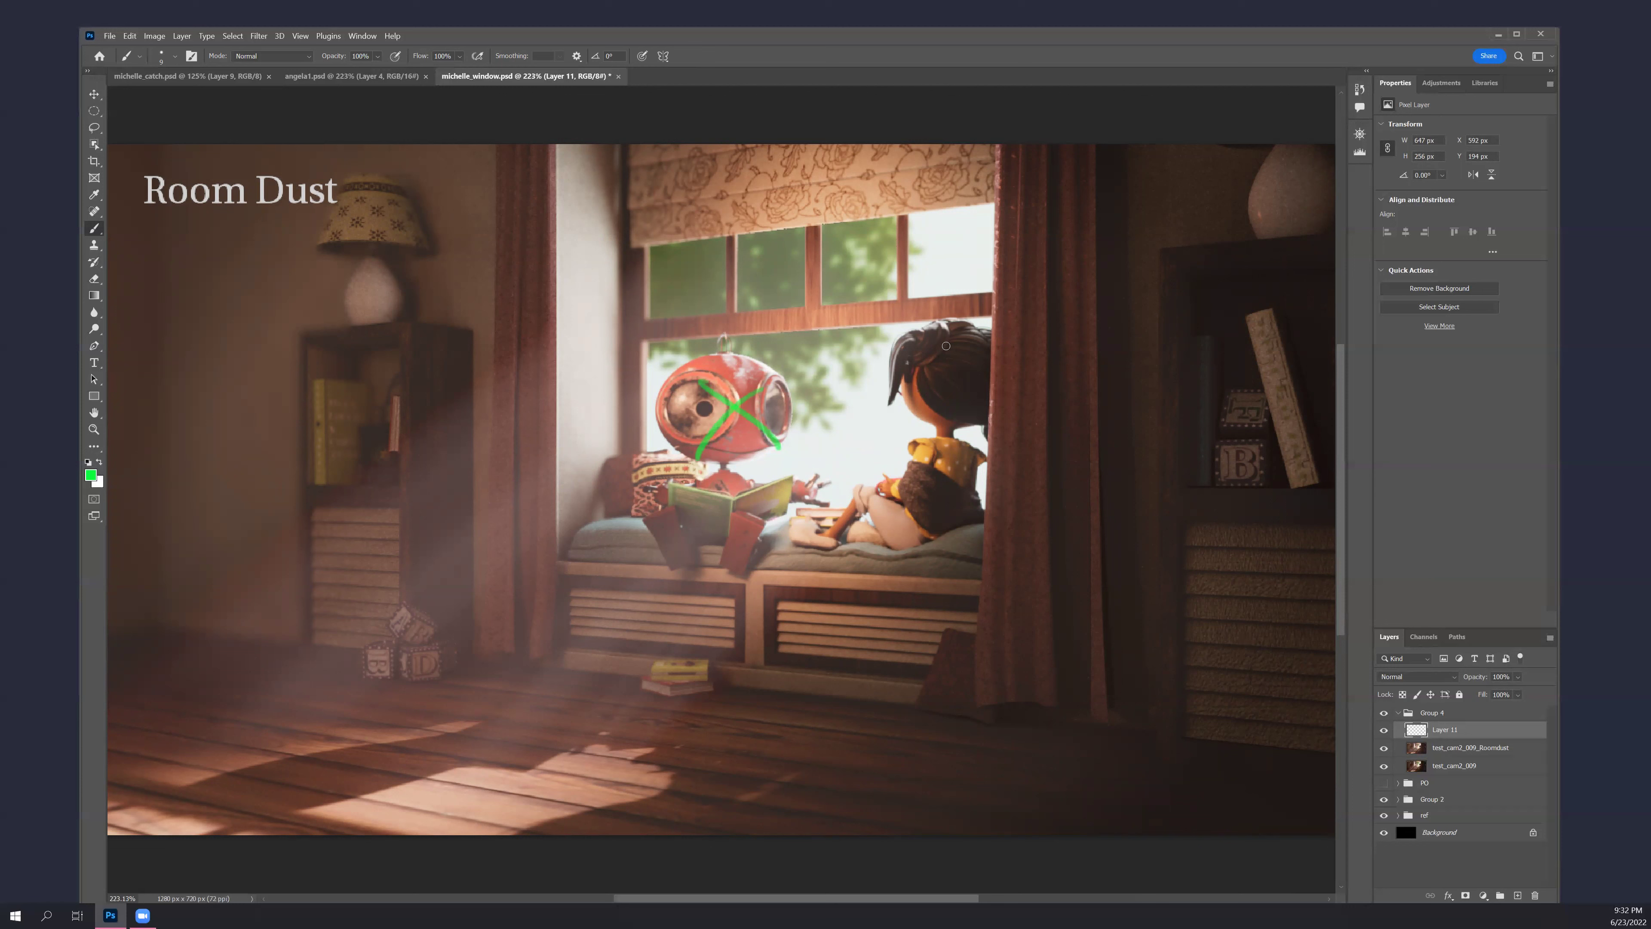
Scribble green over the girl's hair and back, then undo those strokes
{"action": "left_click_drag", "start_coordinate": [943, 341], "coordinate": [994, 402]}
{"action": "mouse_move", "coordinate": [969, 345]}
{"action": "left_mouse_down"}
{"action": "mouse_move", "coordinate": [928, 371]}
{"action": "mouse_move", "coordinate": [938, 387]}
{"action": "mouse_move", "coordinate": [979, 378]}
{"action": "mouse_move", "coordinate": [944, 420]}
{"action": "left_mouse_up"}
{"action": "left_click_drag", "start_coordinate": [948, 497], "coordinate": [962, 524]}
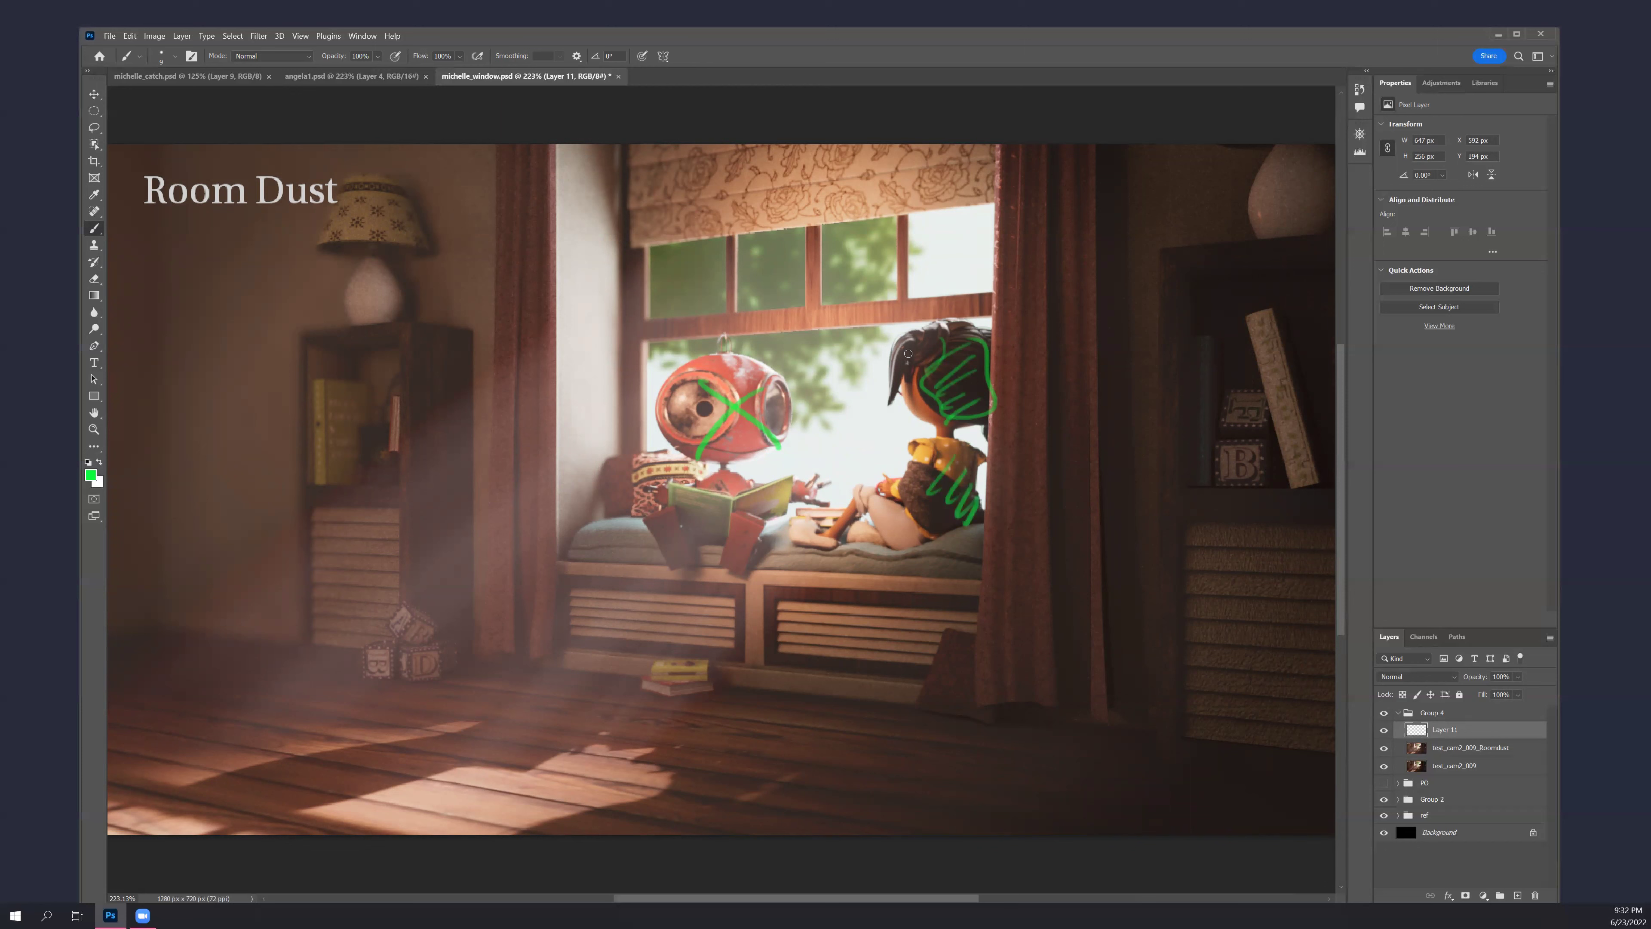
{"action": "left_click_drag", "start_coordinate": [928, 432], "coordinate": [899, 510]}
{"action": "key", "text": "ctrl+z"}
{"action": "key", "text": "ctrl+z"}
{"action": "key", "text": "ctrl+z"}
{"action": "key", "text": "ctrl+z"}
{"action": "key", "text": "ctrl+z"}
{"action": "key", "text": "ctrl+z"}
{"action": "key", "text": "ctrl+z"}
{"action": "key", "text": "ctrl+z"}
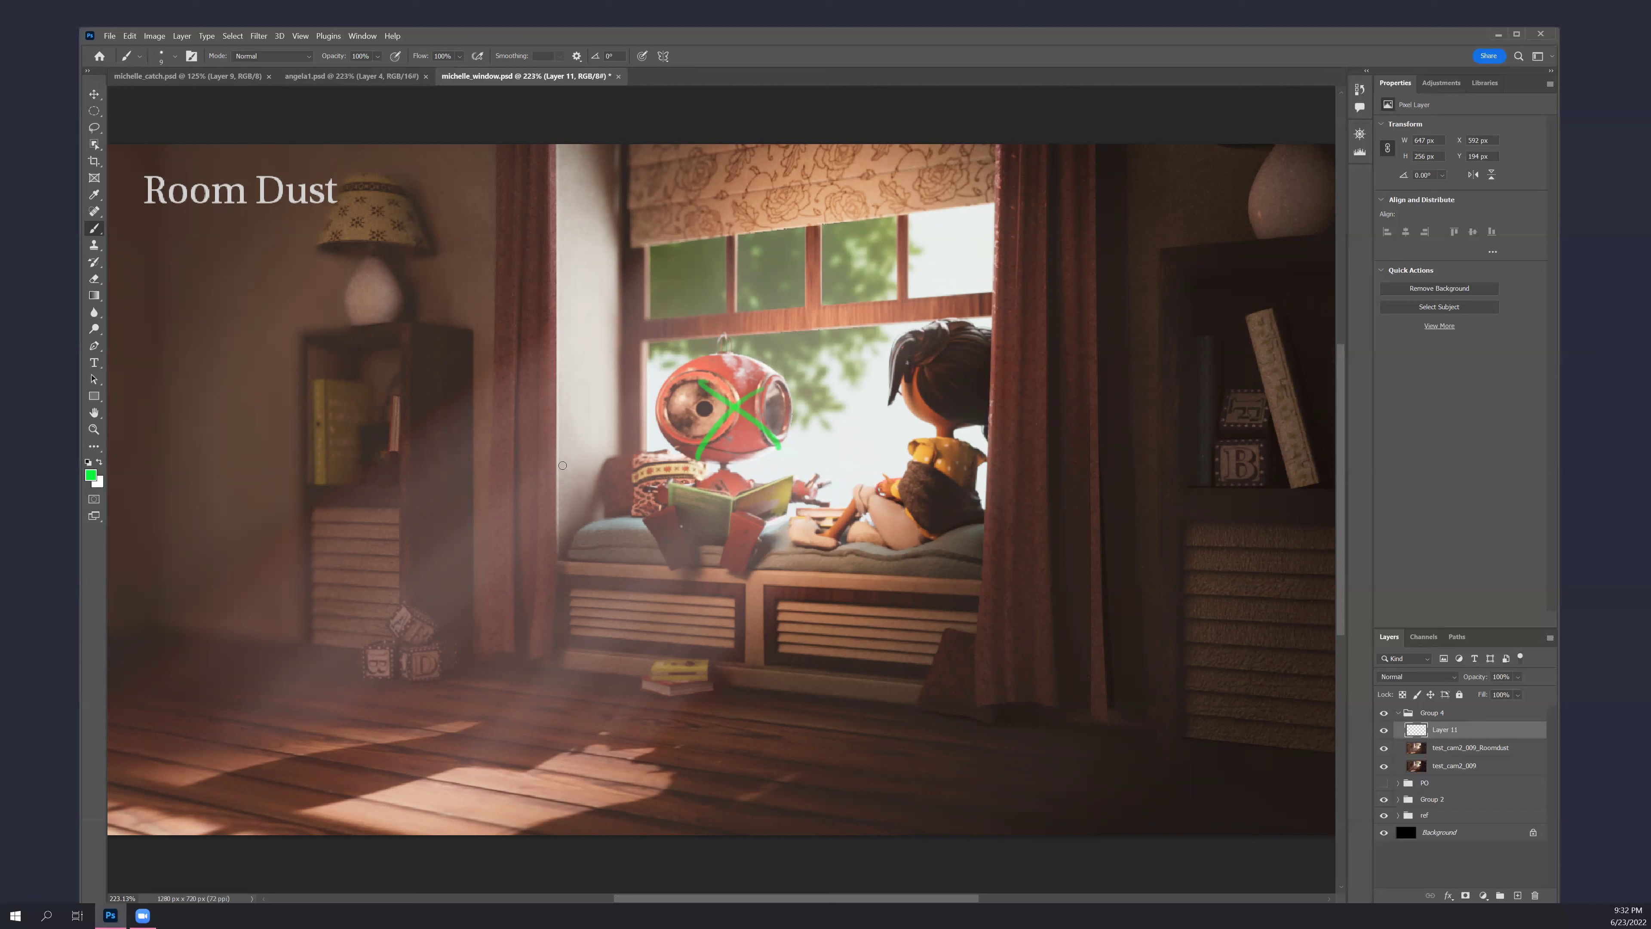
{"action": "key", "text": "e"}
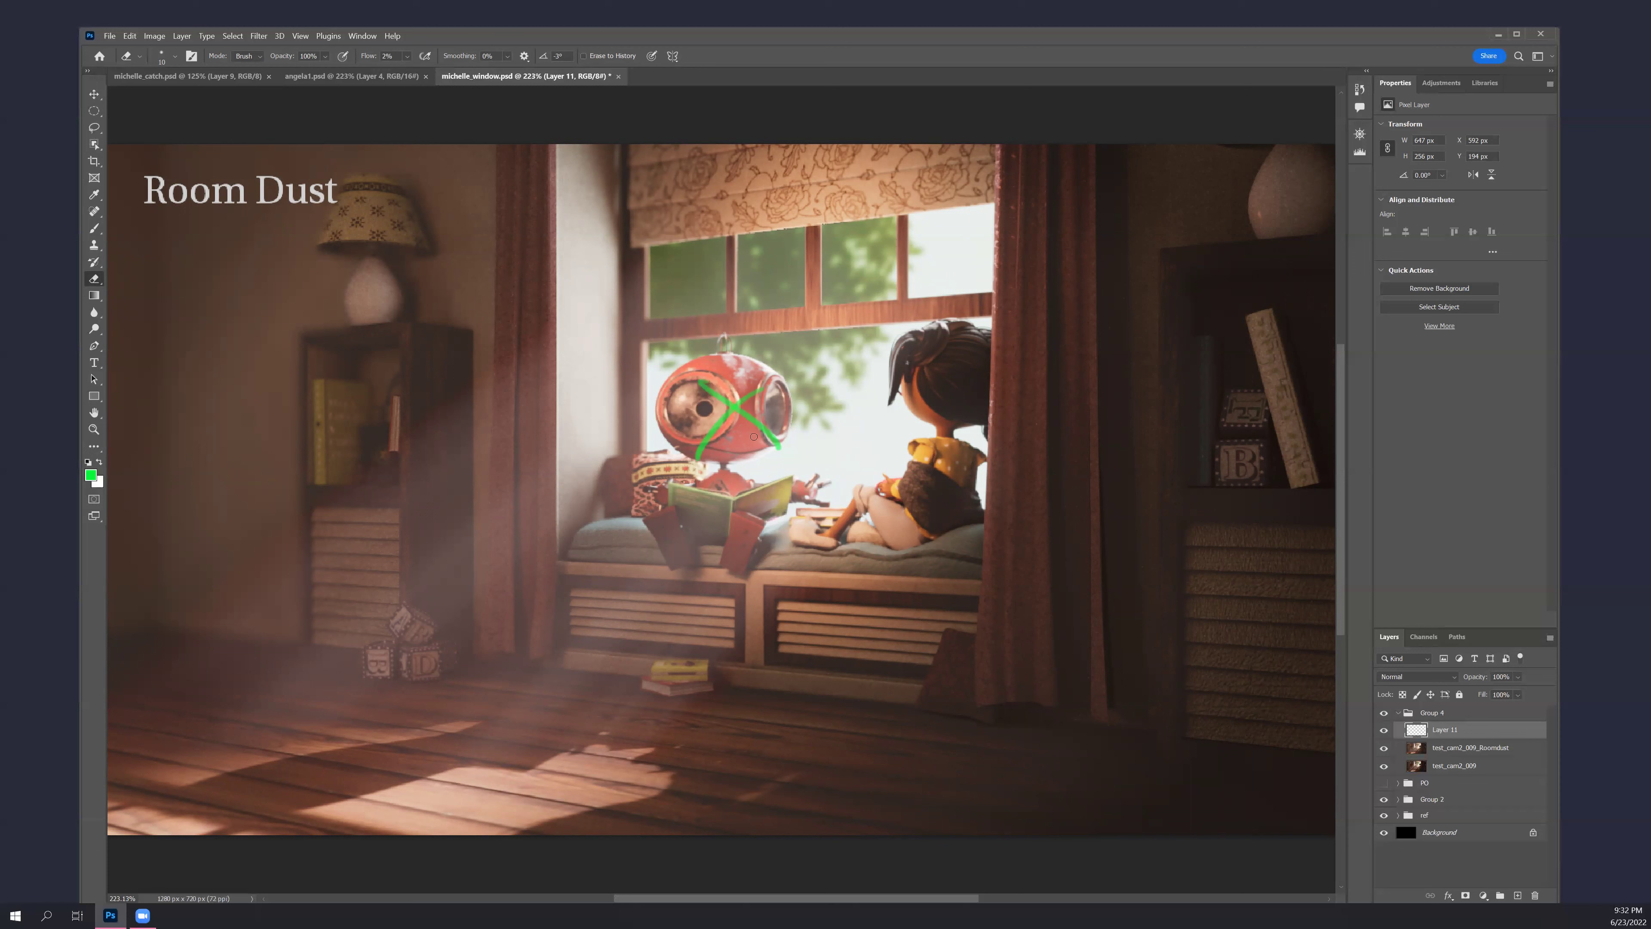
Set Eraser flow to 100% and erase both strokes of the green X on the robot's face
{"action": "left_click_drag", "start_coordinate": [408, 60], "coordinate": [652, 244]}
{"action": "mouse_move", "coordinate": [685, 463]}
{"action": "left_mouse_down"}
{"action": "mouse_move", "coordinate": [754, 394]}
{"action": "mouse_move", "coordinate": [717, 390]}
{"action": "left_mouse_up"}
{"action": "left_click_drag", "start_coordinate": [779, 447], "coordinate": [804, 438]}
{"action": "key", "text": "b"}
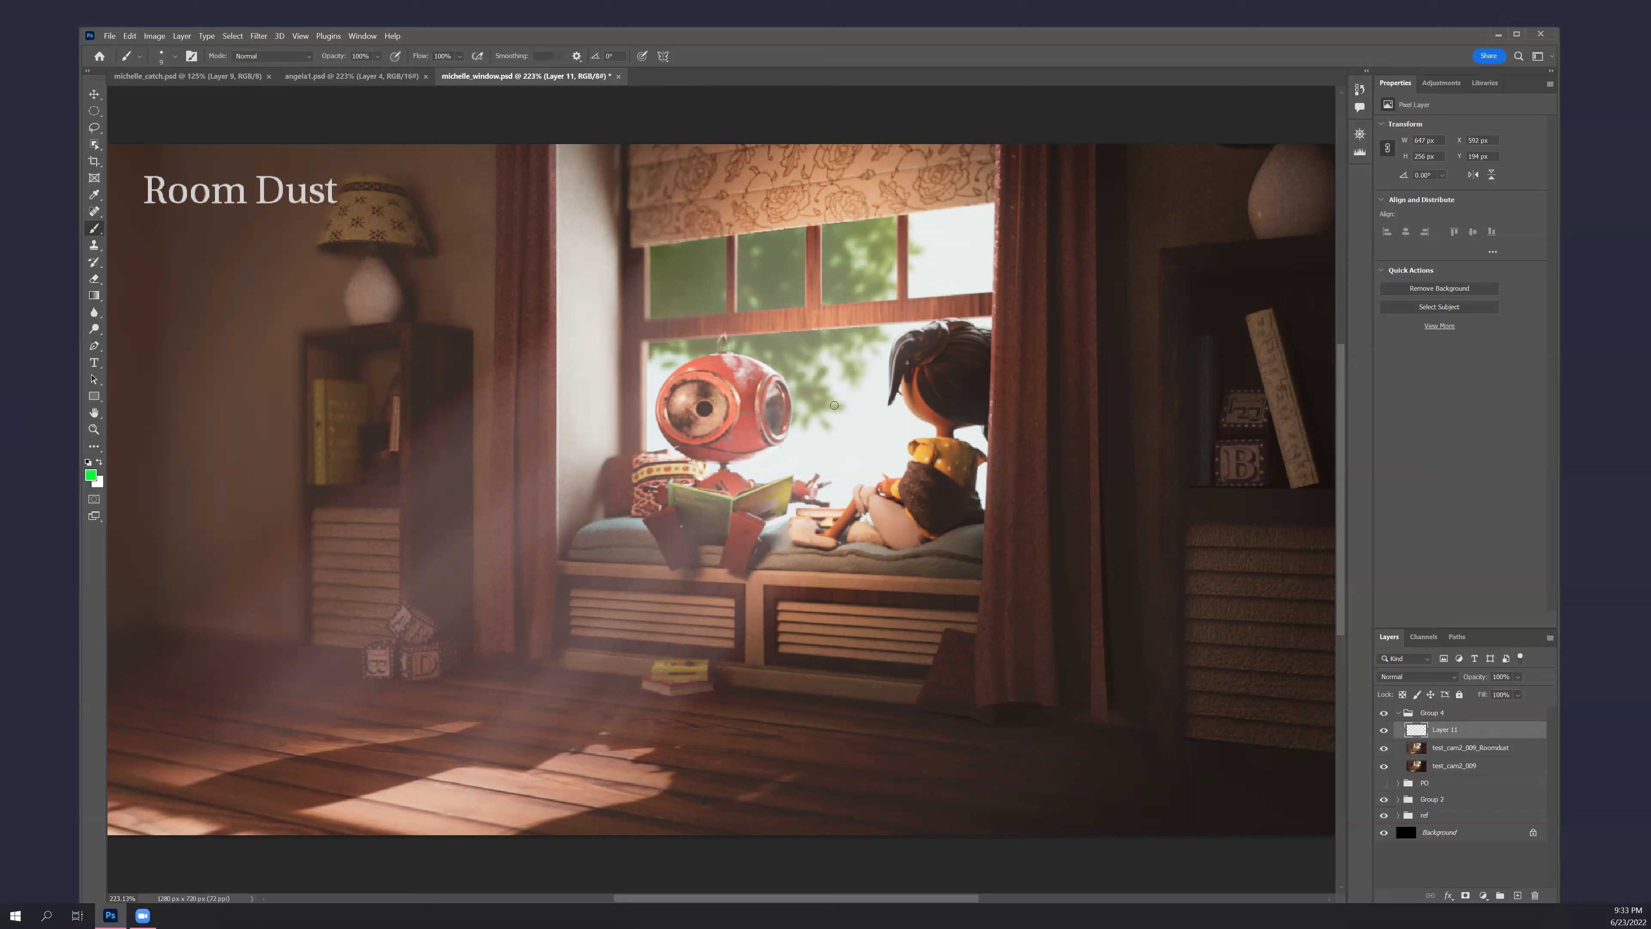
{"action": "key", "text": "i"}
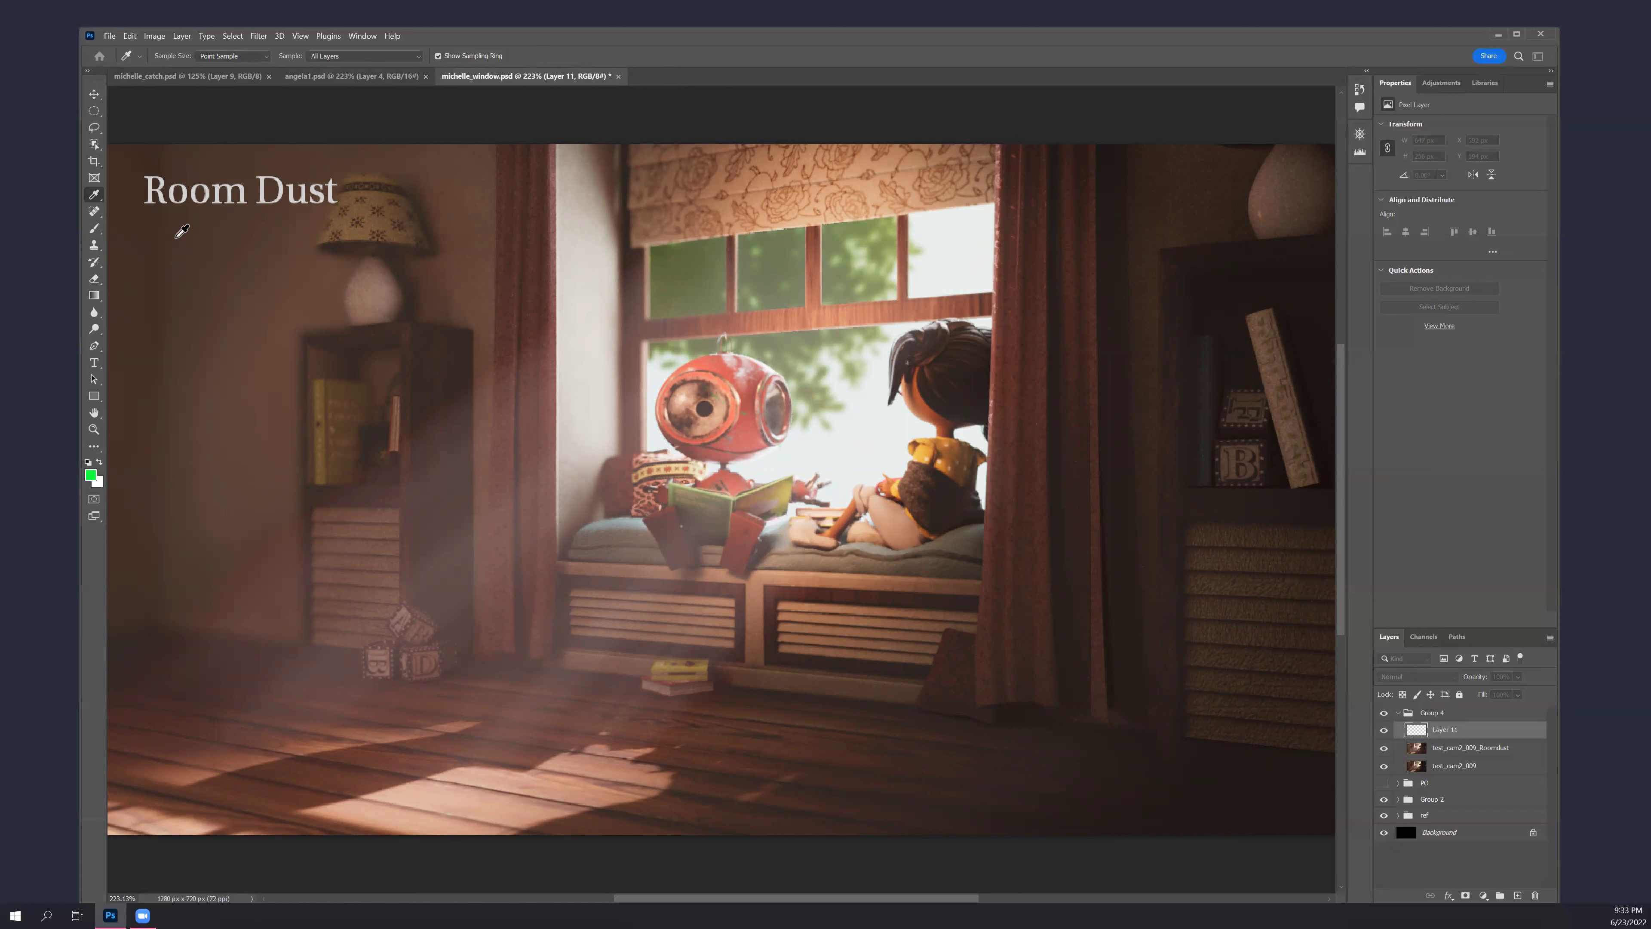
Switch to yellow and mark the seat edge, drawer slats and the girl's leg
{"action": "left_click", "coordinate": [94, 227]}
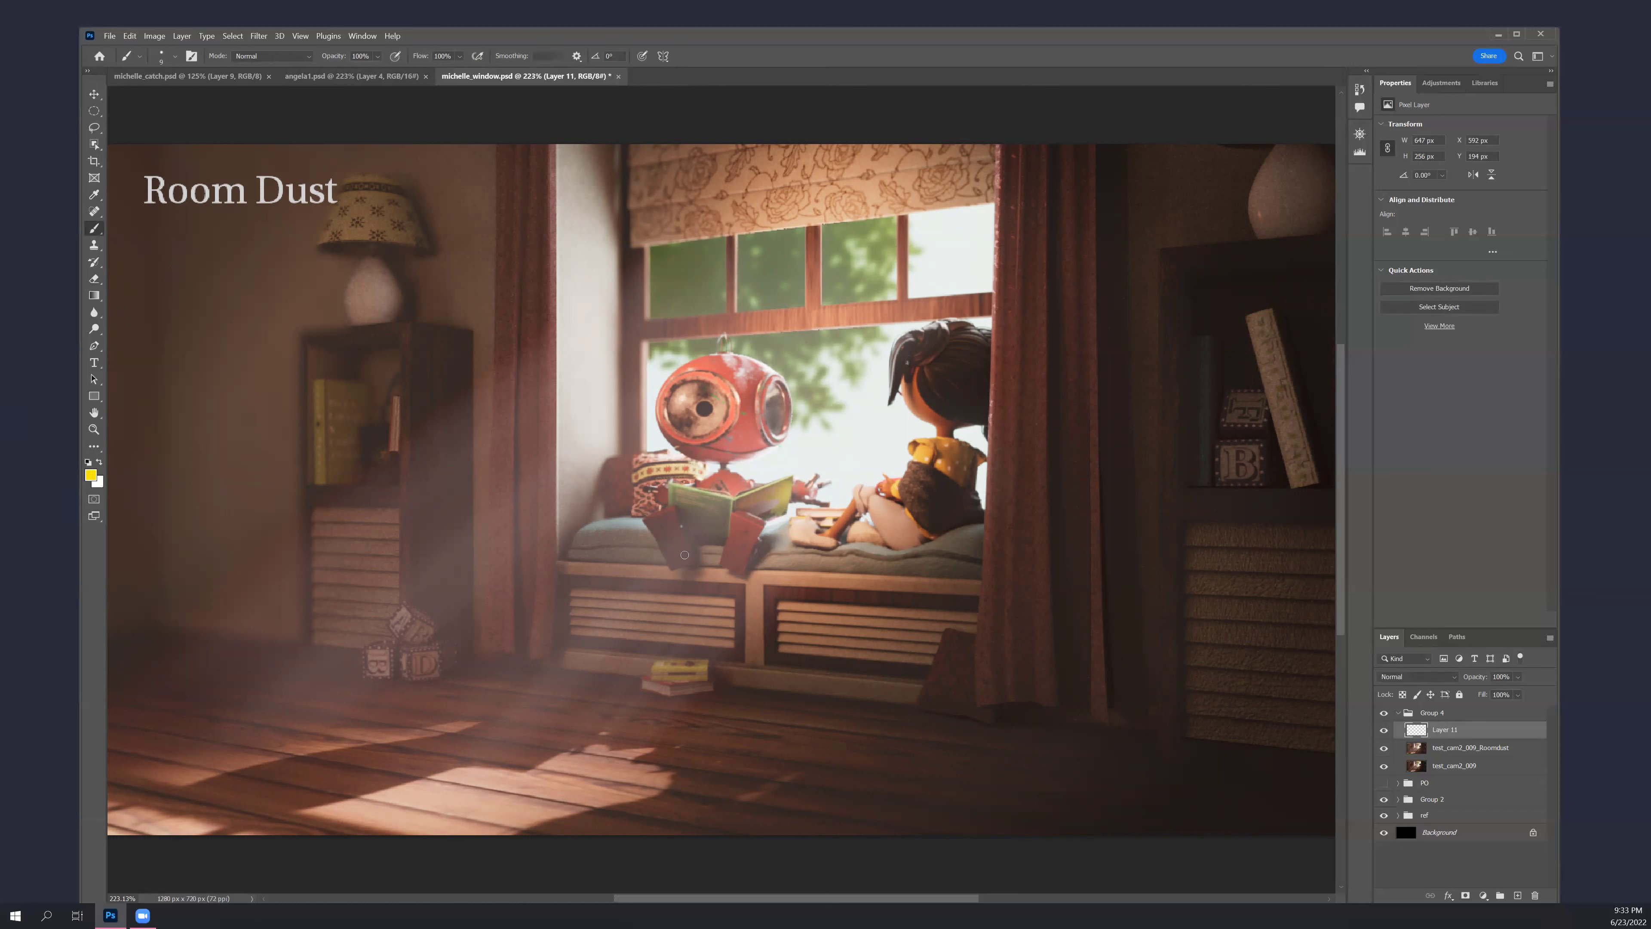
{"action": "left_click_drag", "start_coordinate": [670, 564], "coordinate": [687, 597]}
{"action": "left_click_drag", "start_coordinate": [791, 599], "coordinate": [913, 596]}
{"action": "left_click_drag", "start_coordinate": [792, 665], "coordinate": [869, 663]}
{"action": "left_click_drag", "start_coordinate": [548, 574], "coordinate": [706, 561]}
{"action": "left_click_drag", "start_coordinate": [717, 568], "coordinate": [758, 568]}
{"action": "mouse_move", "coordinate": [873, 518]}
{"action": "left_mouse_down"}
{"action": "mouse_move", "coordinate": [900, 549]}
{"action": "mouse_move", "coordinate": [849, 544]}
{"action": "left_mouse_up"}
Mark the robot's chin, book, red leg and eye rim and the girl's sweater and neck in yellow
{"action": "mouse_move", "coordinate": [671, 440]}
{"action": "left_mouse_down"}
{"action": "mouse_move", "coordinate": [720, 457]}
{"action": "mouse_move", "coordinate": [692, 520]}
{"action": "left_mouse_up"}
{"action": "mouse_move", "coordinate": [689, 489]}
{"action": "left_mouse_down"}
{"action": "mouse_move", "coordinate": [717, 499]}
{"action": "mouse_move", "coordinate": [747, 525]}
{"action": "mouse_move", "coordinate": [649, 539]}
{"action": "left_mouse_up"}
{"action": "left_click_drag", "start_coordinate": [670, 527], "coordinate": [662, 540]}
{"action": "left_click_drag", "start_coordinate": [685, 529], "coordinate": [677, 557]}
{"action": "left_click_drag", "start_coordinate": [696, 544], "coordinate": [685, 568]}
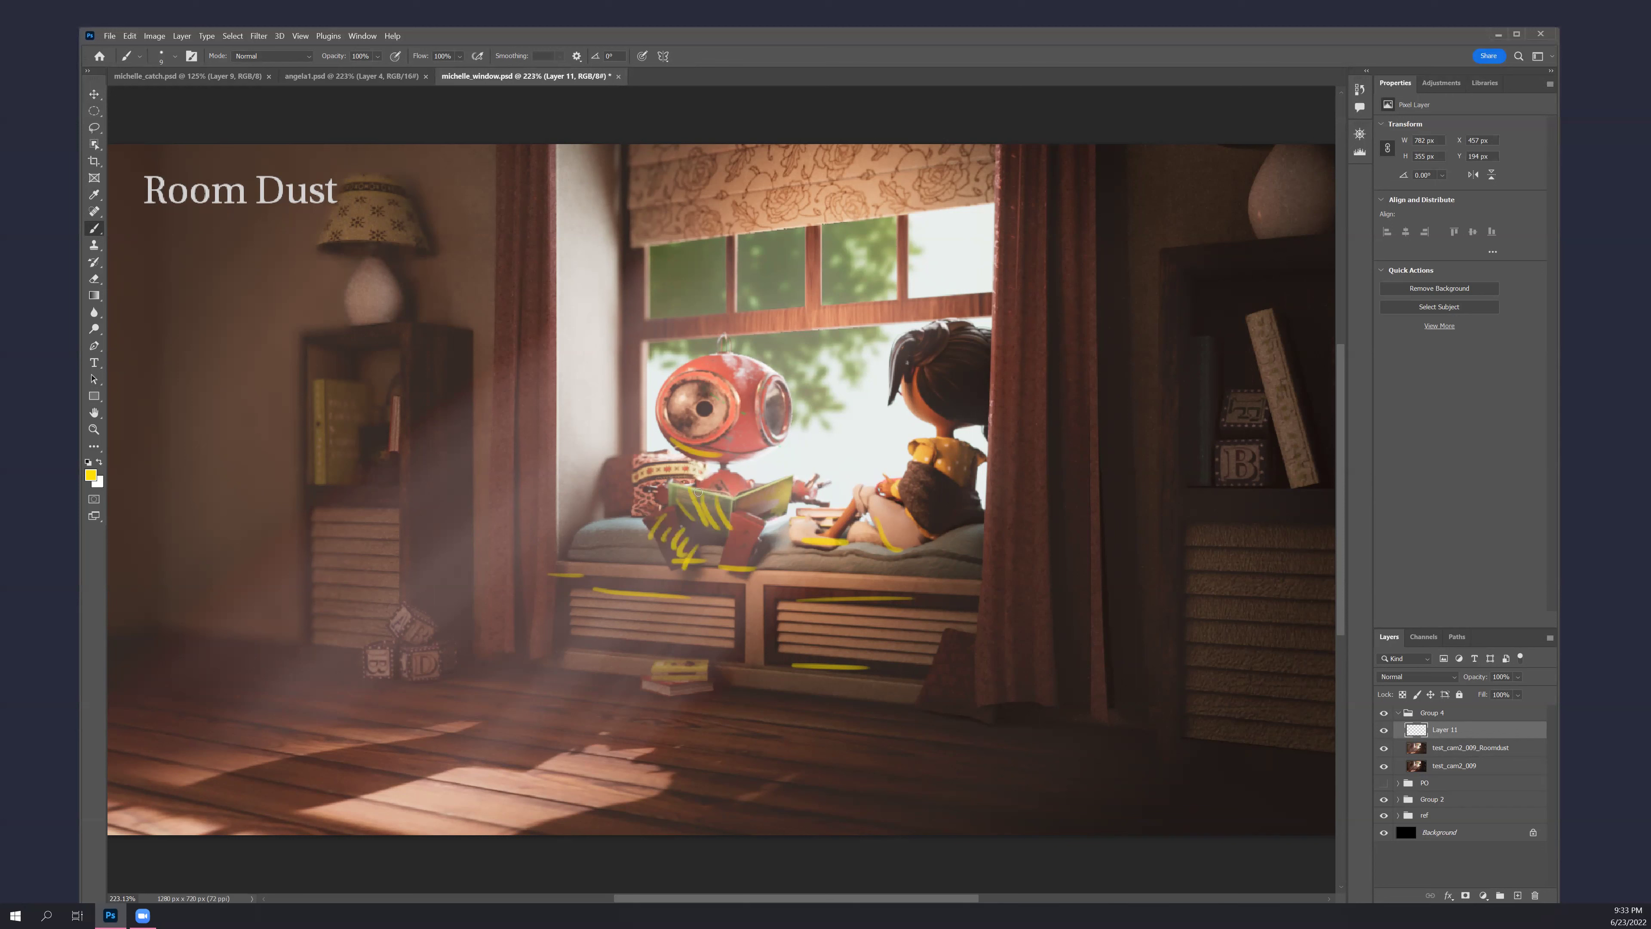
{"action": "mouse_move", "coordinate": [911, 495]}
{"action": "left_mouse_down"}
{"action": "mouse_move", "coordinate": [940, 527]}
{"action": "mouse_move", "coordinate": [948, 501]}
{"action": "left_mouse_up"}
{"action": "mouse_move", "coordinate": [911, 396]}
{"action": "left_mouse_down"}
{"action": "mouse_move", "coordinate": [1007, 384]}
{"action": "mouse_move", "coordinate": [975, 403]}
{"action": "left_mouse_up"}
{"action": "mouse_move", "coordinate": [663, 424]}
{"action": "left_mouse_down"}
{"action": "mouse_move", "coordinate": [715, 446]}
{"action": "mouse_move", "coordinate": [756, 439]}
{"action": "left_mouse_up"}
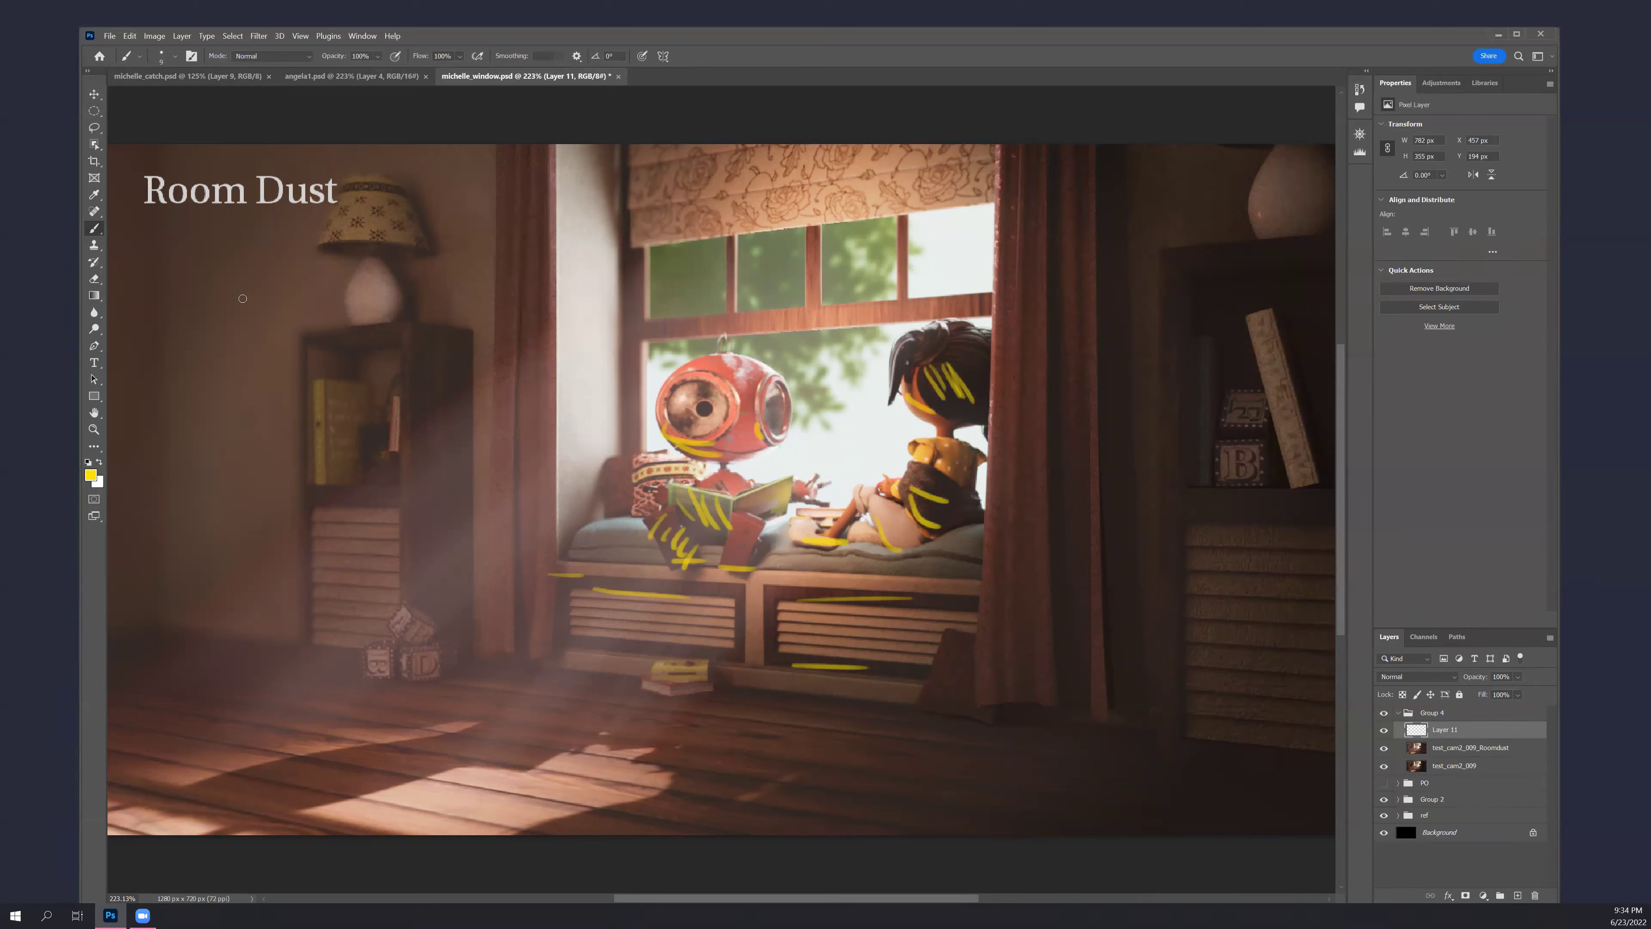
Add yellow loops and down-left light arrows, then undo them with the girl and robot-face marks
{"action": "left_click_drag", "start_coordinate": [287, 355], "coordinate": [218, 329]}
{"action": "mouse_move", "coordinate": [936, 364]}
{"action": "left_mouse_down"}
{"action": "mouse_move", "coordinate": [894, 422]}
{"action": "mouse_move", "coordinate": [992, 352]}
{"action": "left_mouse_up"}
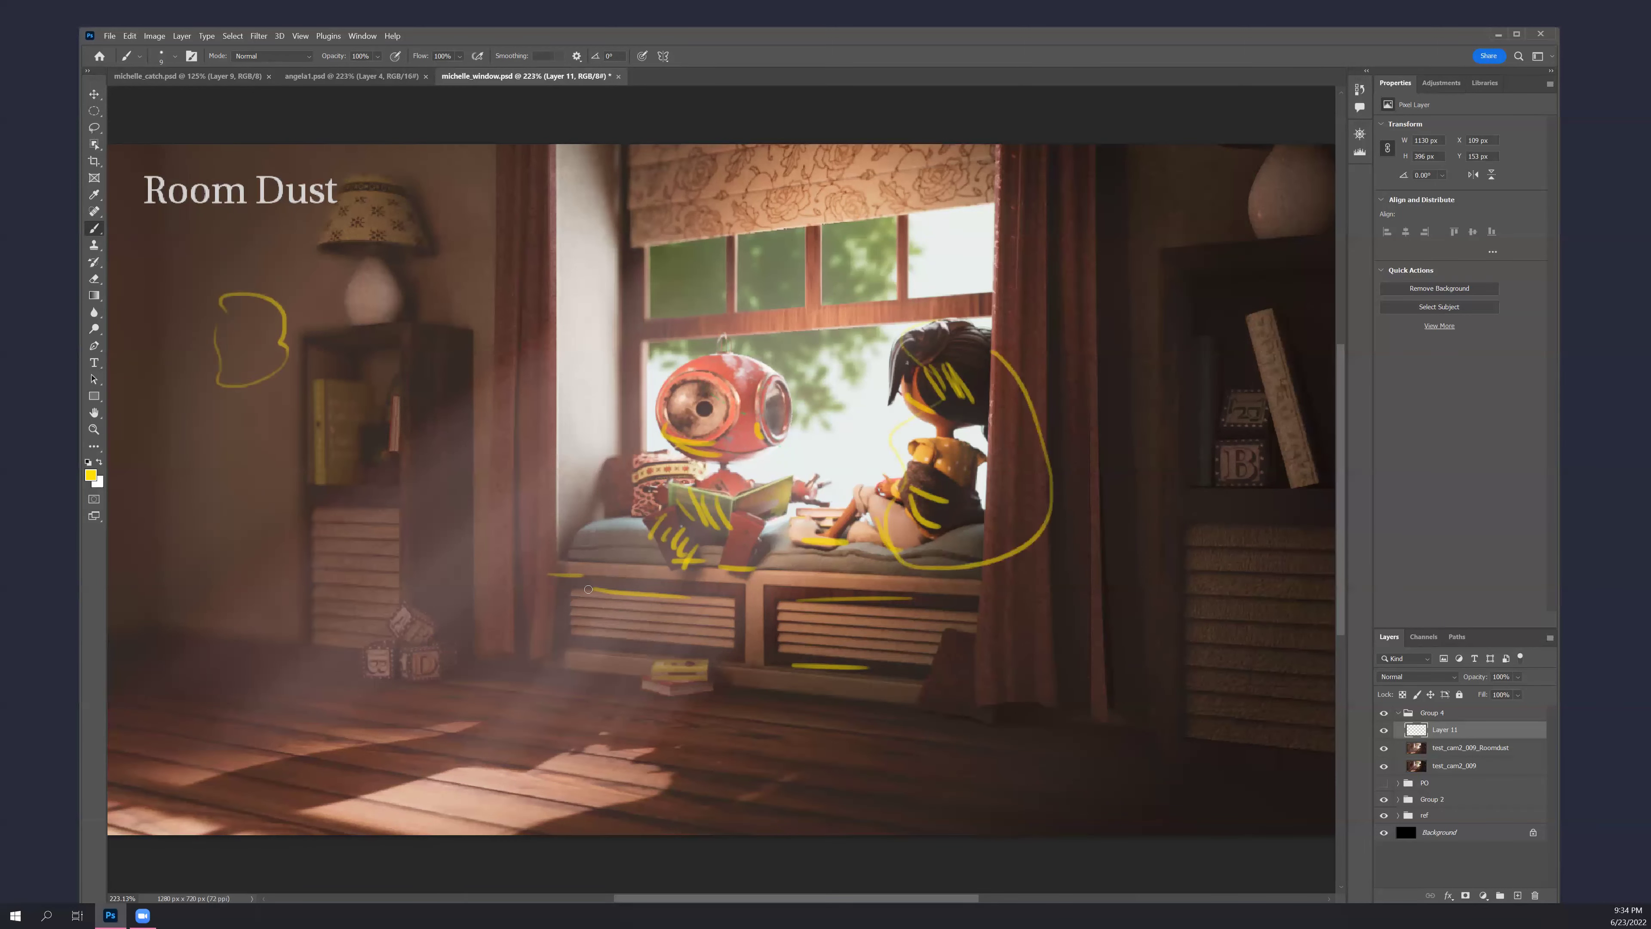
{"action": "left_click_drag", "start_coordinate": [779, 500], "coordinate": [562, 681]}
{"action": "left_click_drag", "start_coordinate": [586, 607], "coordinate": [653, 641]}
{"action": "left_click_drag", "start_coordinate": [636, 385], "coordinate": [391, 554]}
{"action": "left_click_drag", "start_coordinate": [433, 476], "coordinate": [542, 484]}
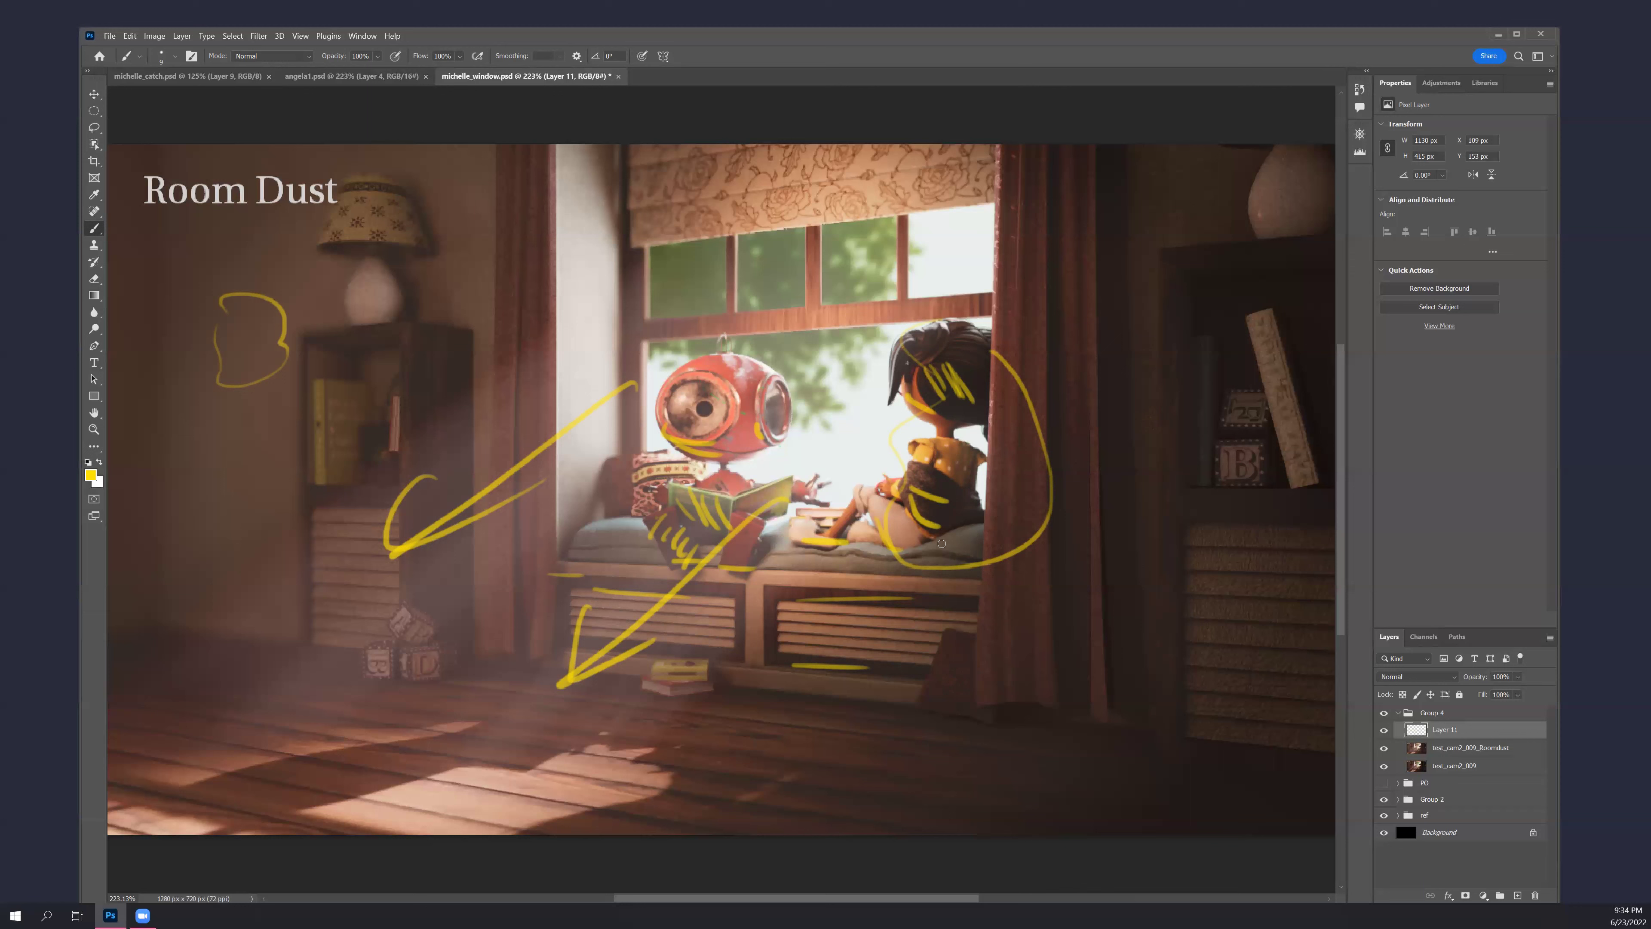
{"action": "key", "text": "ctrl+z"}
{"action": "key", "text": "ctrl+z"}
{"action": "key", "text": "ctrl+z"}
{"action": "key", "text": "ctrl+z"}
{"action": "key", "text": "ctrl+z"}
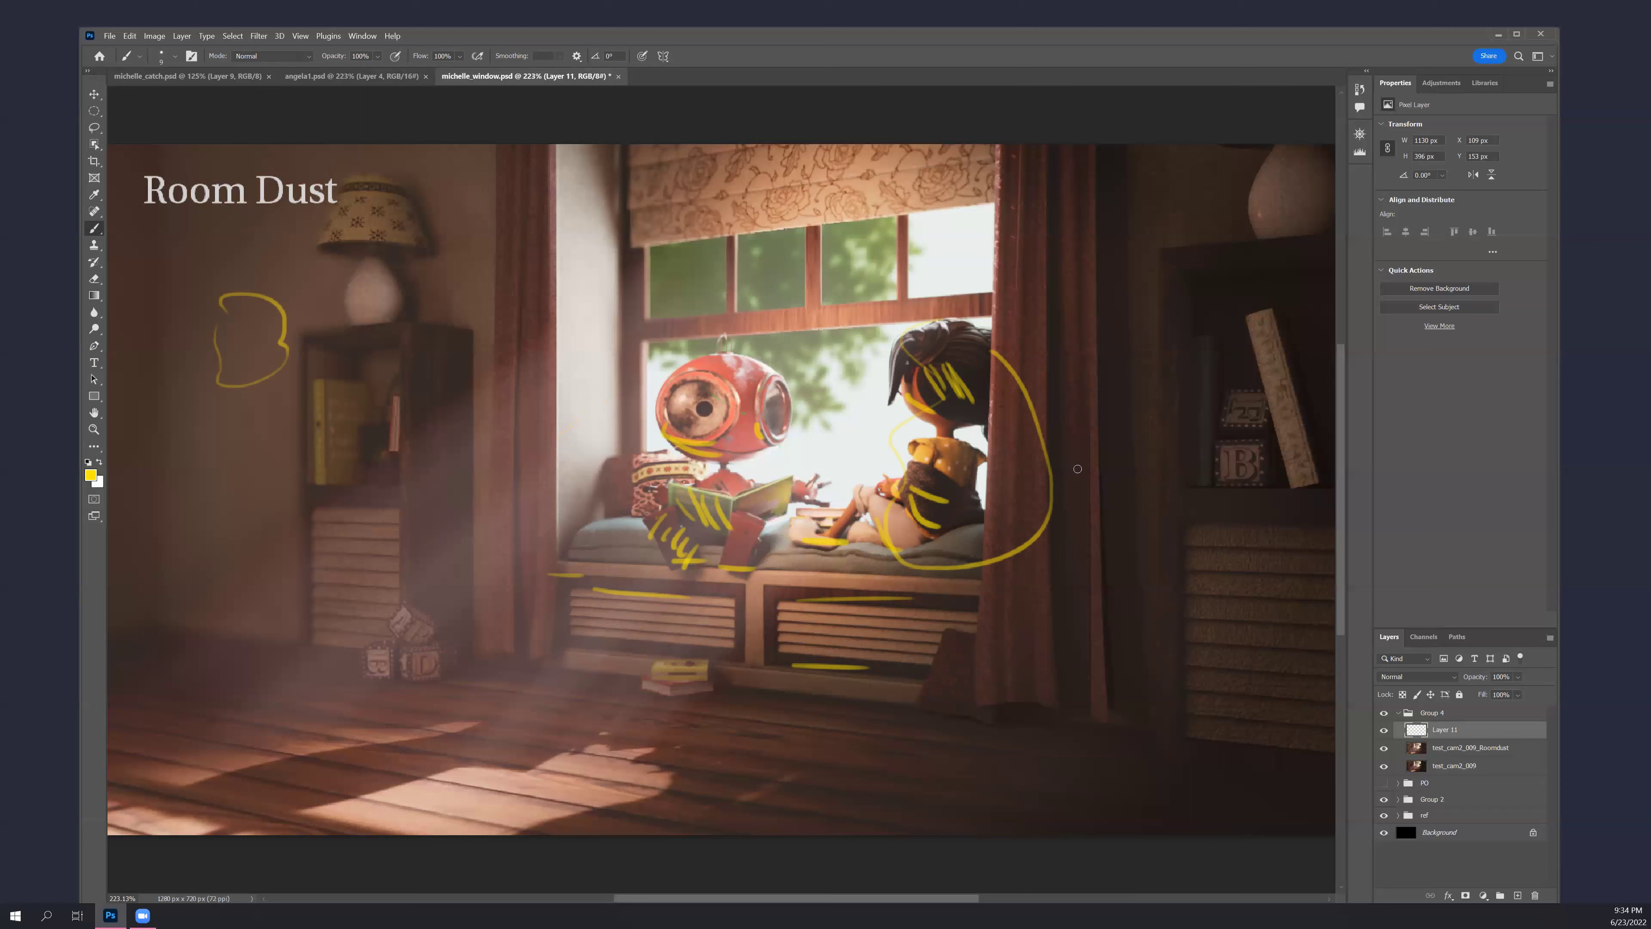
{"action": "key", "text": "ctrl+z"}
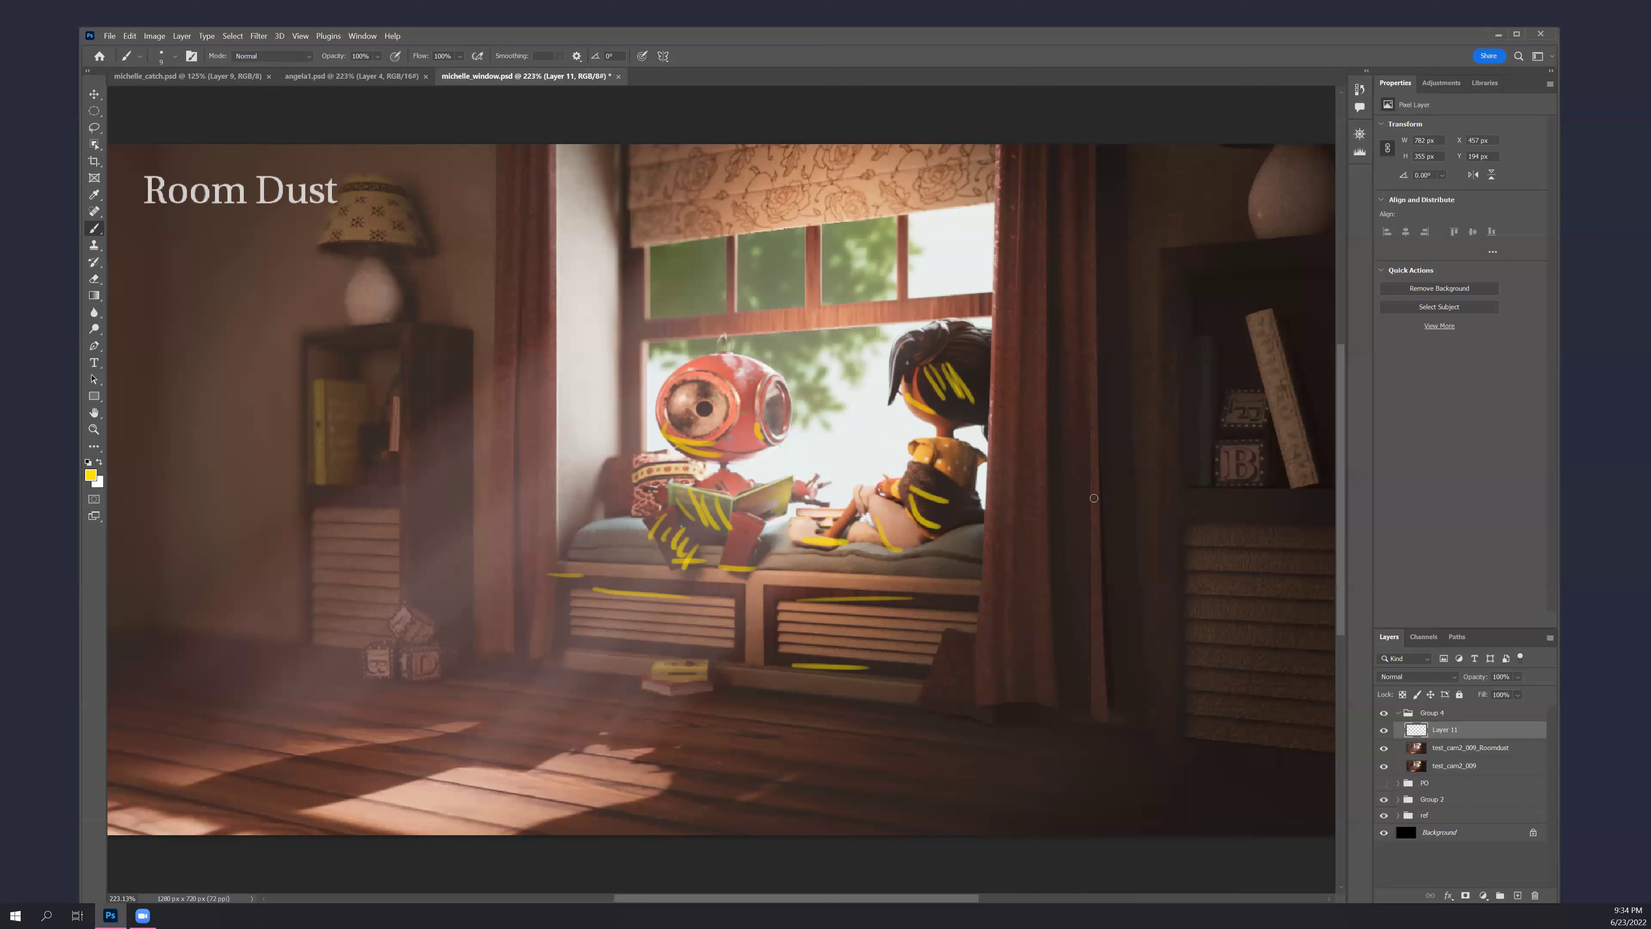
{"action": "key", "text": "ctrl+z"}
{"action": "key", "text": "ctrl+z"}
{"action": "key", "text": "ctrl+z"}
{"action": "key", "text": "ctrl+z"}
{"action": "key", "text": "ctrl+z"}
{"action": "key", "text": "ctrl+z"}
{"action": "key", "text": "ctrl+z"}
{"action": "key", "text": "ctrl+z"}
{"action": "key", "text": "ctrl+z"}
{"action": "key", "text": "ctrl+z"}
{"action": "key", "text": "ctrl+z"}
{"action": "key", "text": "ctrl+z"}
{"action": "key", "text": "ctrl+z"}
{"action": "key", "text": "ctrl+z"}
{"action": "key", "text": "ctrl+z"}
{"action": "key", "text": "ctrl+z"}
{"action": "key", "text": "ctrl+z"}
{"action": "key", "text": "ctrl+z"}
{"action": "key", "text": "ctrl+z"}
{"action": "key", "text": "ctrl+z"}
{"action": "key", "text": "ctrl+z"}
{"action": "key", "text": "ctrl+z"}
{"action": "key", "text": "ctrl+z"}
{"action": "key", "text": "ctrl+z"}
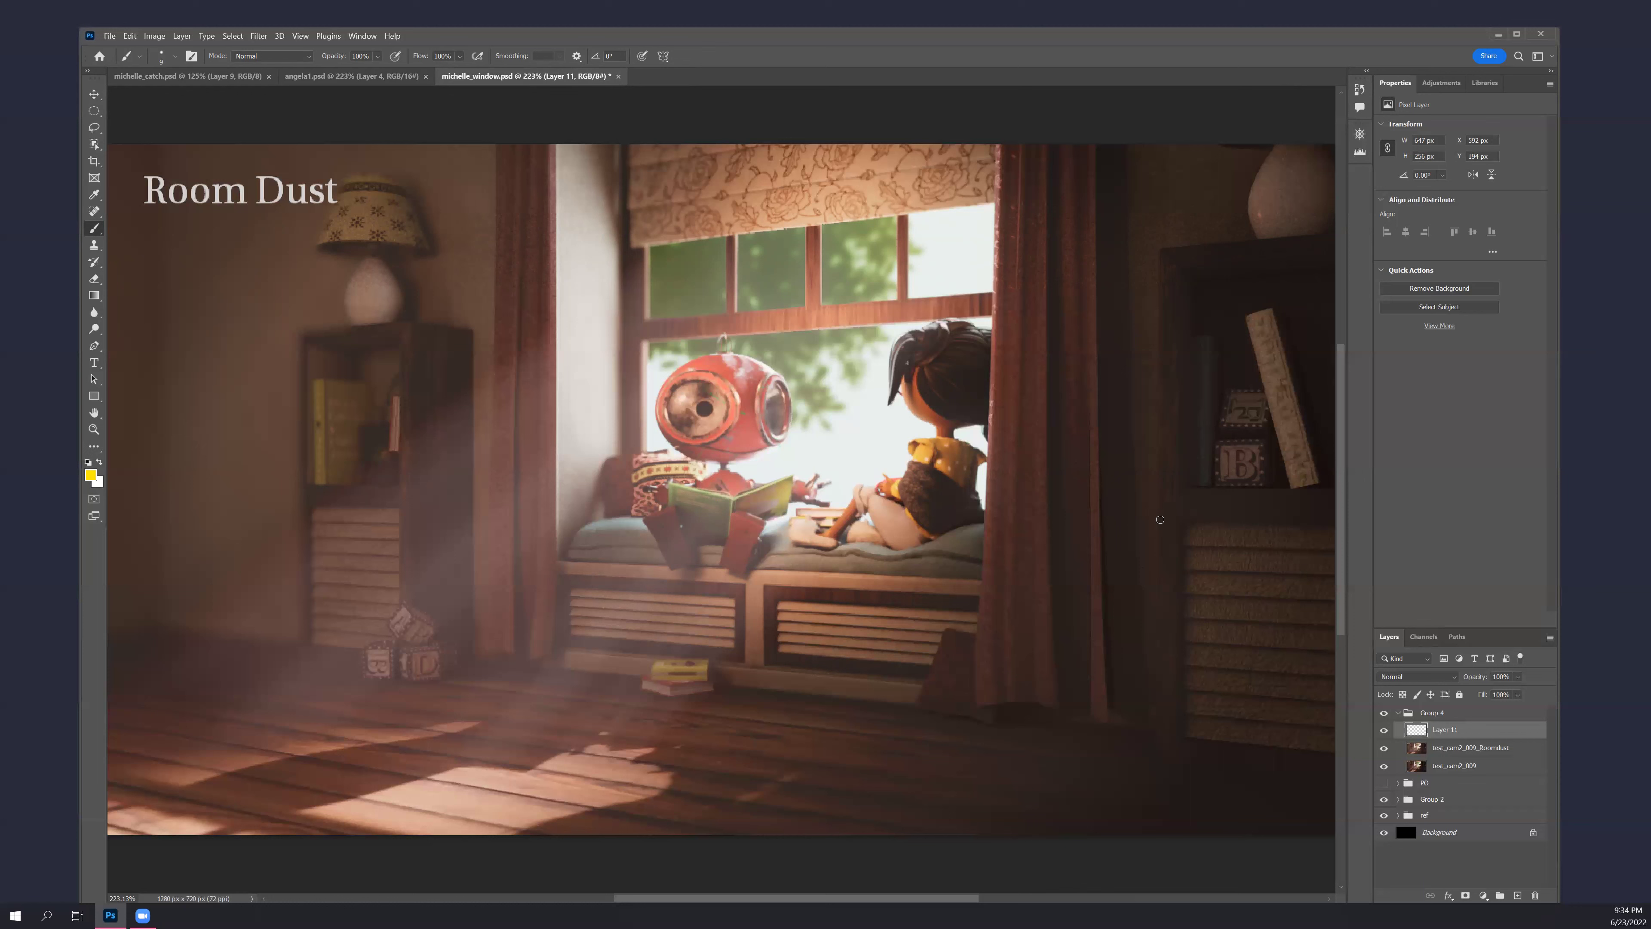
{"action": "key", "text": "ctrl+s"}
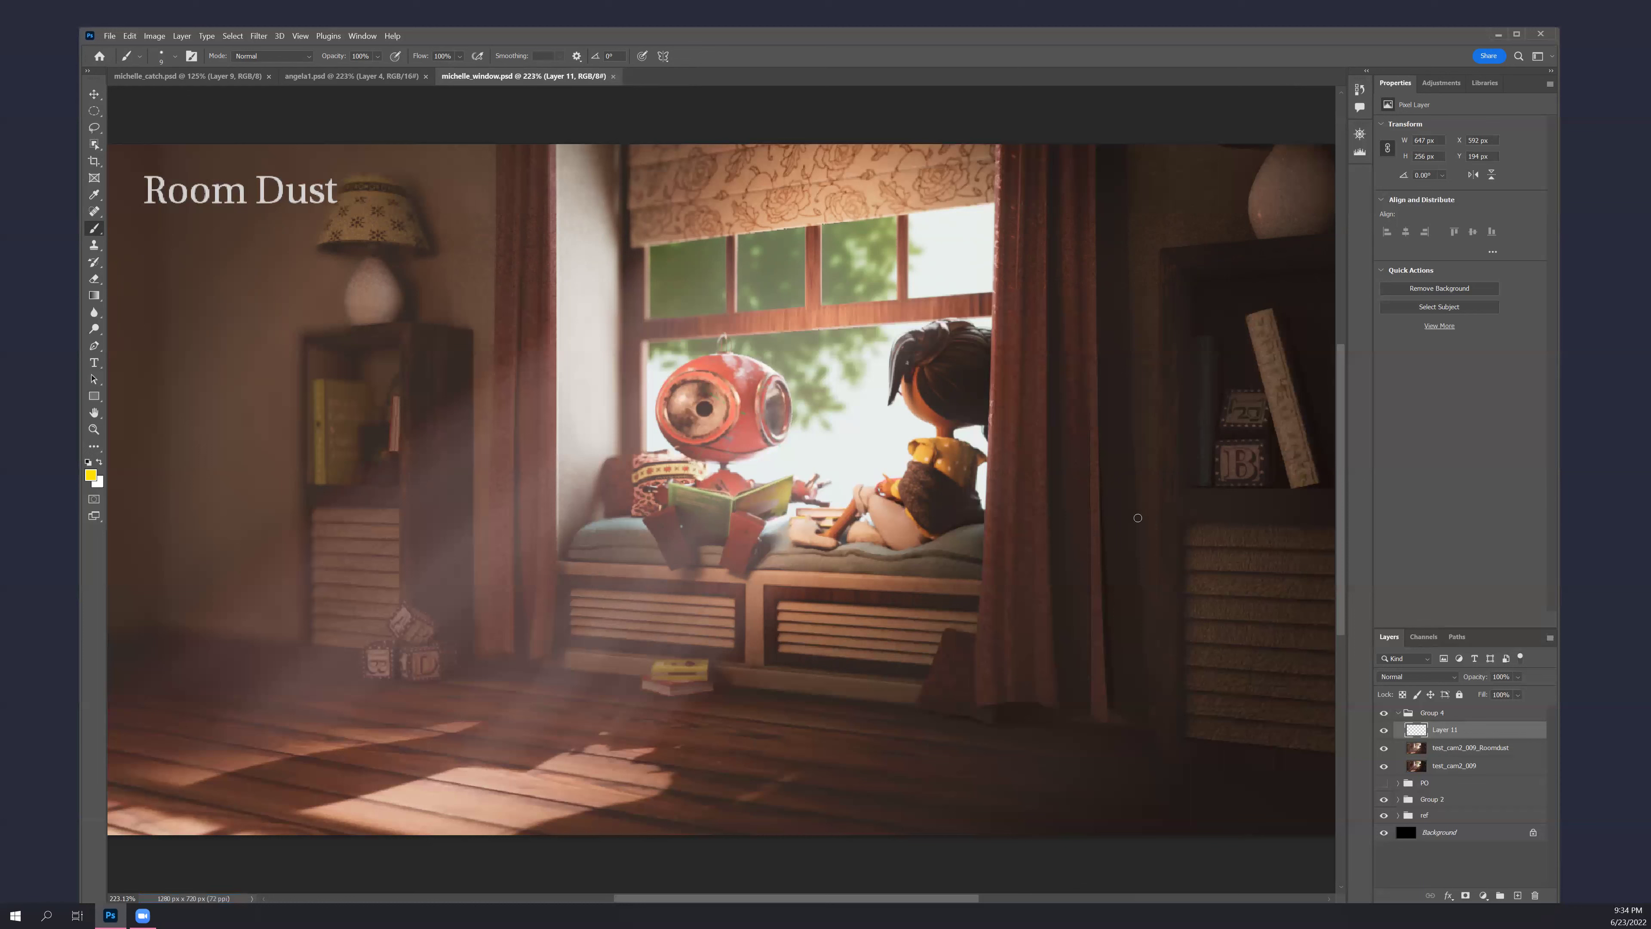